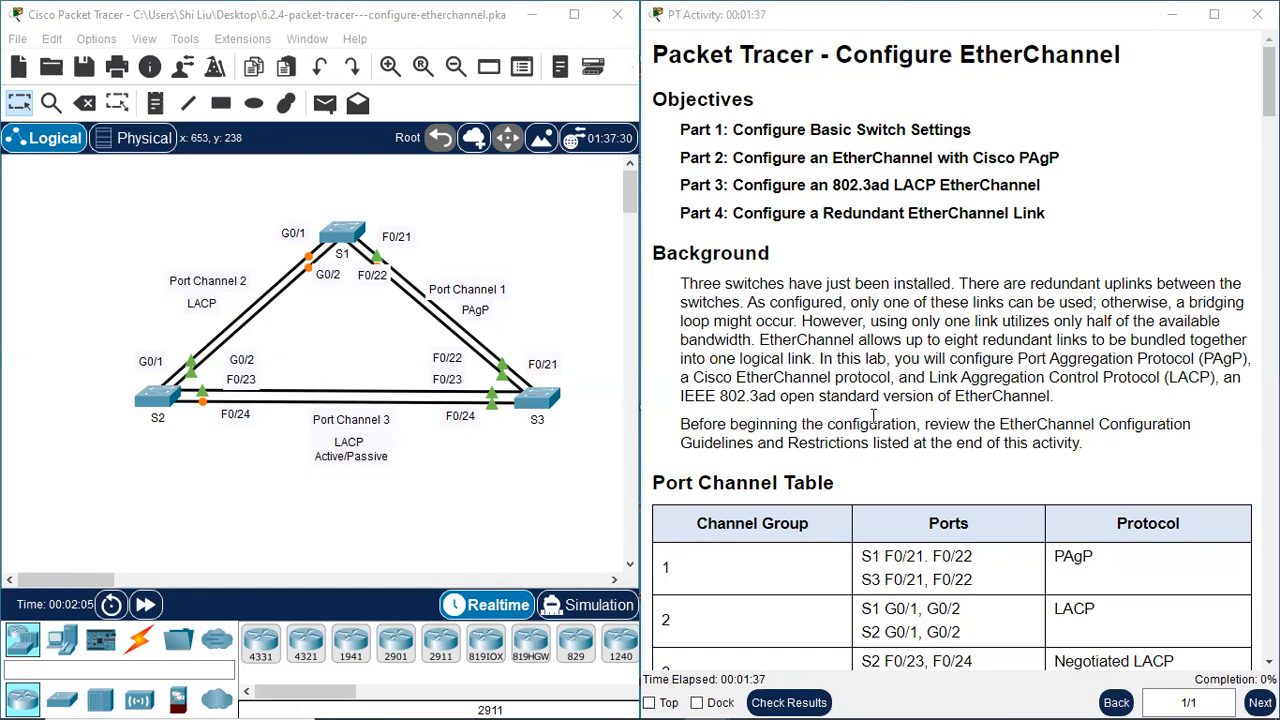
Read the activity's objectives, background, Port Channel Table and Part 1 instructions
scroll(870, 420, down, 1)
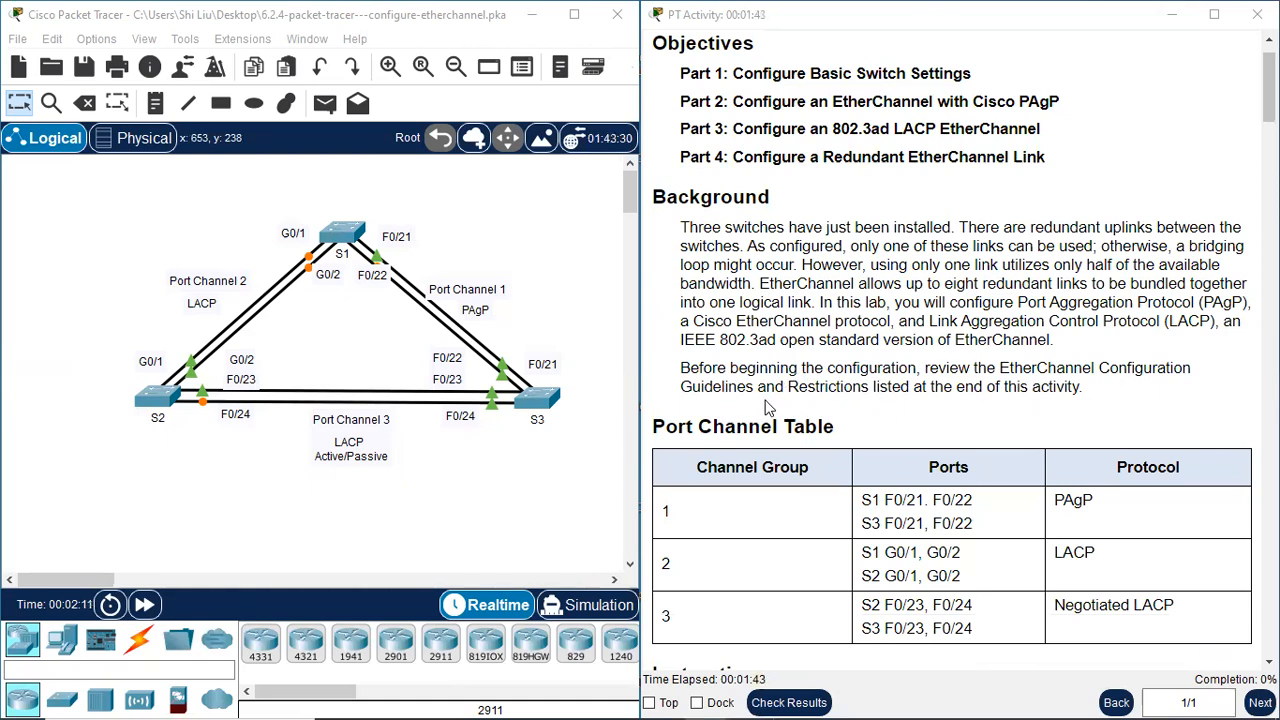
scroll(800, 405, down, 1)
scroll(920, 360, down, 1)
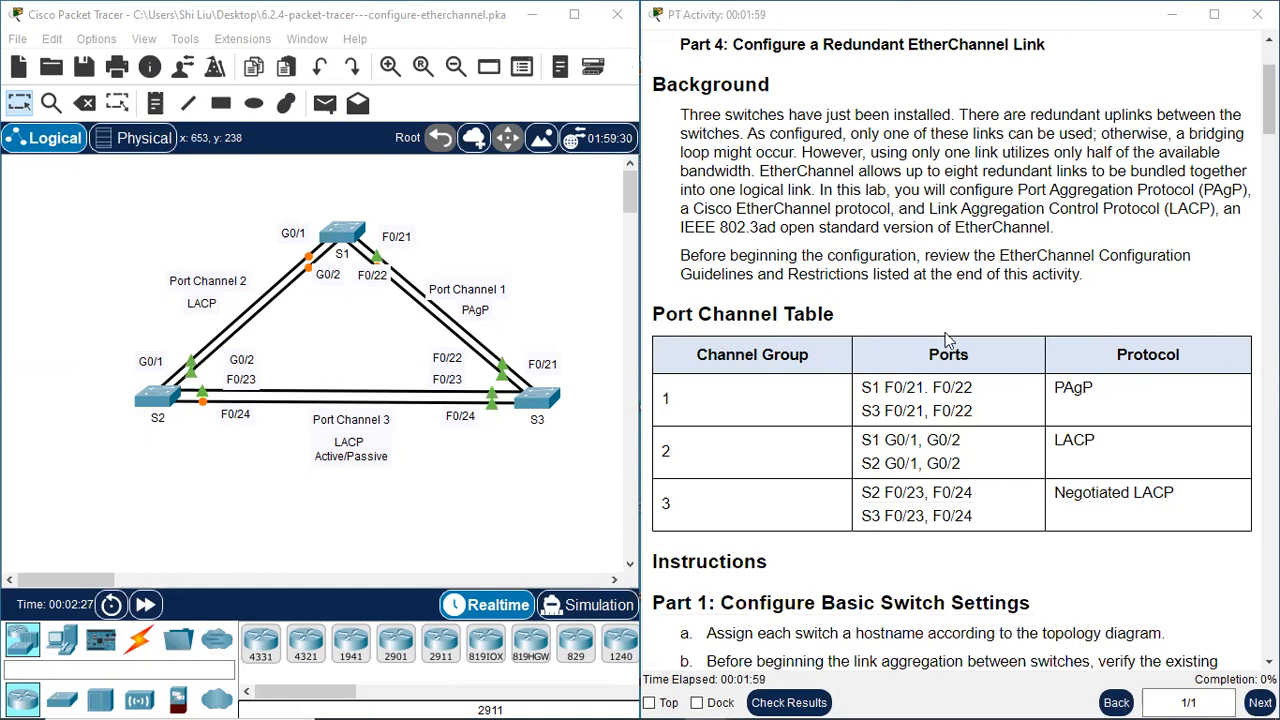
scroll(787, 394, down, 1)
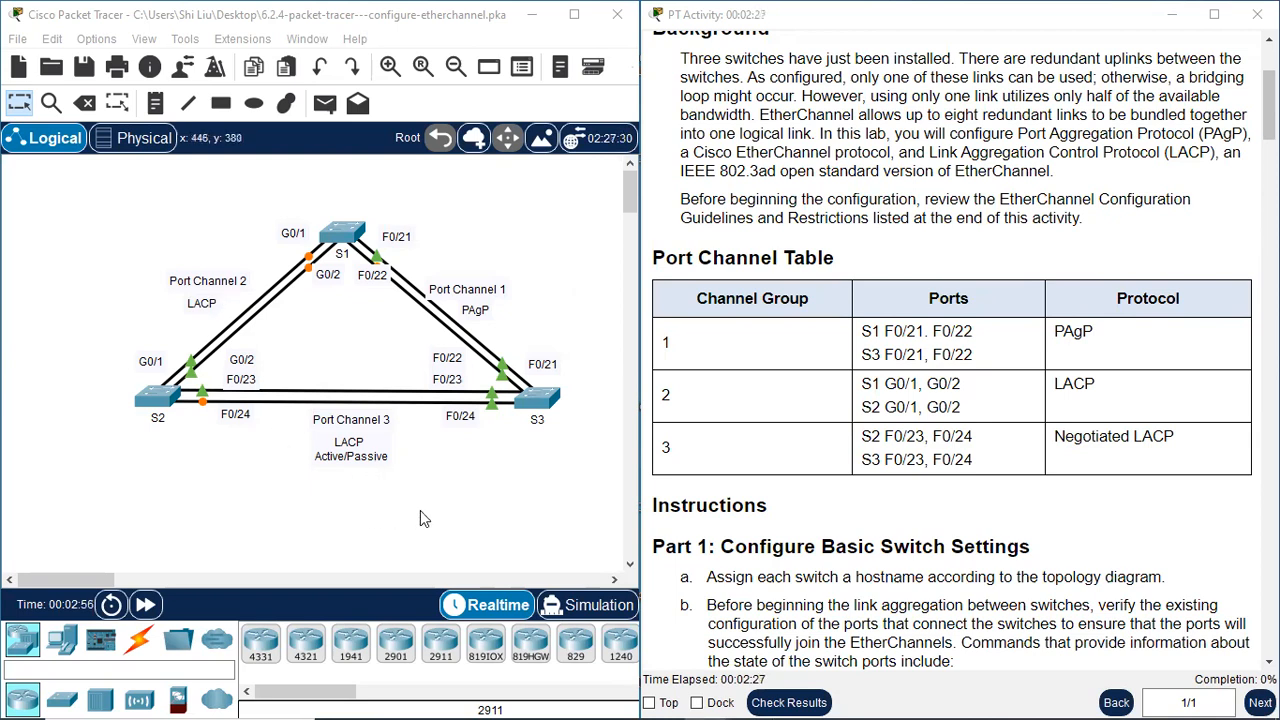
scroll(1130, 497, down, 3)
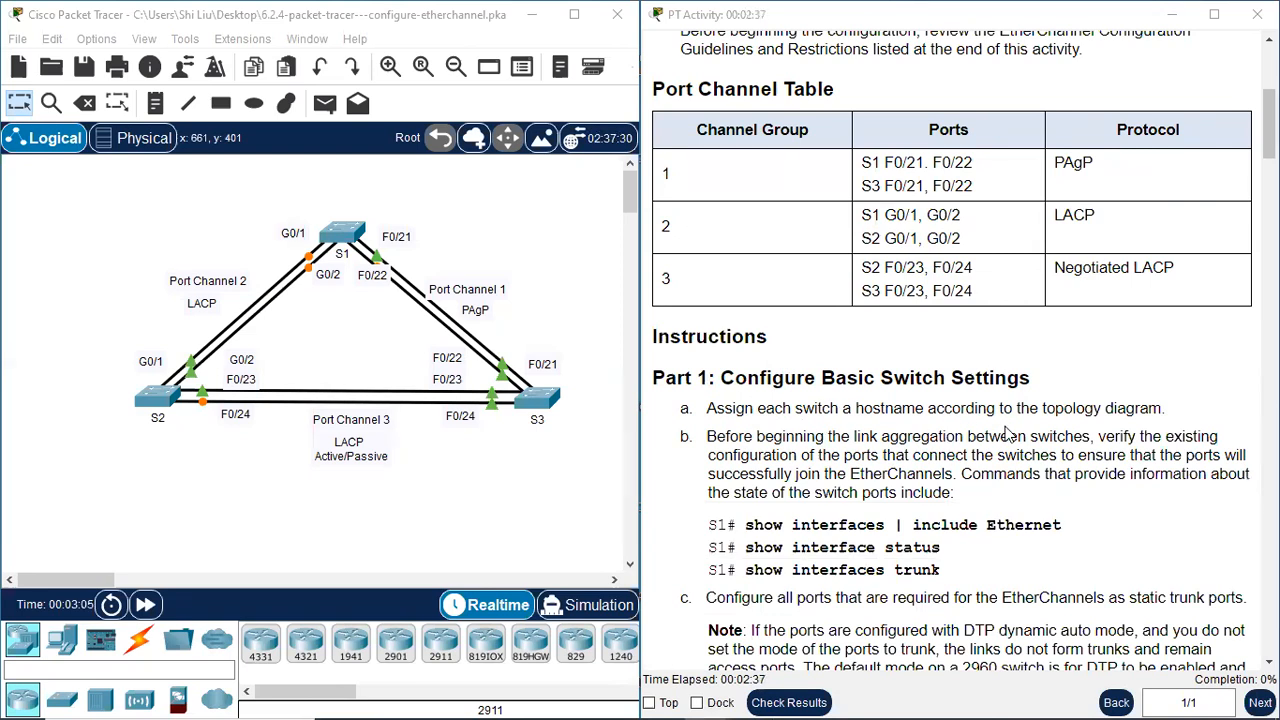
On the S1 switch's command line, enter global configuration mode and set the hostname to S1
click(345, 236)
click(465, 78)
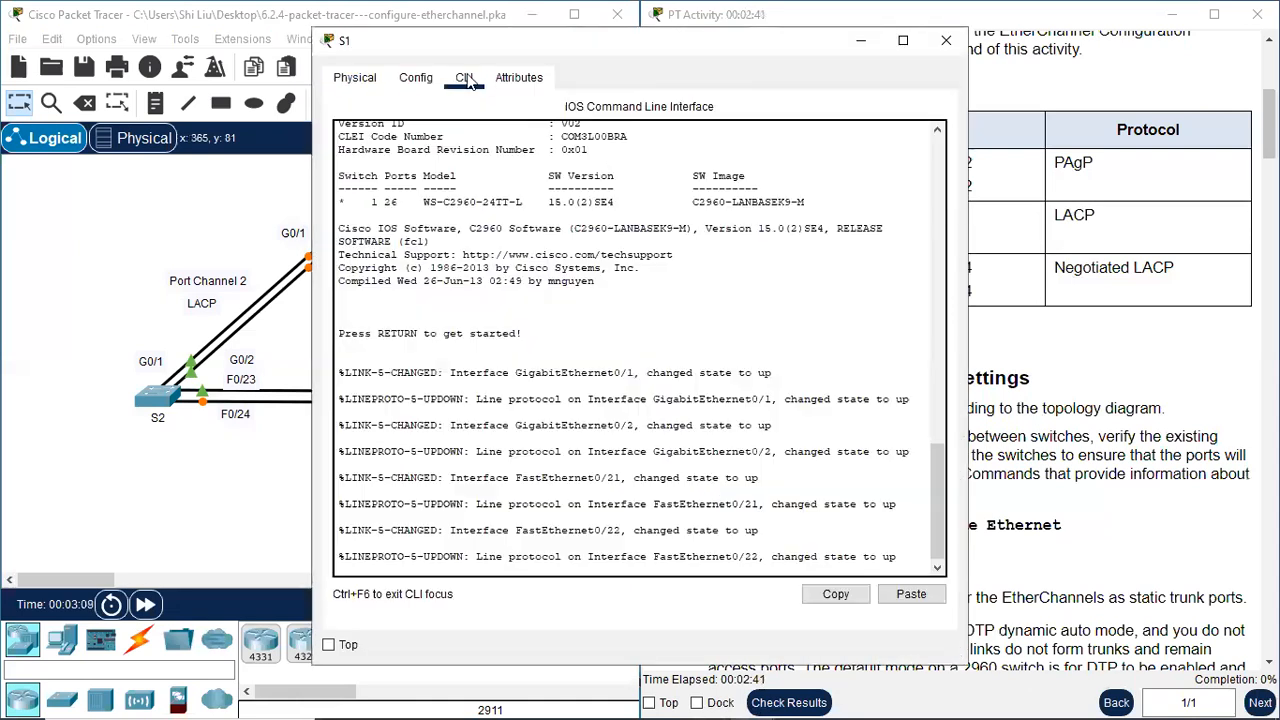
key(Return)
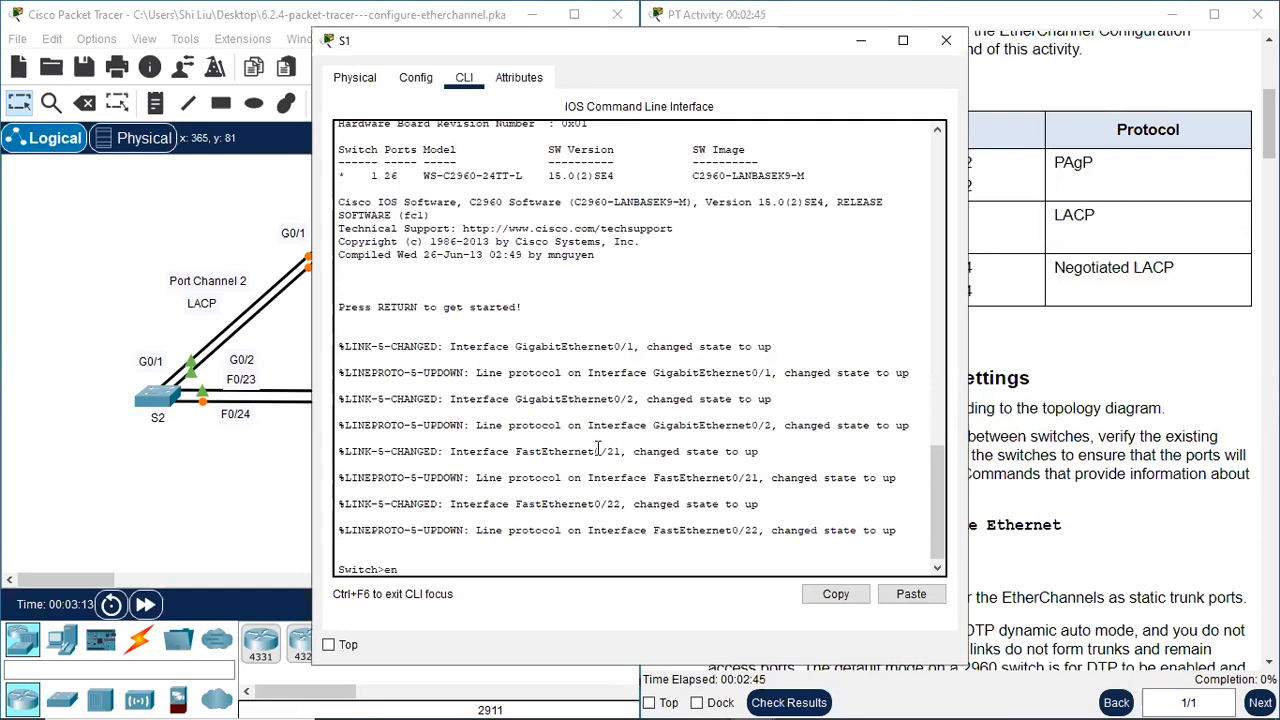
key(Return)
text(conf t)
key(Return)
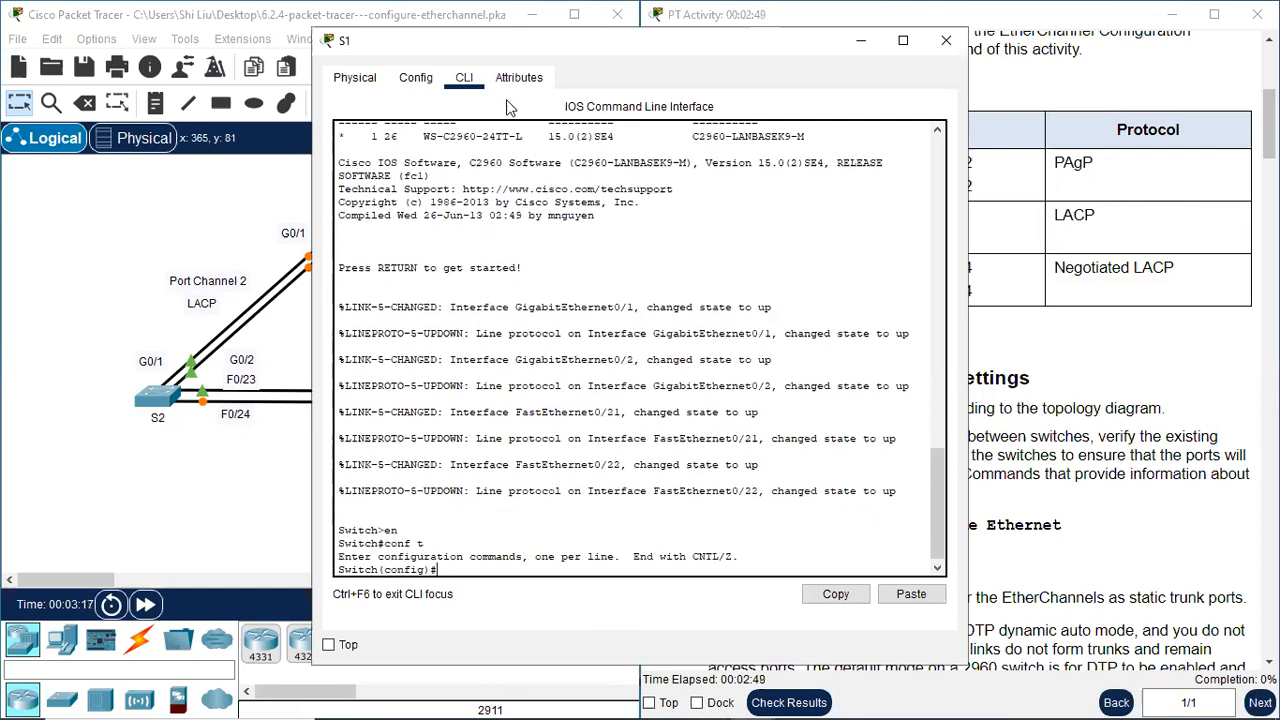
drag(512, 45, 739, 28)
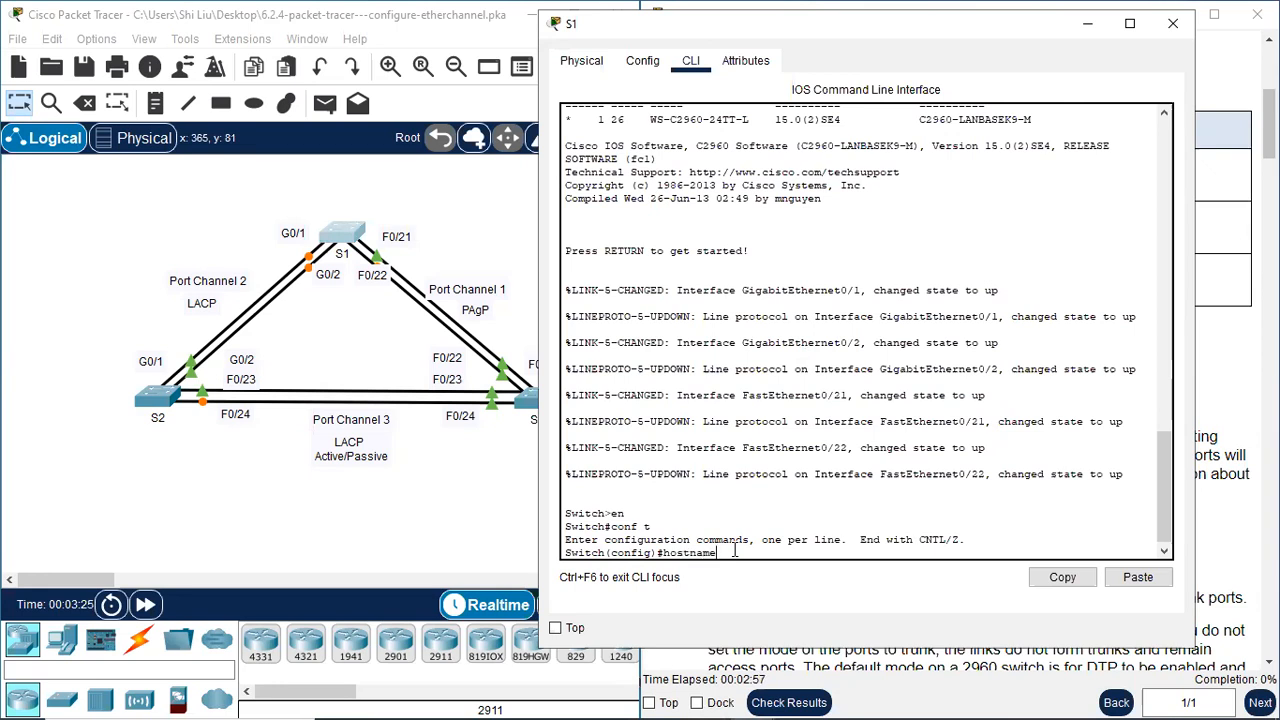
key(Return)
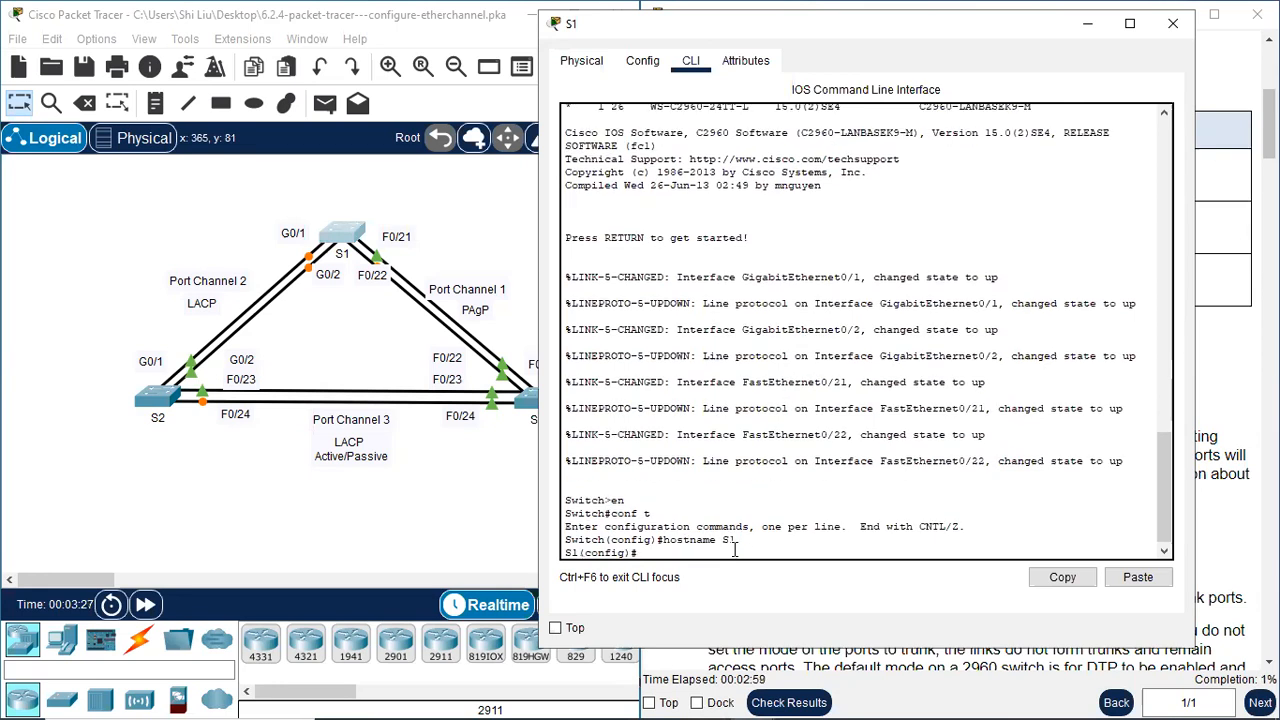
click(1172, 23)
On the S2 switch's command line, enter global configuration mode and set the hostname to S2
click(165, 397)
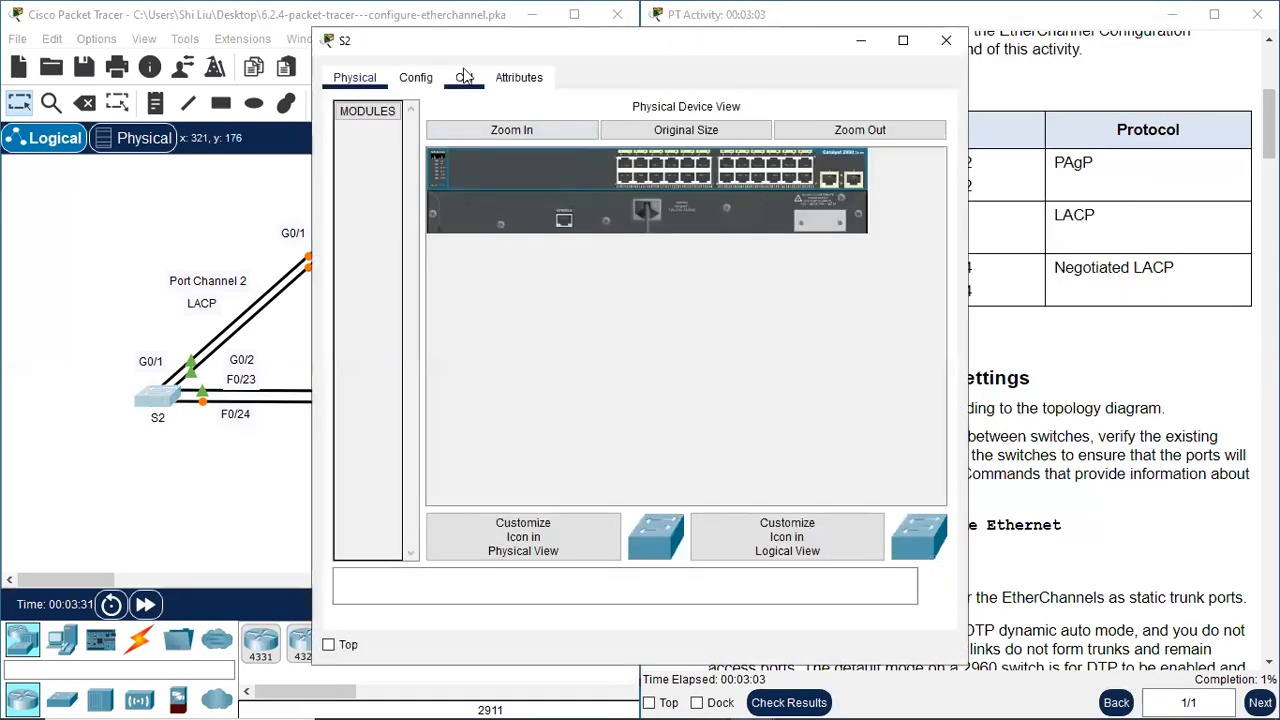
click(466, 77)
drag(521, 41, 613, 31)
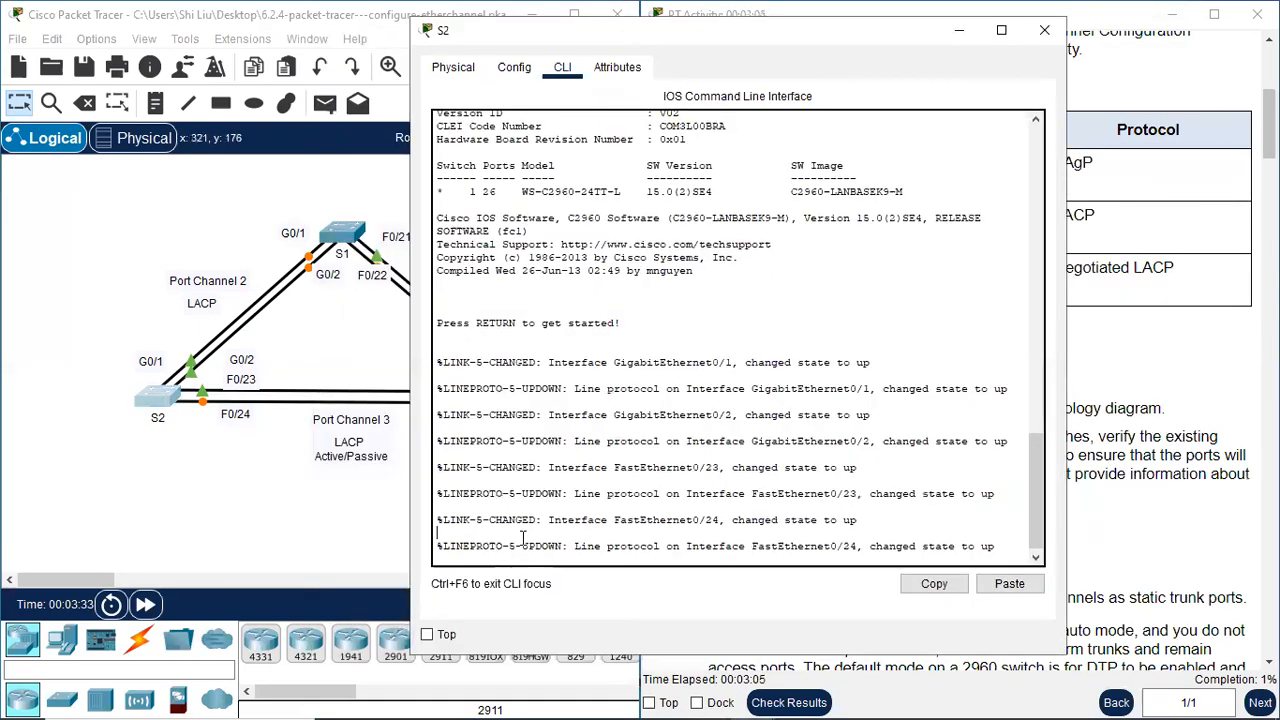
key(Return)
text(en)
key(Return)
text(conf t)
key(Return)
text(hostname S2)
key(Return)
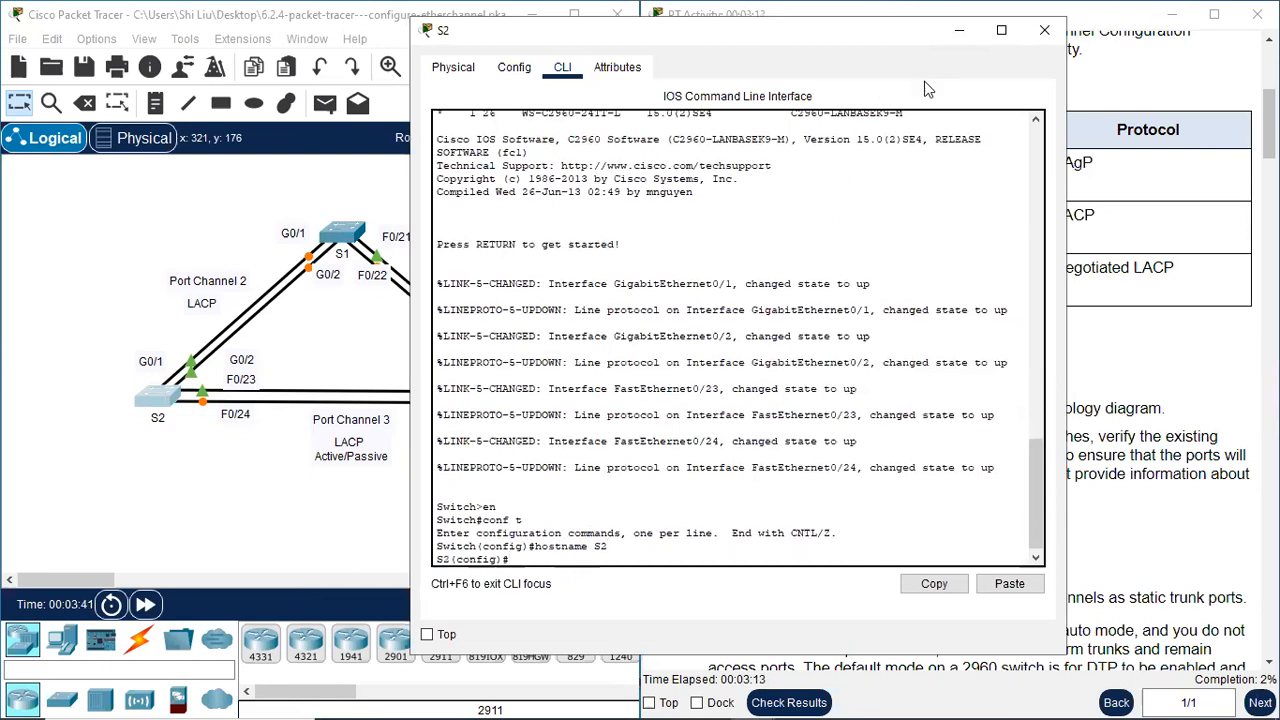
click(1044, 30)
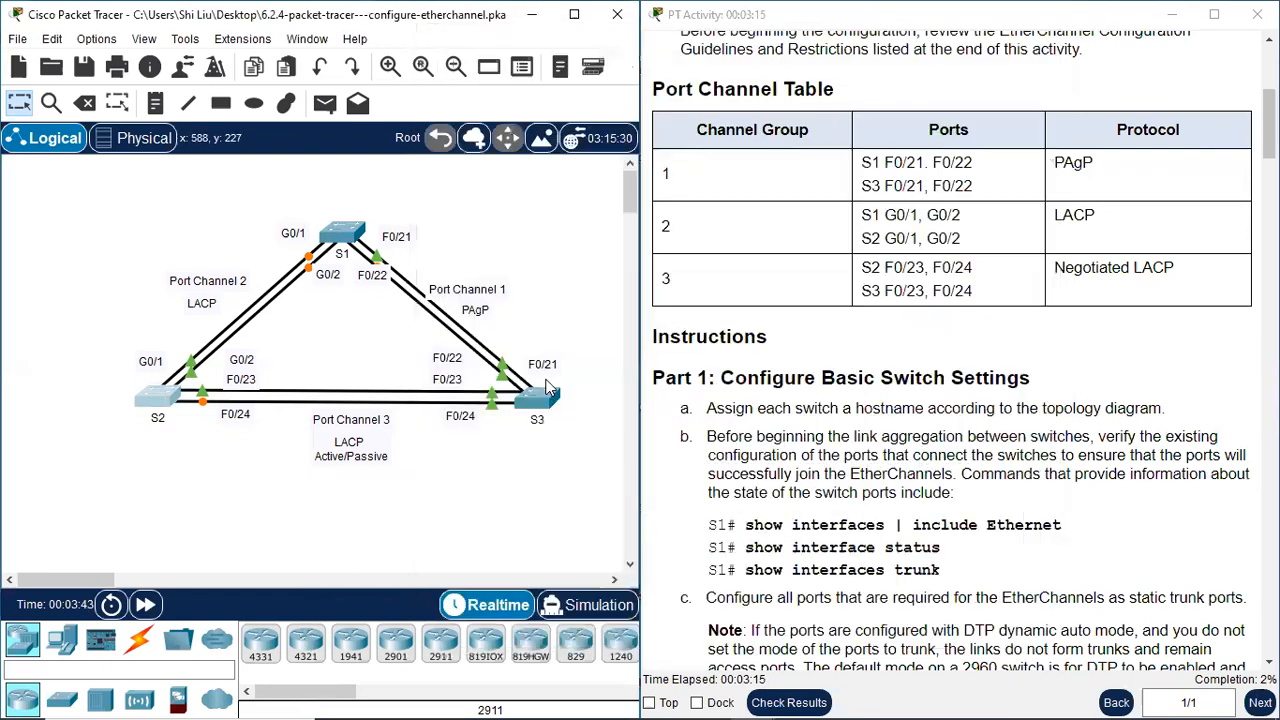
On the S3 switch's command line, enter global configuration mode and set the hostname to S3
click(548, 390)
click(465, 80)
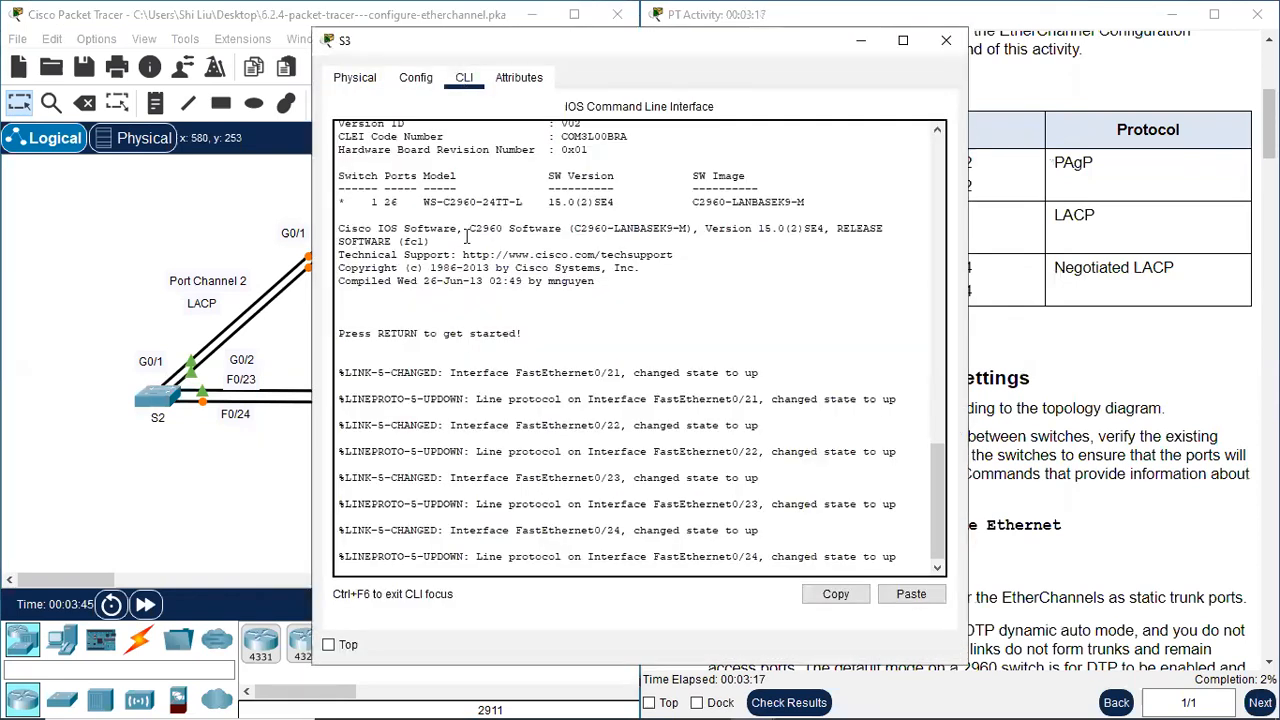
click(400, 569)
key(Return)
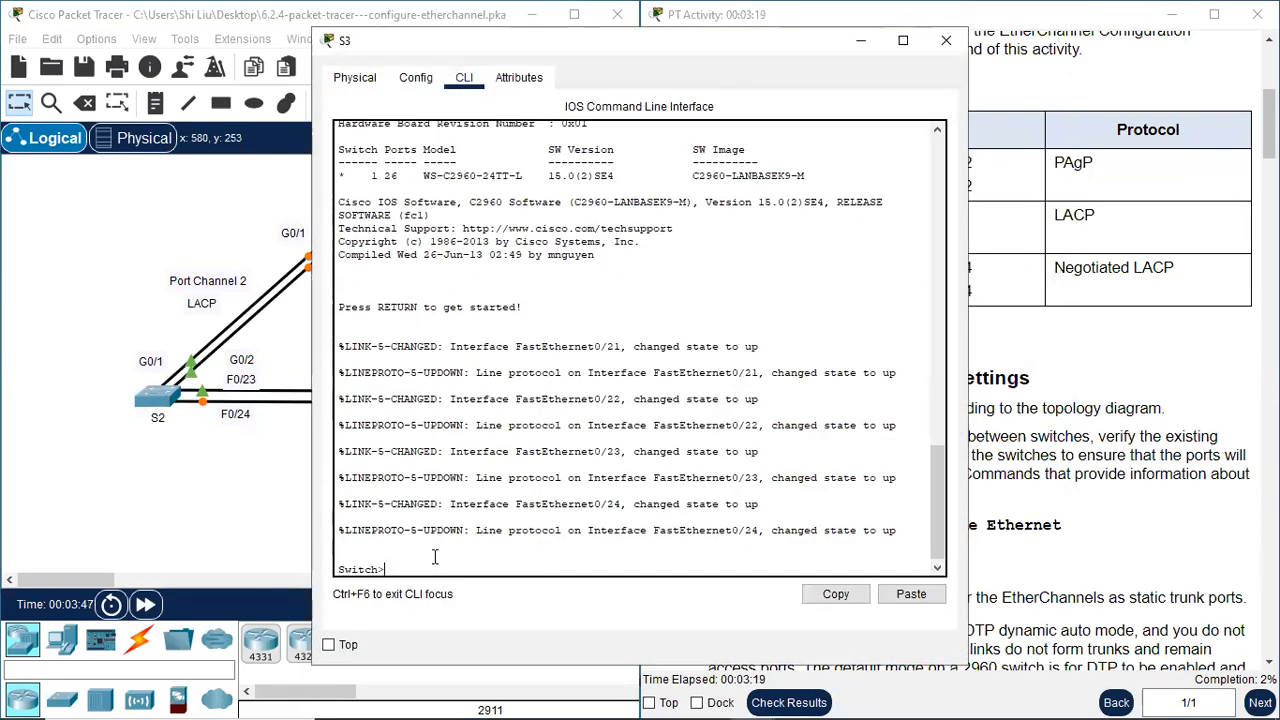
text(en)
key(Return)
text(conf t)
key(Return)
text(hostname S3)
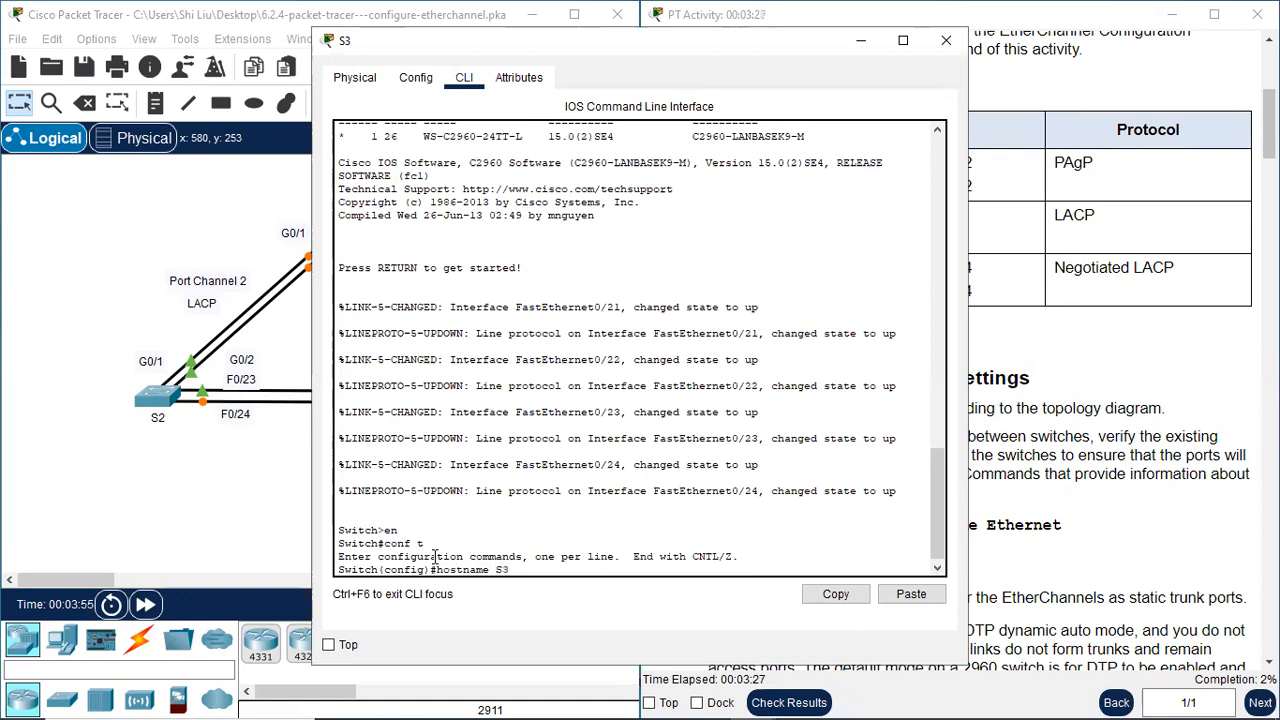
key(Return)
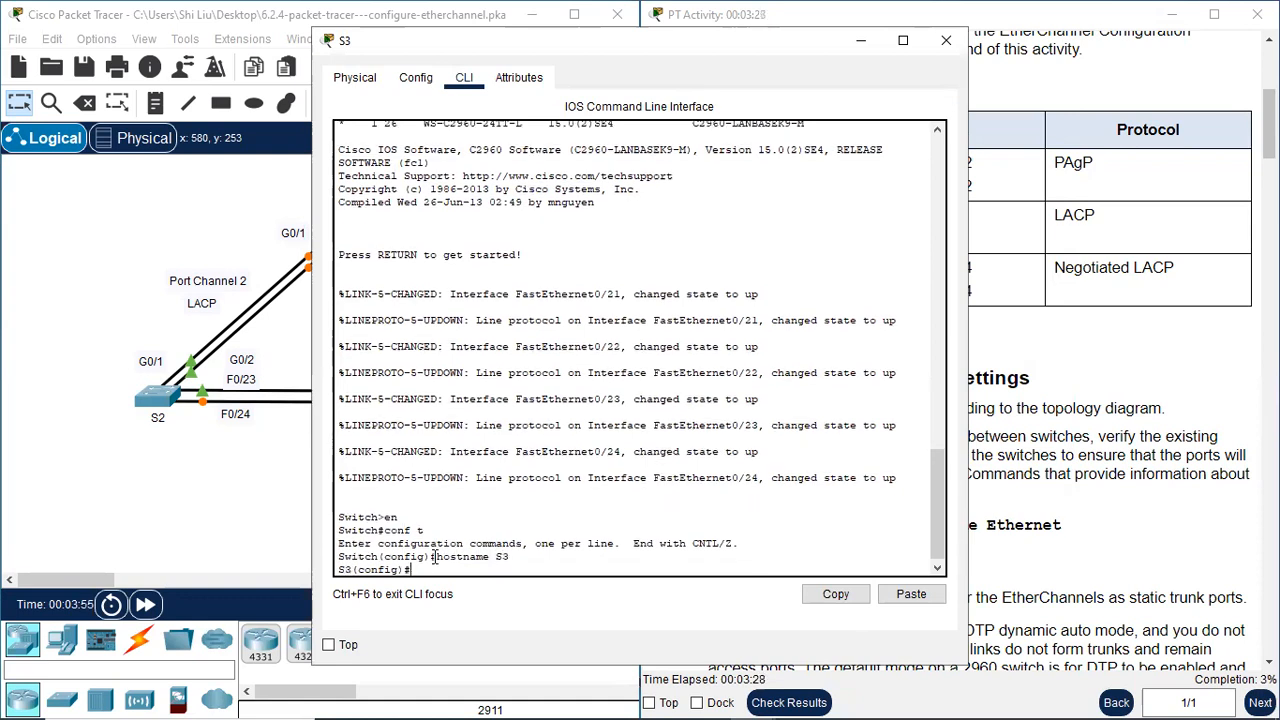
click(946, 40)
Return S1 to privileged EXEC mode and list its Ethernet interfaces with "sh int | include Ethernet"
scroll(816, 465, down, 1)
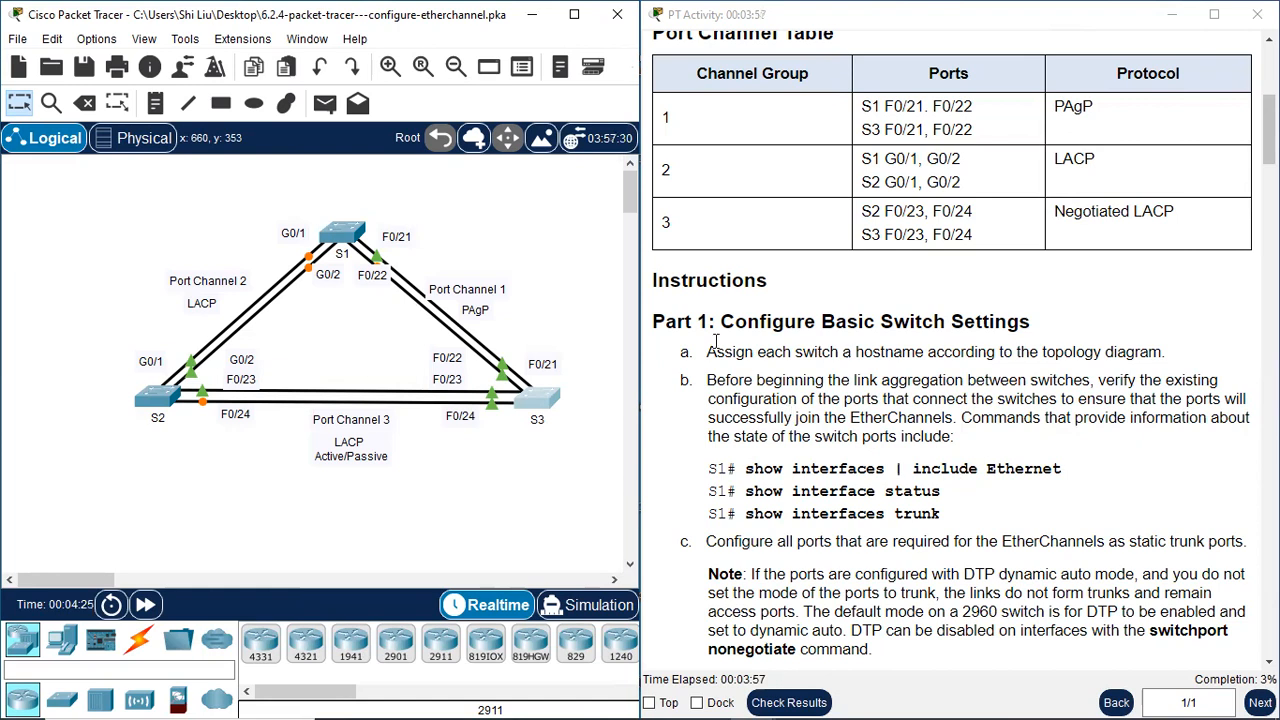
click(338, 232)
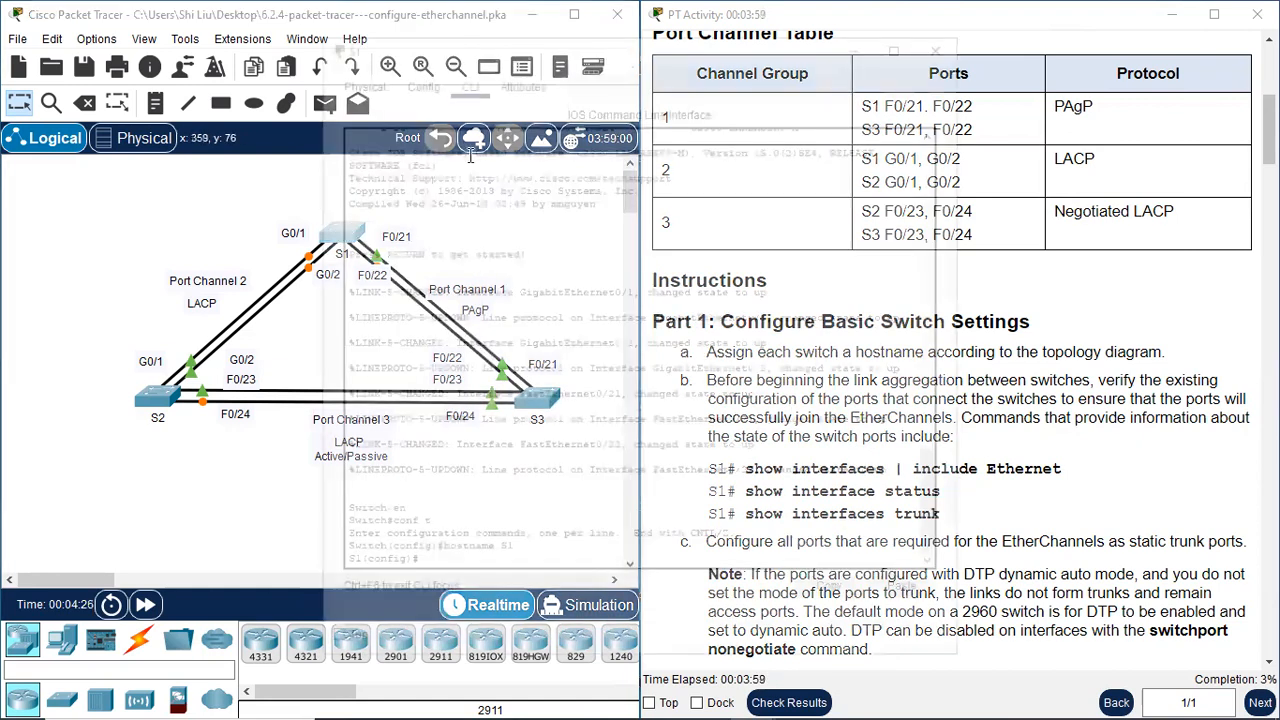
drag(506, 45, 259, 51)
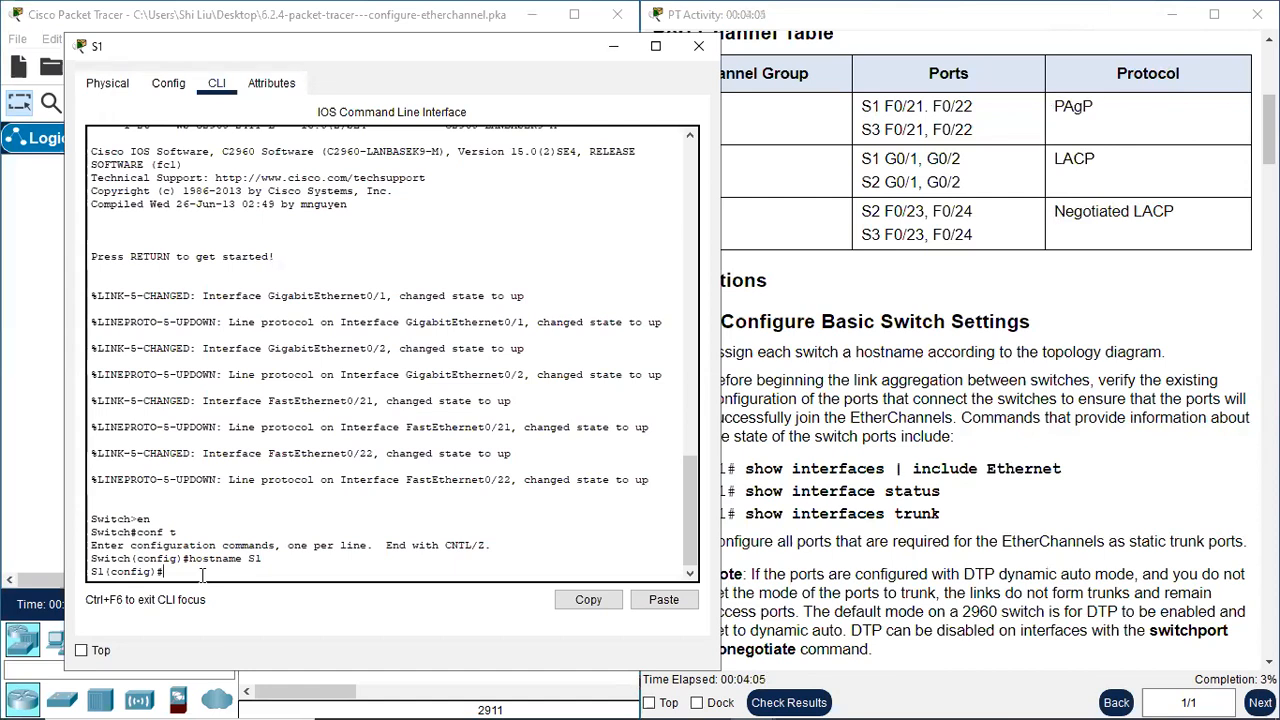
text(nd)
key(Return)
key(Return)
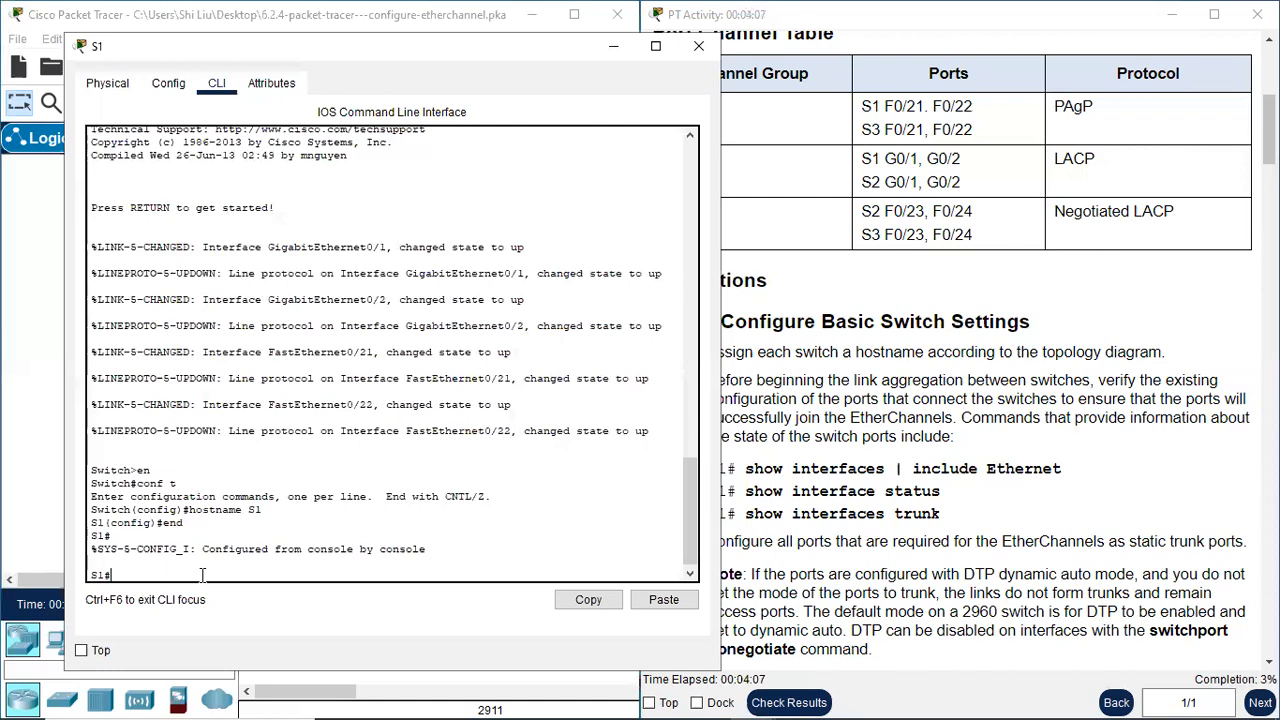
text(sh int)
text(hernet)
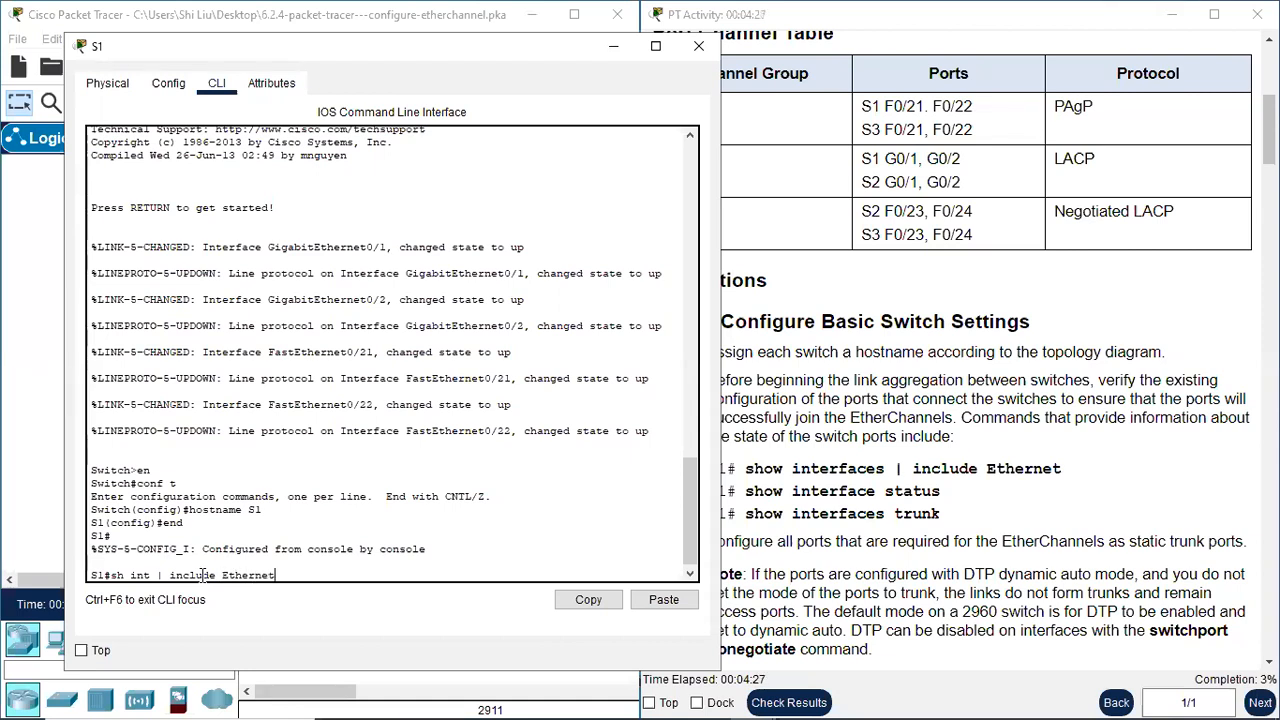
key(Return)
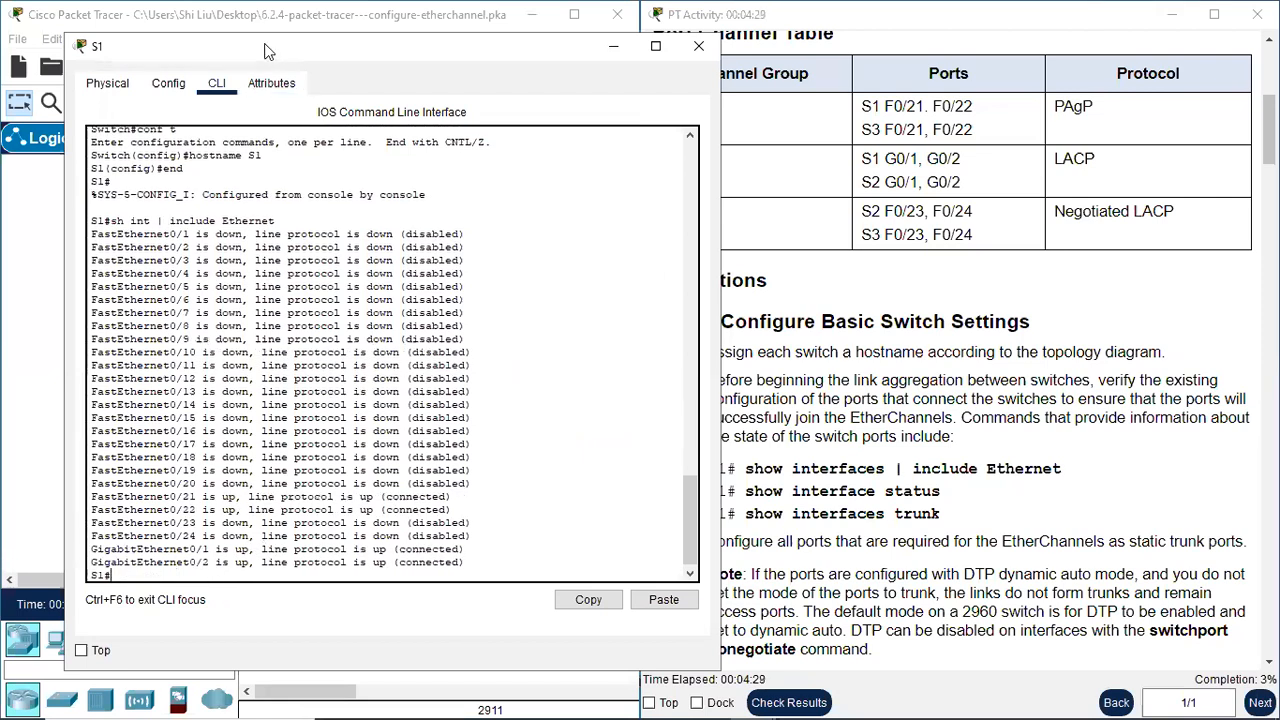
Compare S1's interface listing with the topology, highlighting the FastEthernet0/21–0/22 and GigabitEthernet0/1–0/2 lines
drag(257, 47, 833, 98)
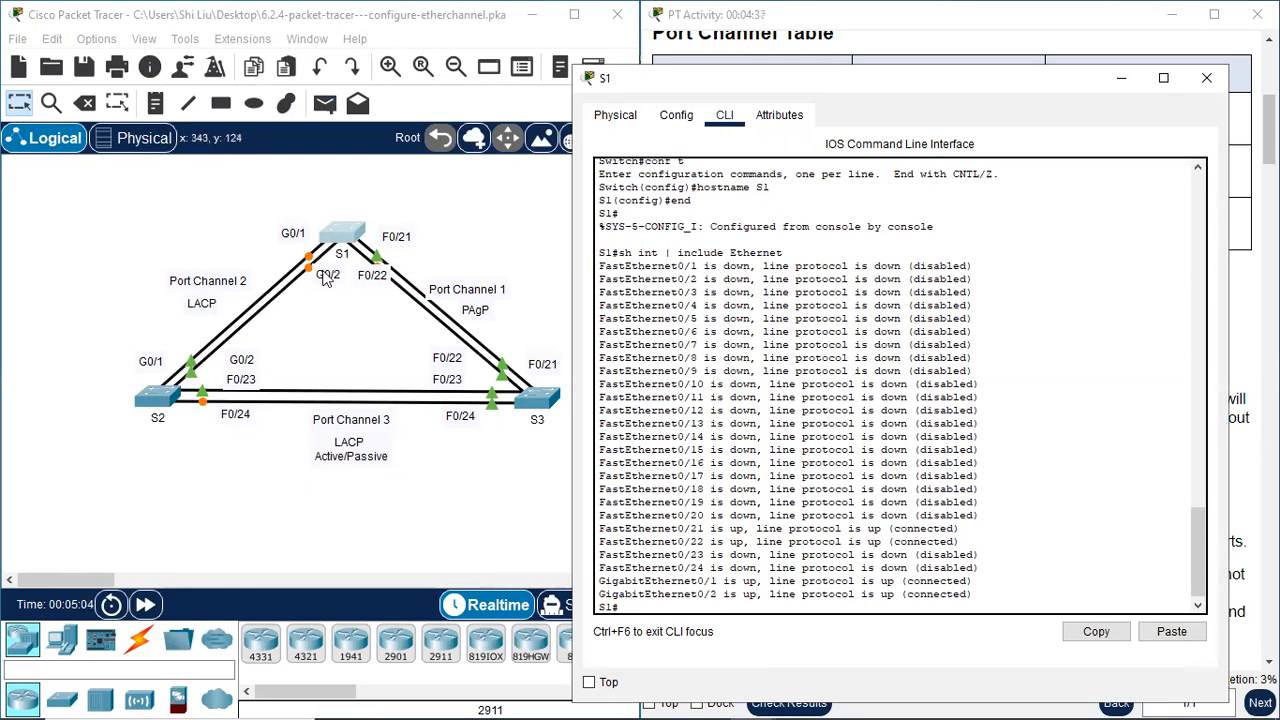
drag(638, 528, 952, 545)
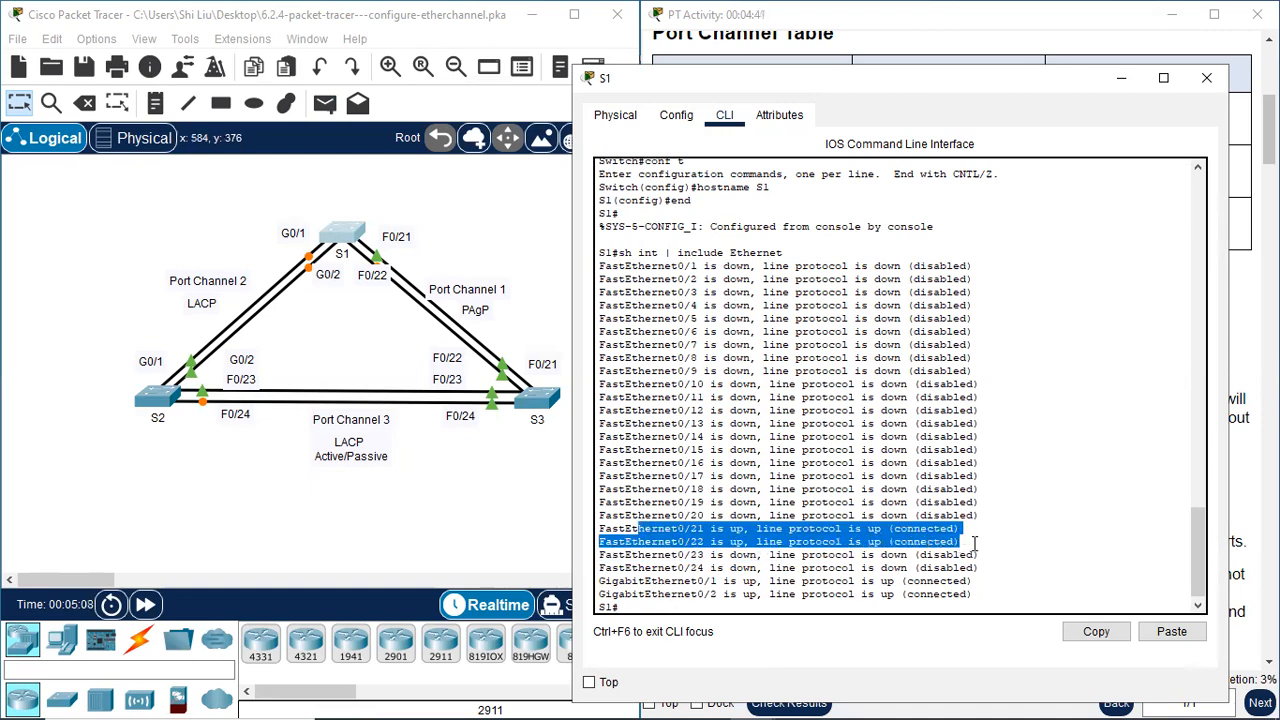
drag(652, 581, 975, 594)
click(723, 604)
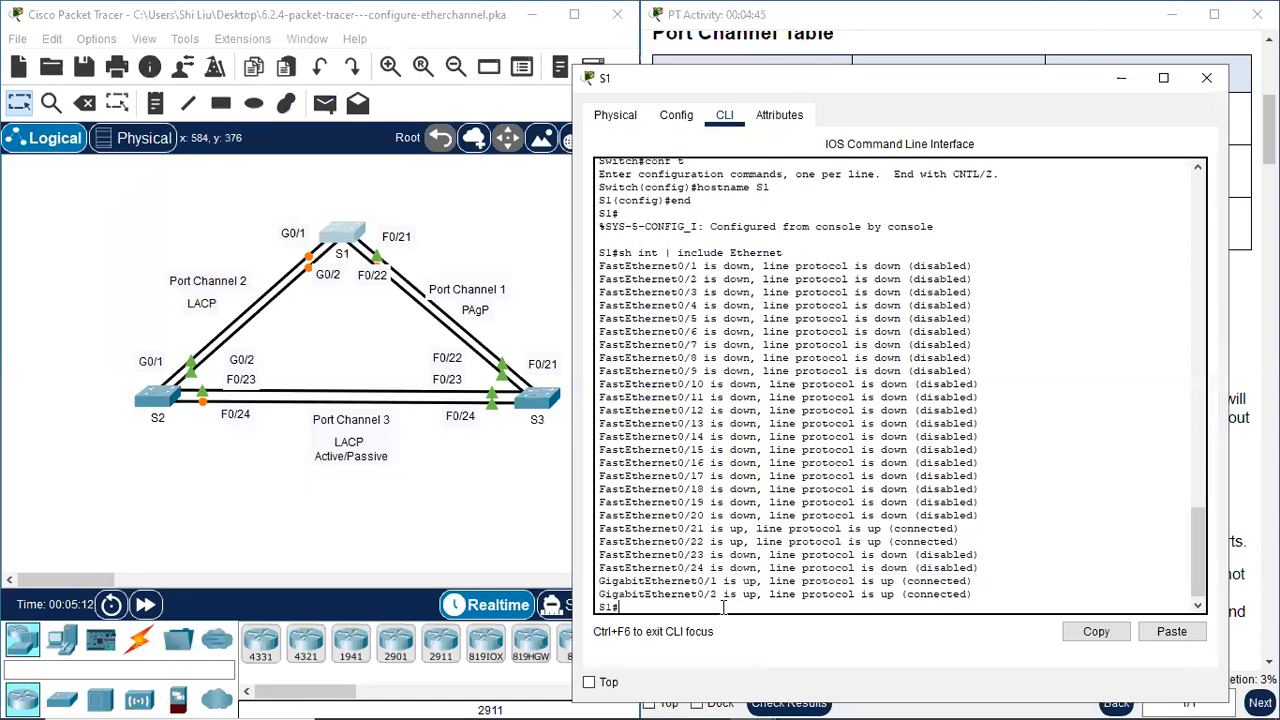
Run "sh int status" on S1 and examine the rows for Fa0/21, Fa0/22, Gig0/1 and Gig0/2
key(Return)
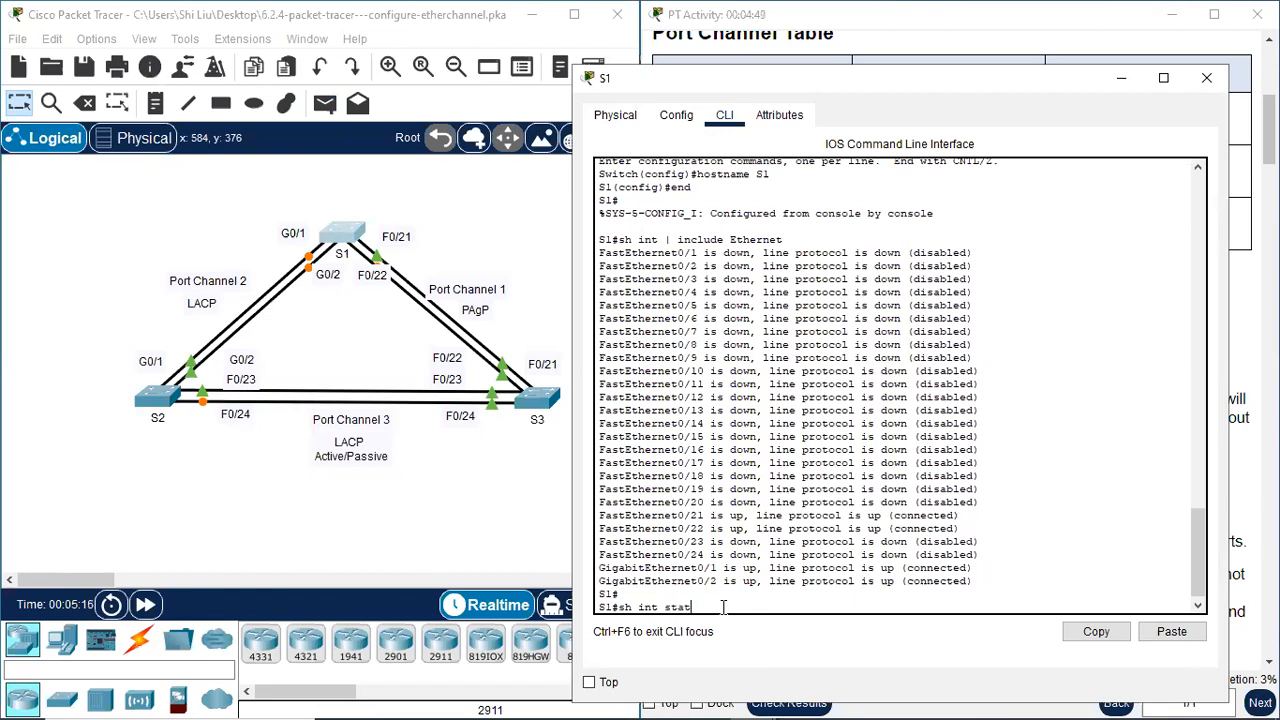
key(Return)
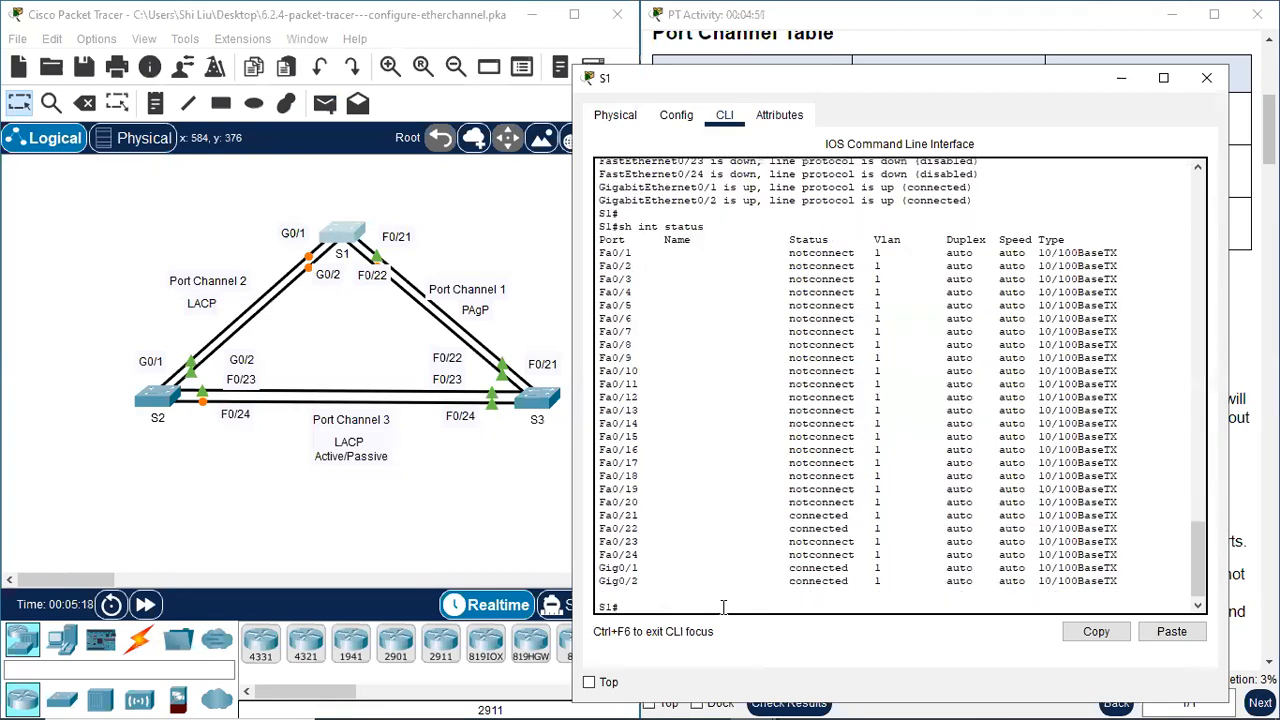
drag(612, 515, 1077, 552)
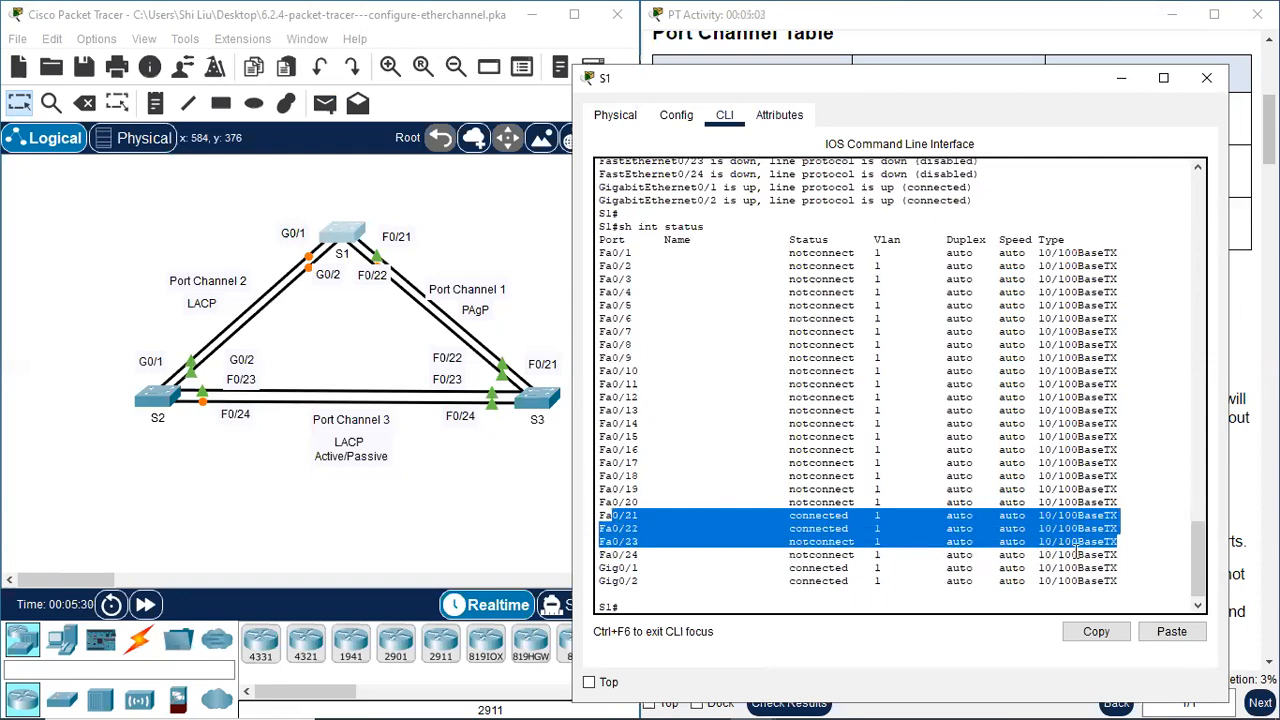
drag(613, 567, 1085, 581)
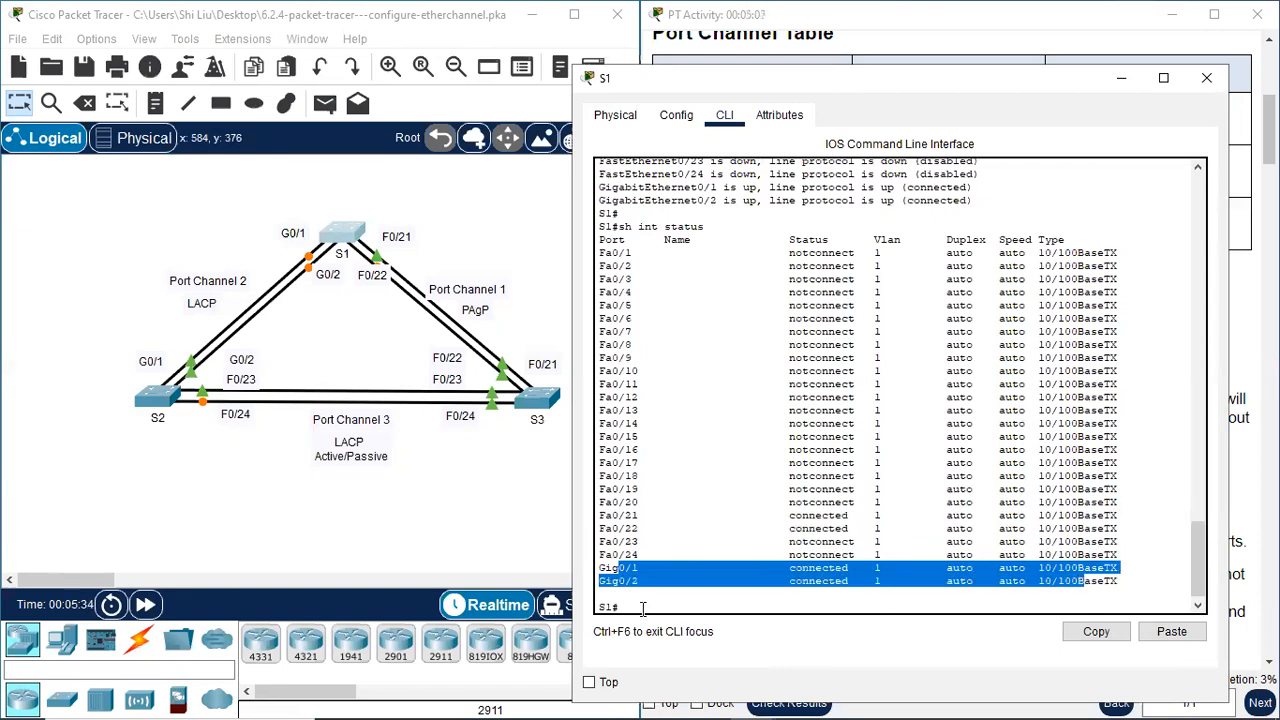
click(643, 608)
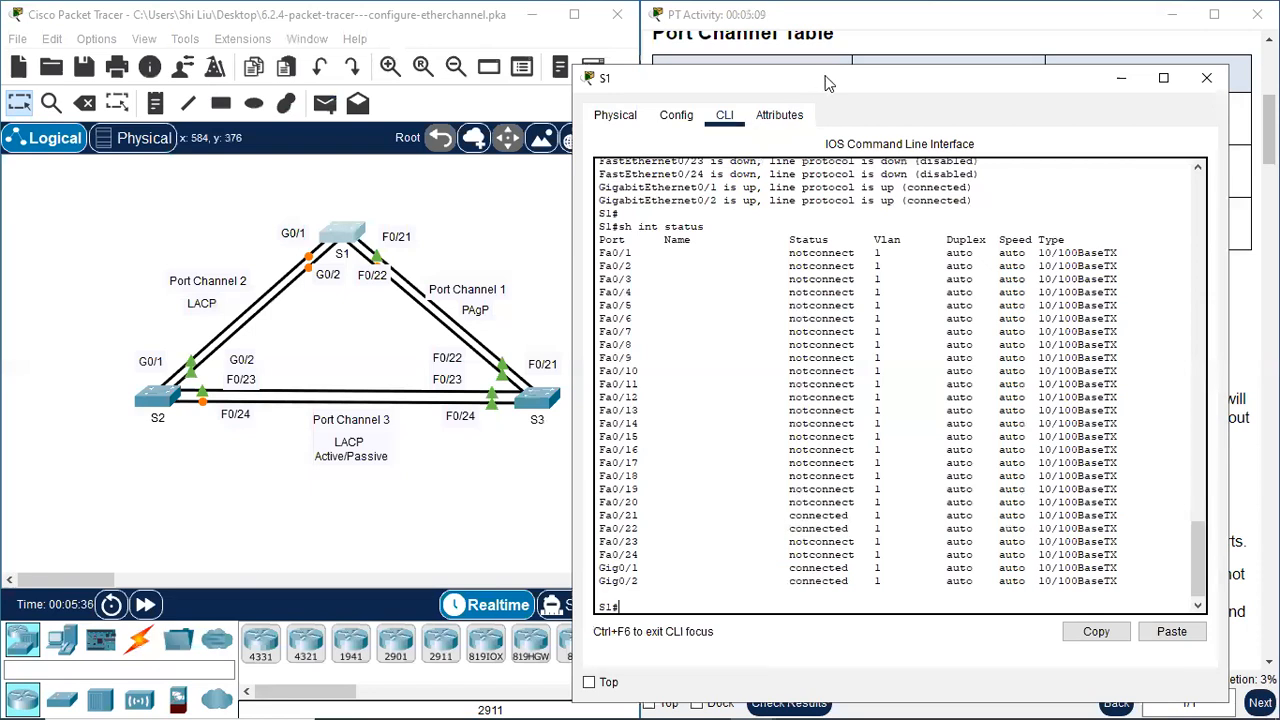
Check S1's trunk ports with "sh int trunk" and close the switch's window
drag(826, 83, 283, 79)
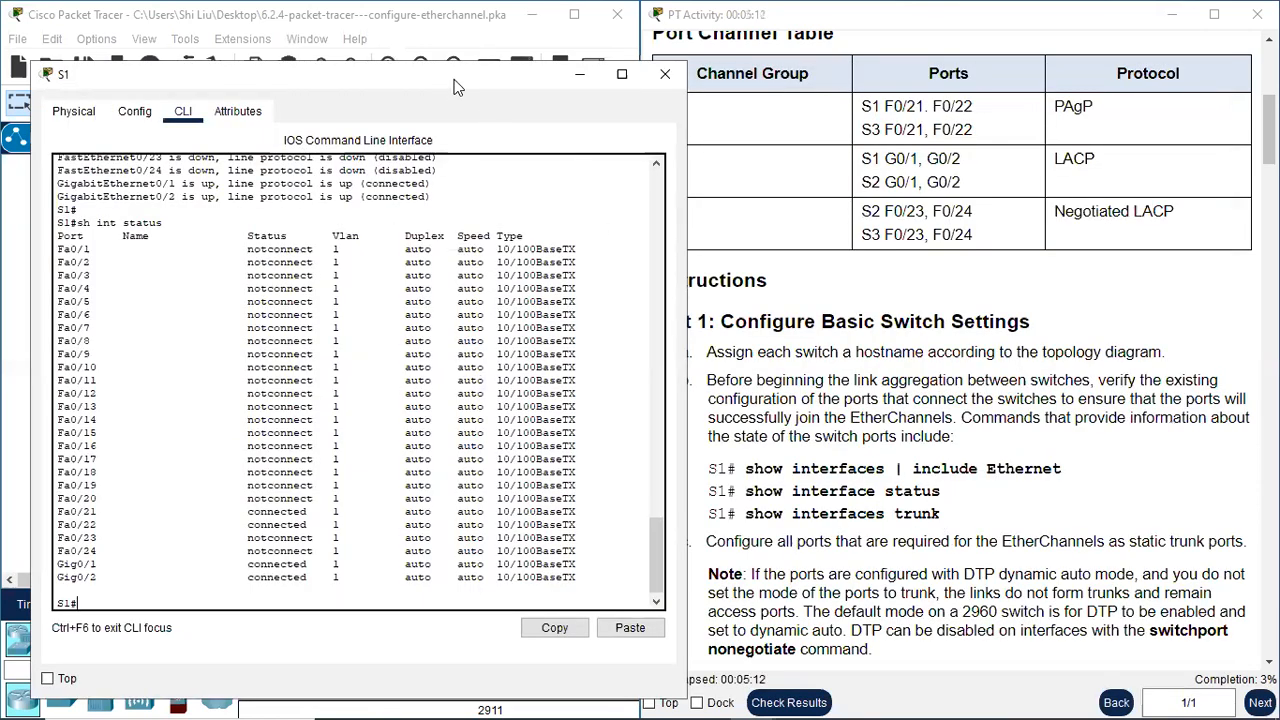
drag(453, 87, 989, 66)
text(int trunk)
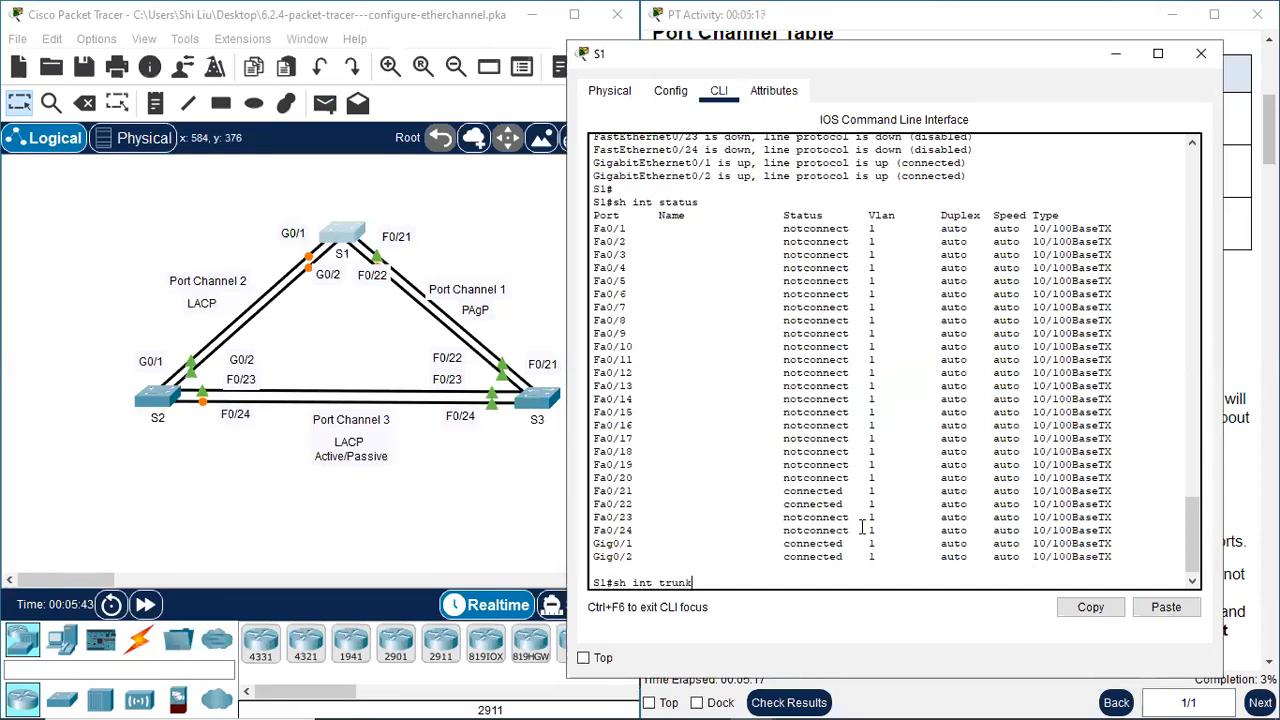
key(Return)
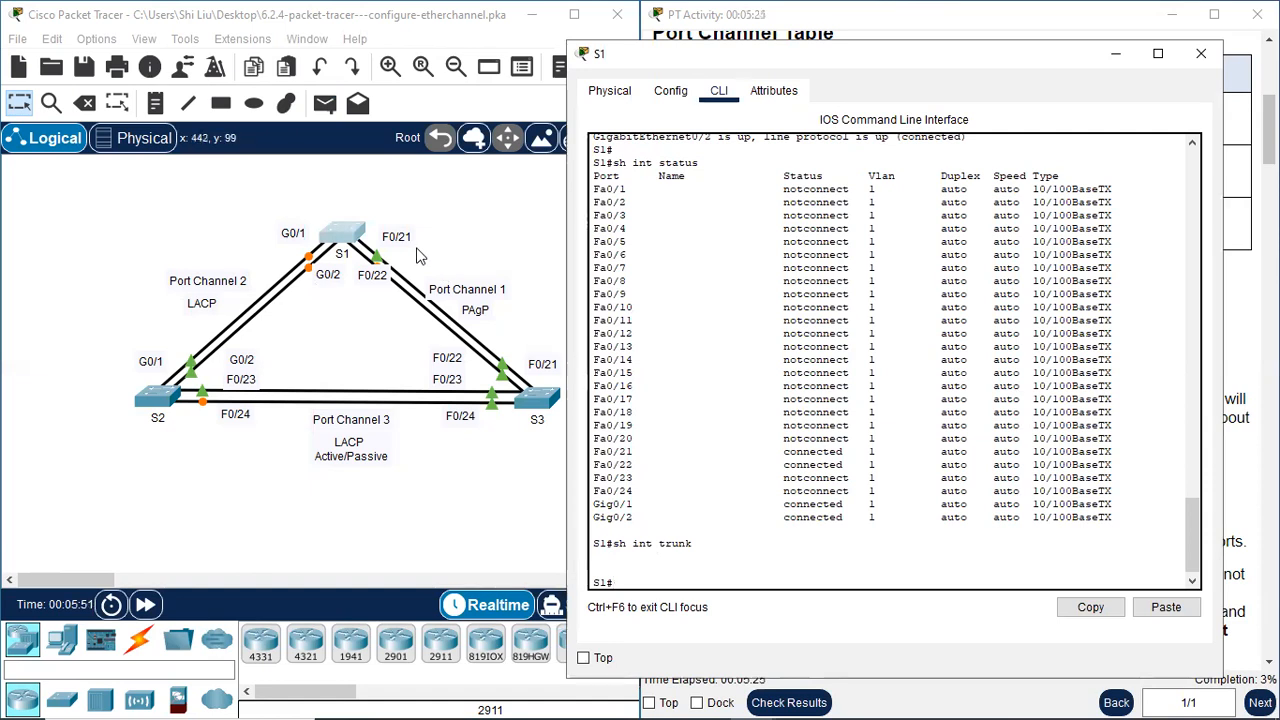
click(1201, 53)
Open S2's command line and return the switch from global configuration to privileged EXEC mode
click(168, 395)
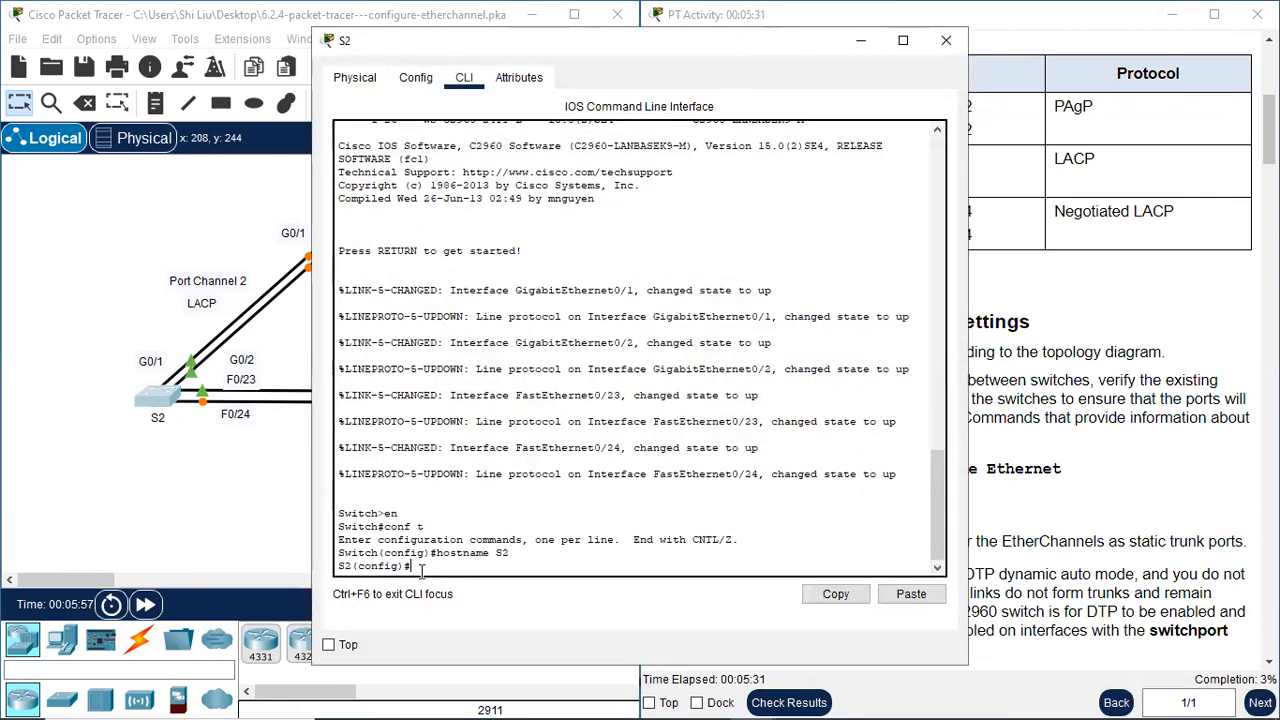
text(end)
key(Return)
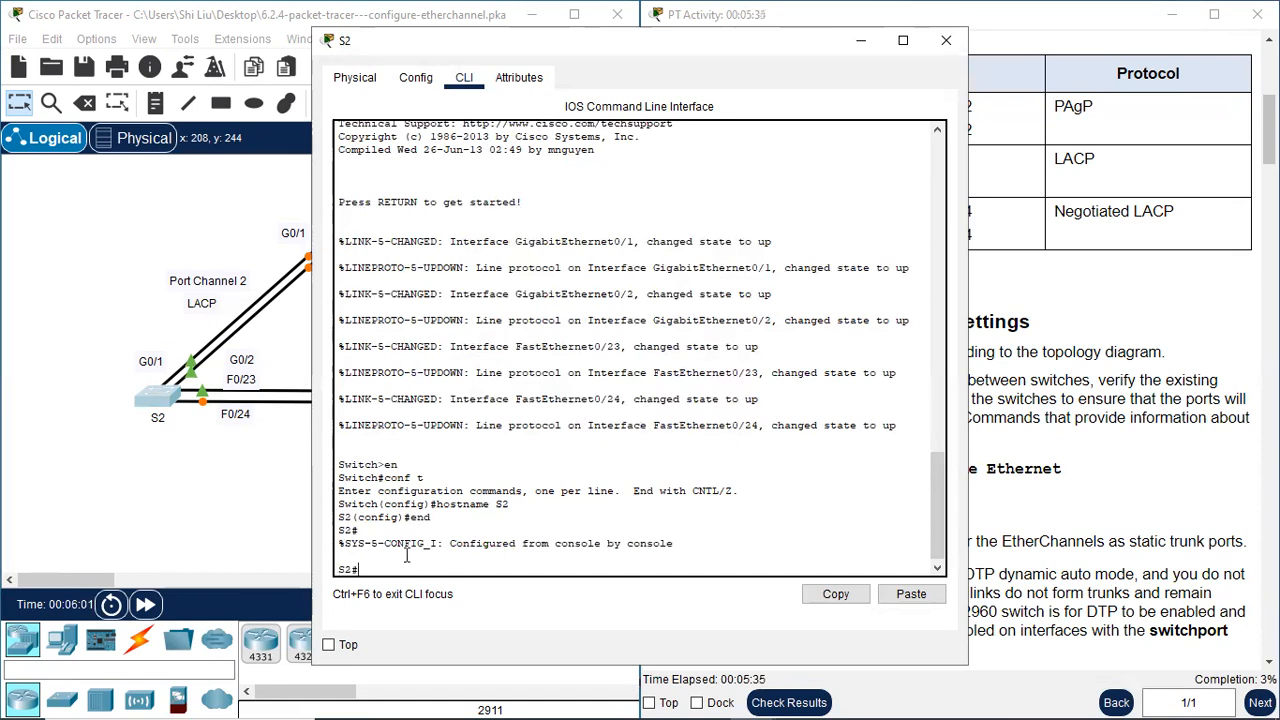
drag(583, 47, 846, 43)
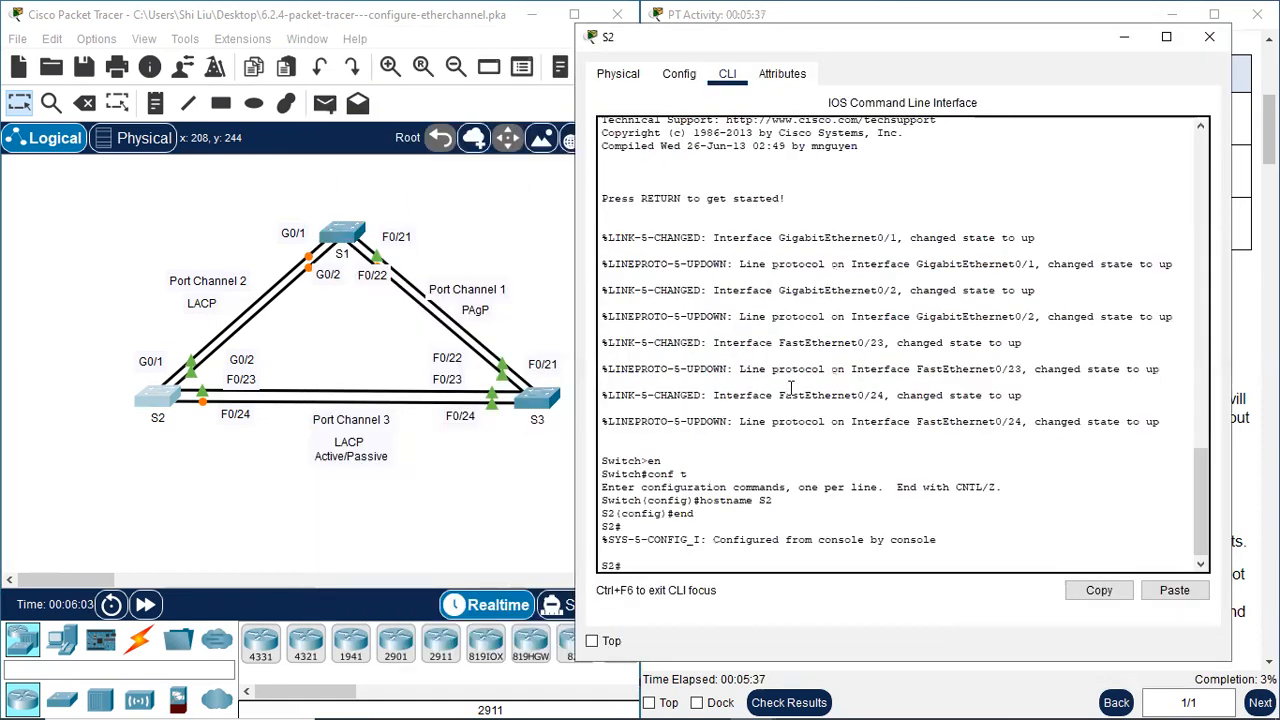
List S2's Ethernet interfaces with "sh int | include Ethernet" and highlight the FastEthernet0/23–0/24 and GigabitEthernet0/1–0/2 lines
text(sh int | include Ethern)
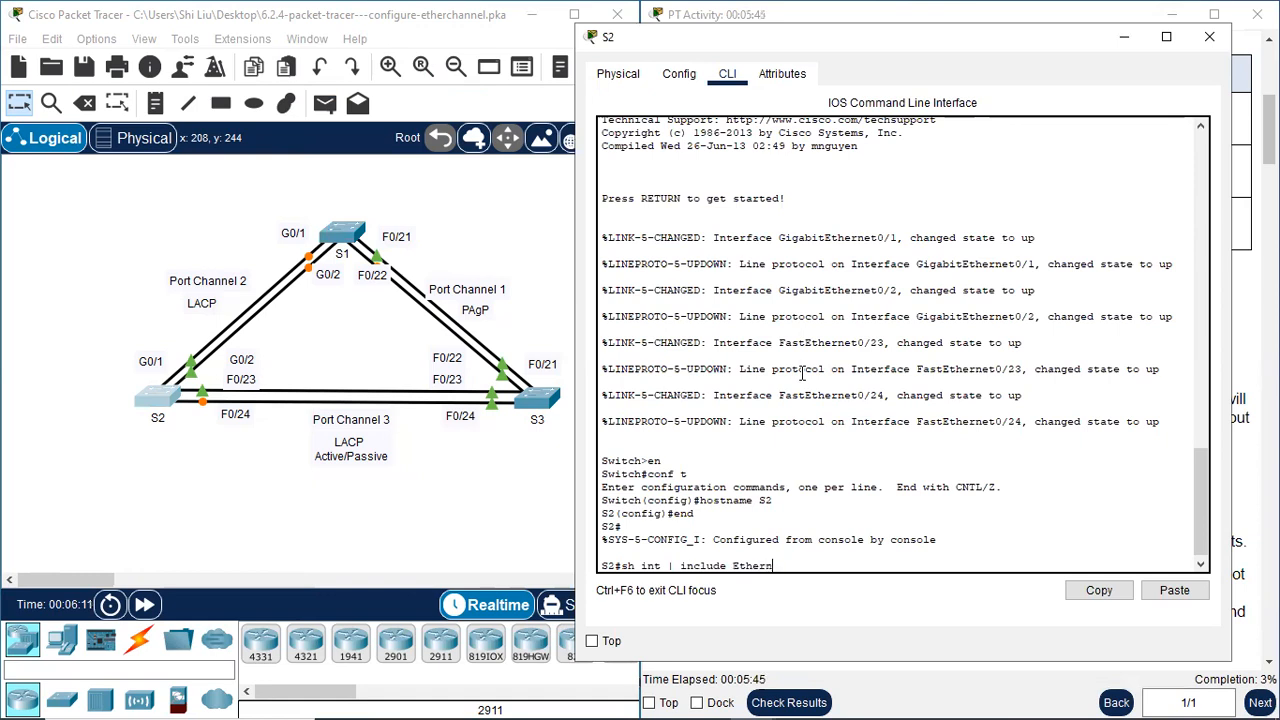
text(et)
key(Return)
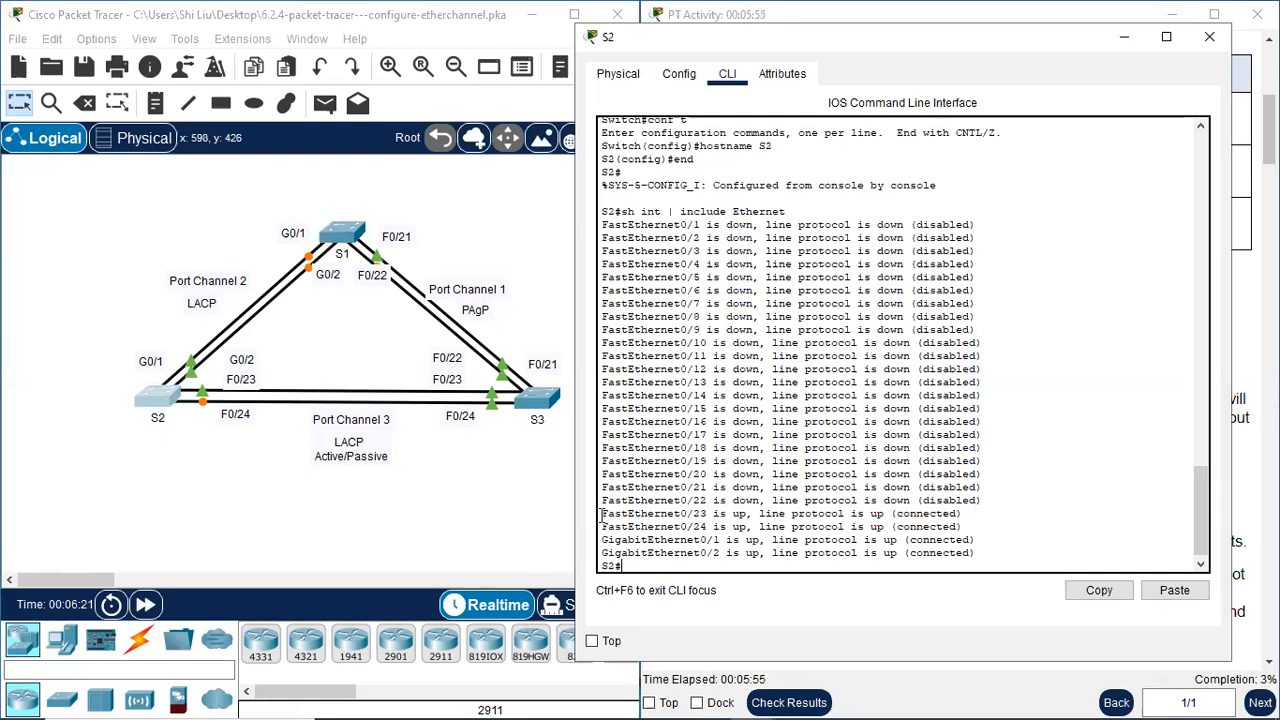
drag(602, 514, 983, 547)
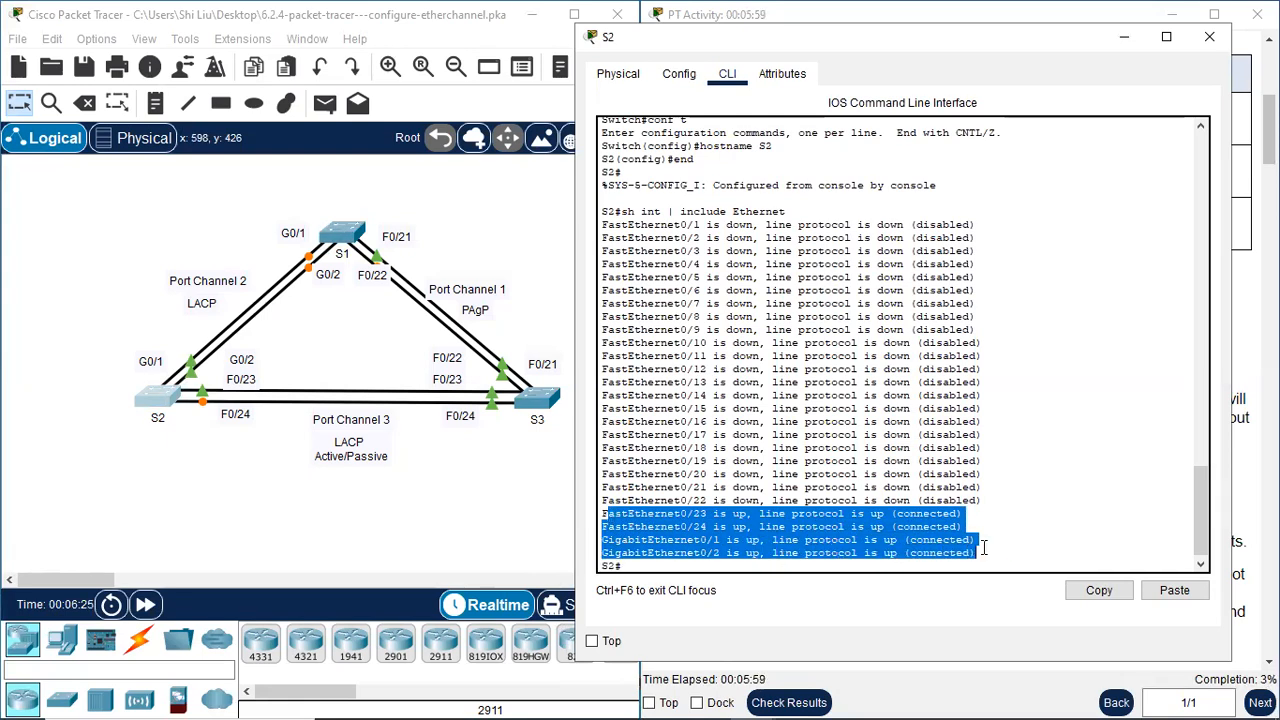
click(668, 569)
key(Return)
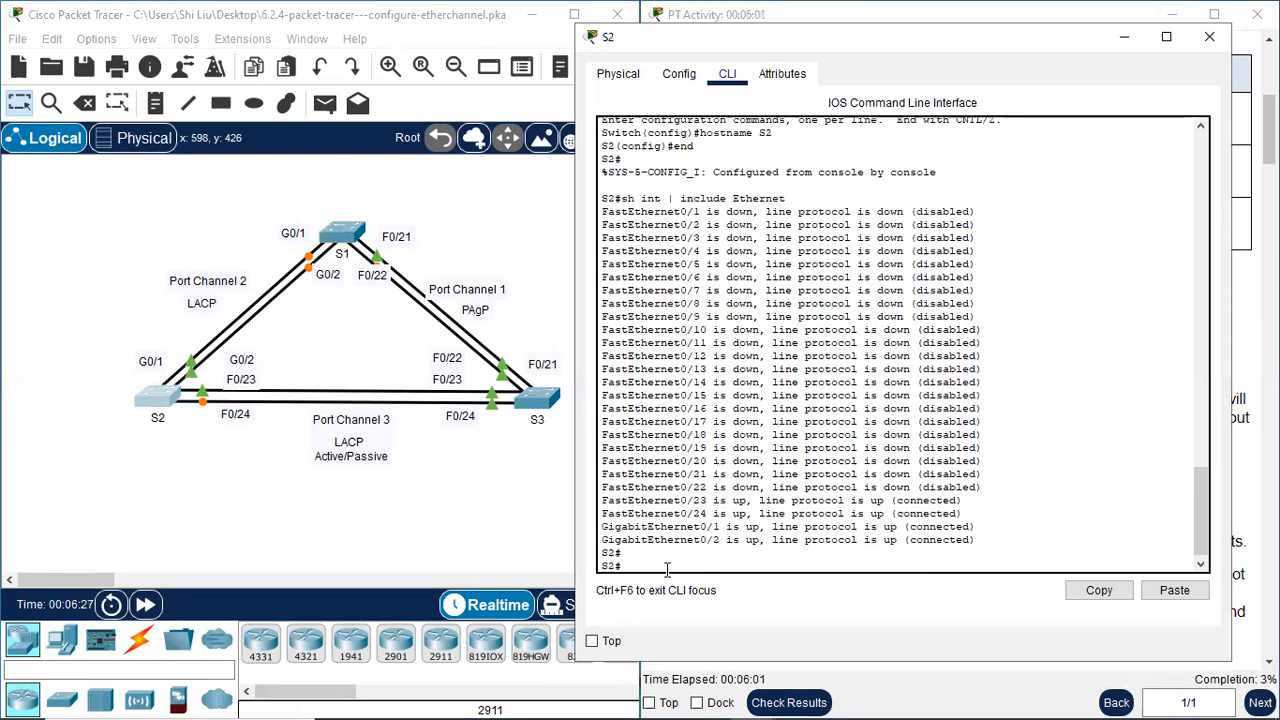
Run "sh int status" on S2 and examine the rows for Fa0/23, Fa0/24, Gig0/1 and Gig0/2
text(sh int status)
key(Return)
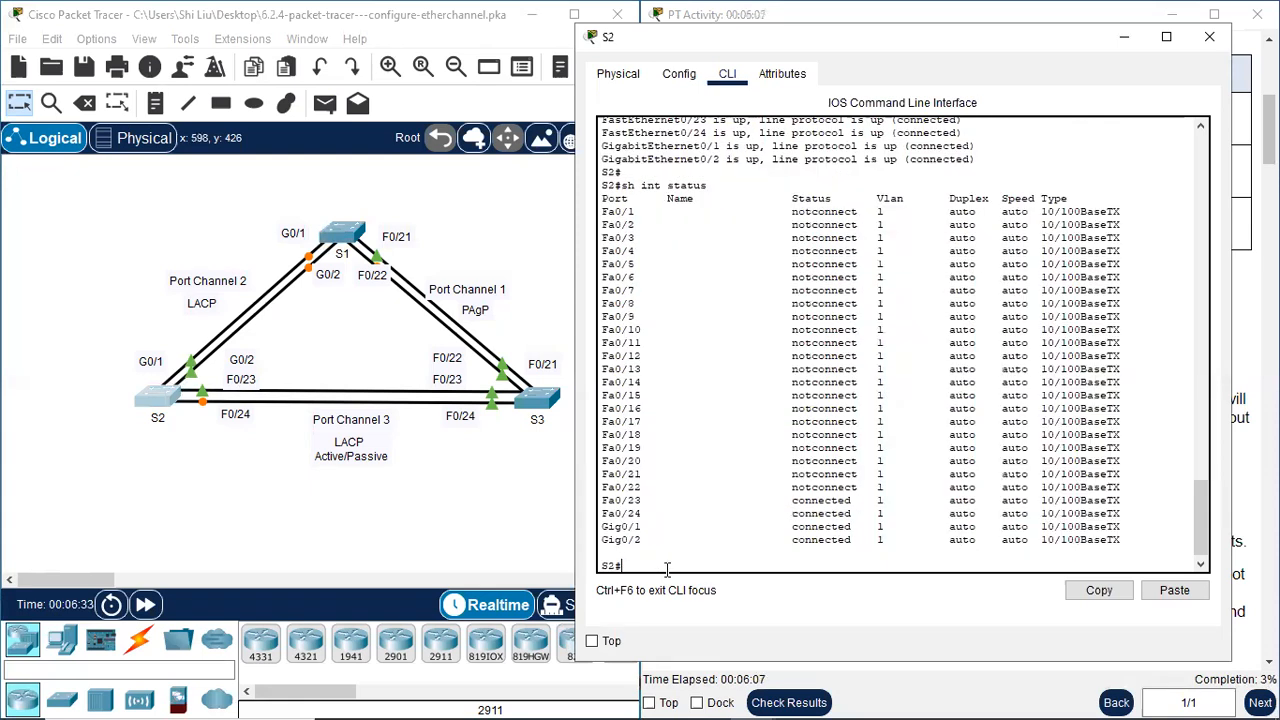
drag(601, 497, 1122, 540)
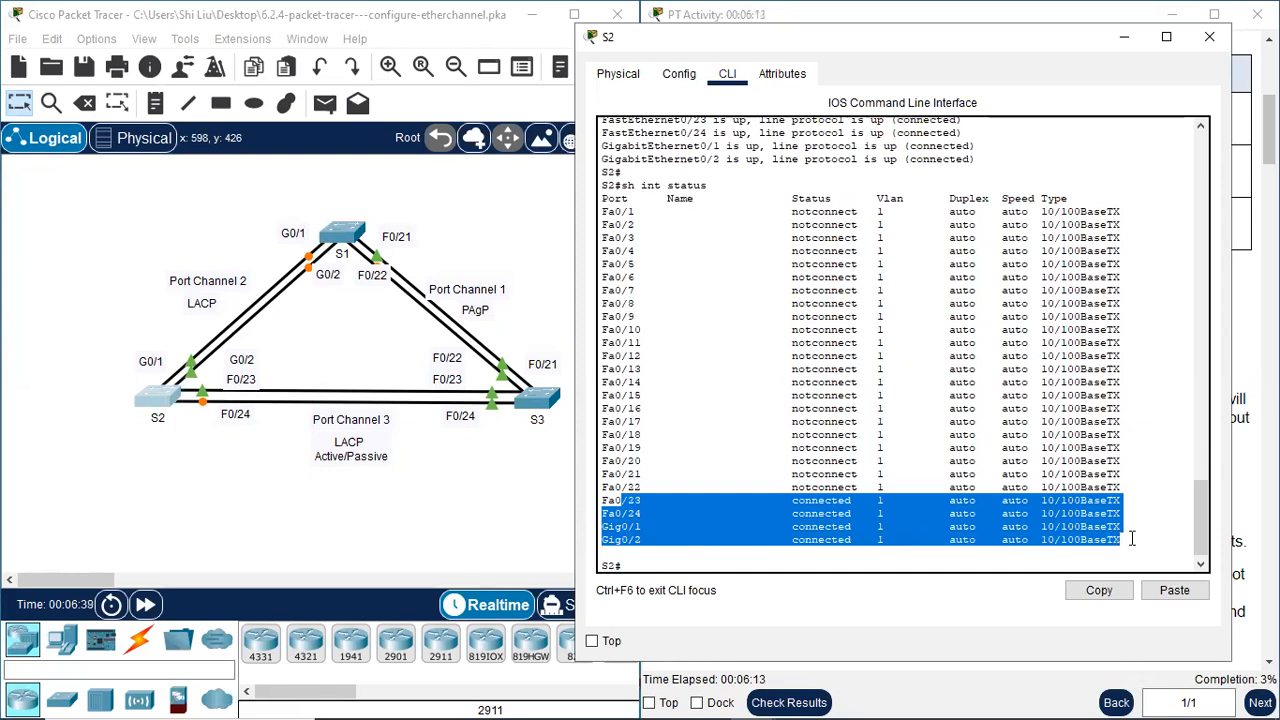
Check S2's trunk ports with "sh int trunk" and close the switch's window
click(661, 566)
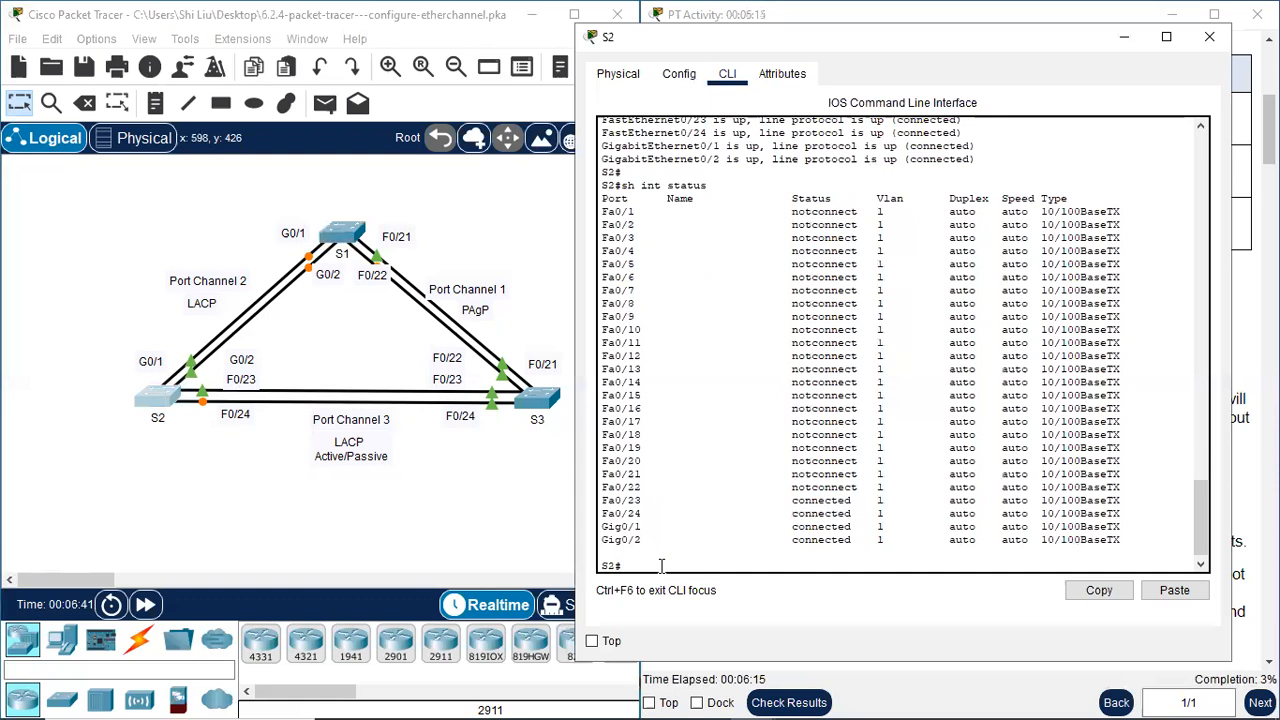
text(sh int trunk)
key(Return)
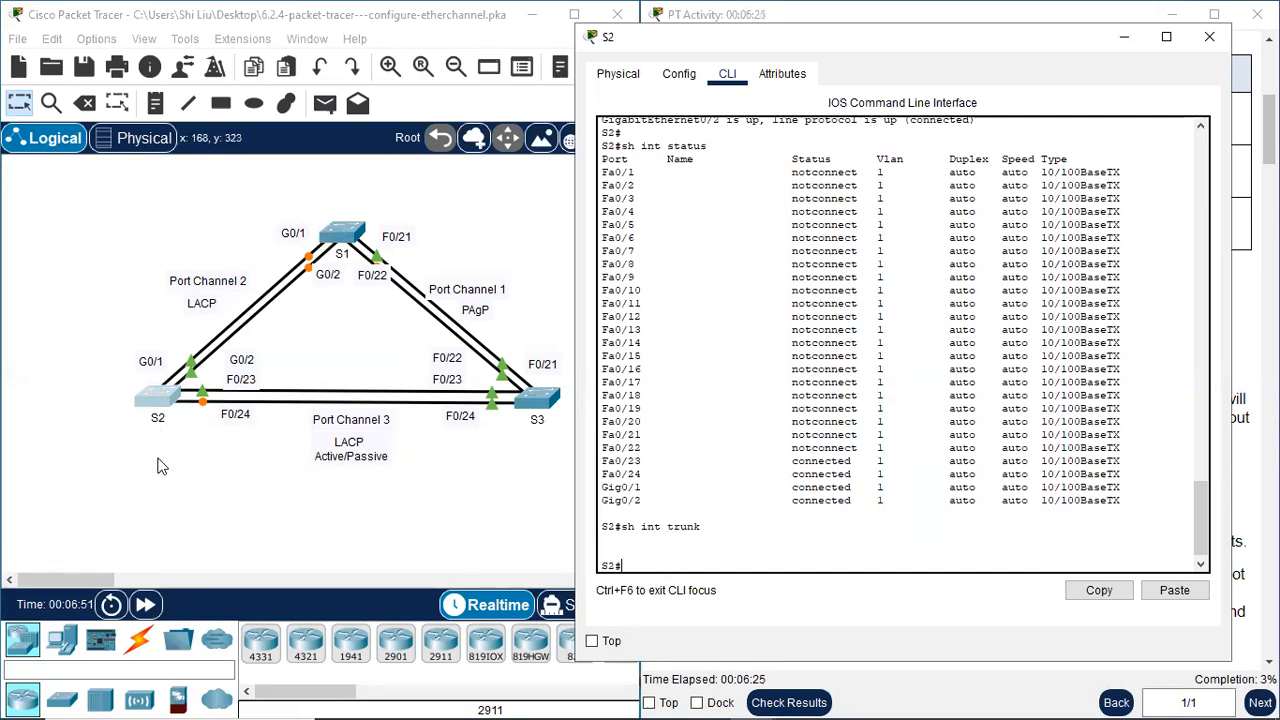
click(1209, 36)
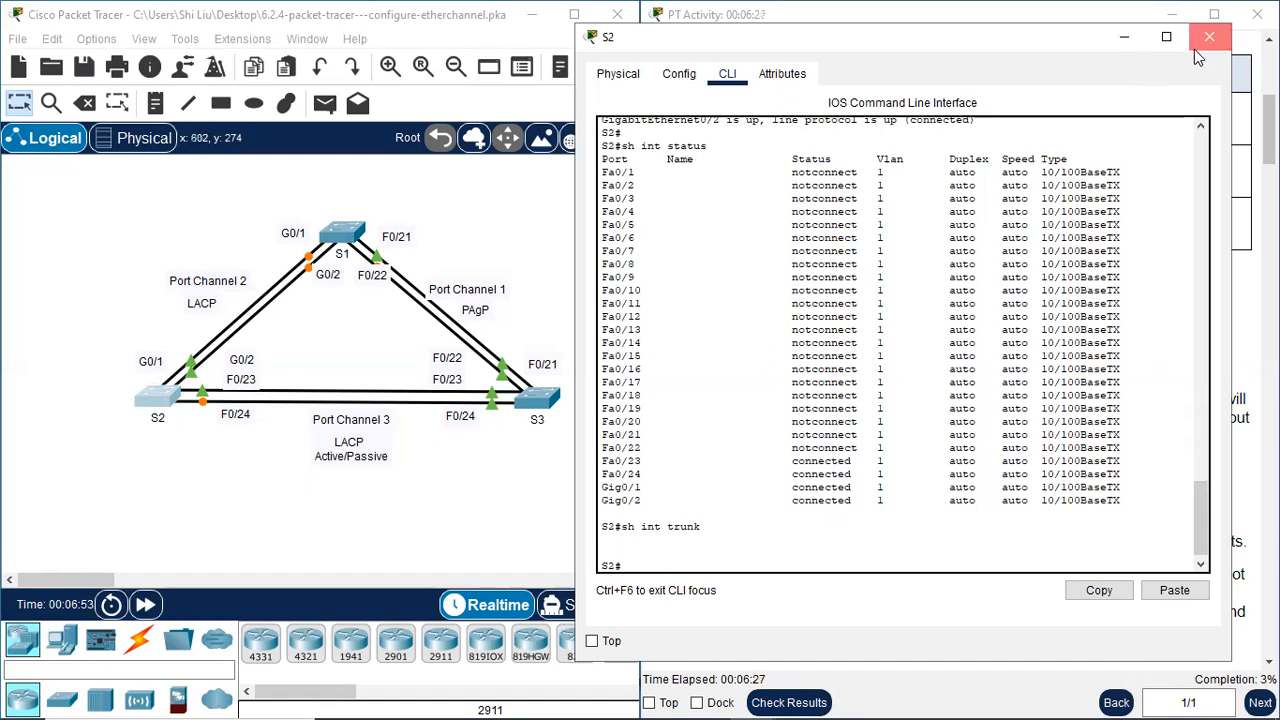
Open S3's command line and return the switch from global configuration to privileged EXEC mode
drag(540, 403, 510, 438)
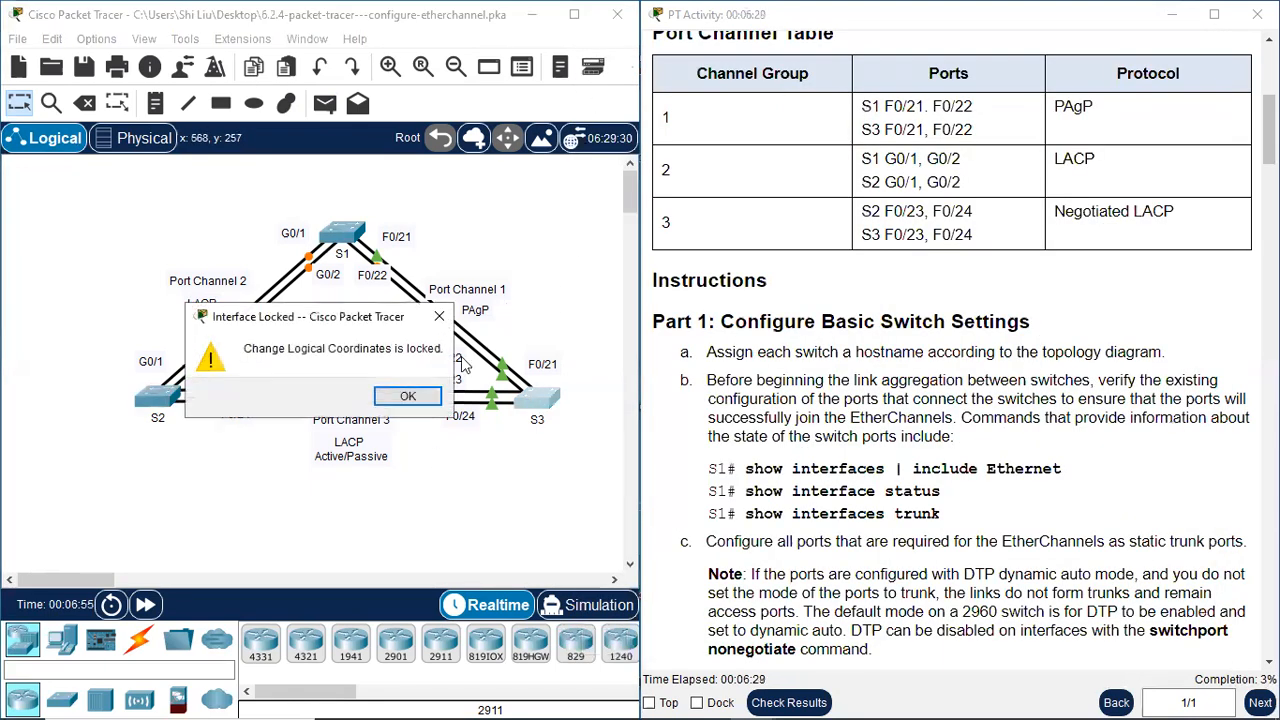
click(408, 396)
click(537, 398)
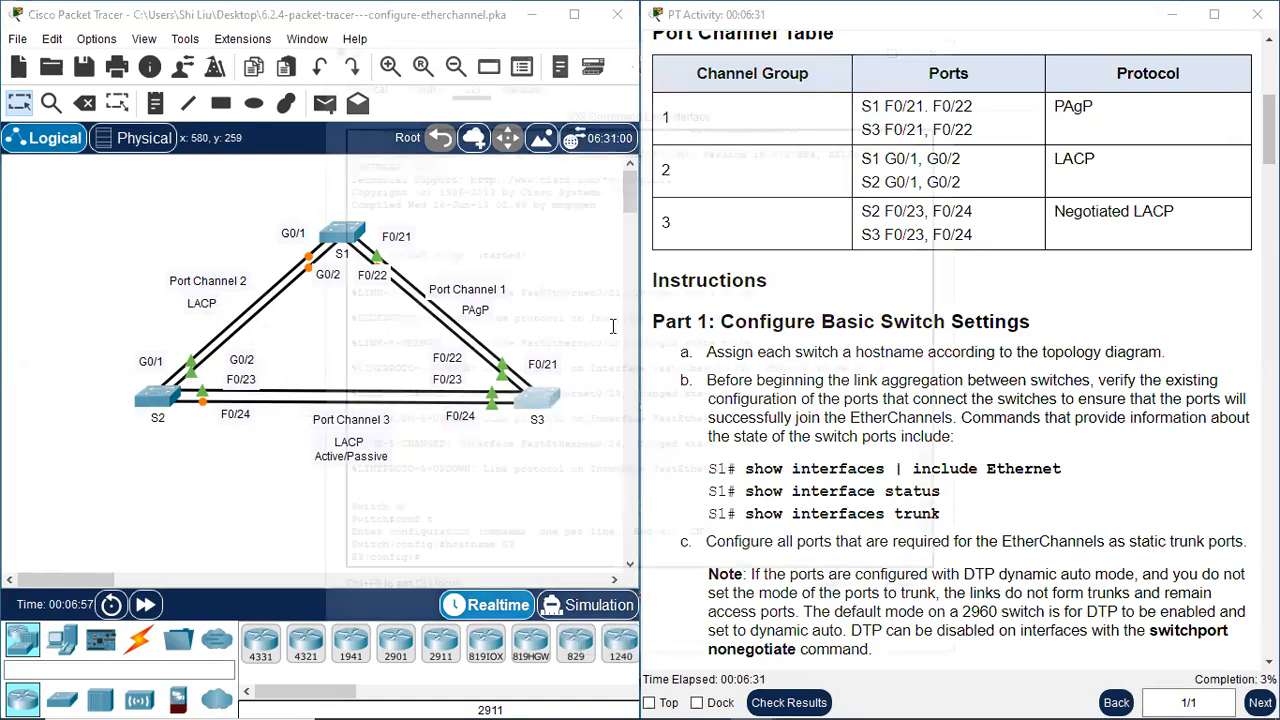
drag(668, 50, 933, 24)
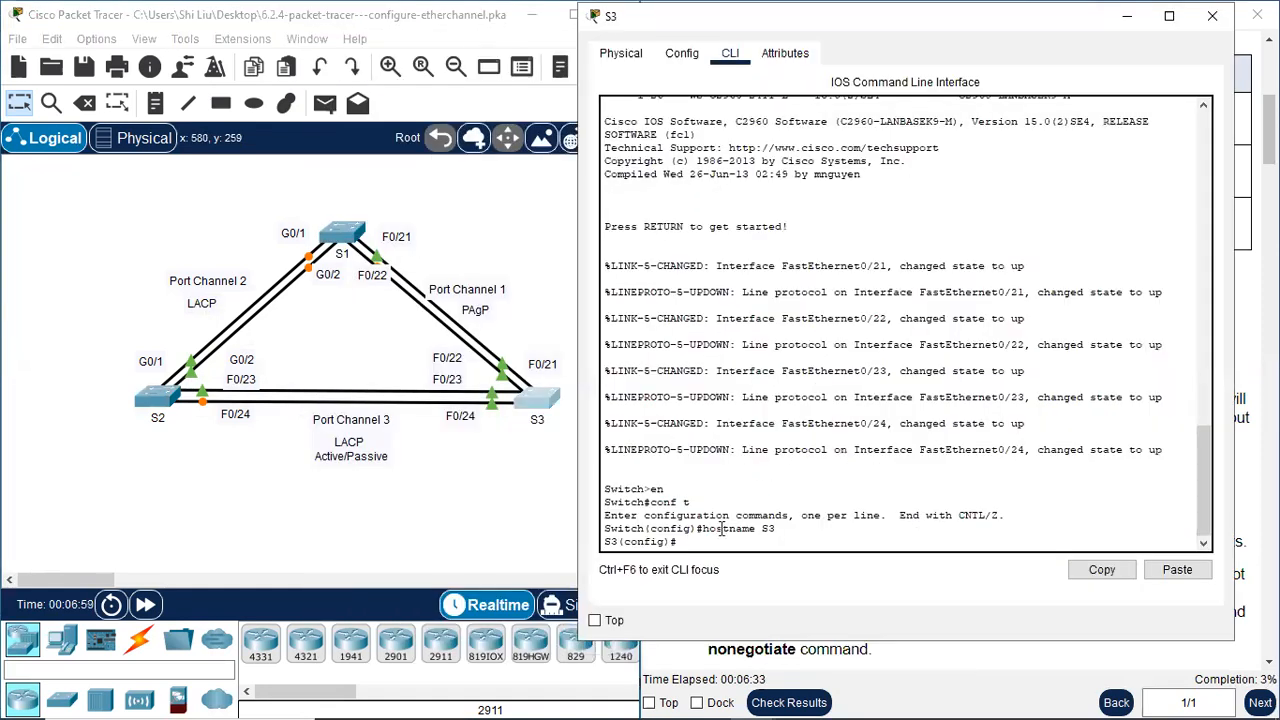
text(nd)
key(Return)
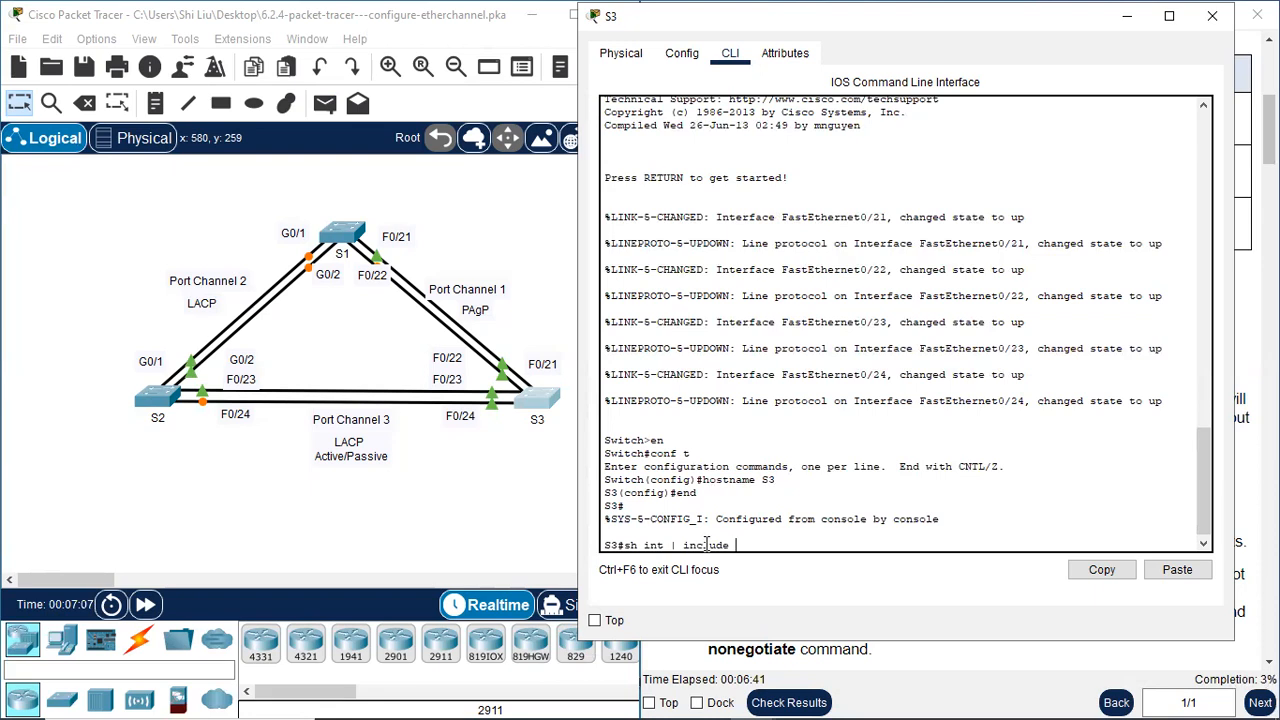
List S3's Ethernet interfaces with "sh int | include Ethernet" and highlight the FastEthernet0/21–0/24 lines
text(sh int | include Ethernet)
key(Return)
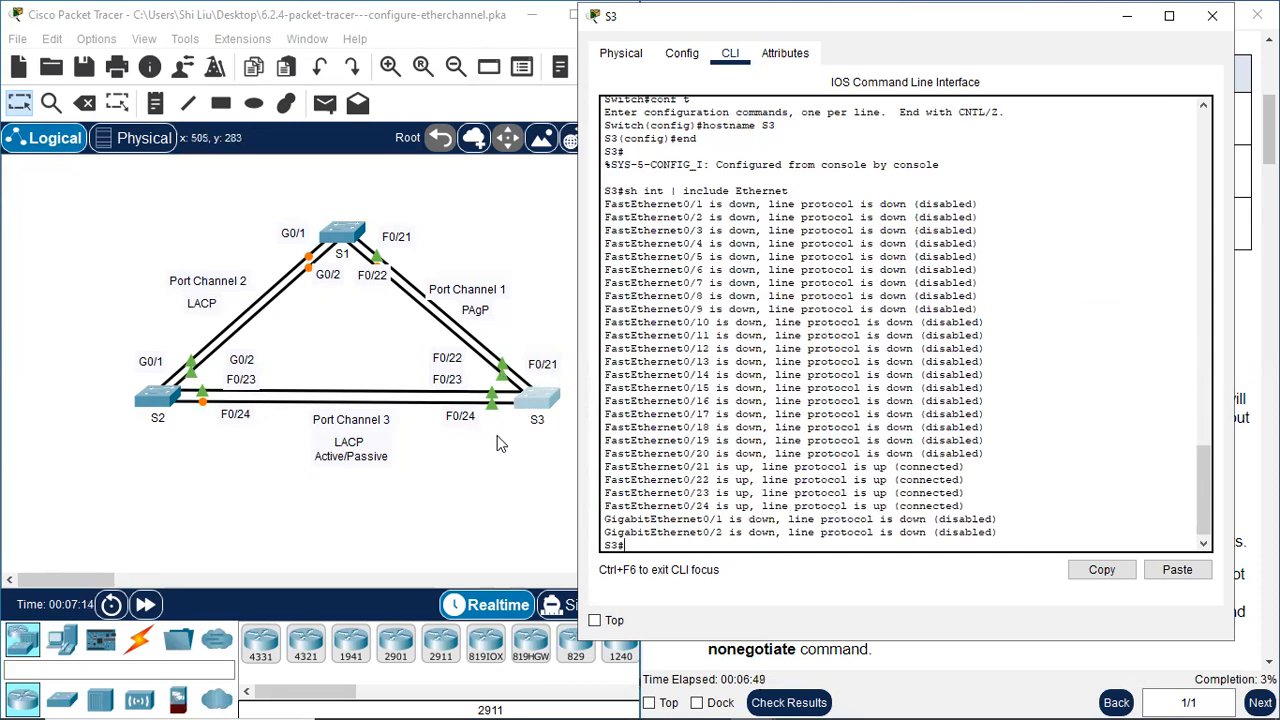
drag(619, 466, 970, 504)
click(676, 540)
key(Return)
Run "sh int status" on S3 and examine the rows for Fa0/21 through Fa0/24
text(int stat)
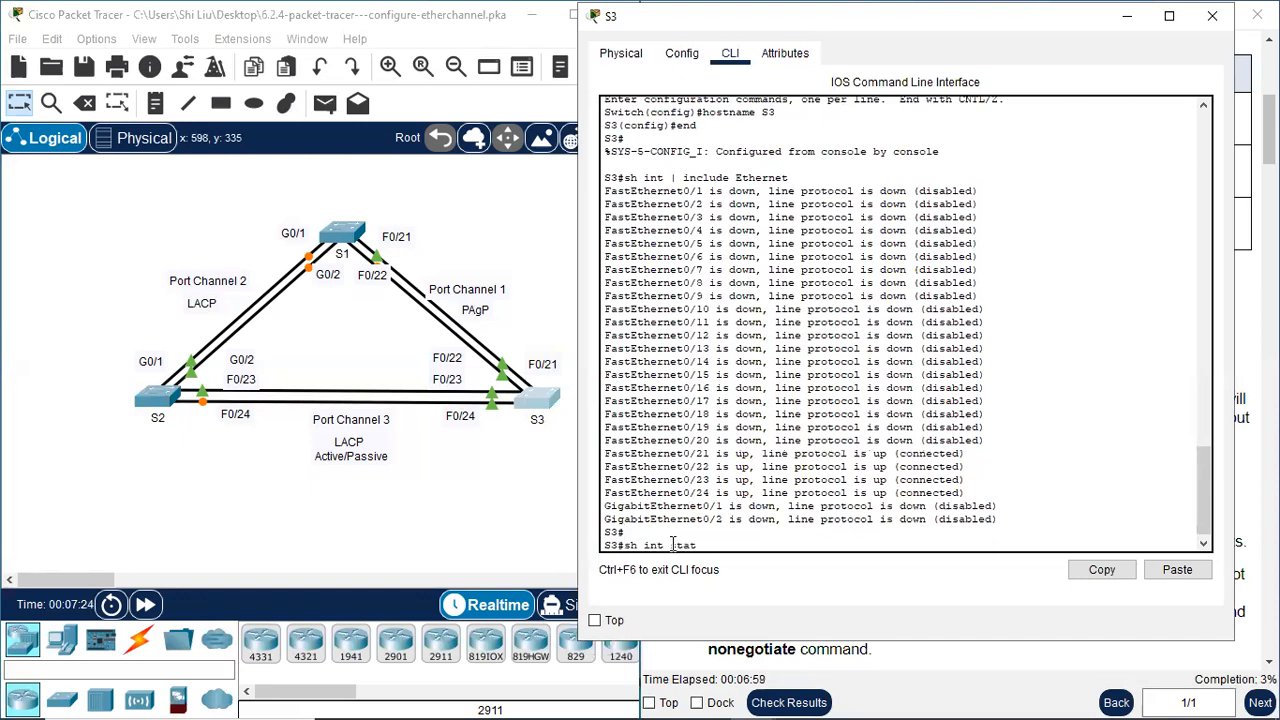
text(us)
key(Return)
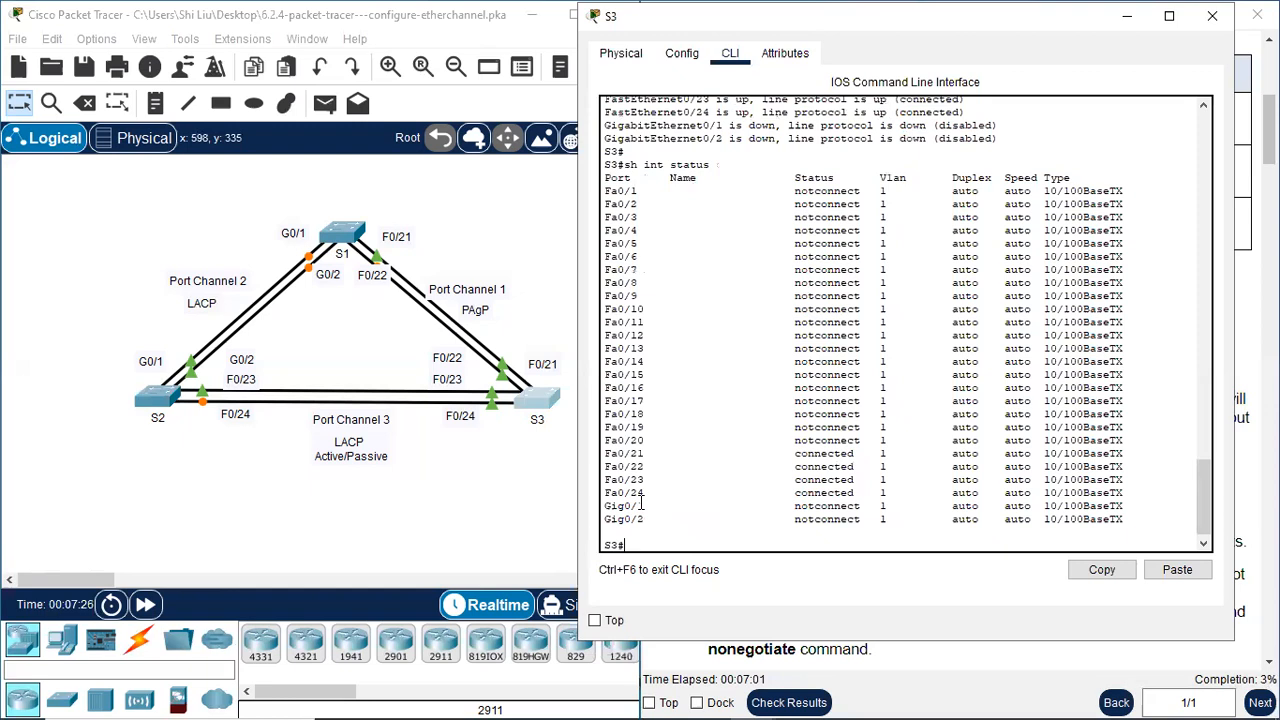
drag(606, 453, 1097, 490)
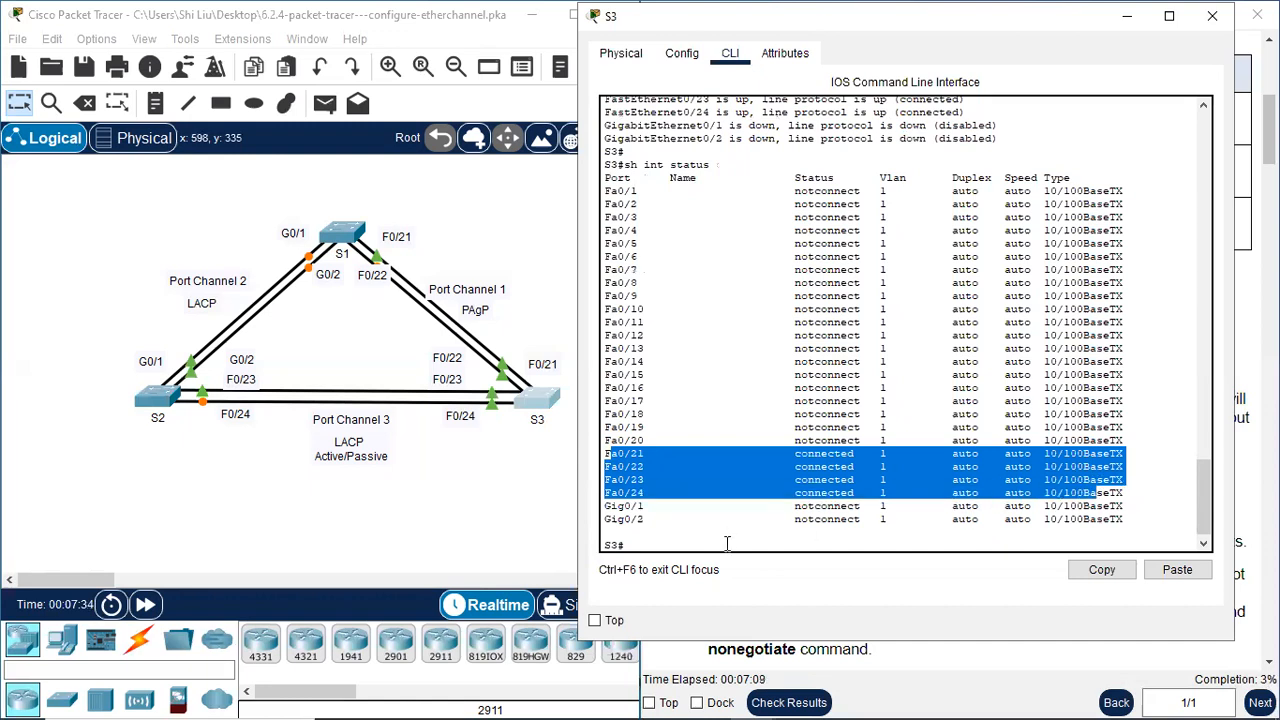
Check S3's trunk ports with "sh int trunk" and close the switch's window
click(727, 543)
text(sh int trunk)
key(Return)
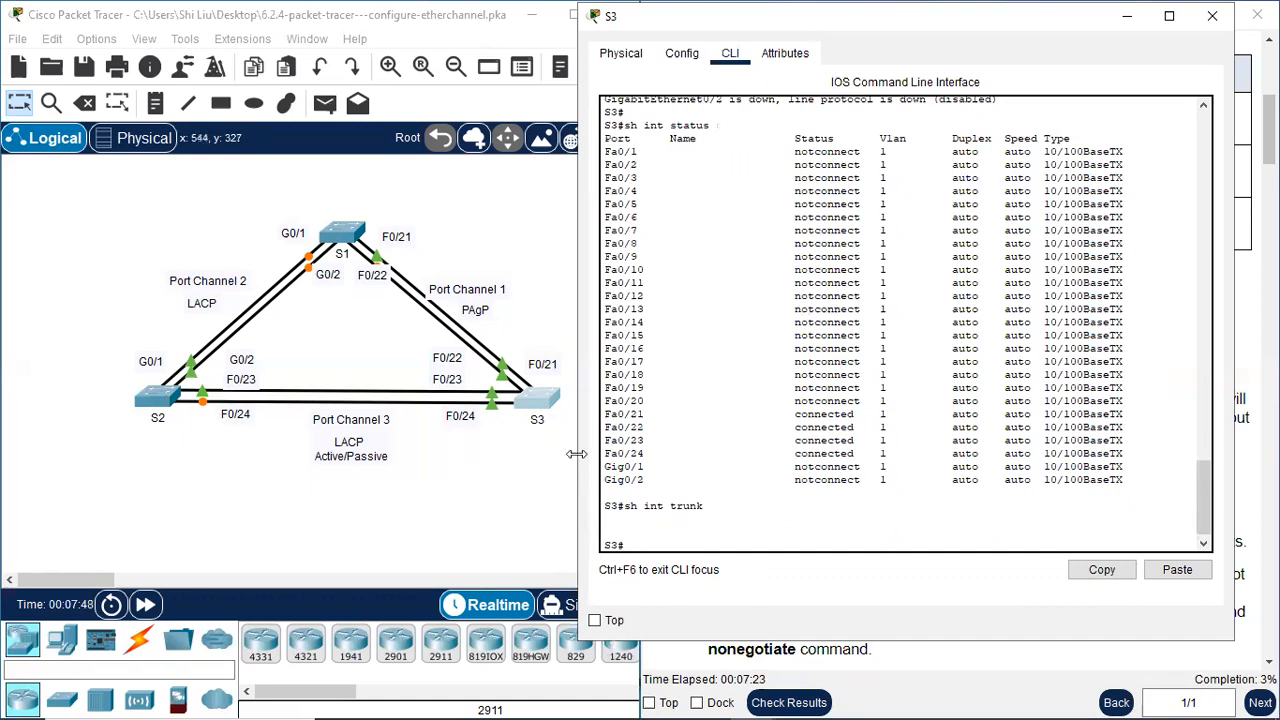
click(1212, 16)
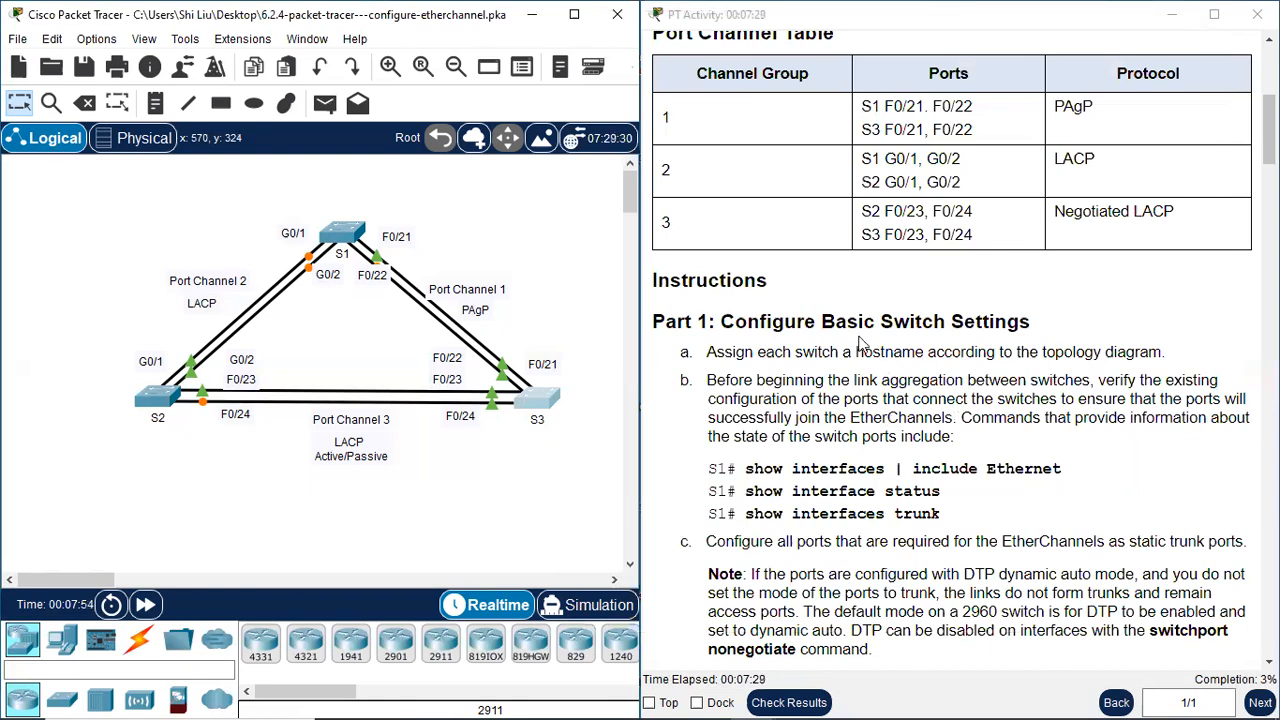
Read Part 1 step c of the instructions and highlight the words "static trunk ports"
scroll(899, 404, down, 2)
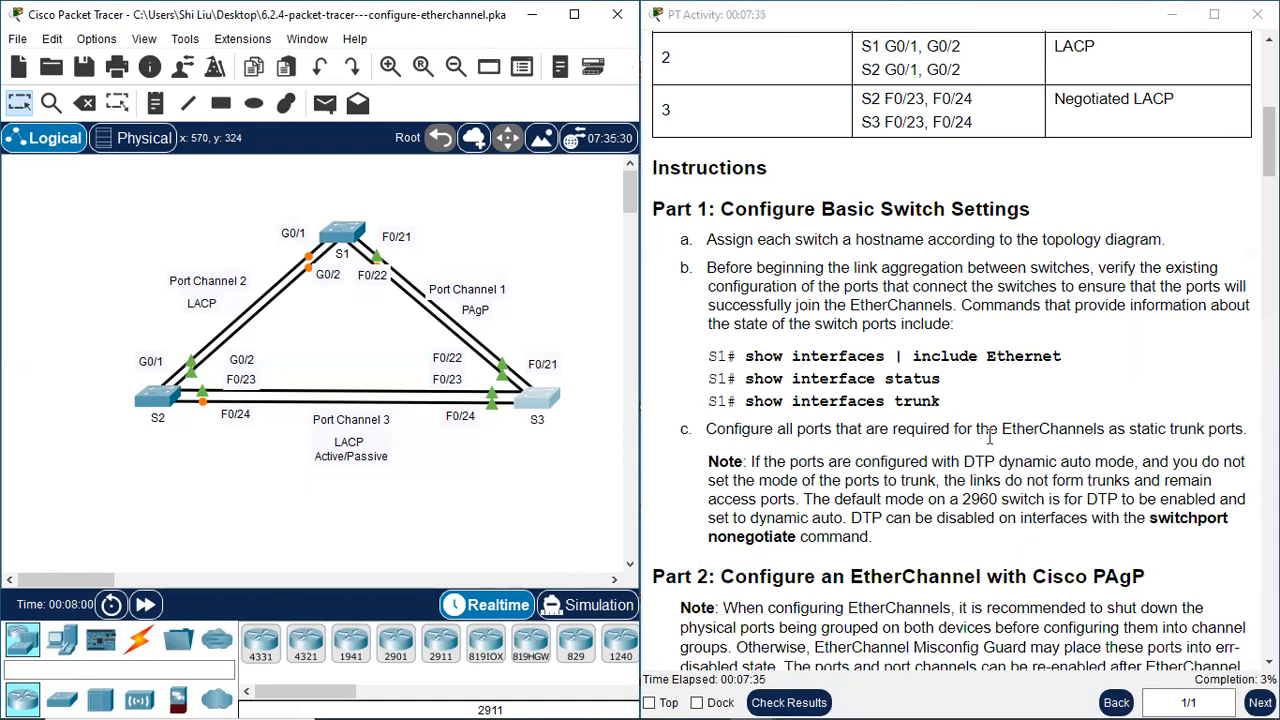
double_click(1130, 430)
drag(1186, 427, 1247, 429)
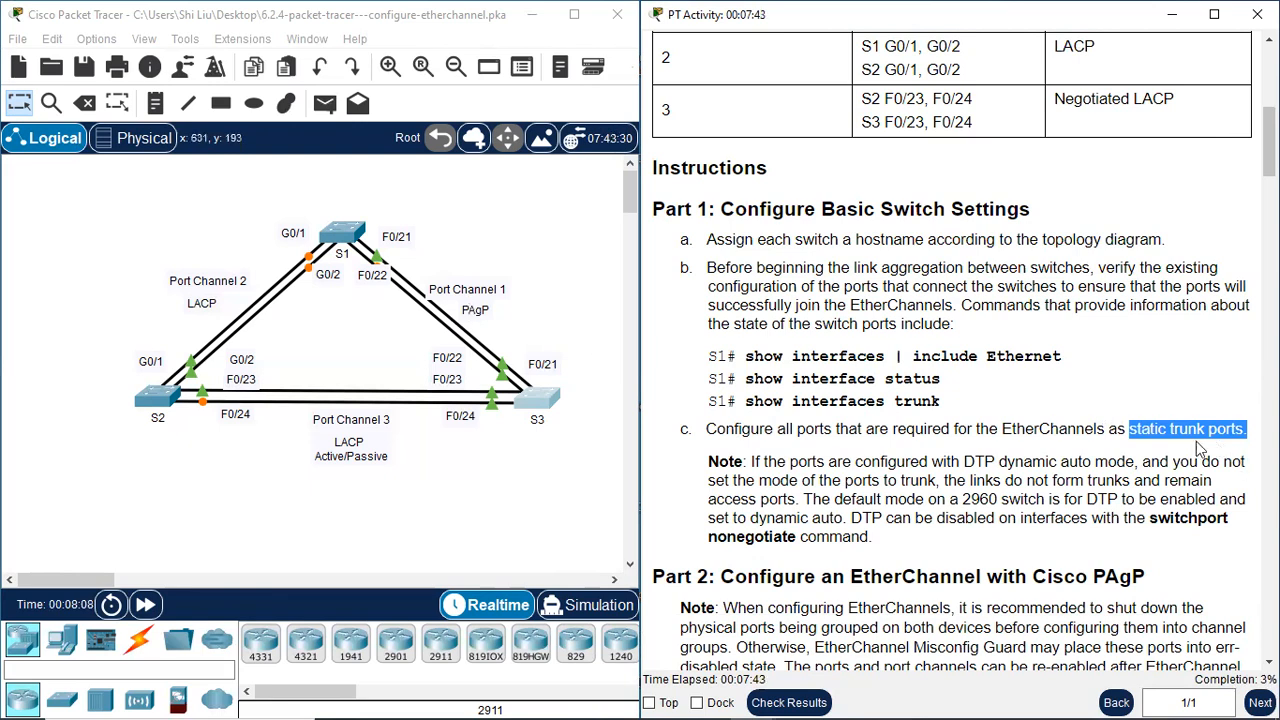
Open S1's command line and enter global configuration mode with "conf t"
click(346, 234)
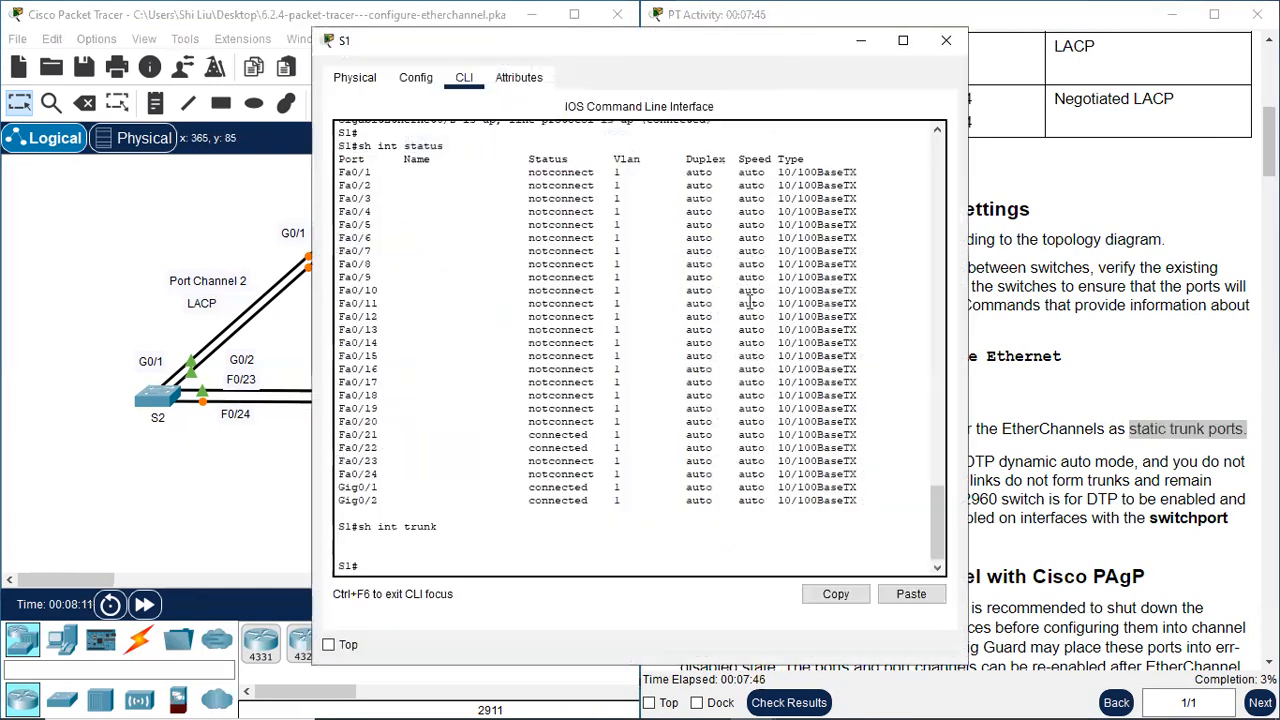
drag(504, 45, 779, 45)
text(conf t)
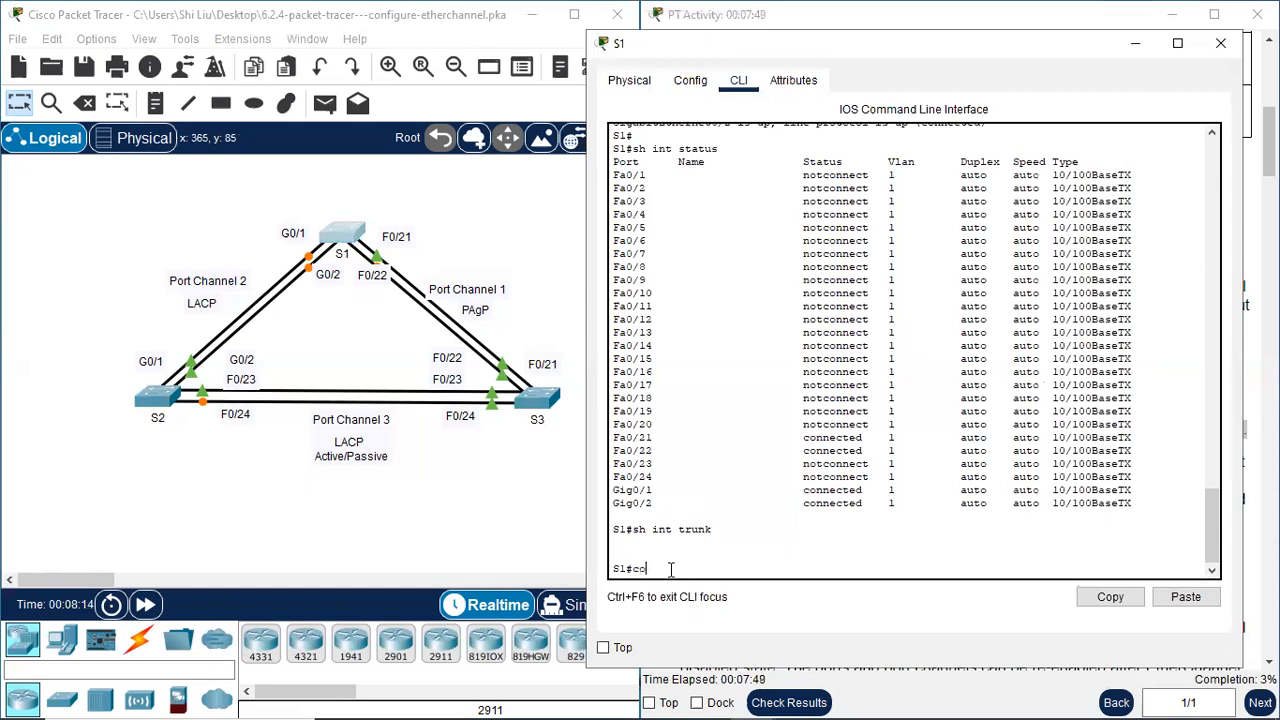
key(Return)
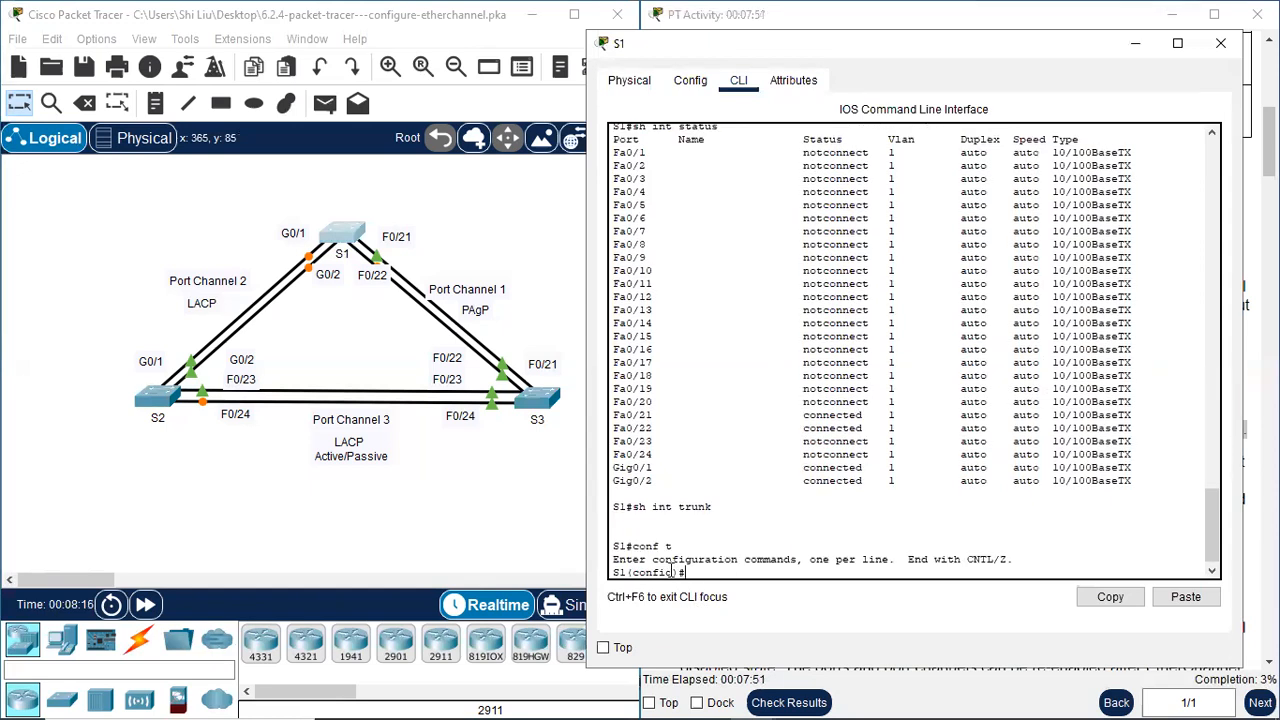
Set S1's interface range f0/21-22,g0/1-2 to "switchport mode trunk" and return to privileged EXEC mode
text(int range)
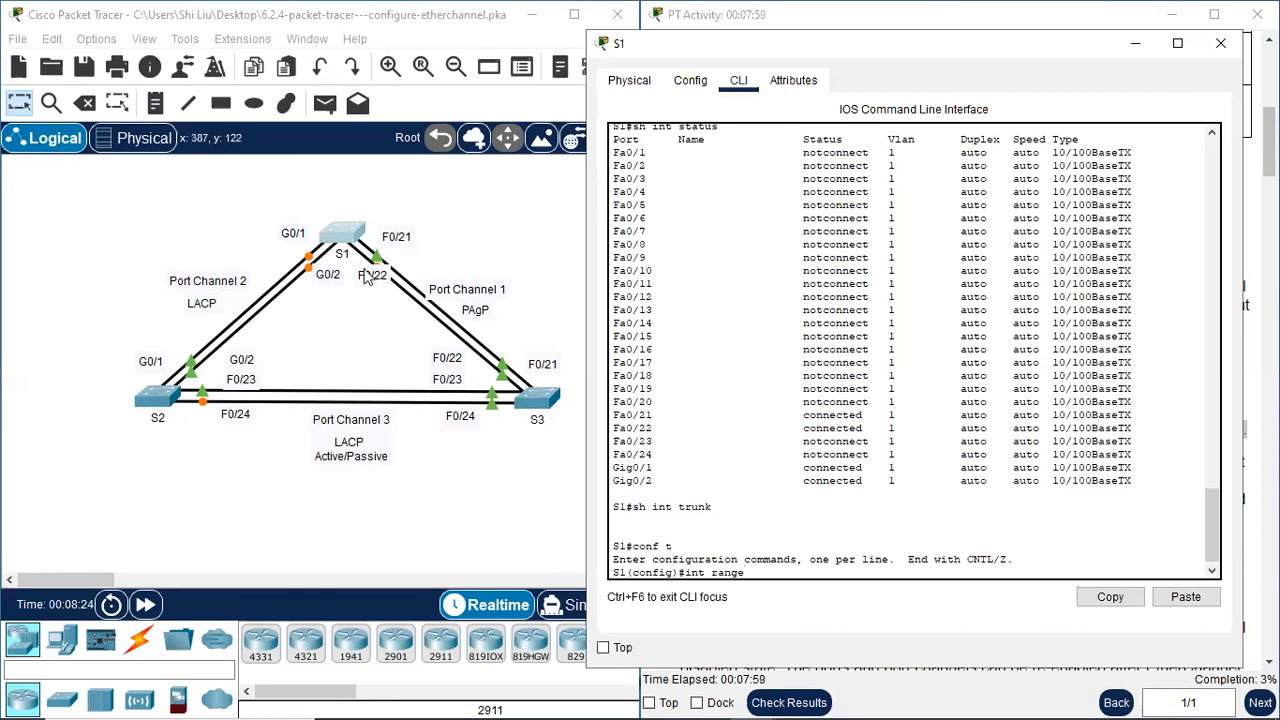
text(f0)
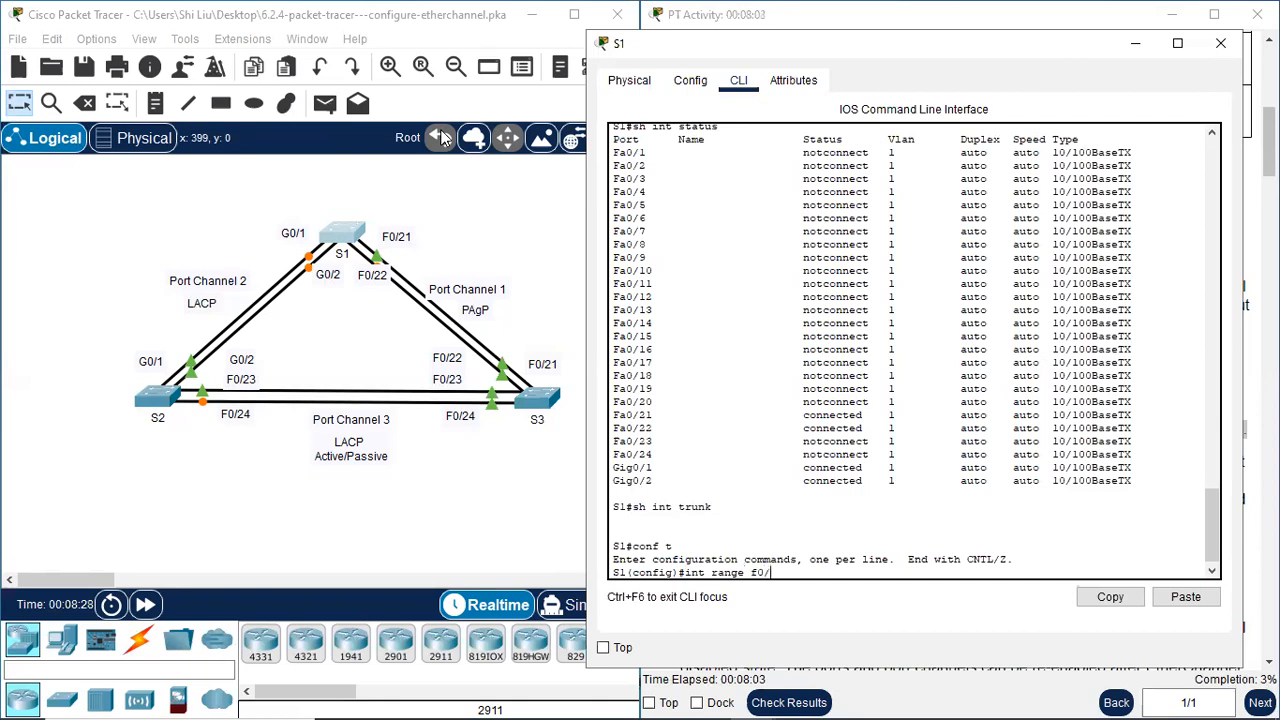
text(/21-22,g0/1-2)
key(Return)
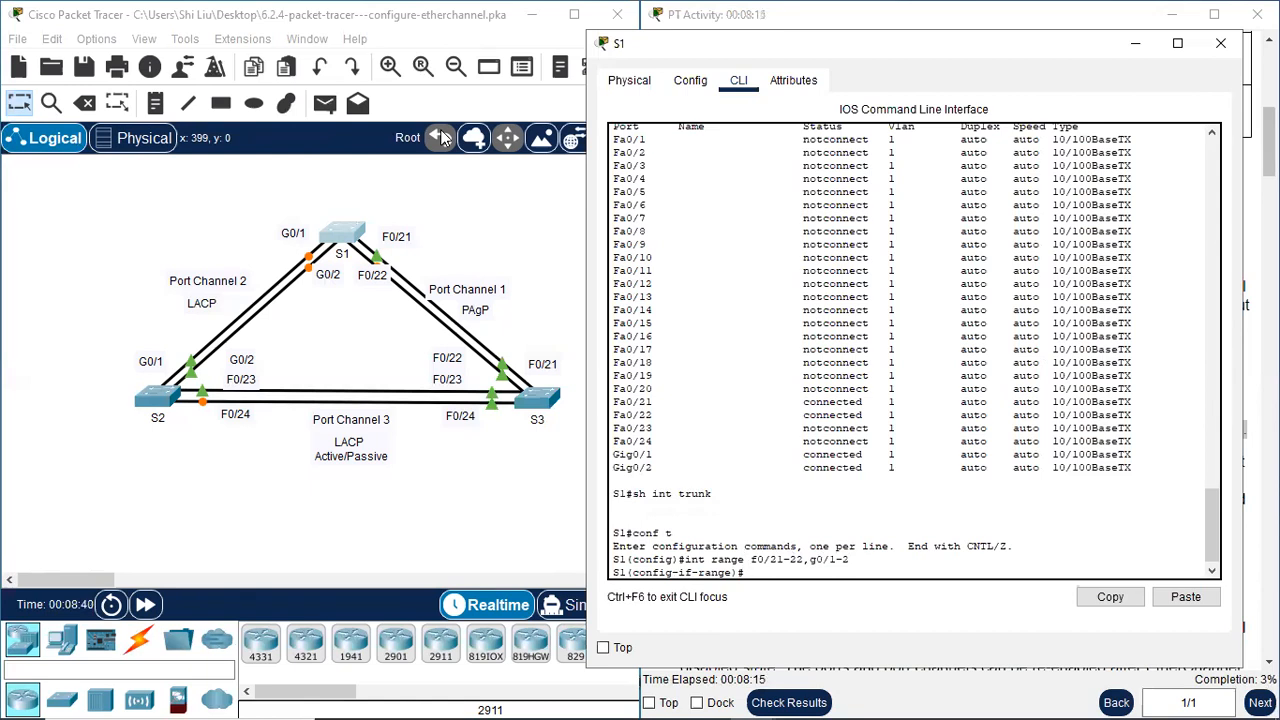
text(switchport mode trun)
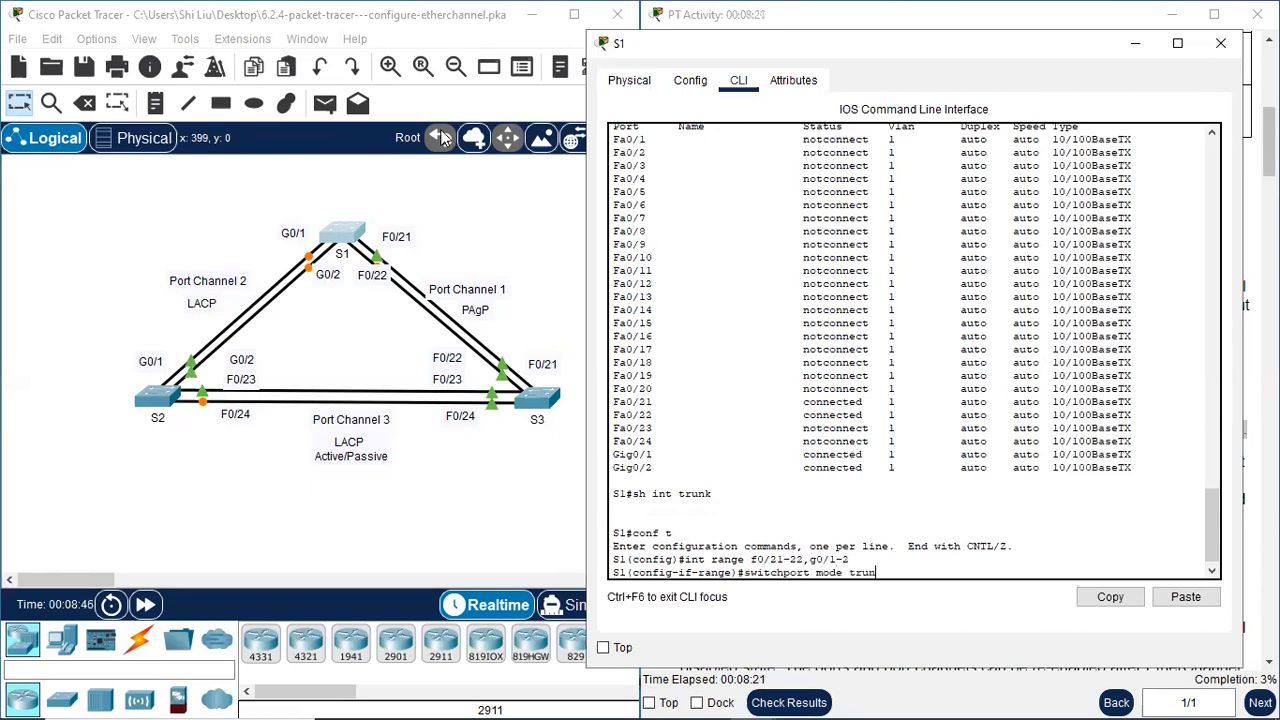
text(k)
key(Return)
text(end)
key(Return)
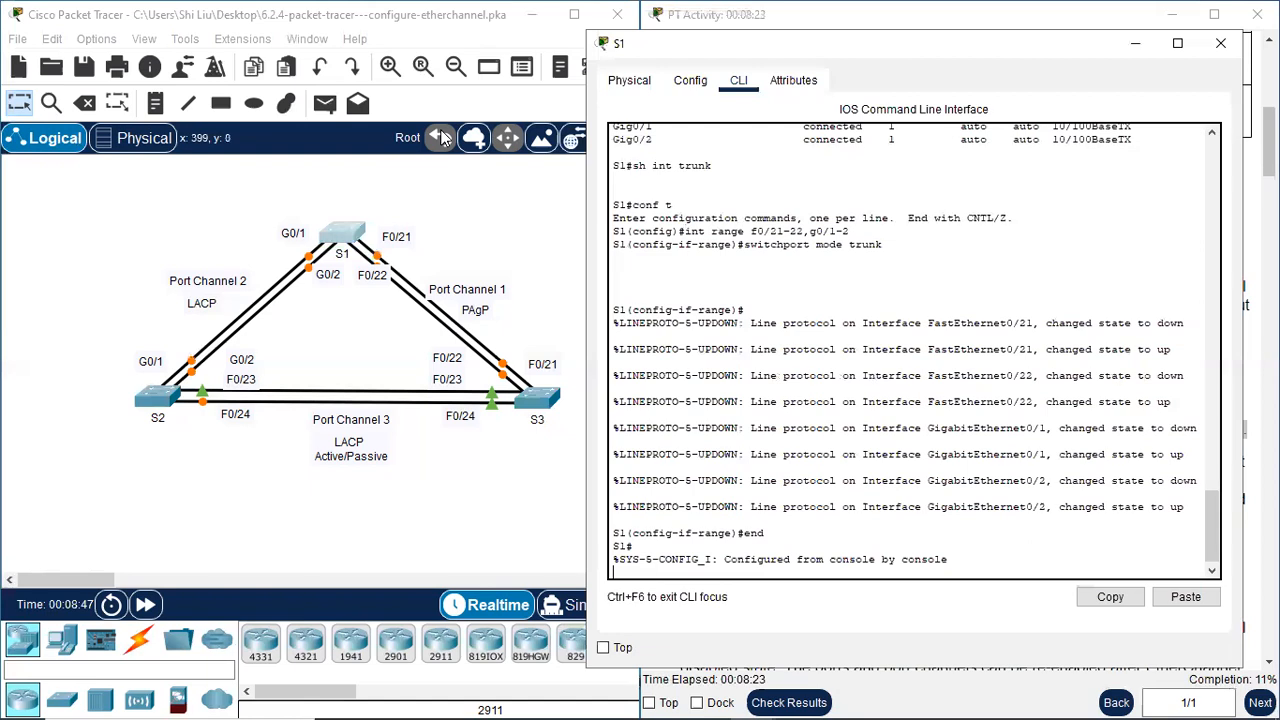
key(Return)
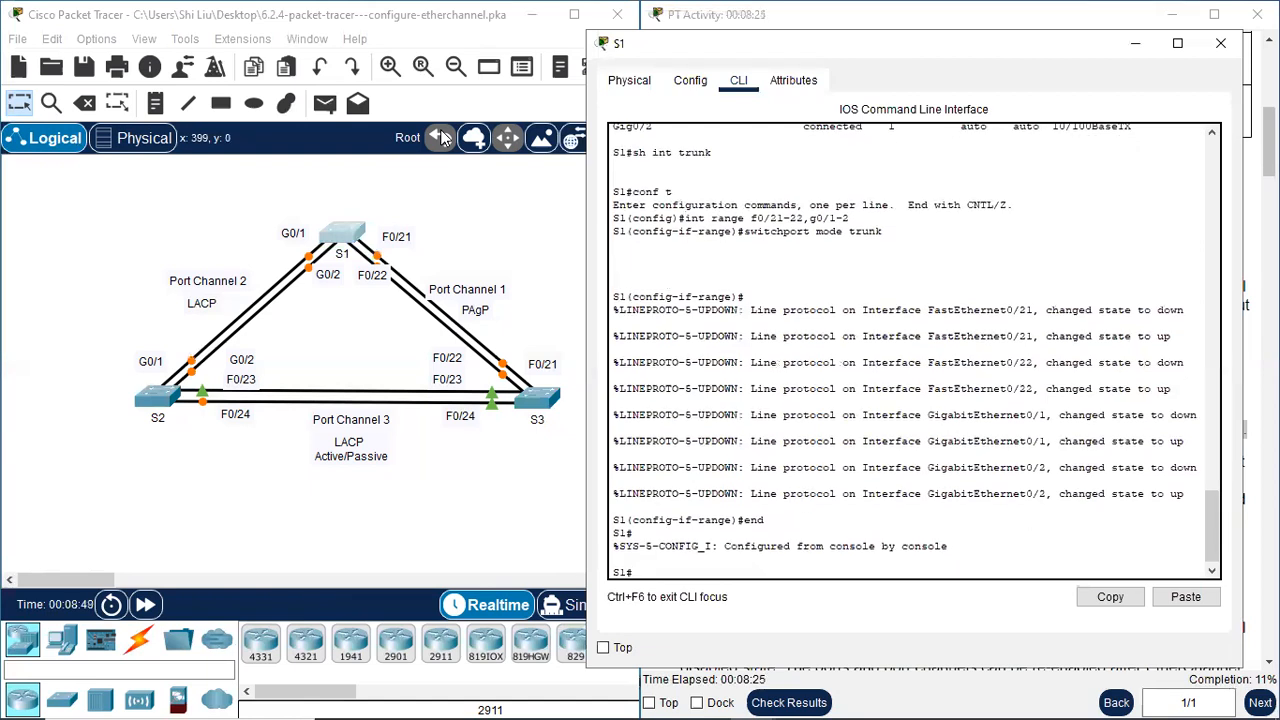
Run "sh int trunk" on S1 and examine the status of Fa0/21, Fa0/22, Gig0/1 and Gig0/2
text(conf t)
key(Up)
key(Up)
key(Return)
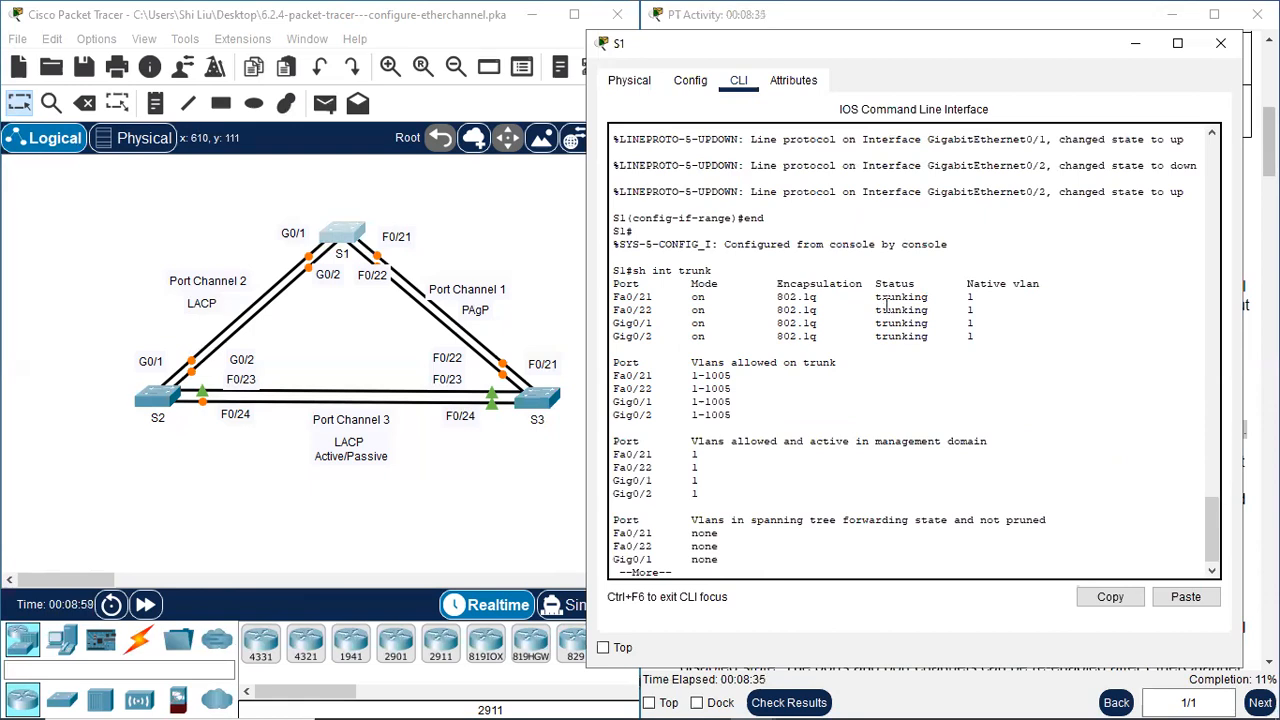
drag(897, 297, 938, 335)
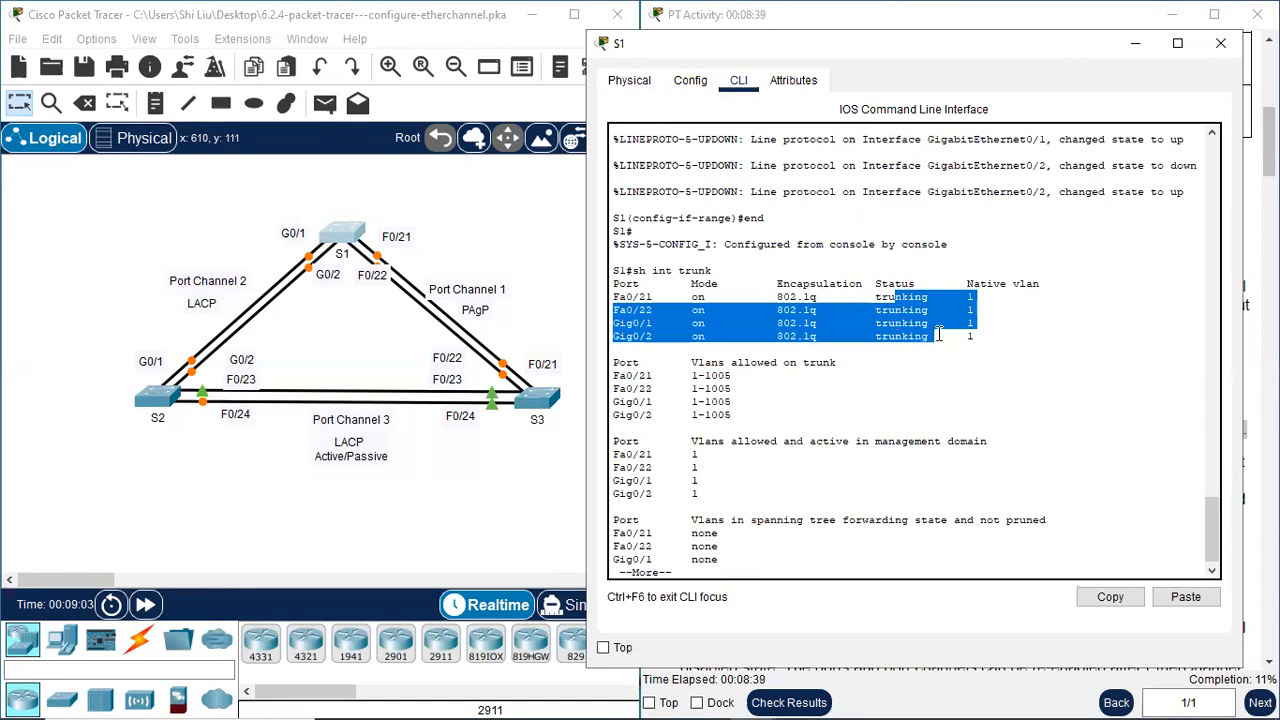
Examine the trunk mode of Fa0/21, Fa0/22, Gig0/1 and Gig0/2 in S1's trunk listing, and close S1's window
click(698, 310)
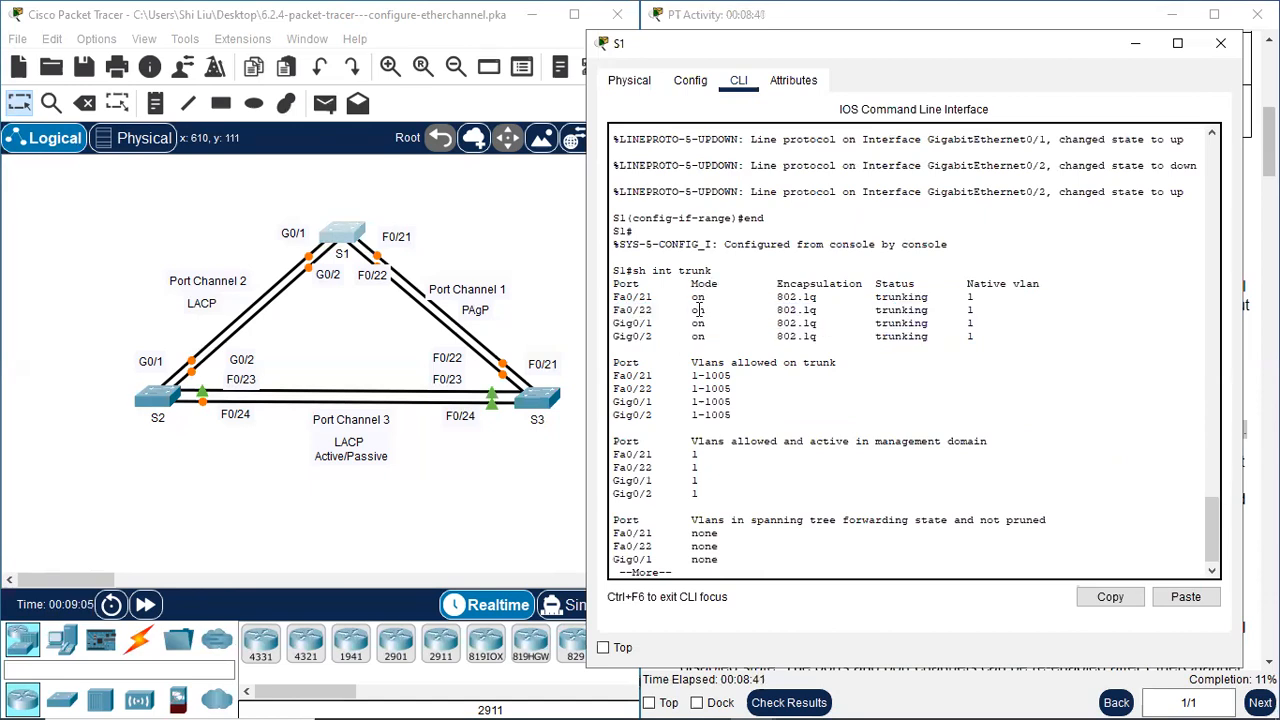
drag(693, 298, 728, 337)
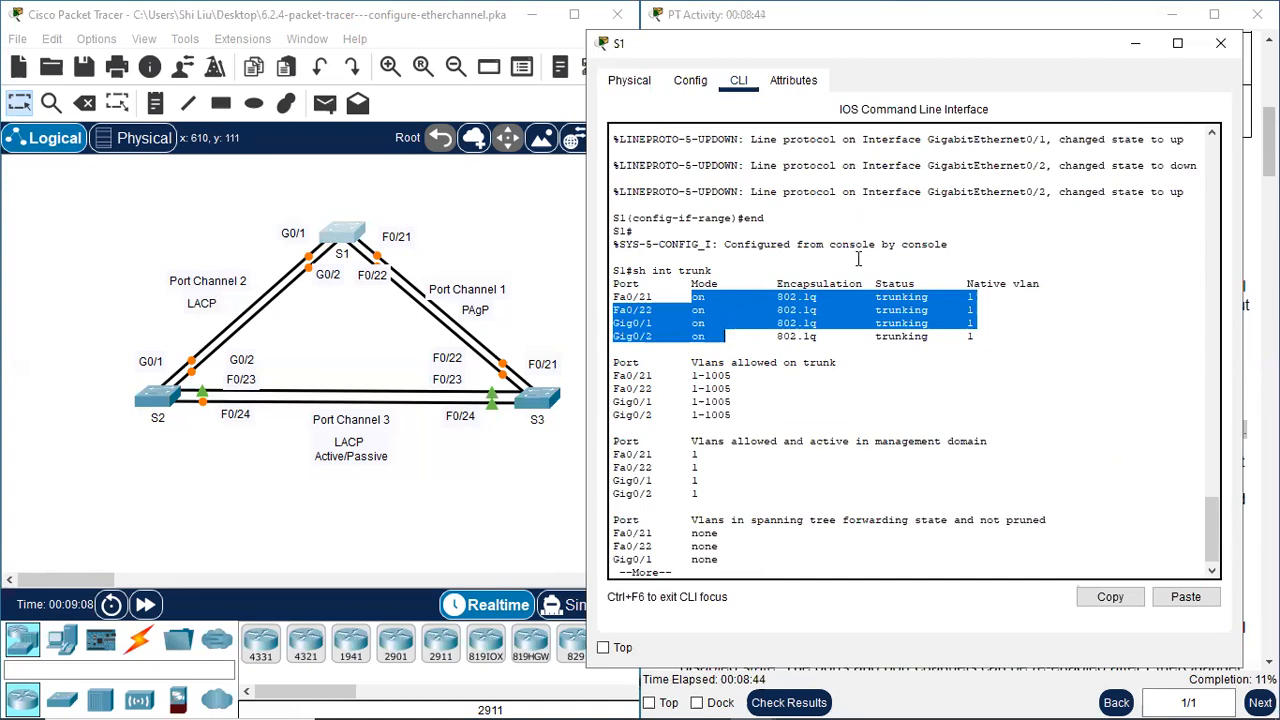
click(1221, 43)
Open S2's command line and enter global configuration mode with "conf t"
click(157, 396)
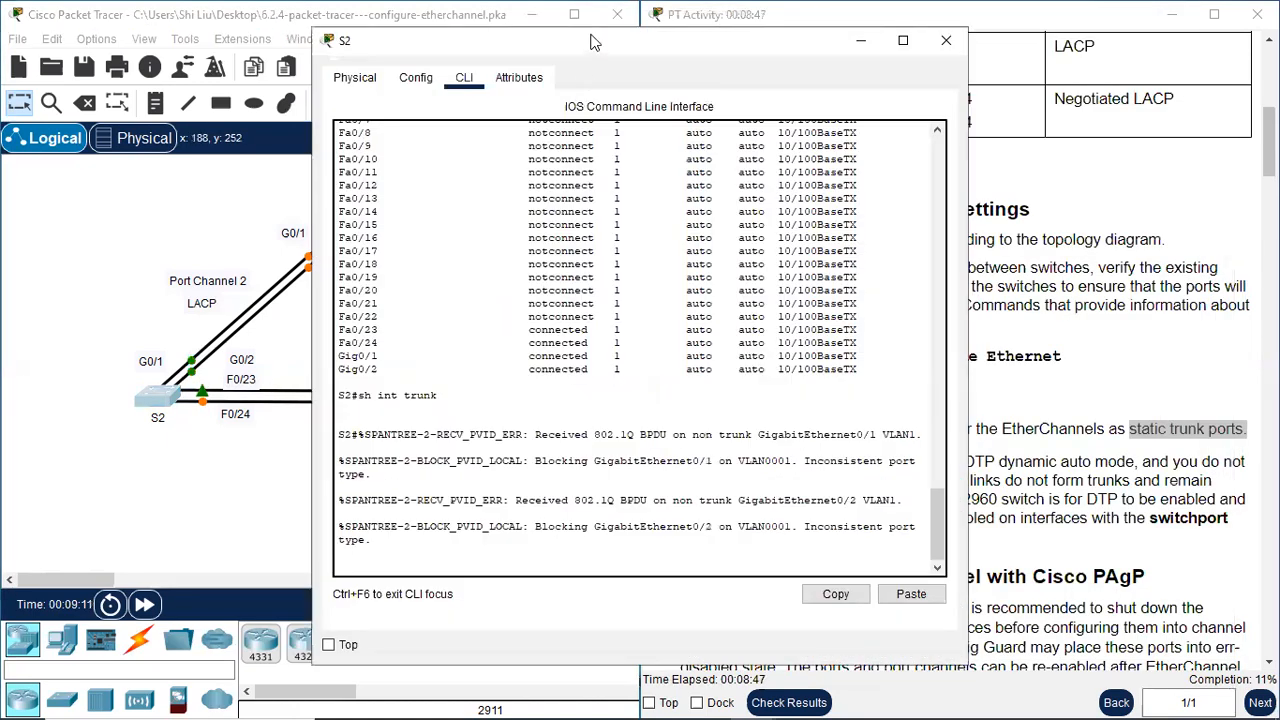
drag(596, 41, 339, 43)
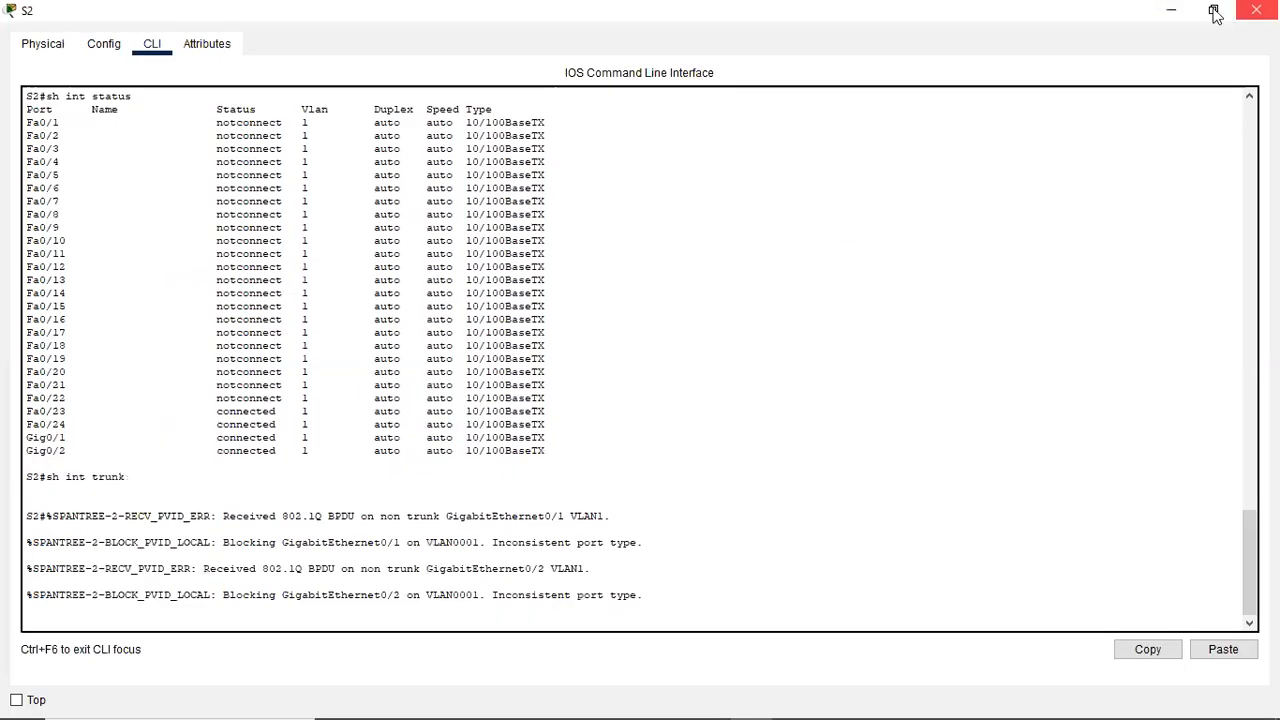
click(1214, 15)
key(Return)
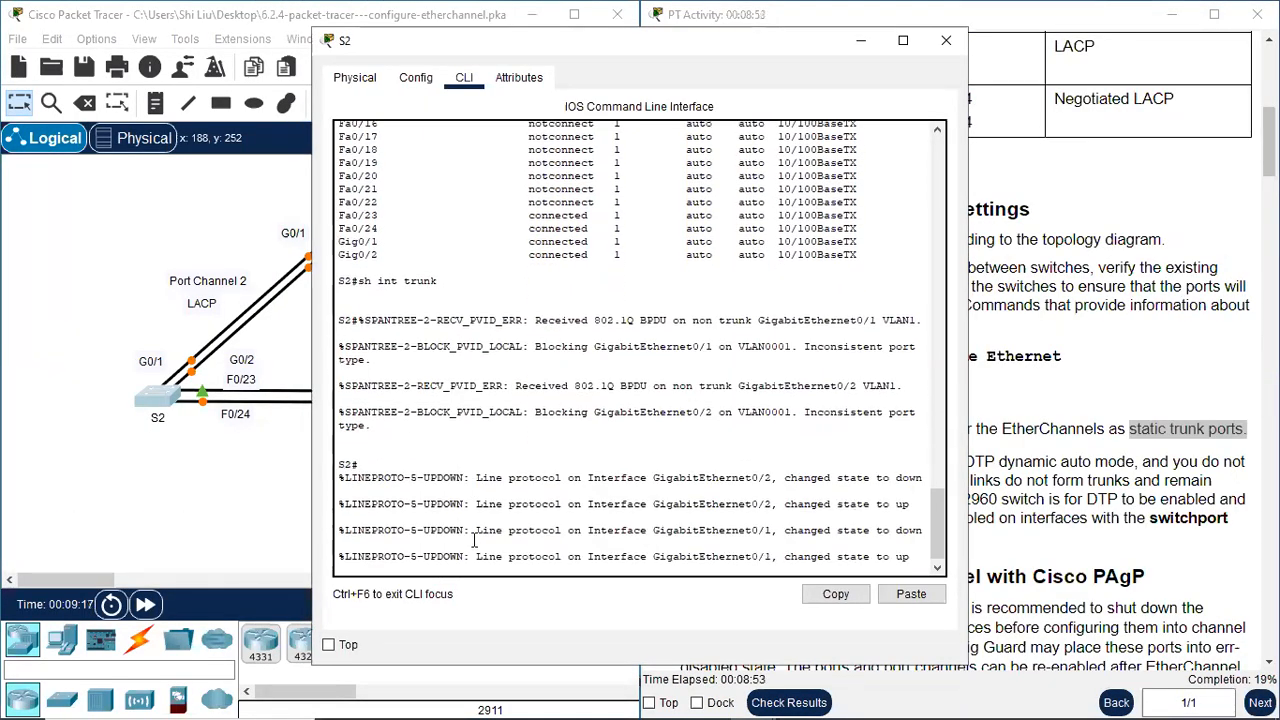
key(Return)
text(conf t)
key(Return)
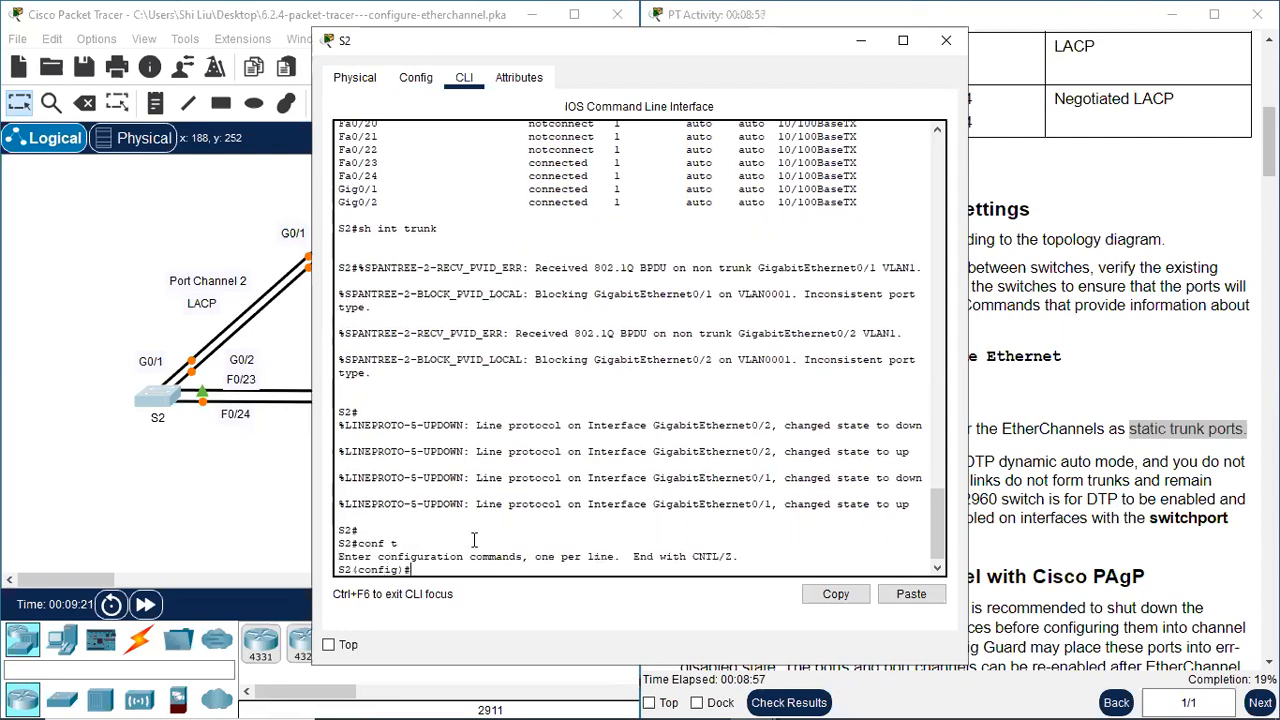
Set S2's interface range f0/23-24,g0/1-2 to "switchport mode trunk" and return to privileged EXEC mode
text(int rang)
text(e f0/23-24,g0/1-)
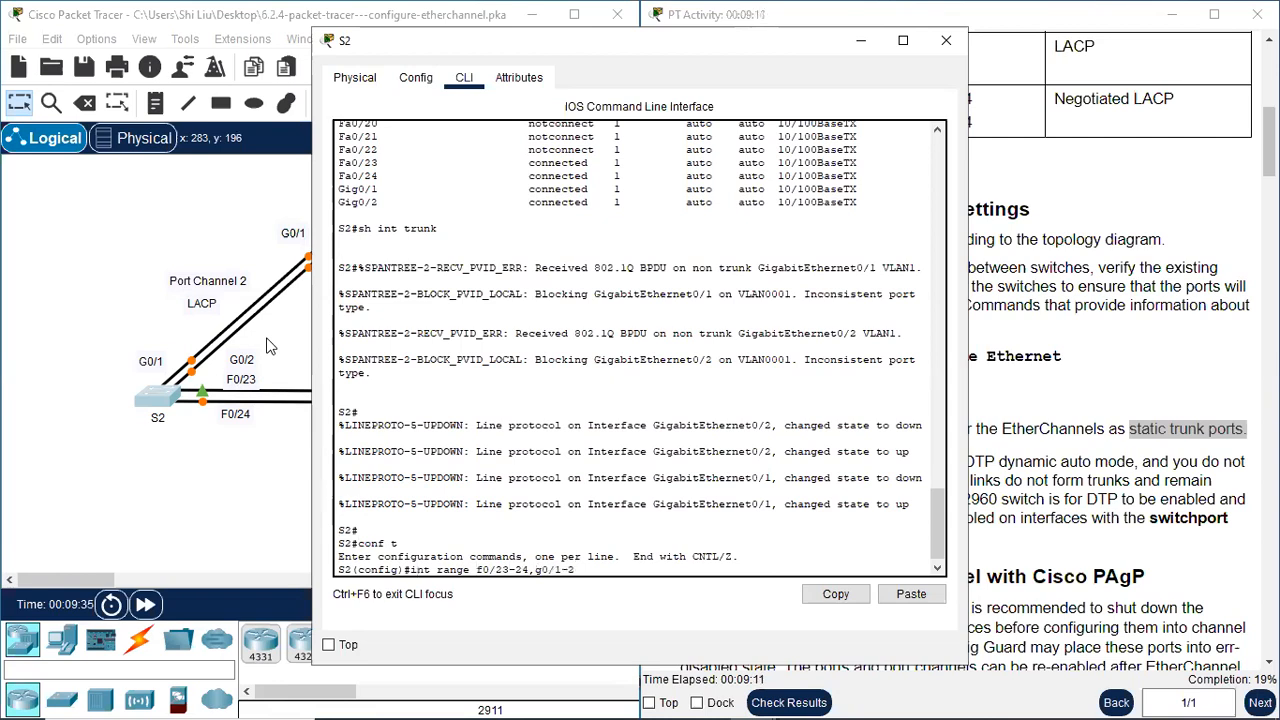
text(2)
key(Return)
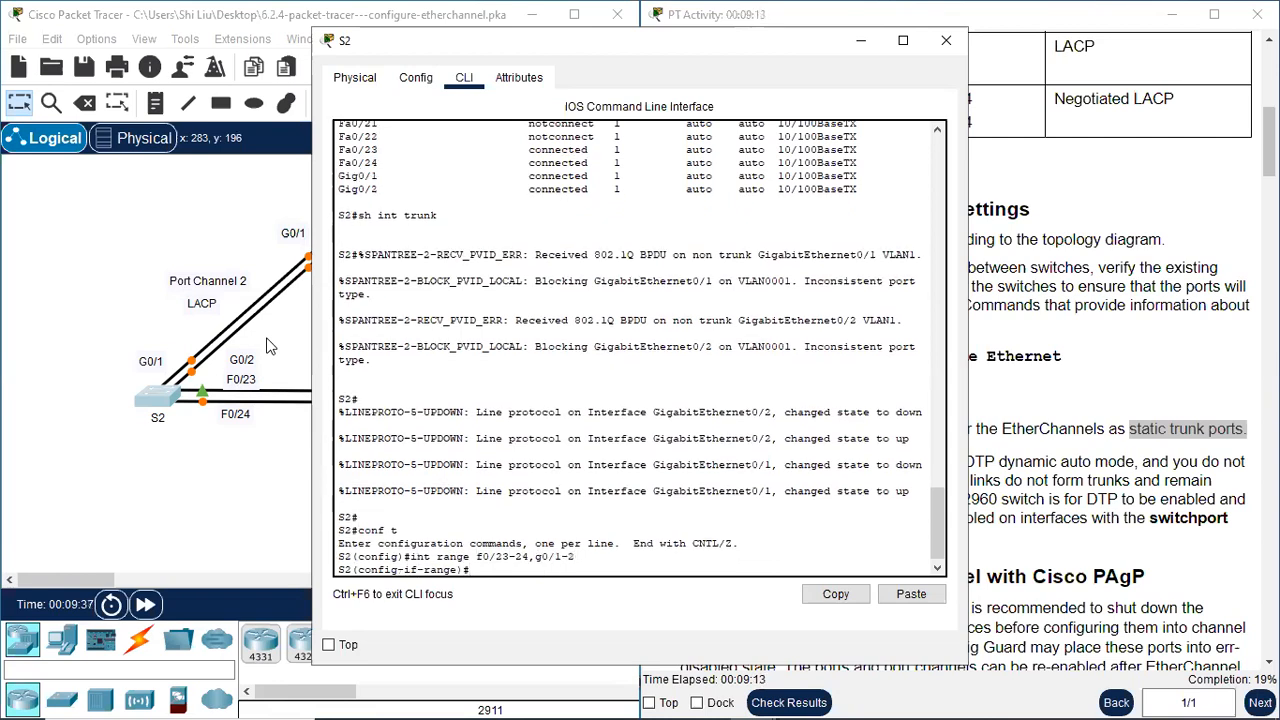
text(switchport mode trunk)
key(BackSpace)
text(nk)
key(Return)
key(Return)
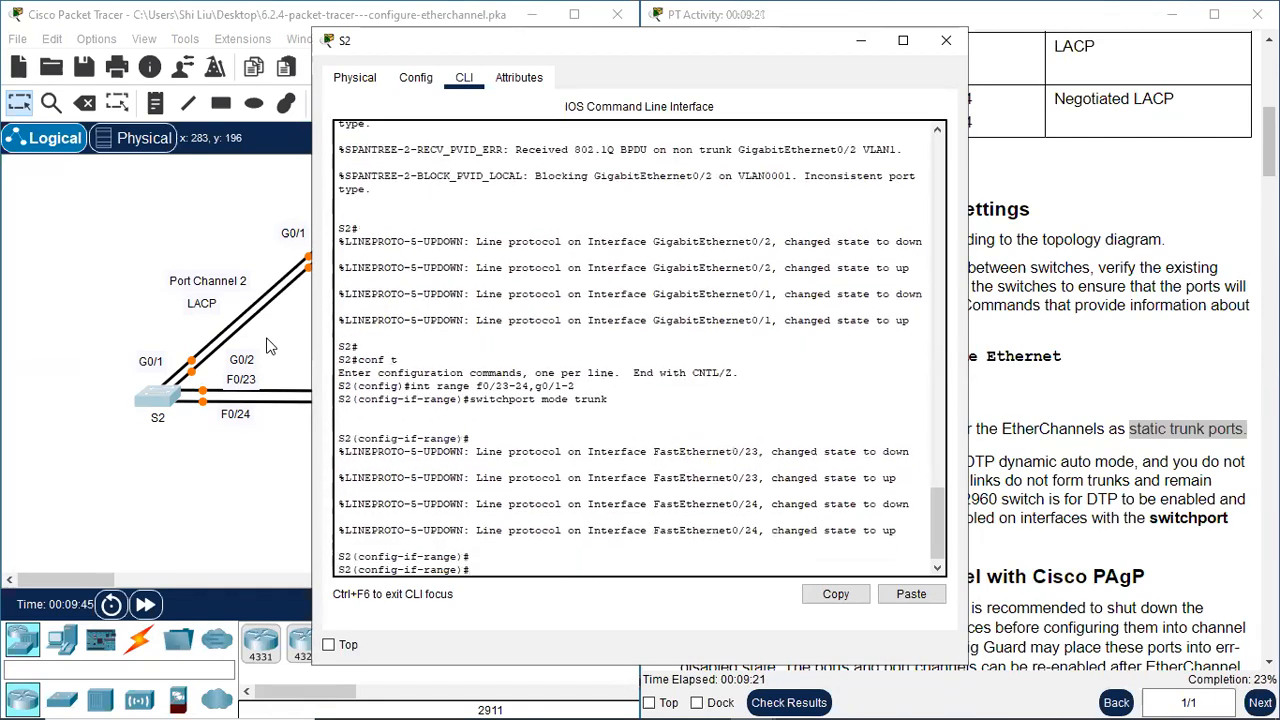
text(end)
Run "sh int trunk" on S2, examine the trunk mode and status of its ports, and close S2's window
key(Return)
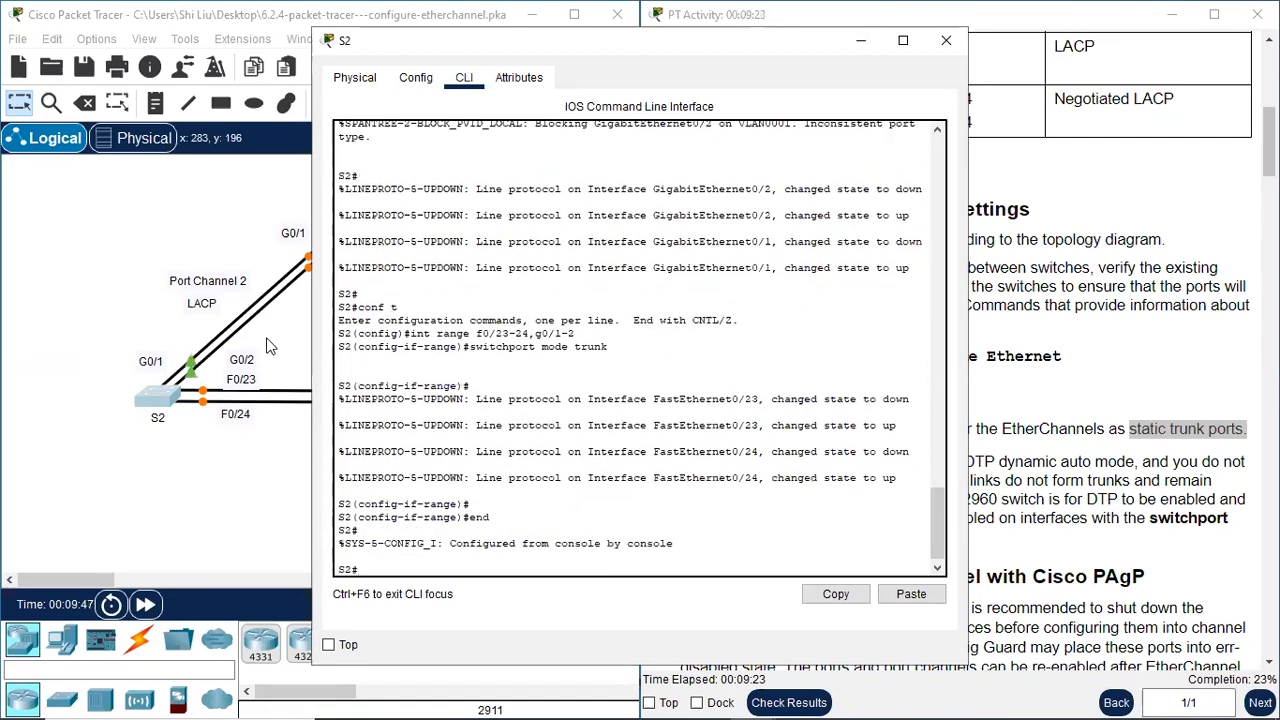
text(sh int trunk)
key(Return)
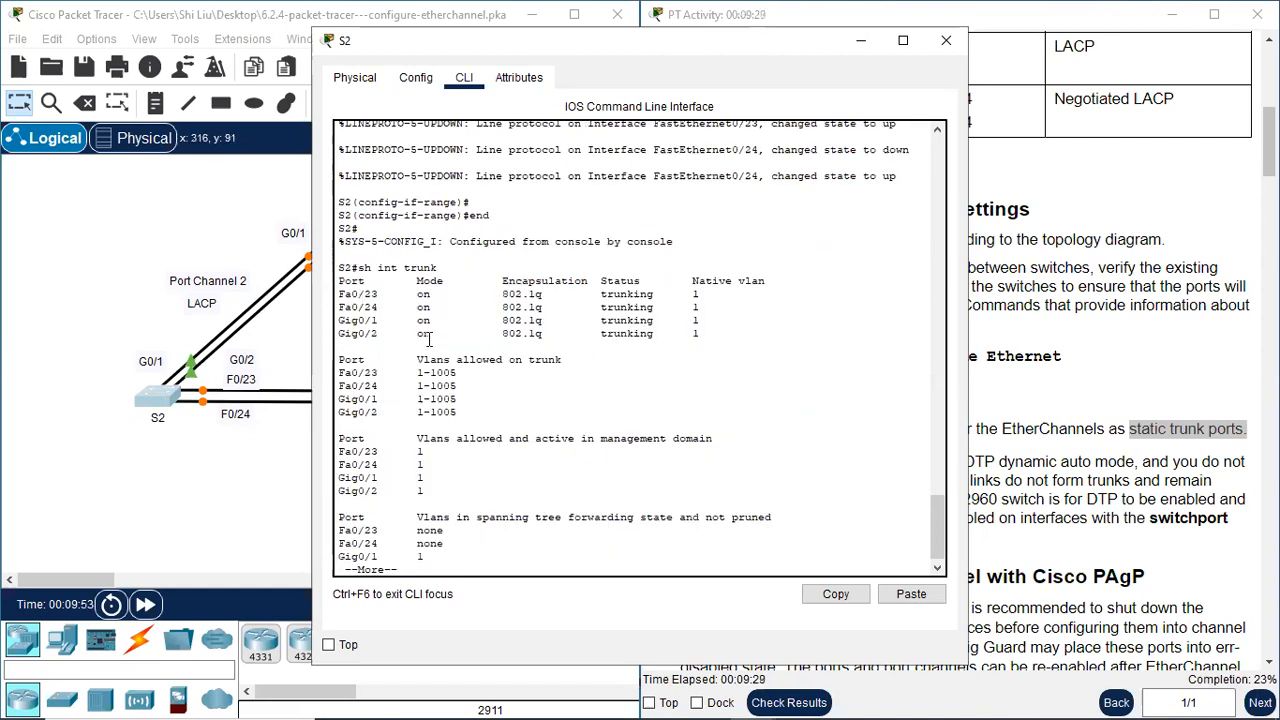
click(946, 40)
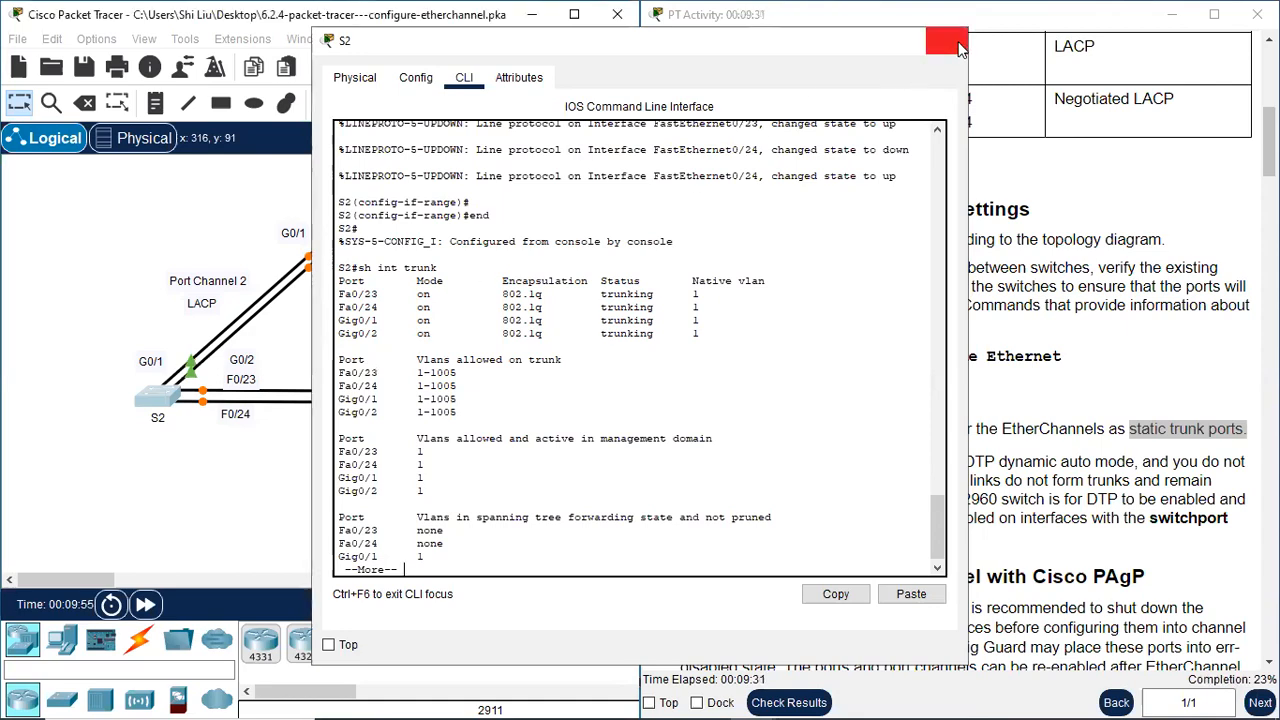
Open S3's command line and enter interface range configuration for f0/21-24 from global configuration mode
click(546, 400)
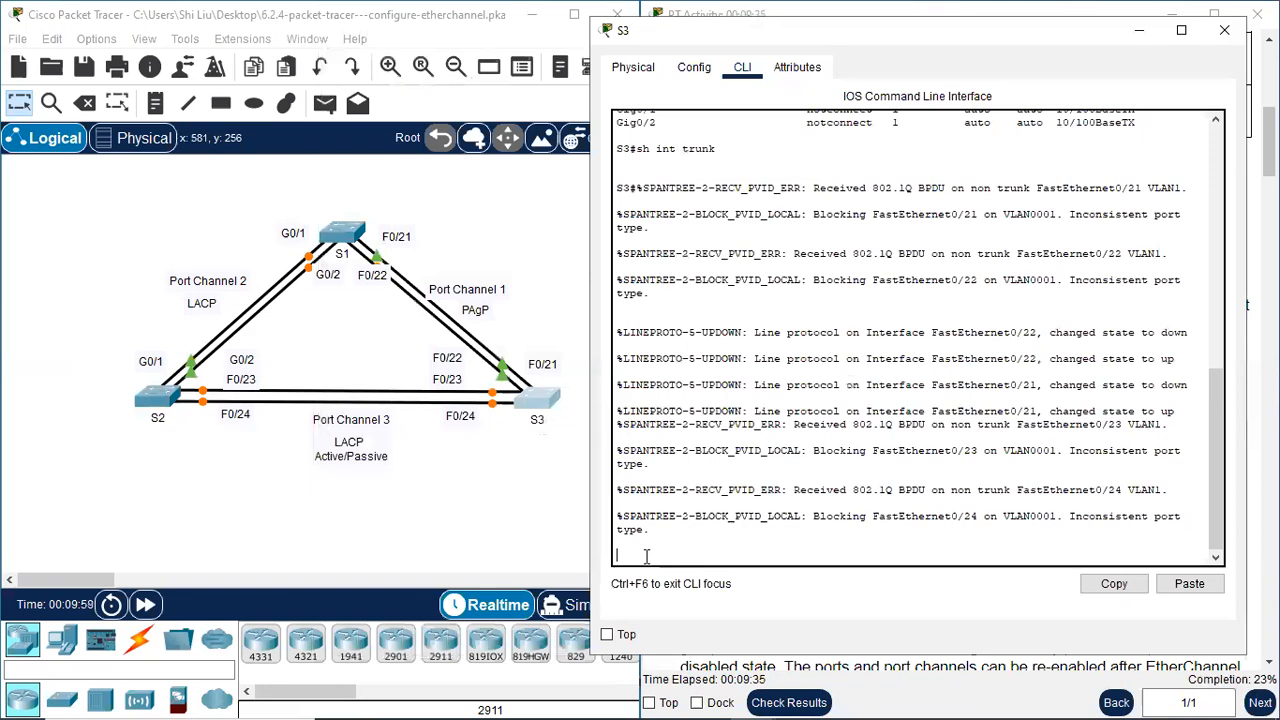
key(Return)
text(conf t)
key(Return)
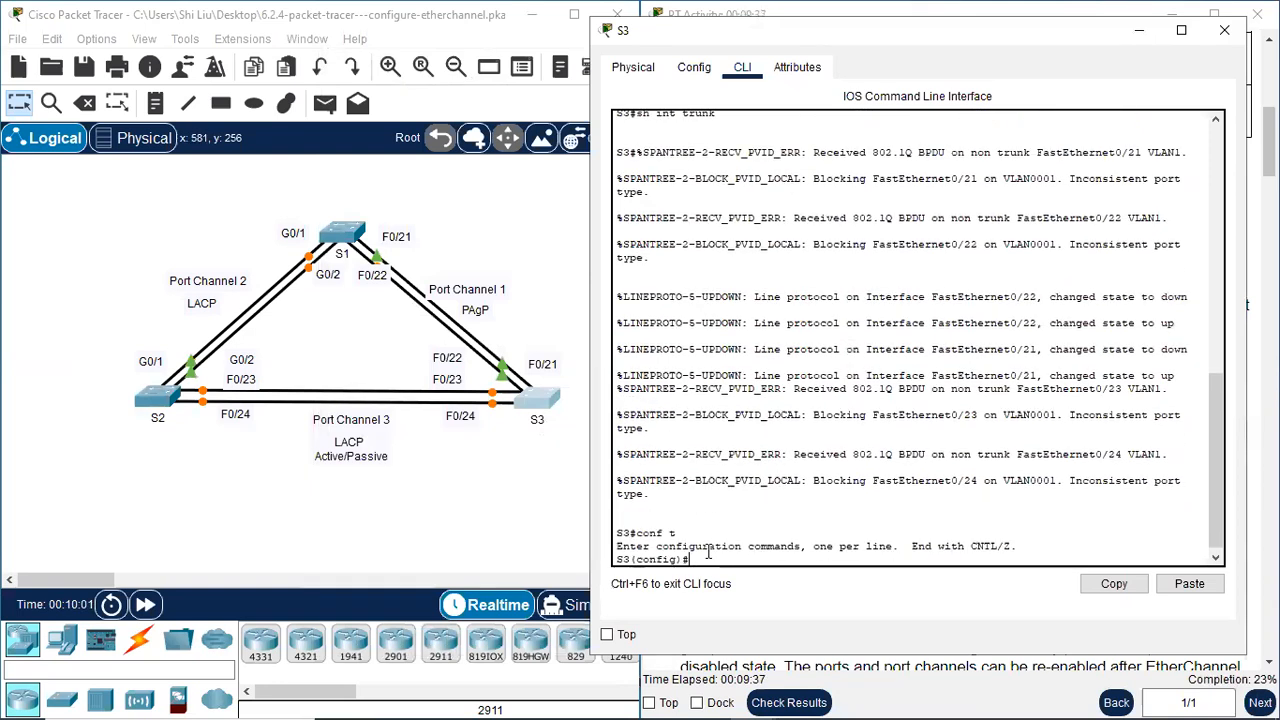
text(int range )
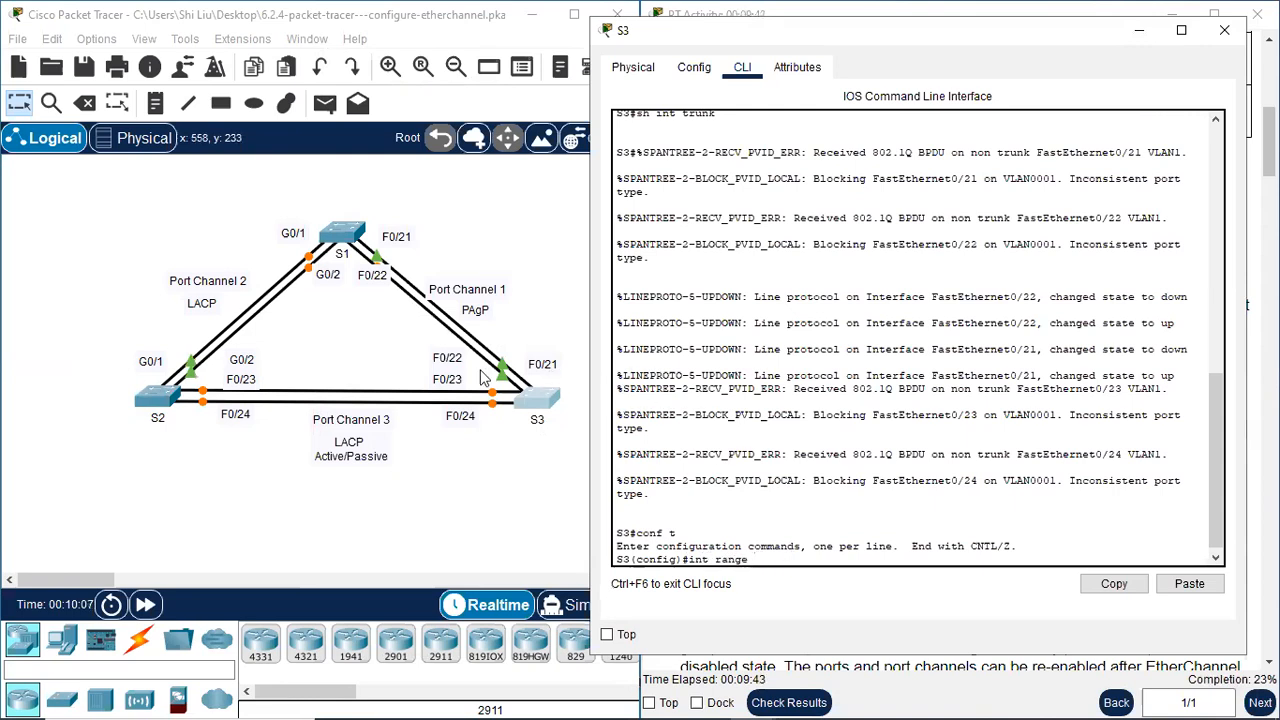
text(f0/21-24)
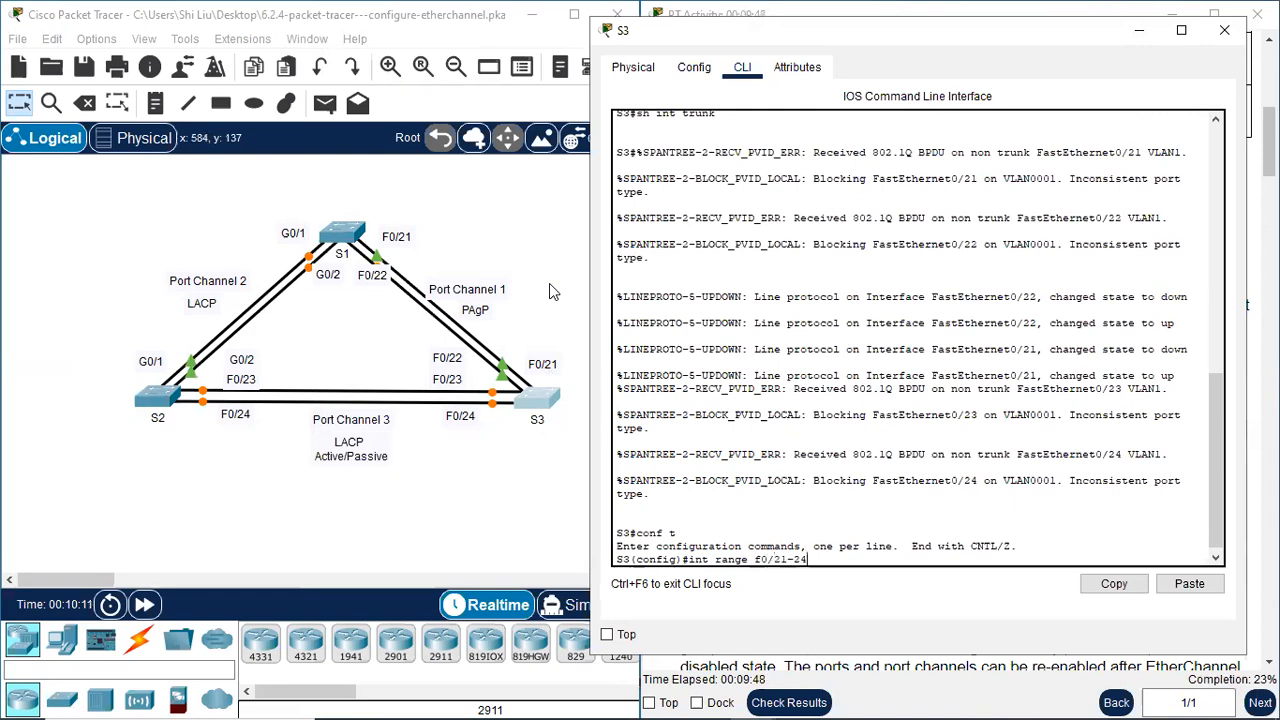
key(Return)
text(swit)
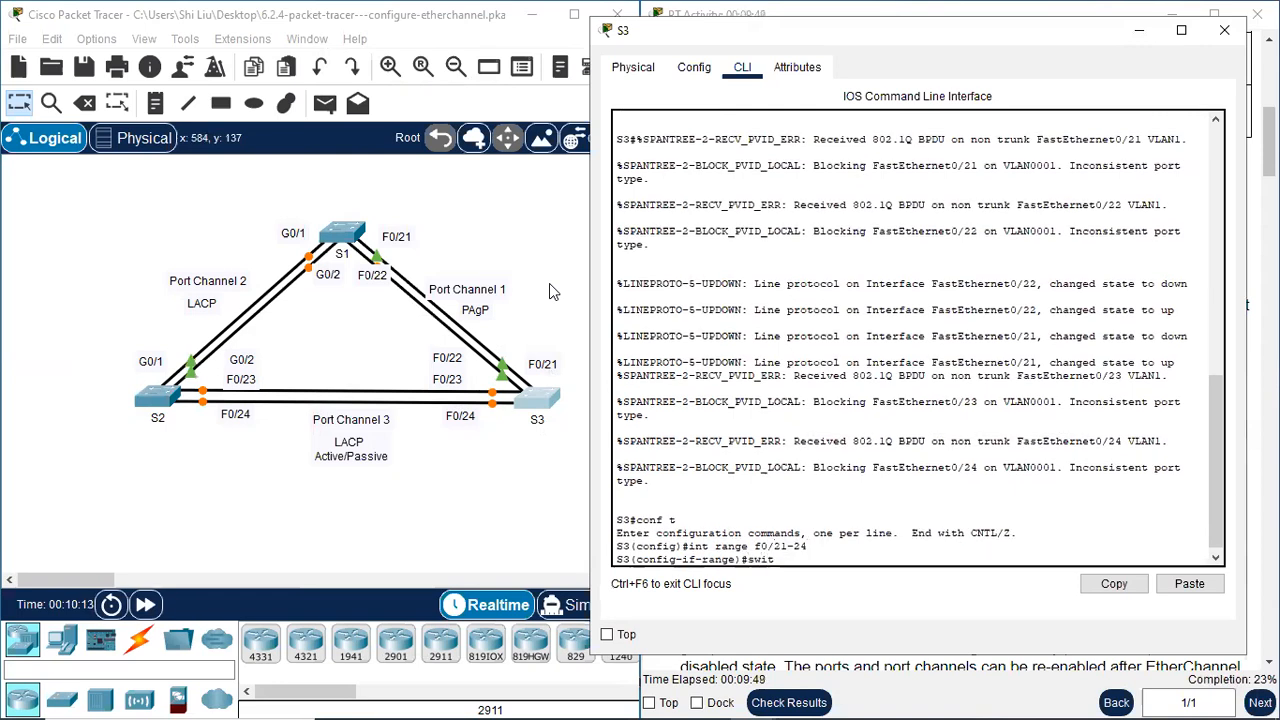
text(chport m)
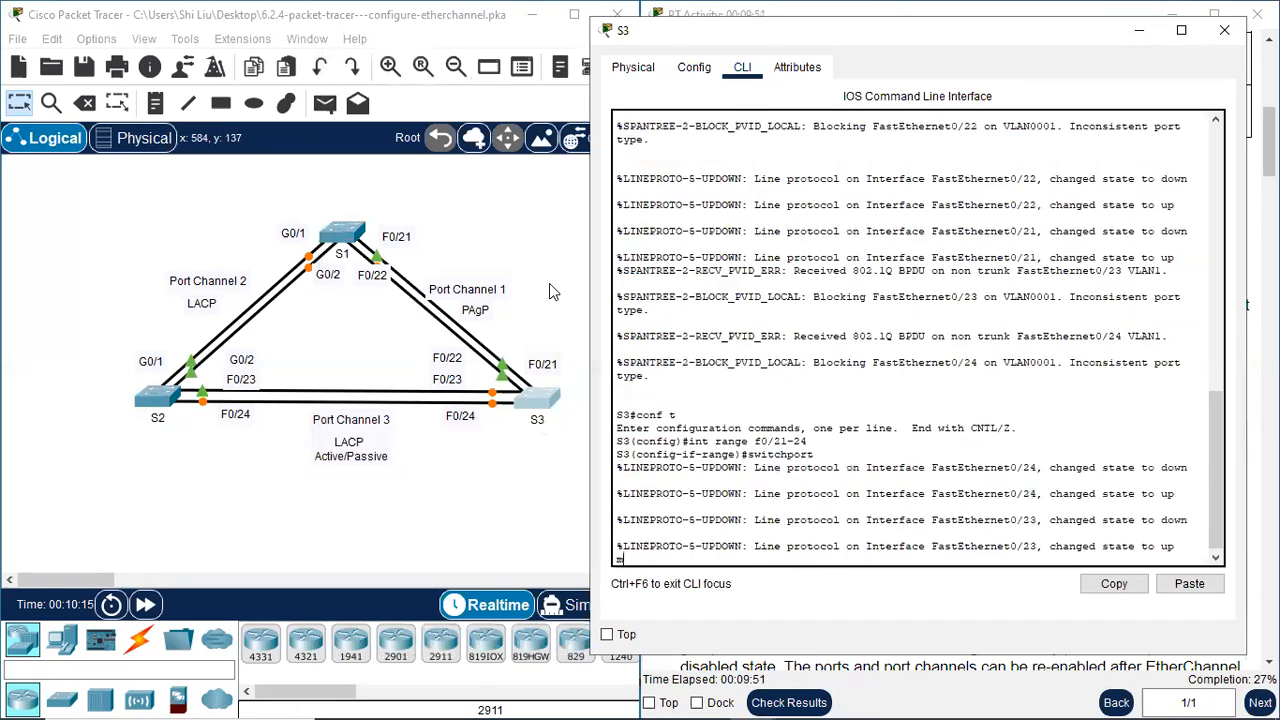
text(ode turnk)
key(Return)
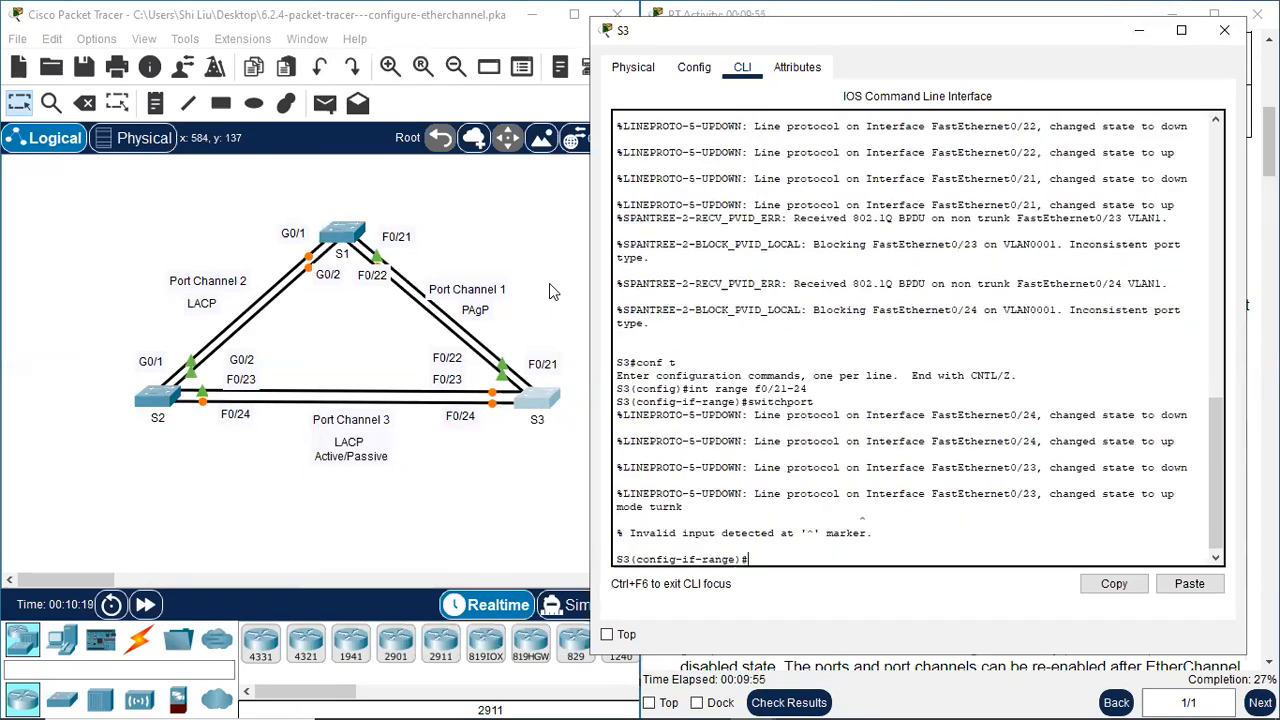
Set S3's selected interface range to "switchport mode trunk" and return to privileged EXEC mode
text(switchport mode trunk)
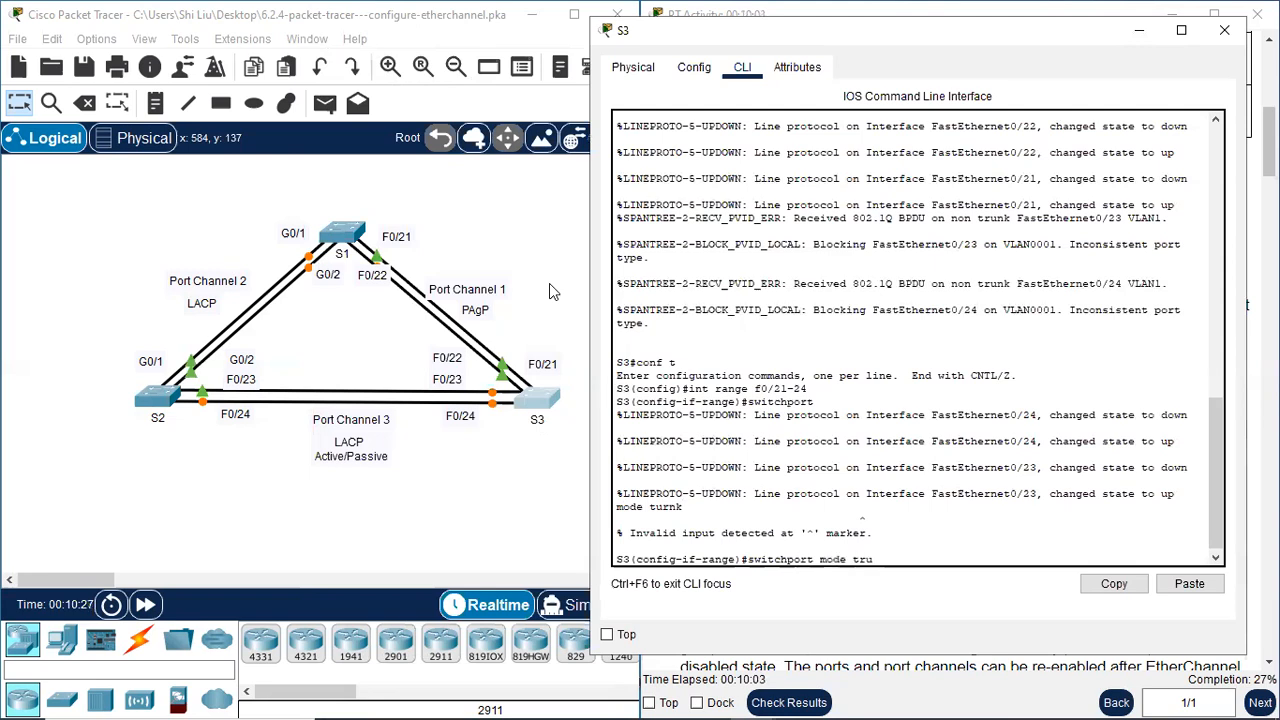
key(Return)
text(end)
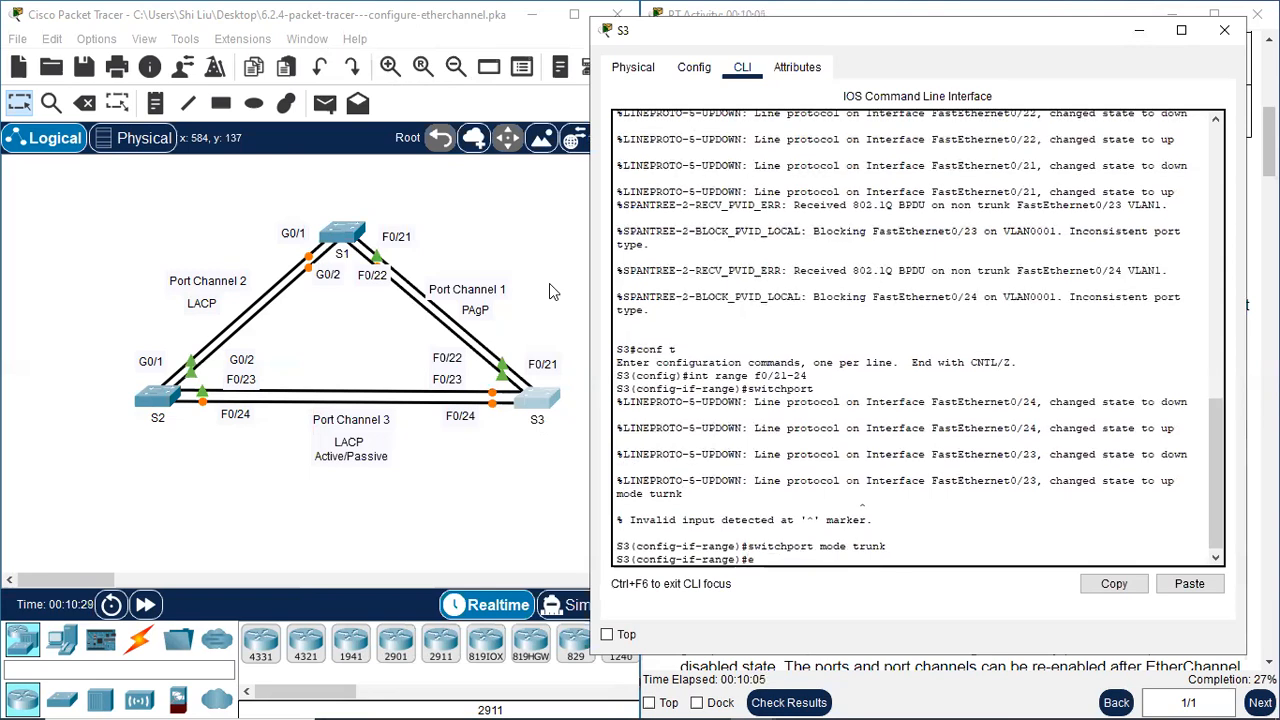
key(Return)
Run "sh int trunk" on S3, examine the status and mode of Fa0/21 through Fa0/24, and close S3's window
text(sh int trunk)
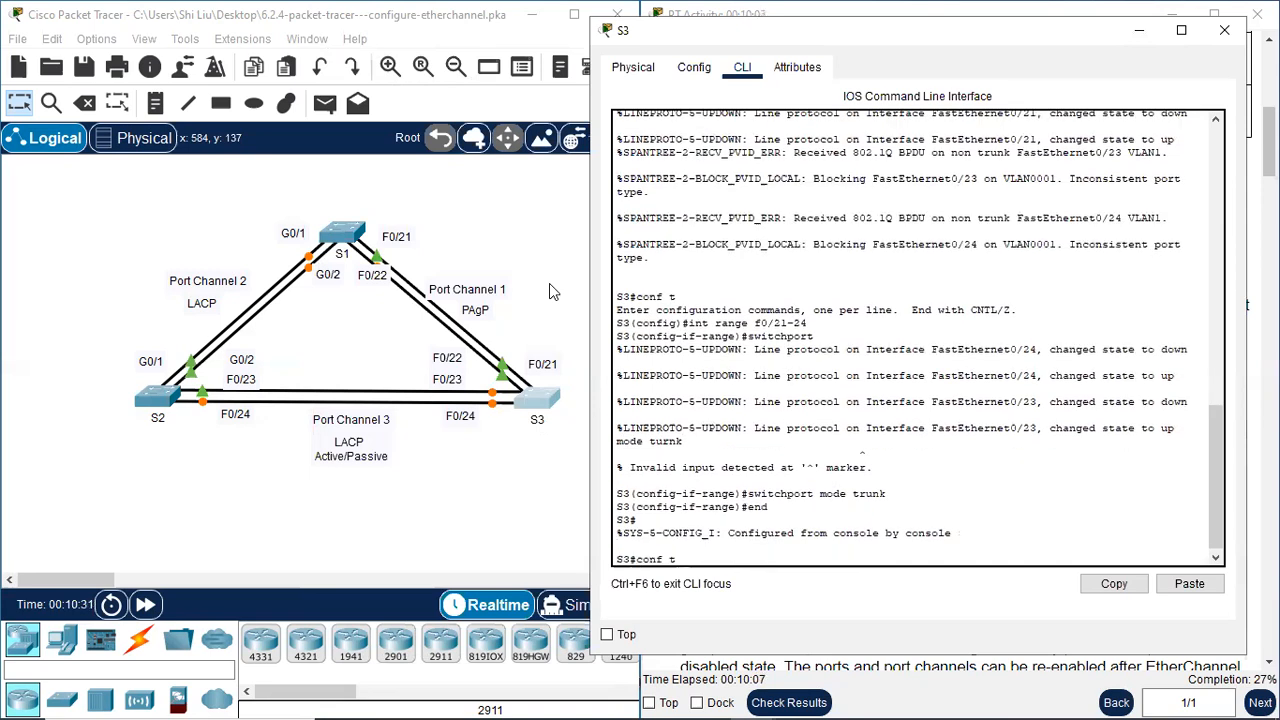
key(Return)
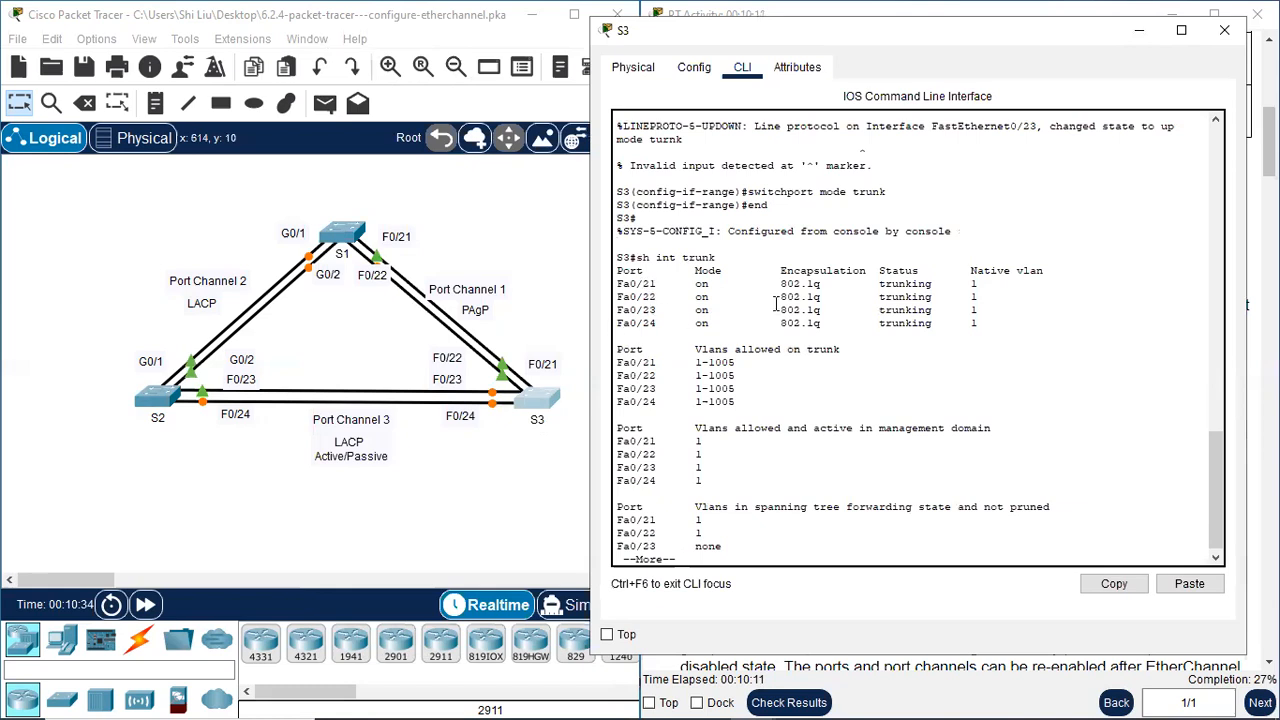
drag(880, 285, 906, 323)
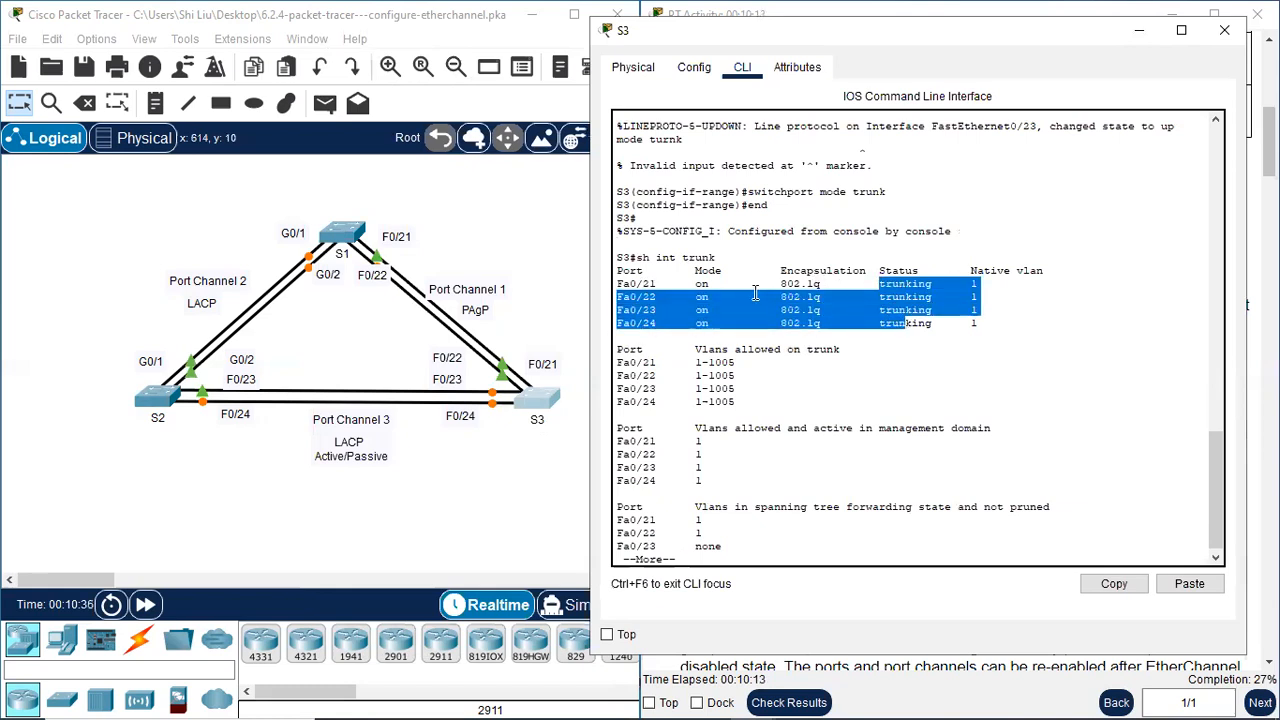
click(709, 291)
click(1224, 30)
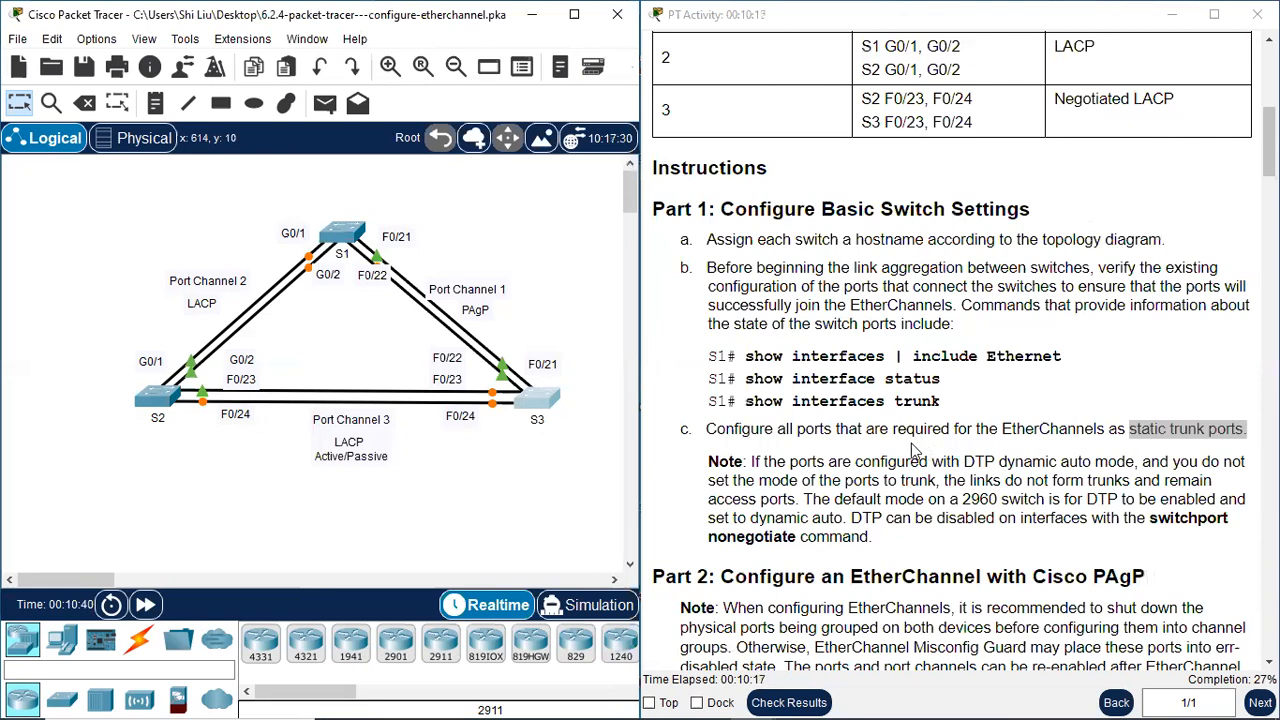
Read the Part 1 DTP note, the Part 2 note and Step 1a on Port Channel 1, highlighting "static trunk ports"
scroll(866, 435, down, 2)
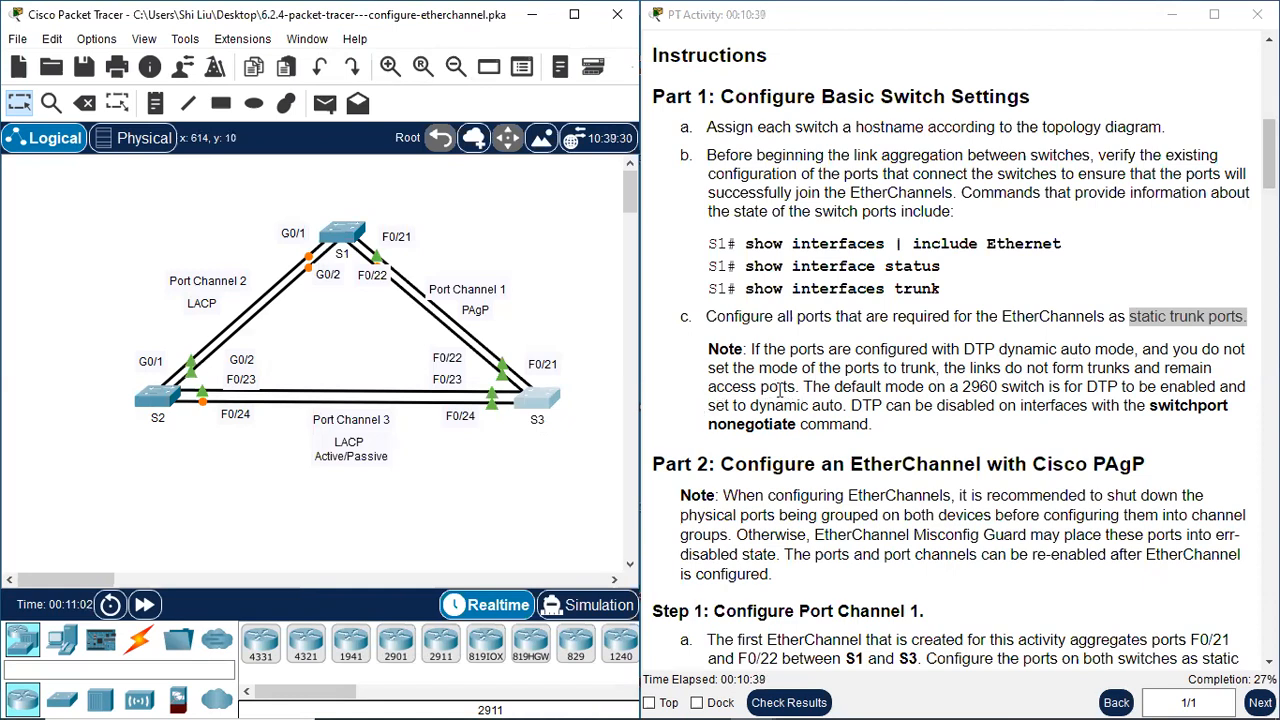
scroll(898, 347, down, 1)
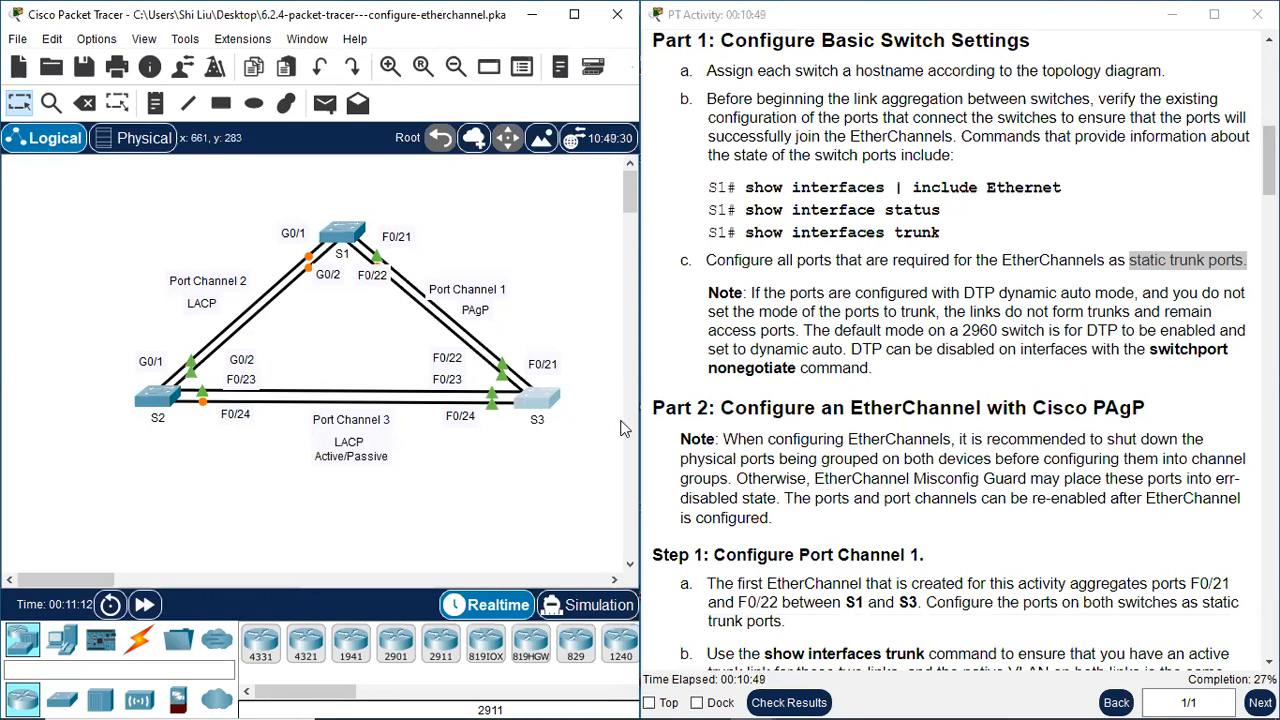
scroll(658, 400, down, 2)
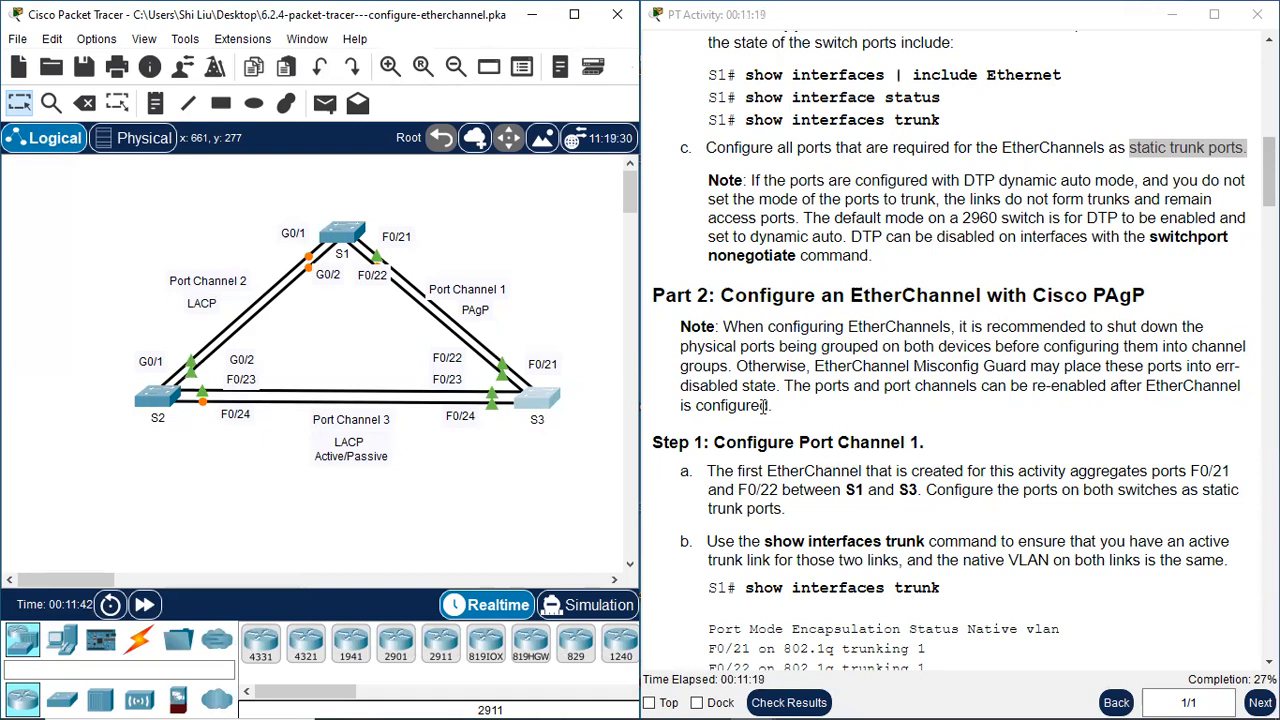
scroll(760, 444, down, 1)
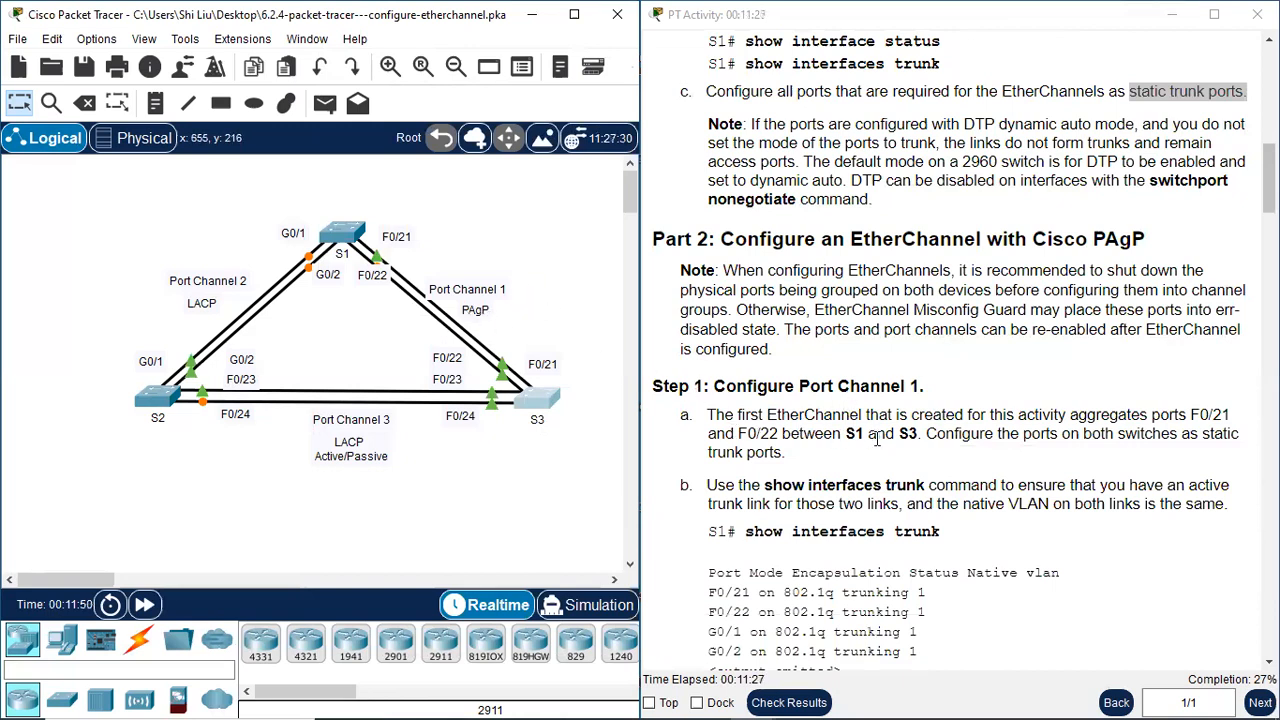
scroll(890, 438, down, 1)
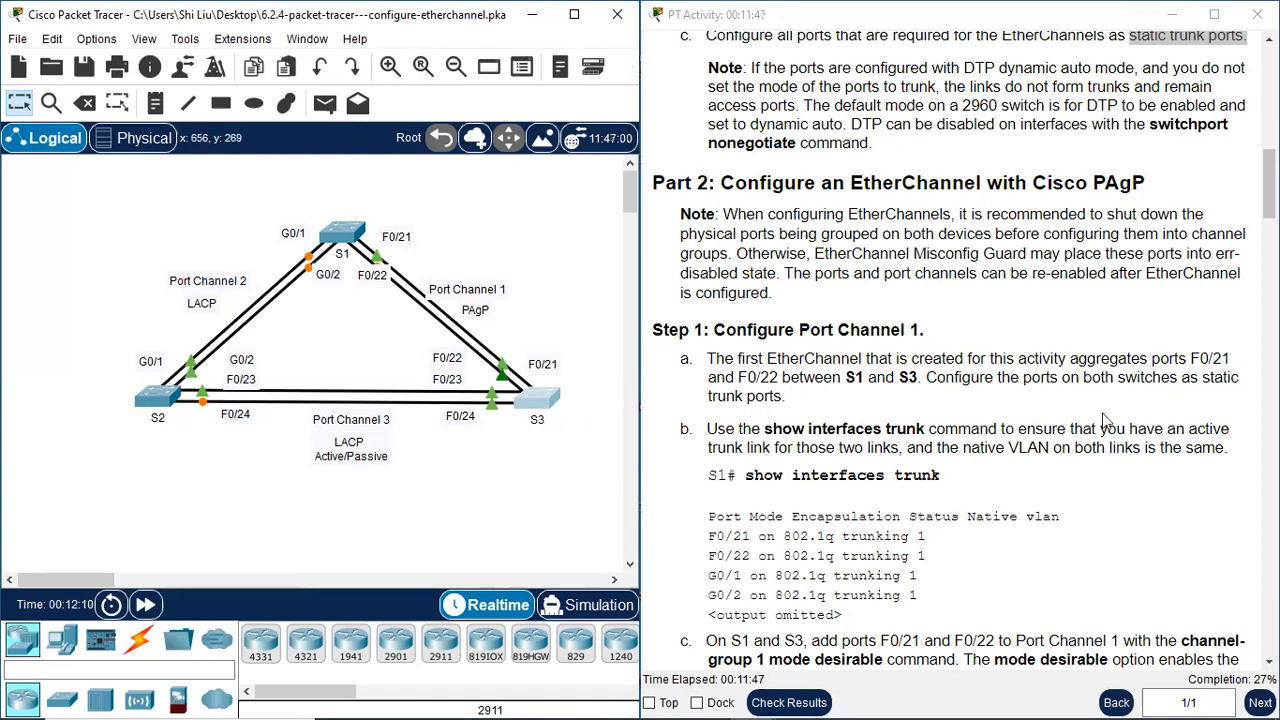
click(1206, 379)
drag(1206, 379, 785, 397)
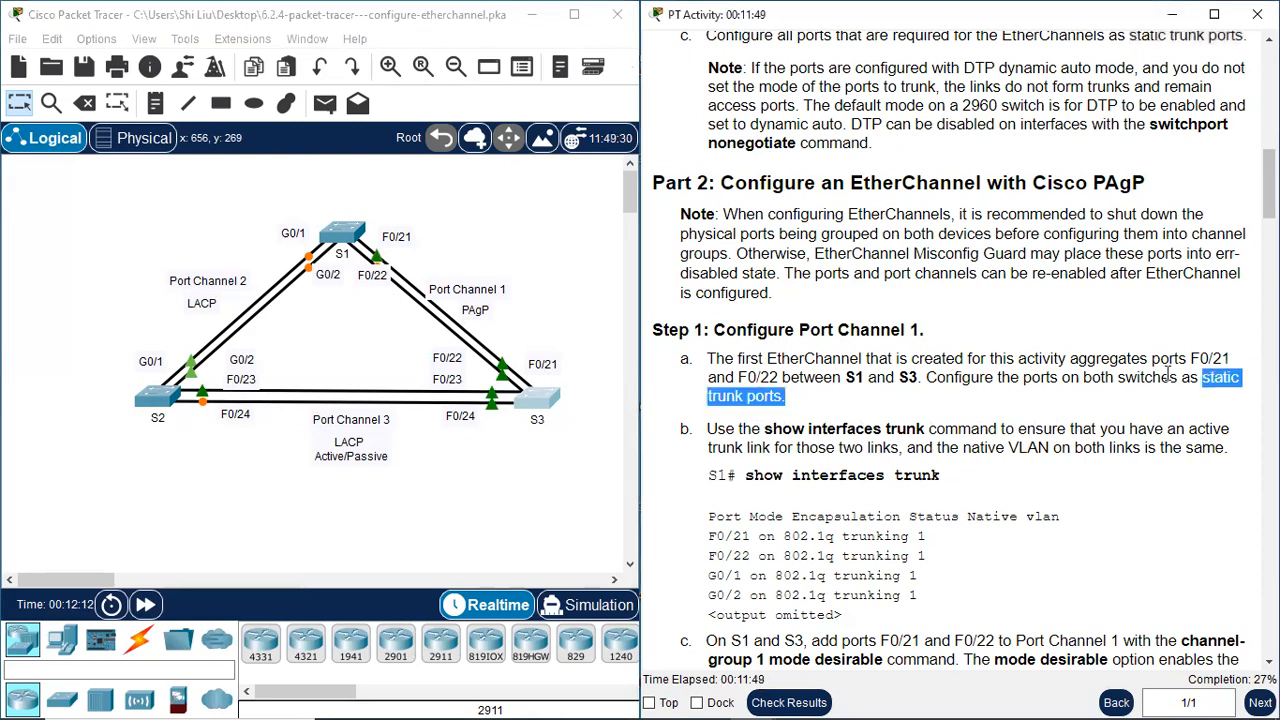
click(1047, 379)
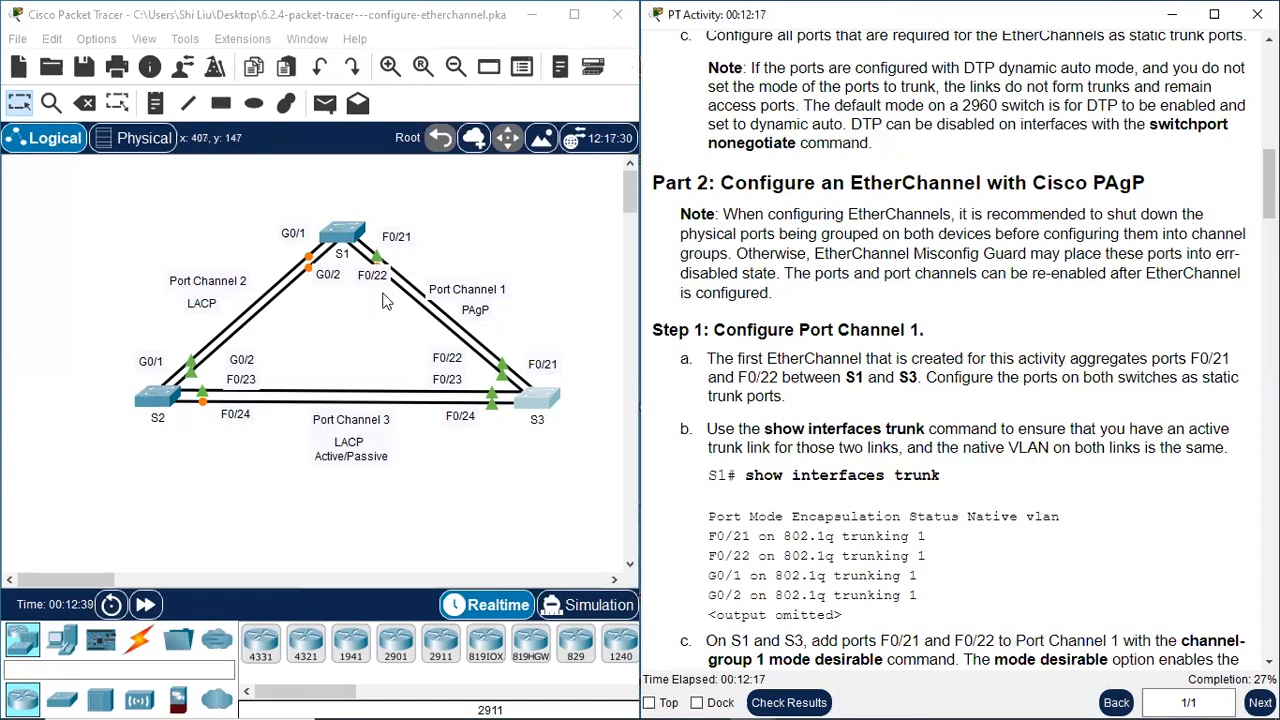
Reopen S1's command line, finish the paged trunk listing and enter global configuration mode with "conf t"
click(350, 232)
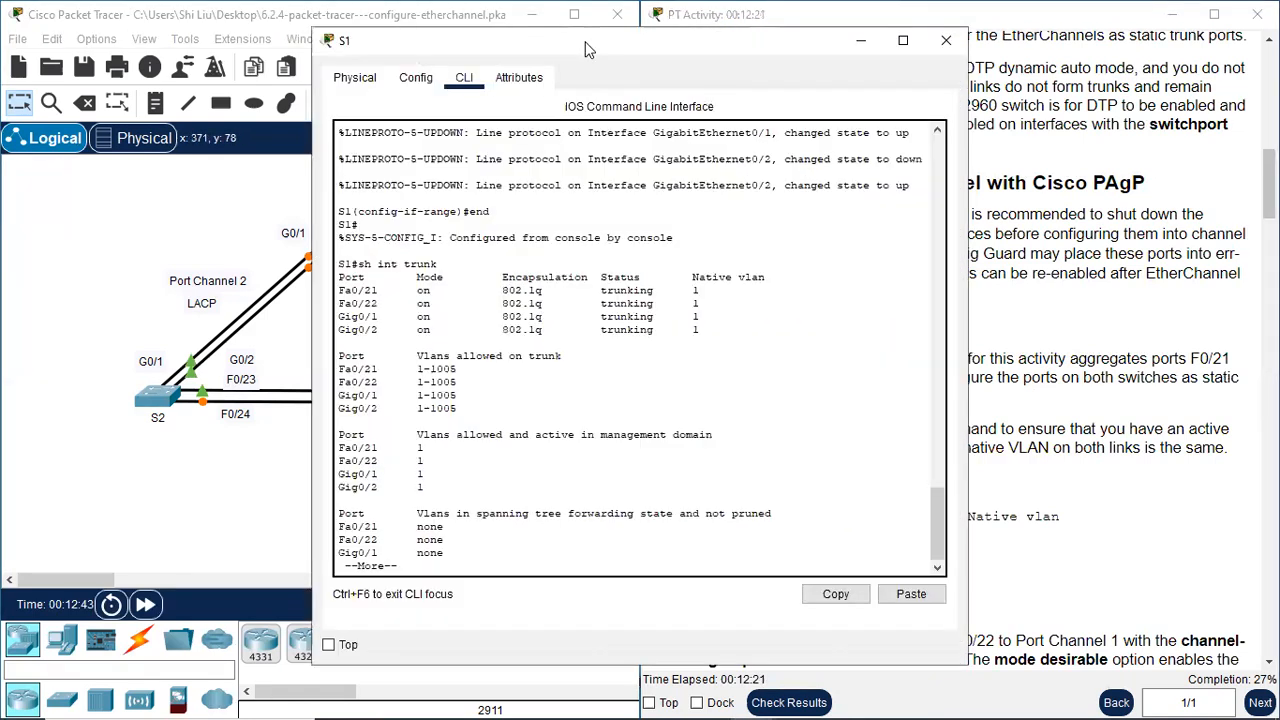
drag(588, 43, 727, 17)
key(space)
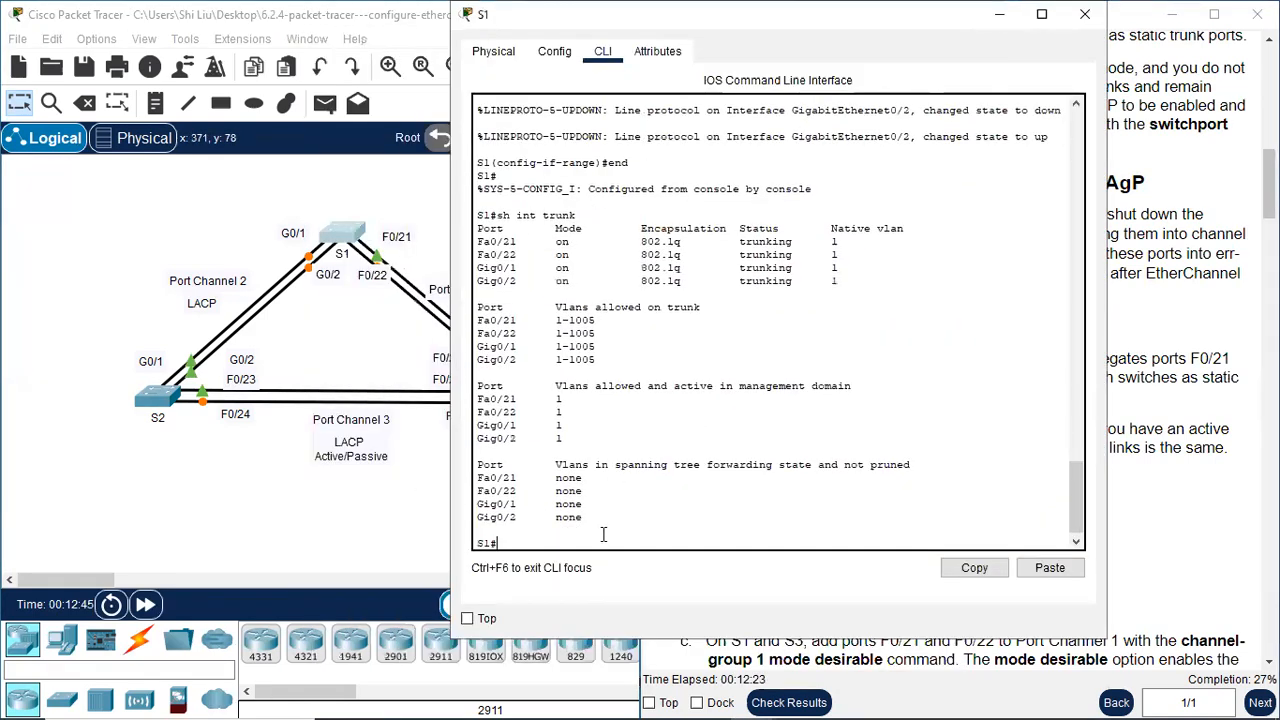
text(conf t)
key(Return)
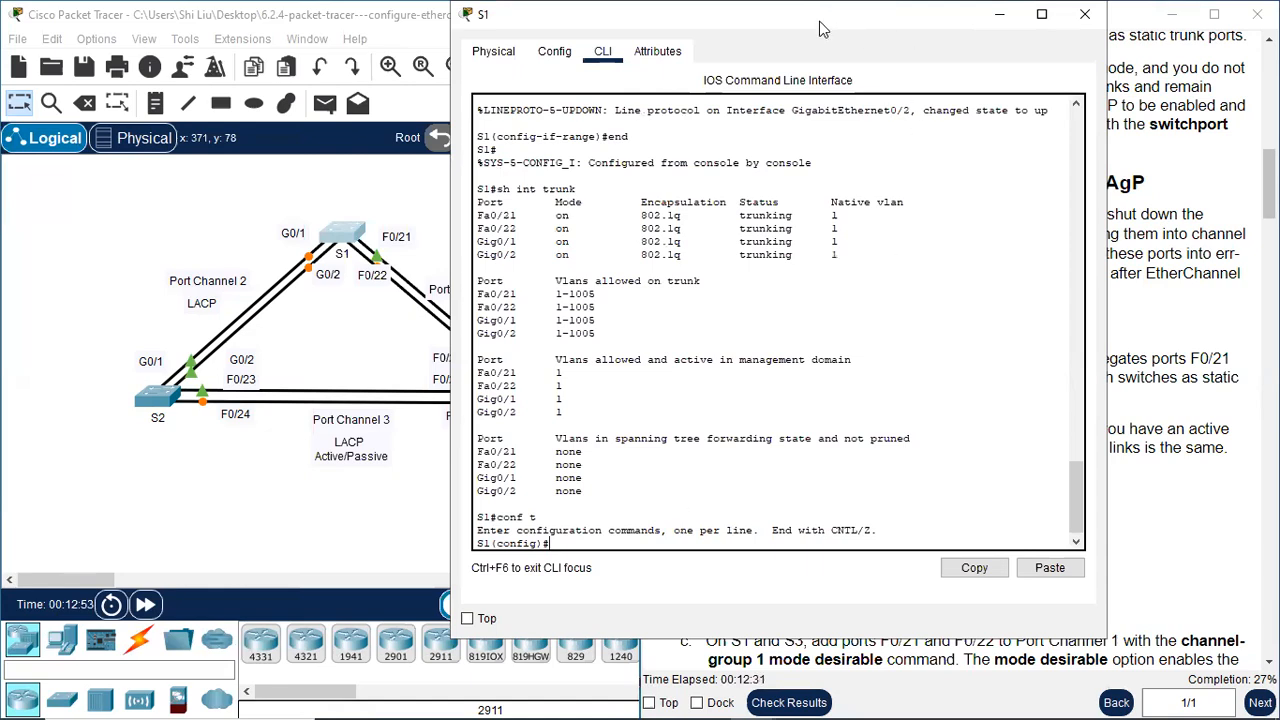
Select S1's interface range f0/21-22 with "int range f0/21-22" and disable the ports with "shutdown"
drag(820, 28, 420, 54)
scroll(968, 460, down, 5)
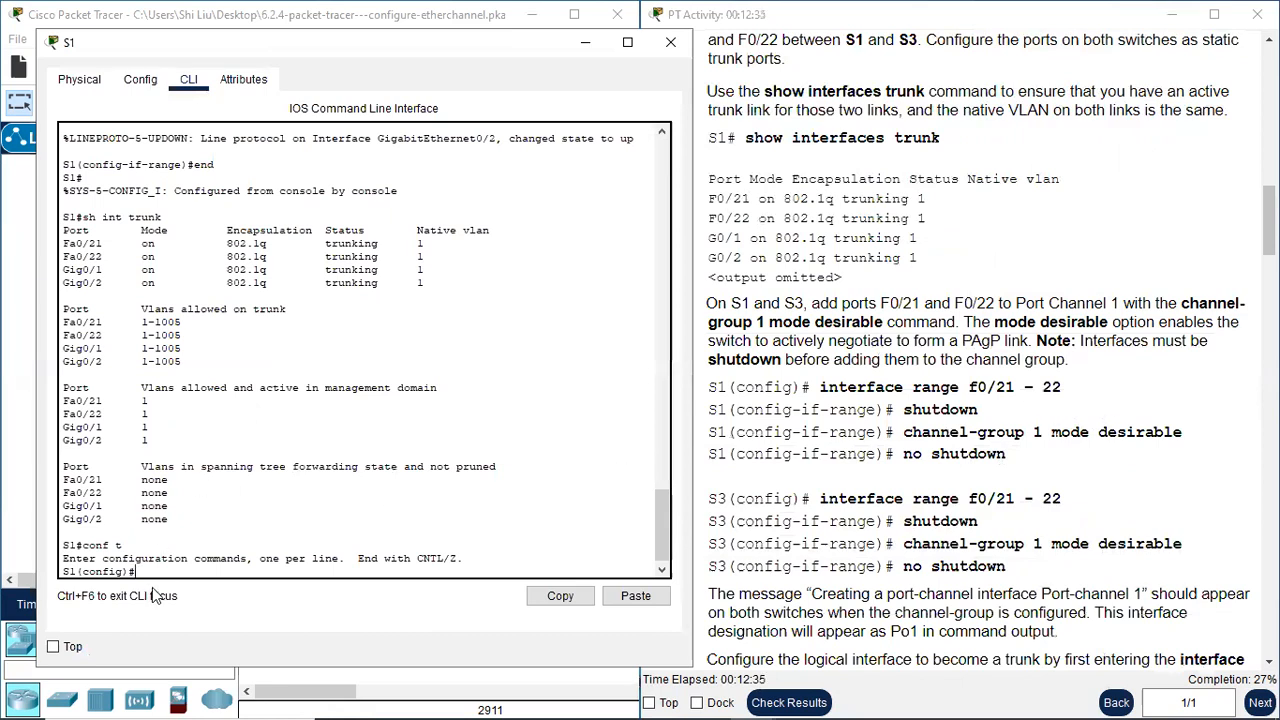
text(int range f0/21-22)
key(Return)
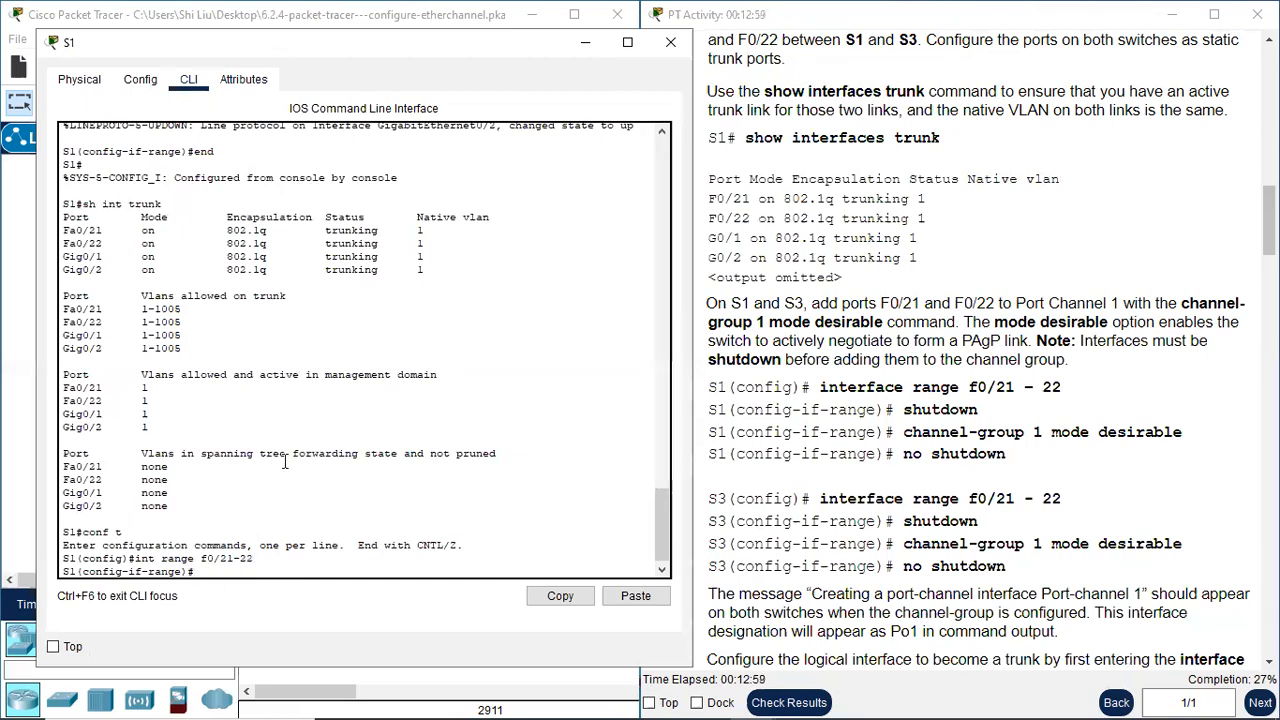
text(shutdown)
key(Return)
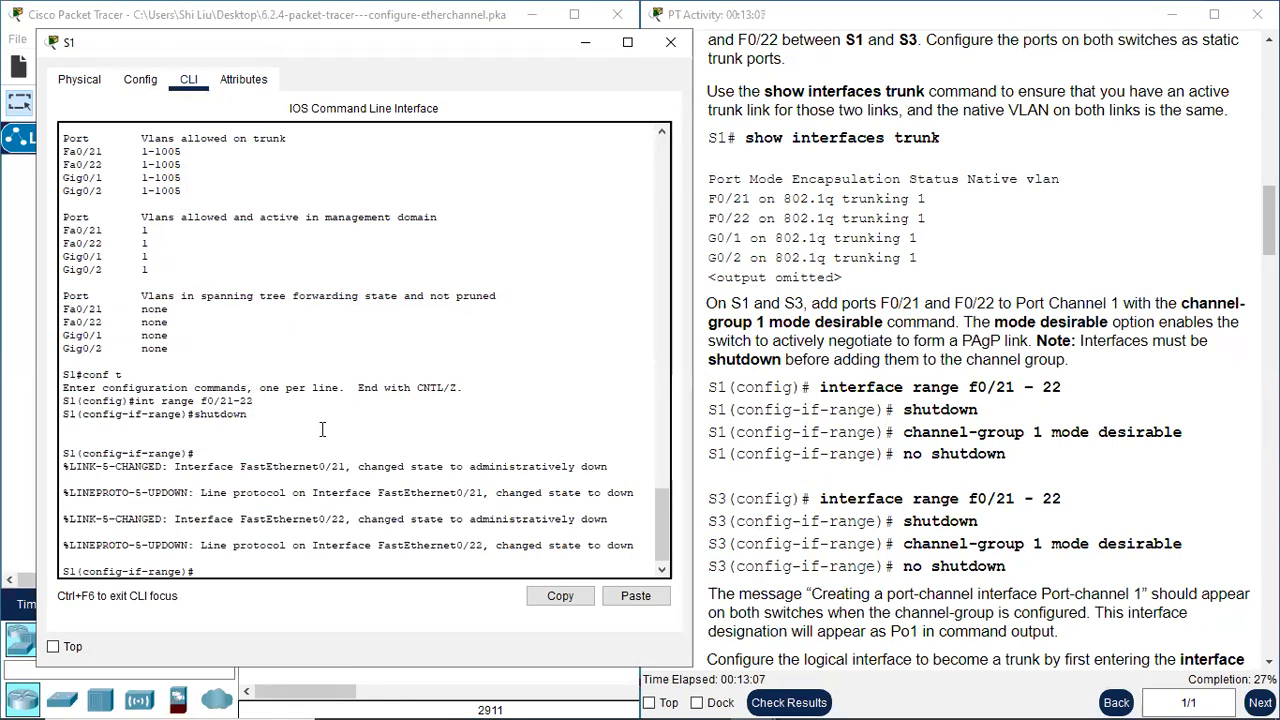
Add S1's selected ports to Port Channel 1 with "channel-group 1 mode desirable" and check the port-channel creation message
text(channel-gr)
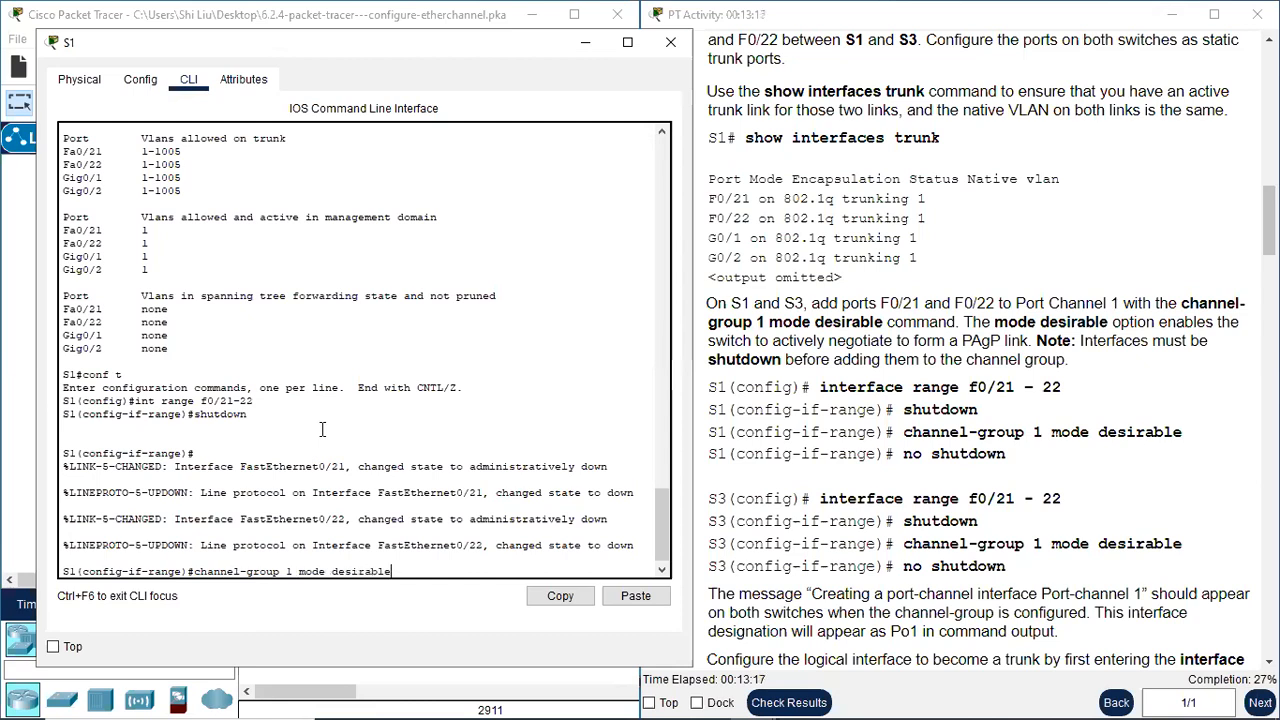
text(oup 1 mode desirable)
key(Return)
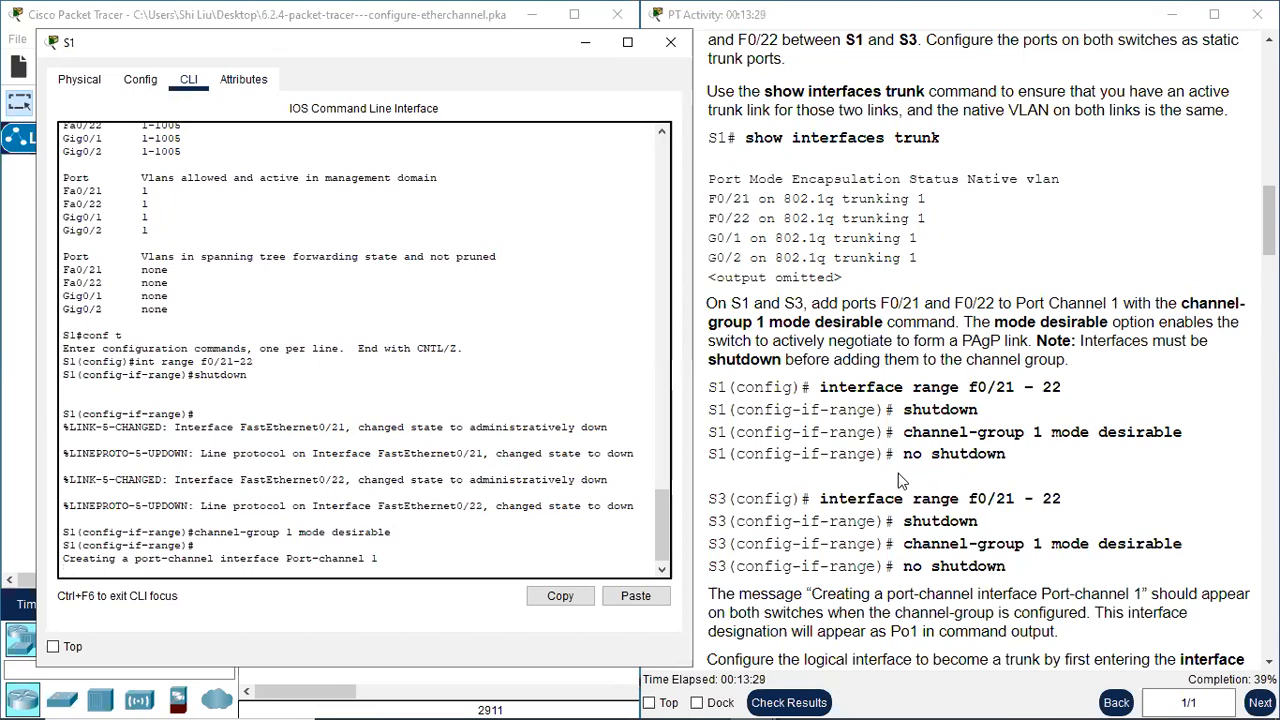
drag(130, 562, 282, 560)
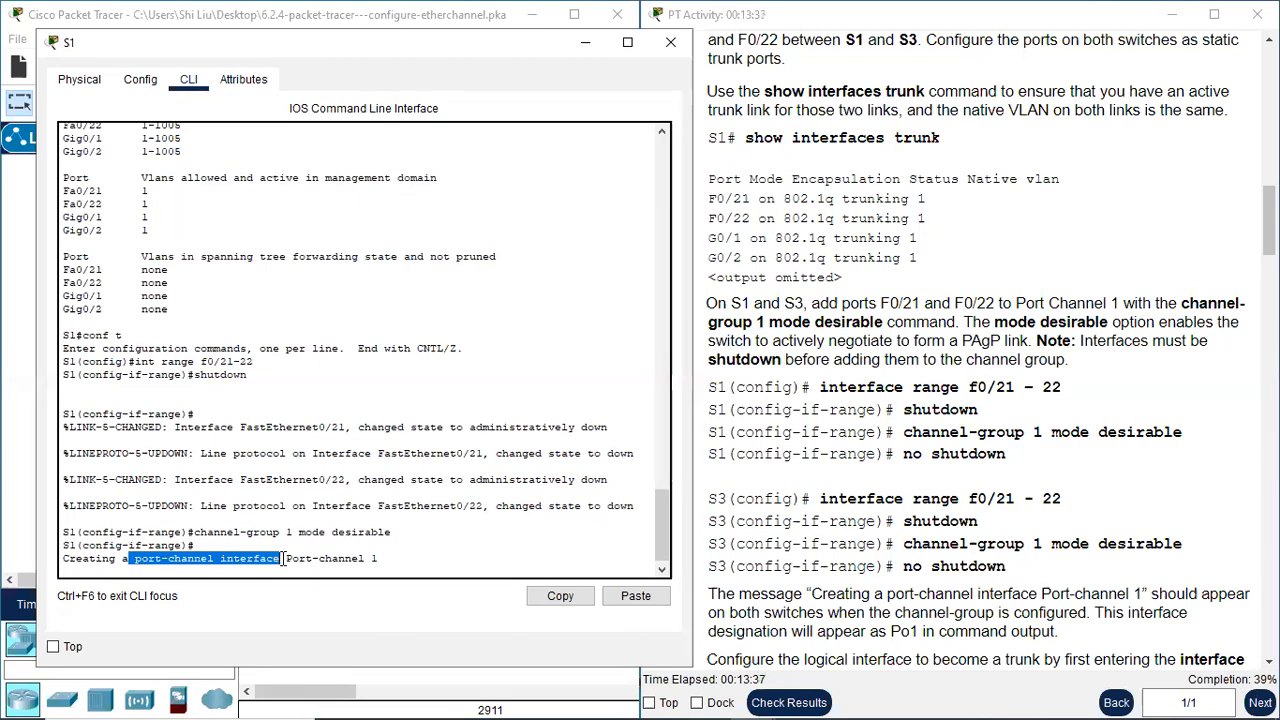
click(286, 557)
drag(289, 557, 390, 558)
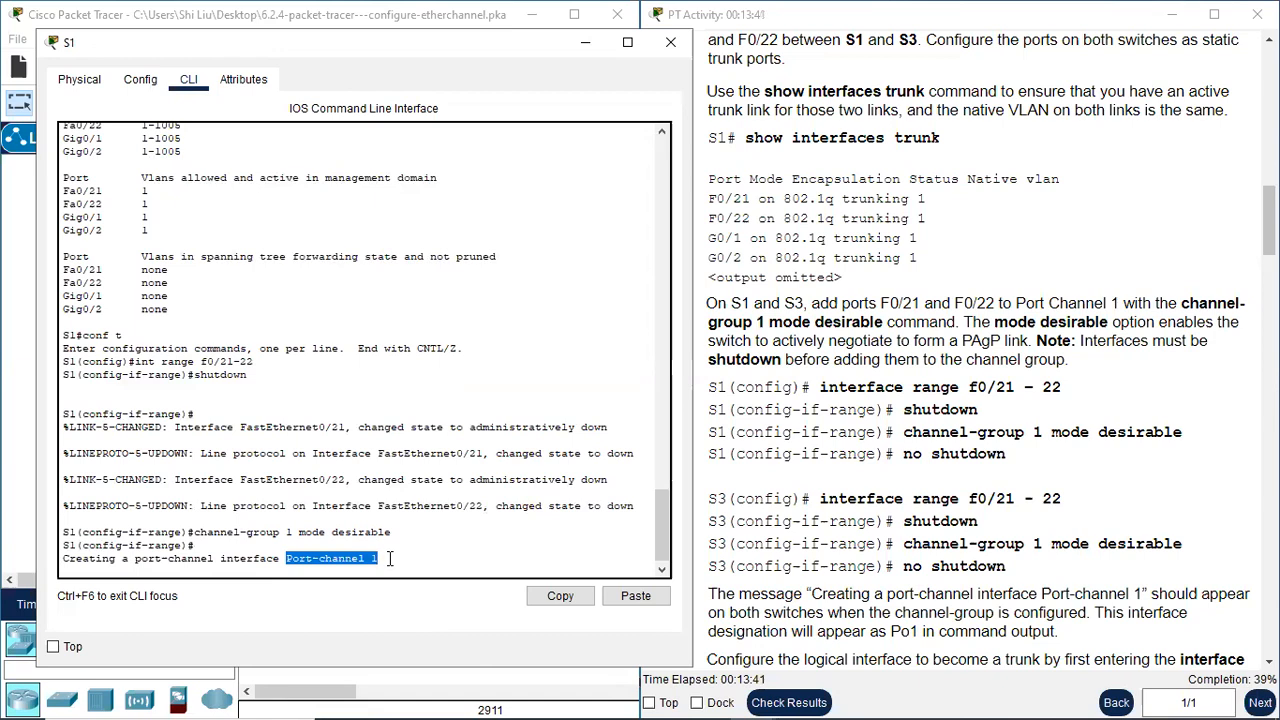
click(266, 575)
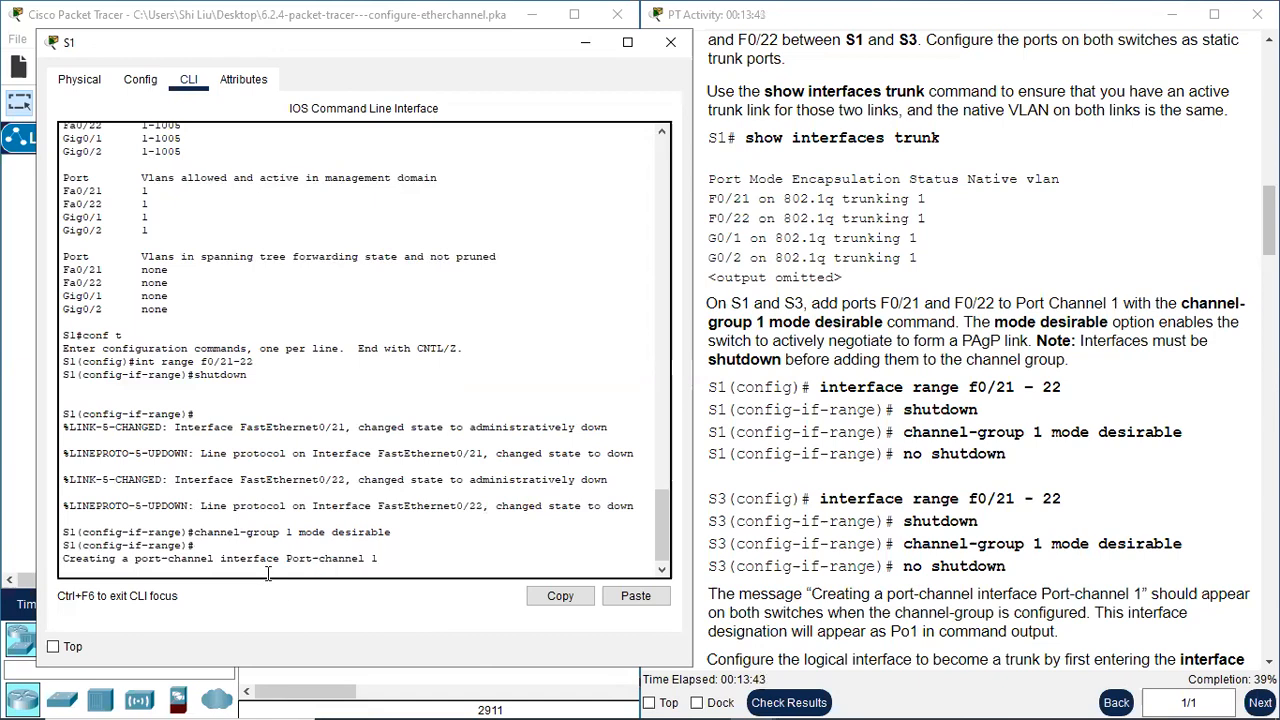
key(Return)
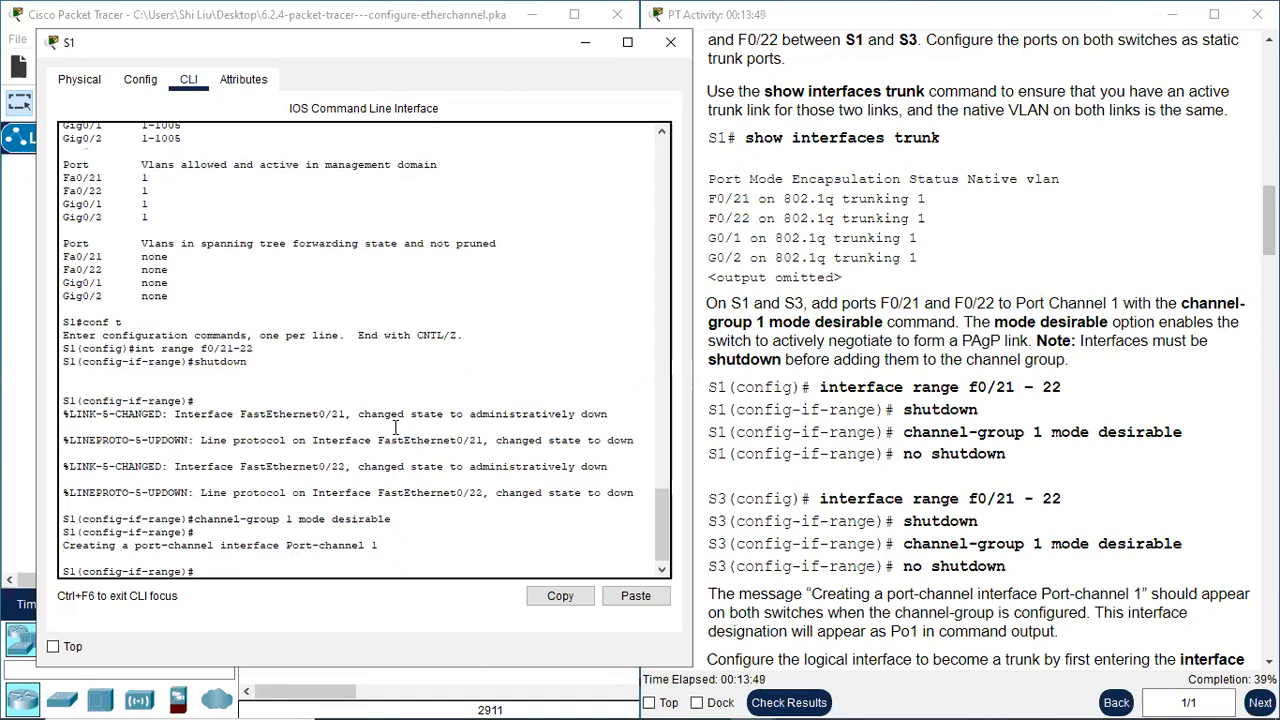
Re-enable S1's F0/21 and F0/22 ports with "no shutdown" and close S1's window
text(no shutdow)
text(n)
key(Return)
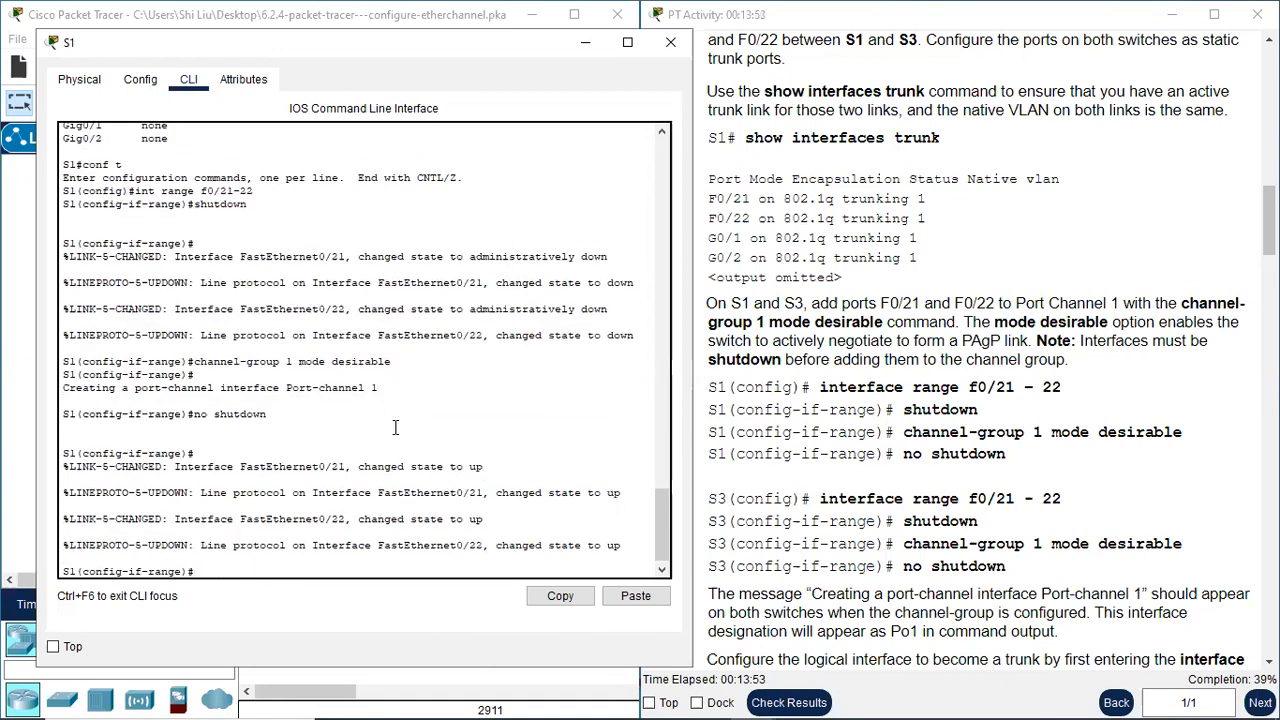
click(671, 45)
Open S3's command line, finish the paged trunk listing and enter global configuration mode with "conf t"
click(536, 410)
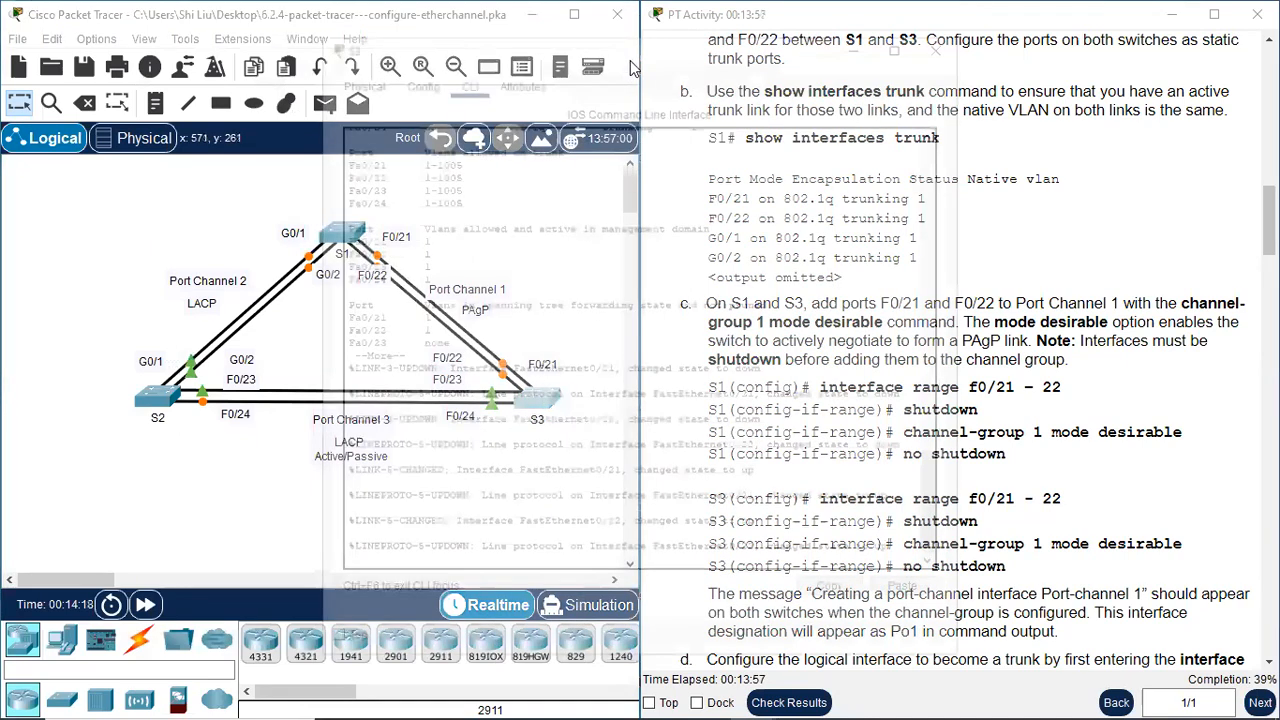
drag(633, 53, 341, 33)
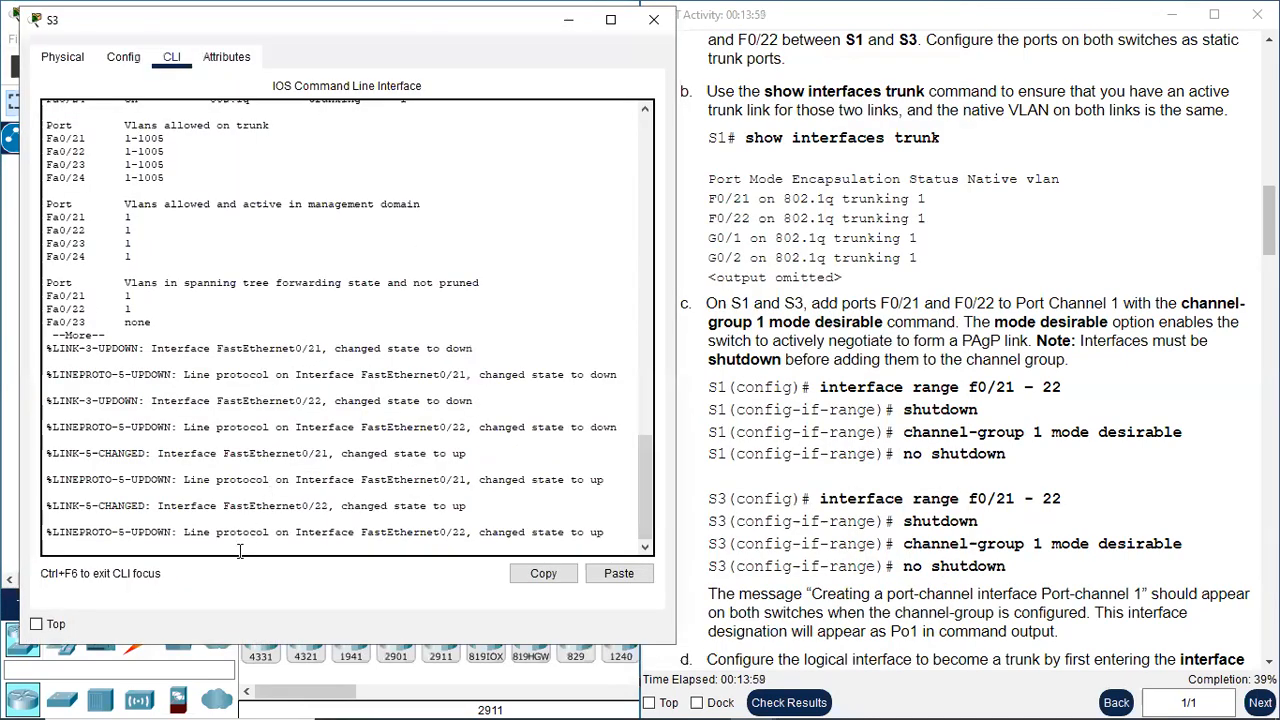
key(Return)
key(Return)
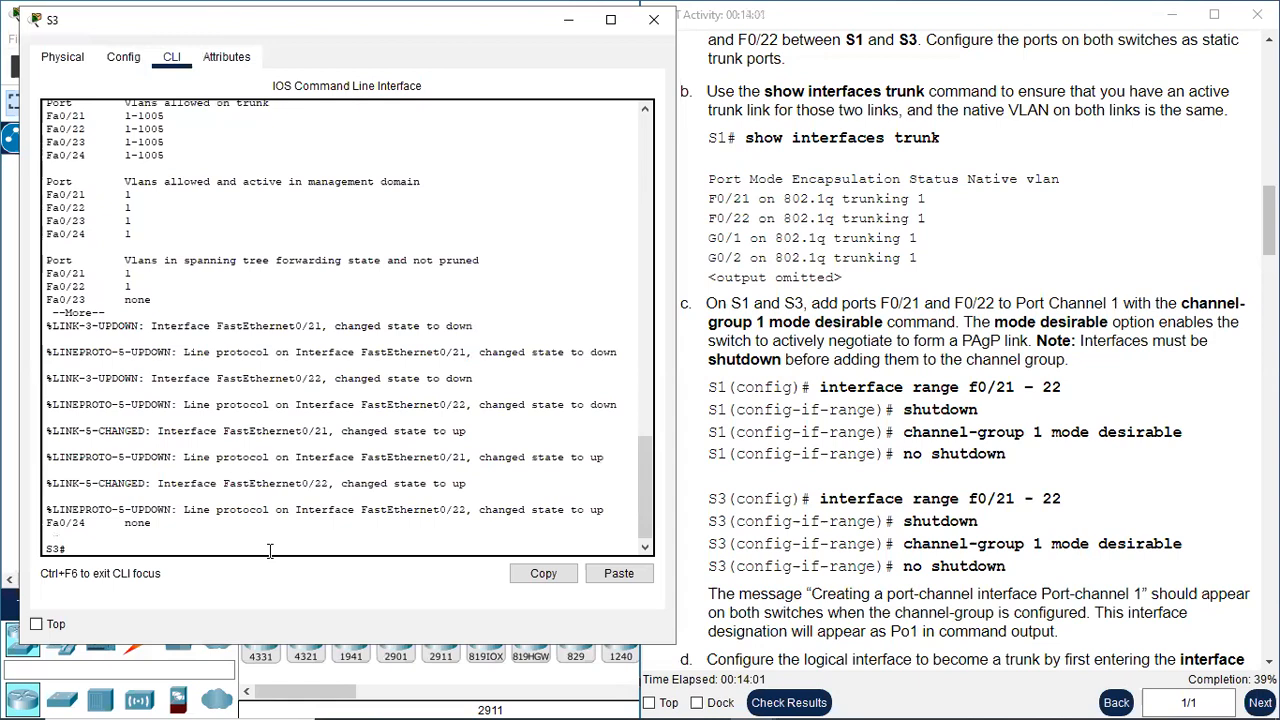
text(conf t)
Select S3's interface range with "int range f0/21-22" and disable both ports with "shutdown"
key(Return)
text(int range f0/21-22)
key(Return)
text(s)
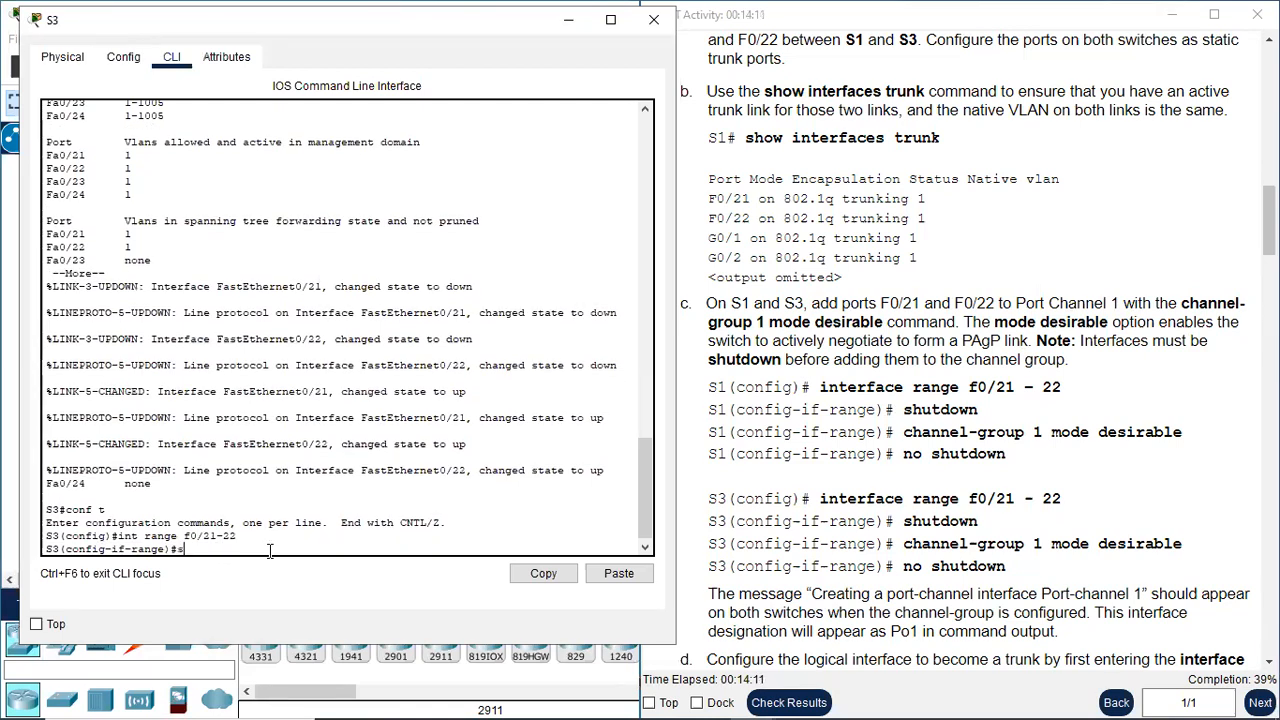
text(hutdown)
key(Return)
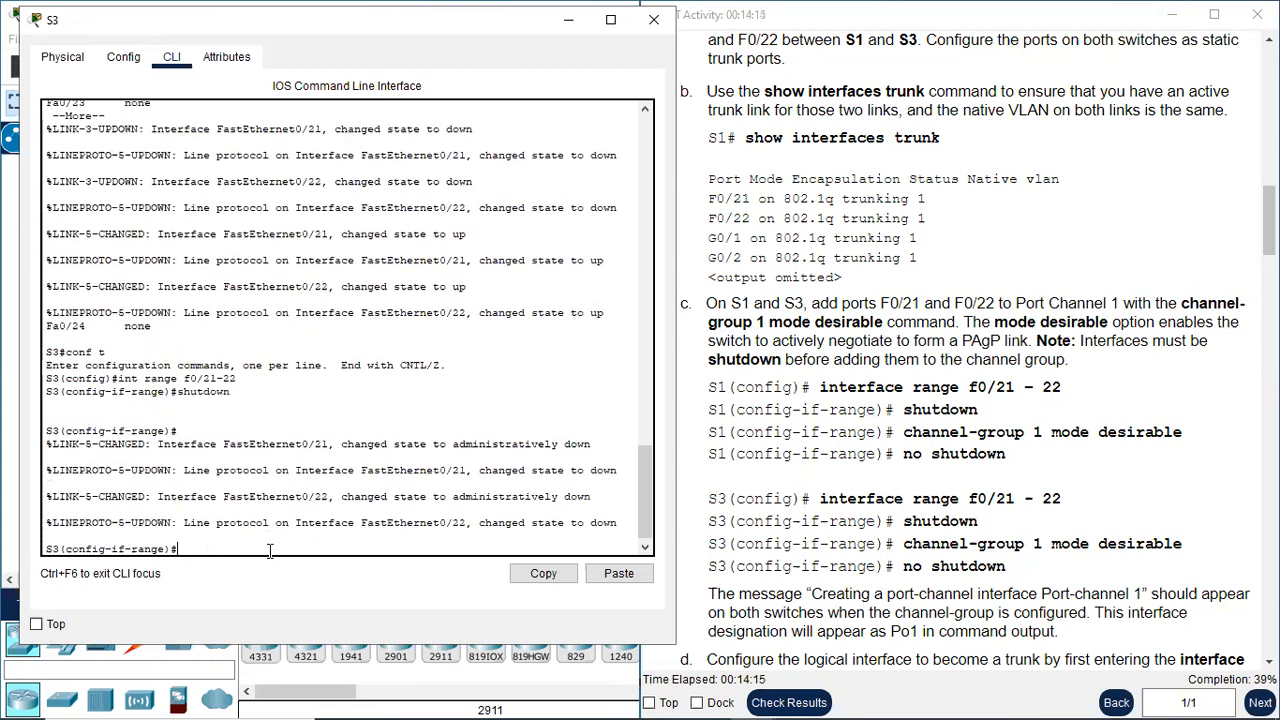
Assign S3's selected ports to Port Channel 1 with "channel-group 1 mode desirable" and return to the prompt
text(channl)
text(l-group 1 mode desirabl)
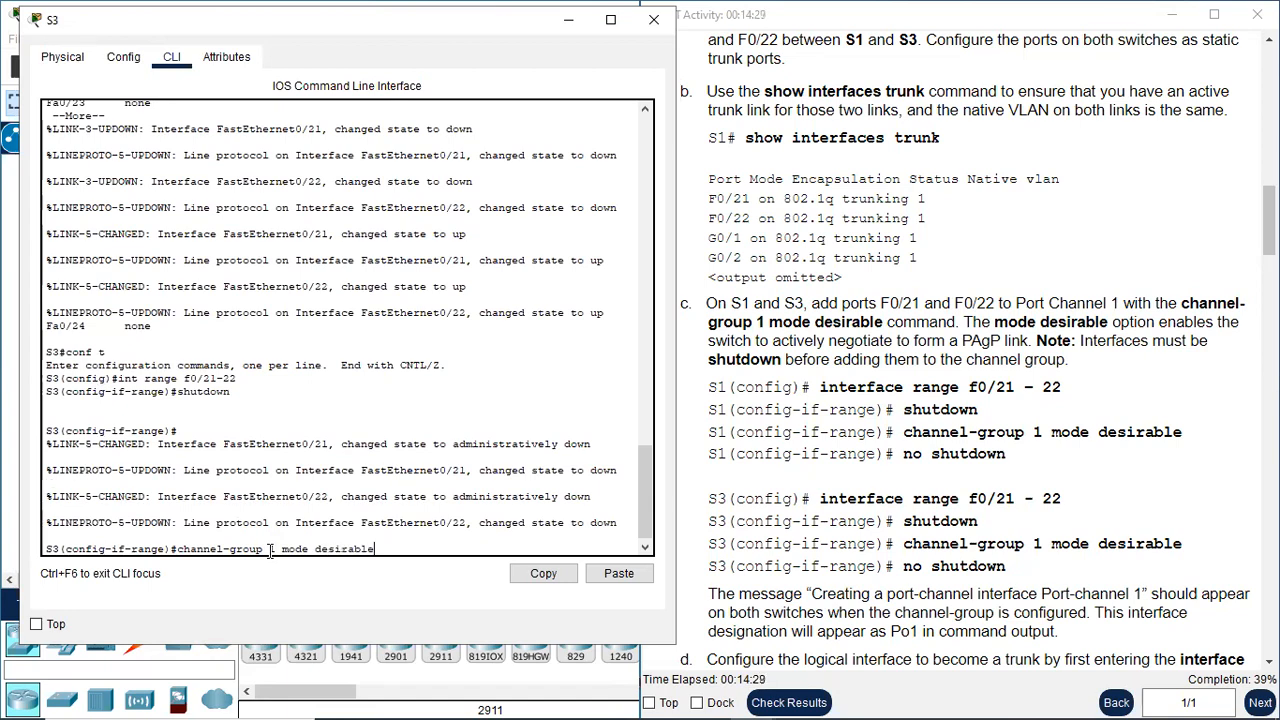
text(e)
key(Return)
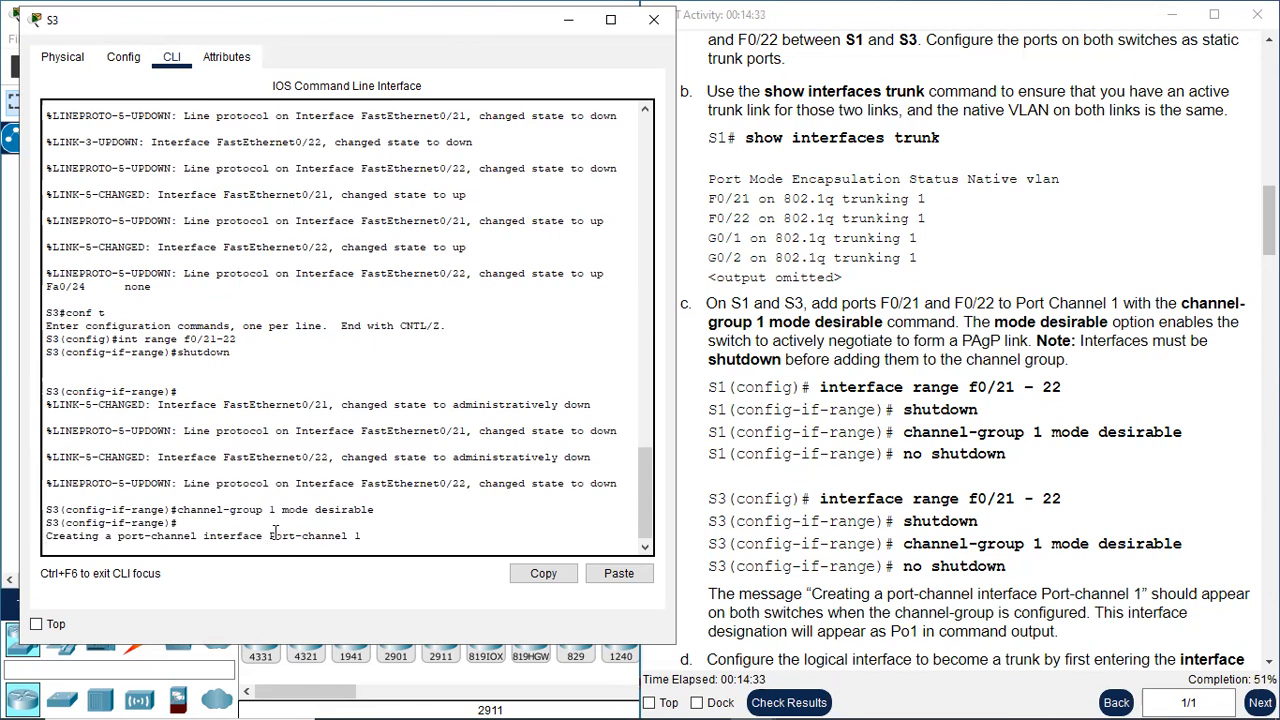
drag(270, 536, 361, 537)
key(Return)
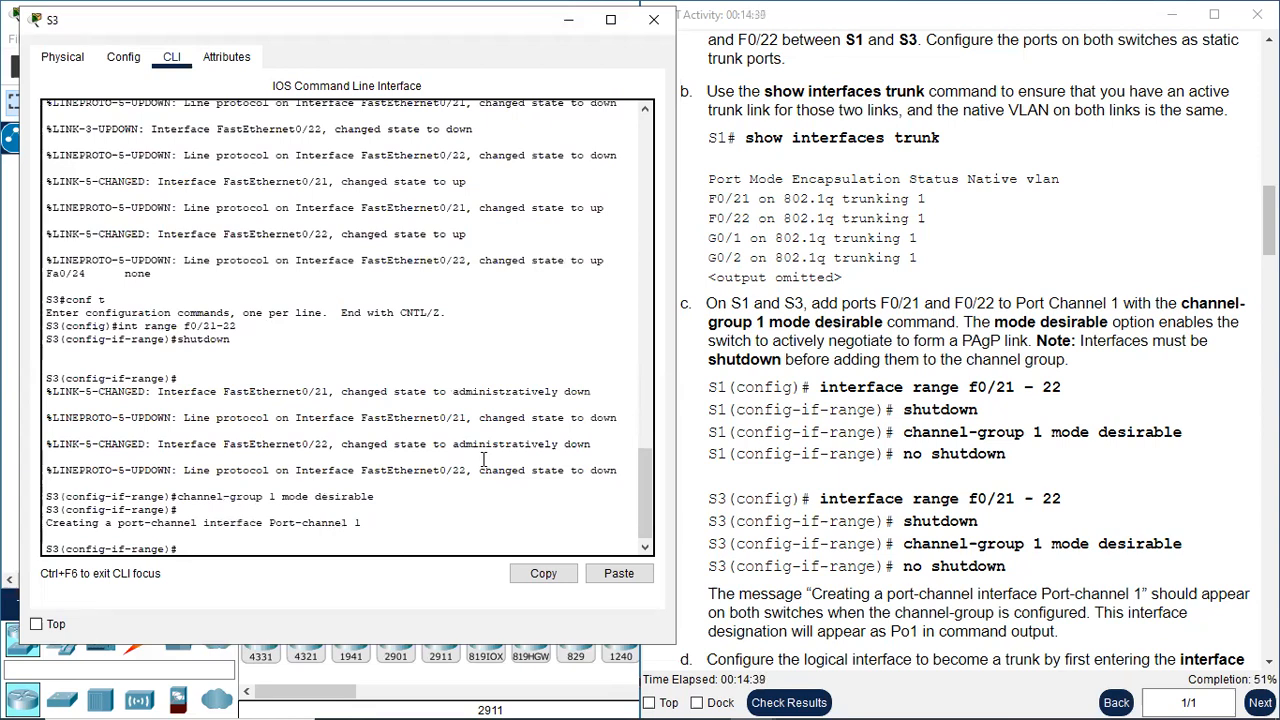
Re-enable S3's port range with "no shutdown" and compare the port-channel creation message with the activity instructions
text(shutdown)
key(Return)
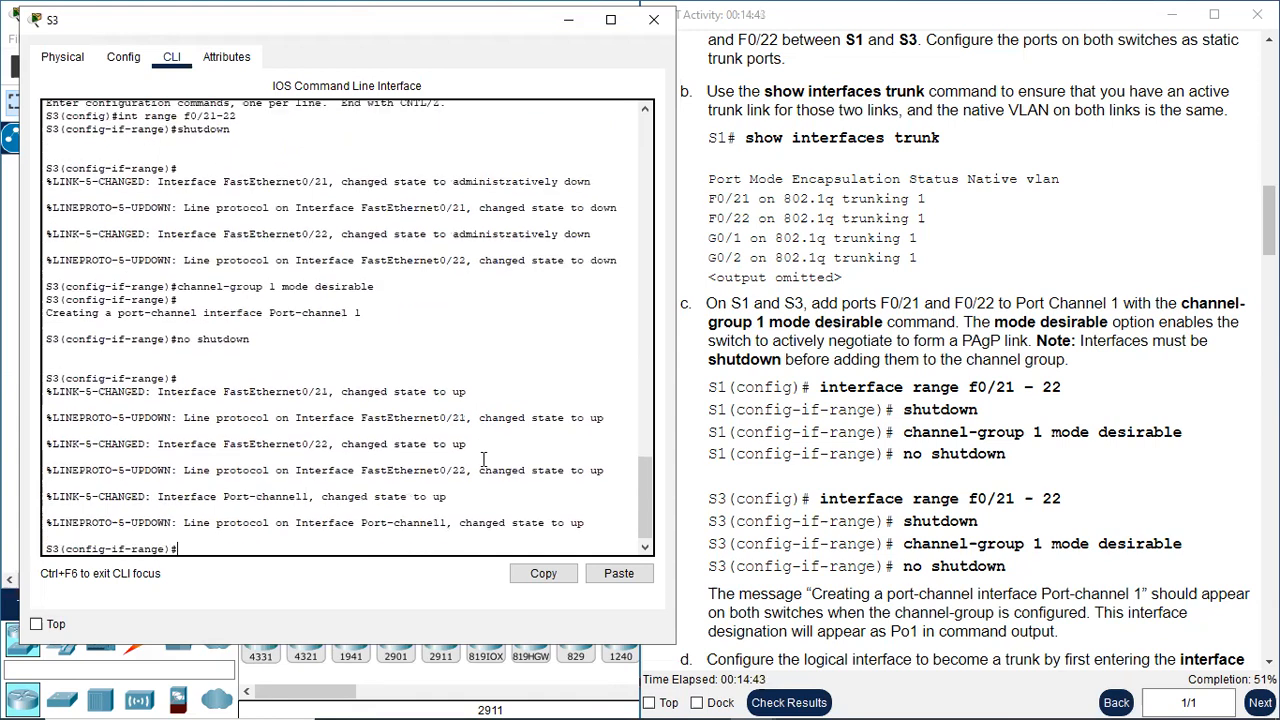
scroll(929, 540, down, 3)
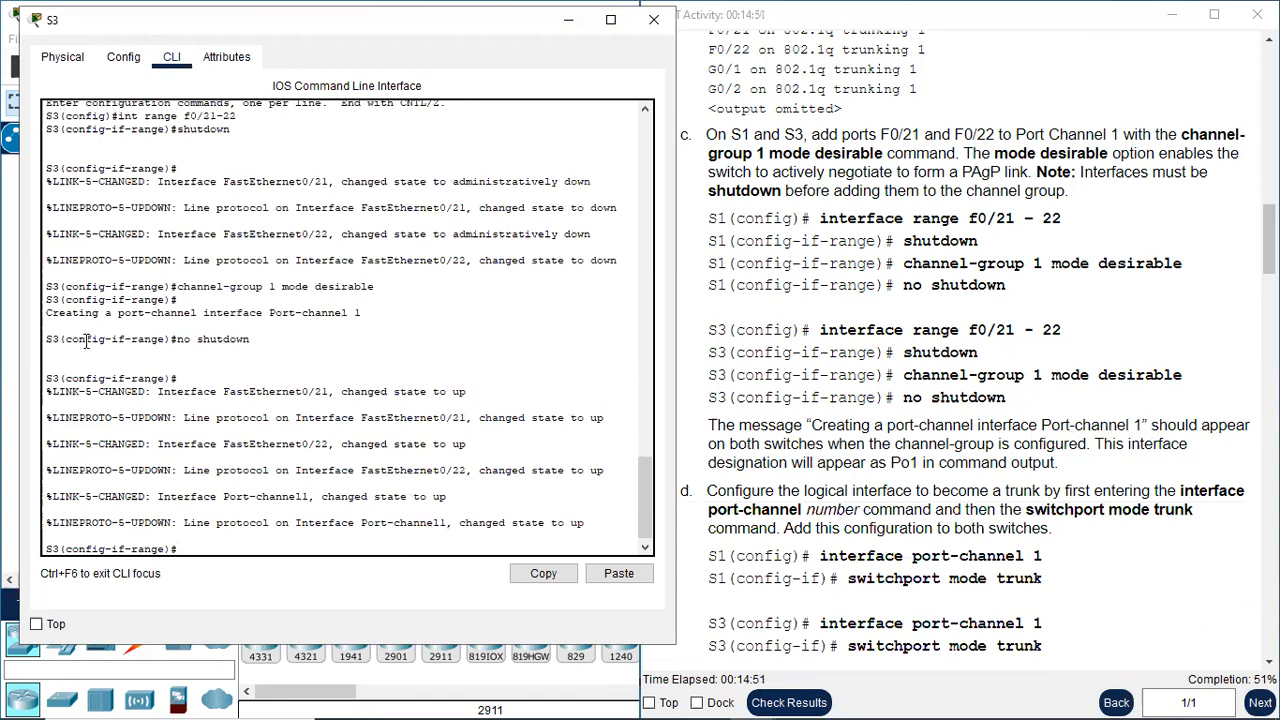
drag(72, 313, 362, 315)
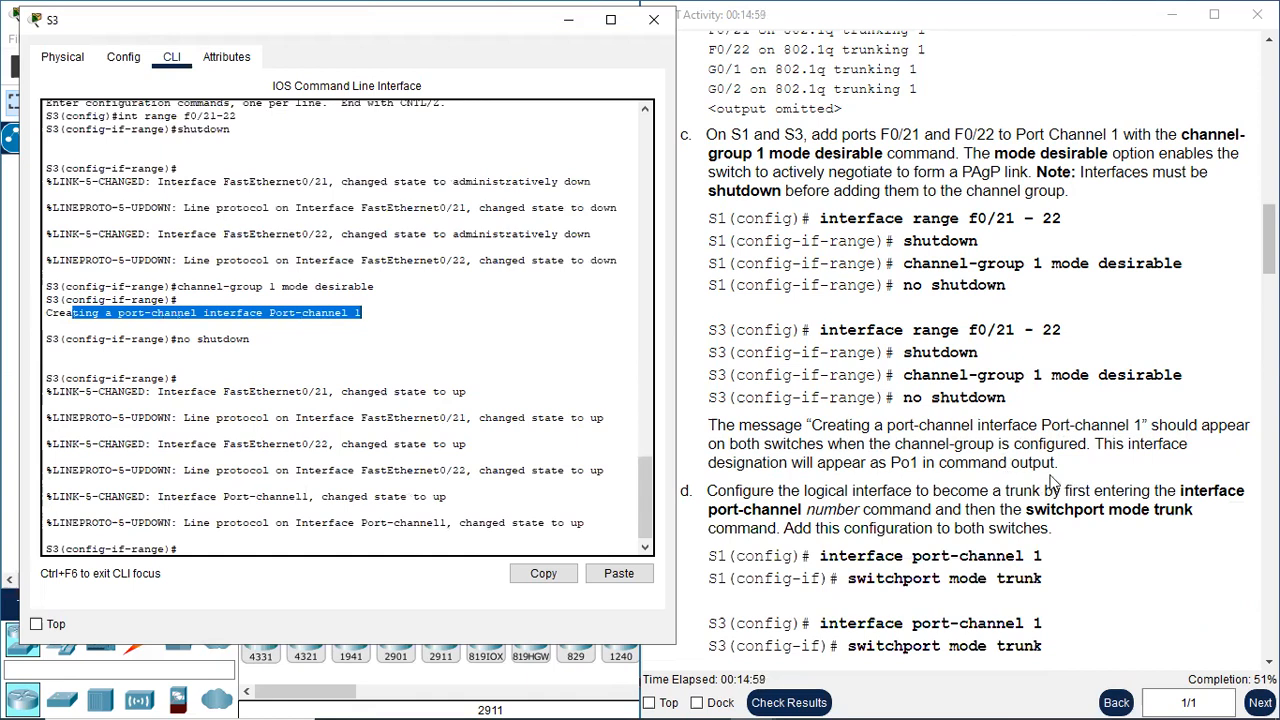
Return S3 to privileged EXEC mode with "end" and run "sh int trunk", highlighting the Po1 entry
click(243, 548)
text(end)
key(Return)
text(sh int trunk)
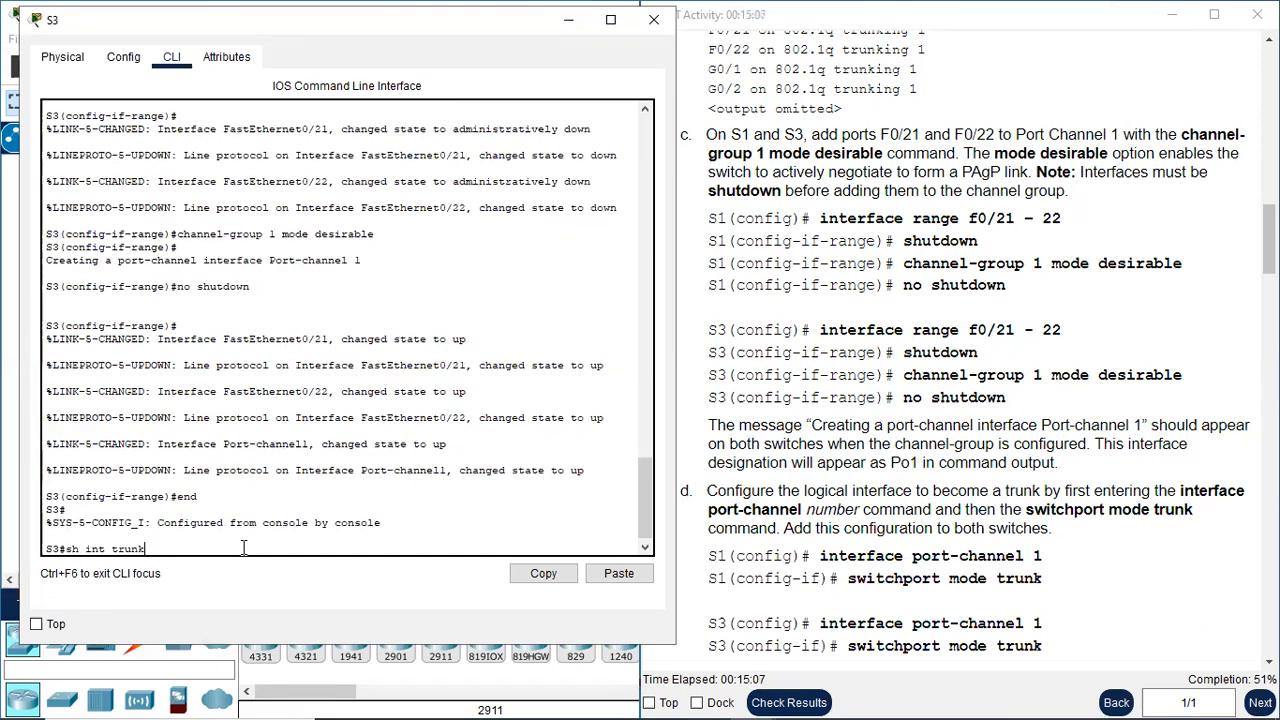
key(Return)
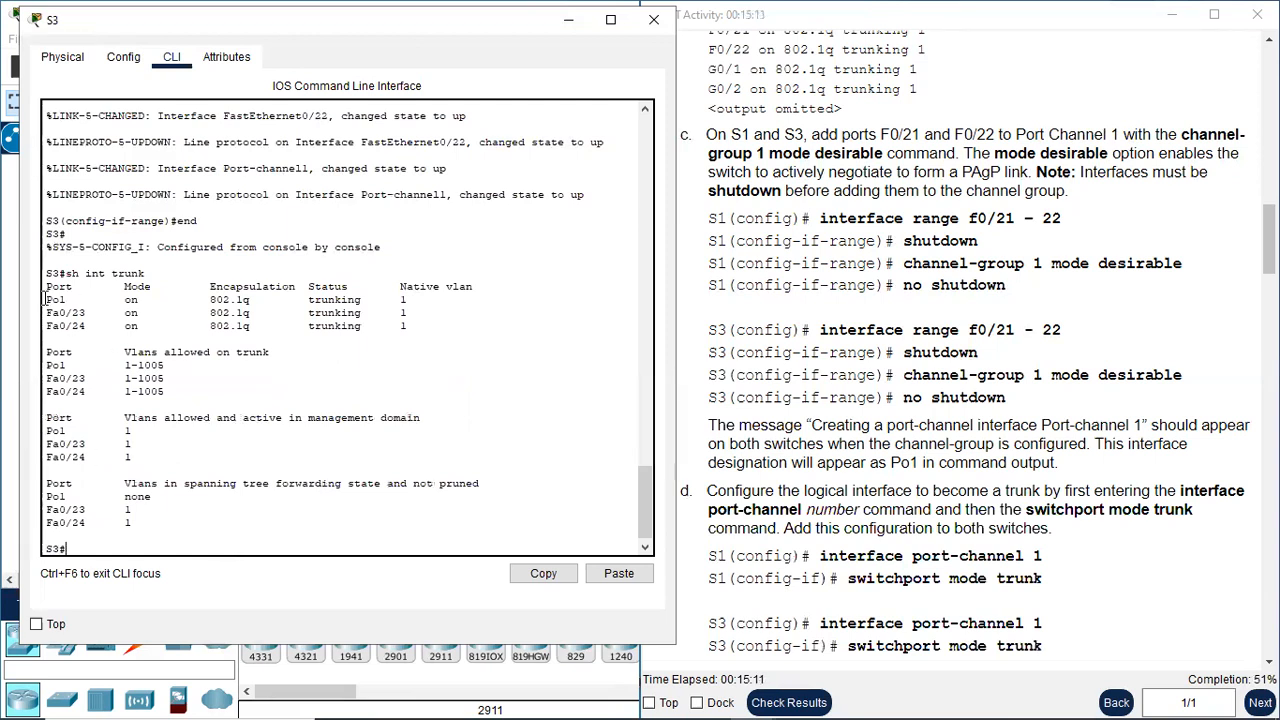
drag(47, 299, 88, 300)
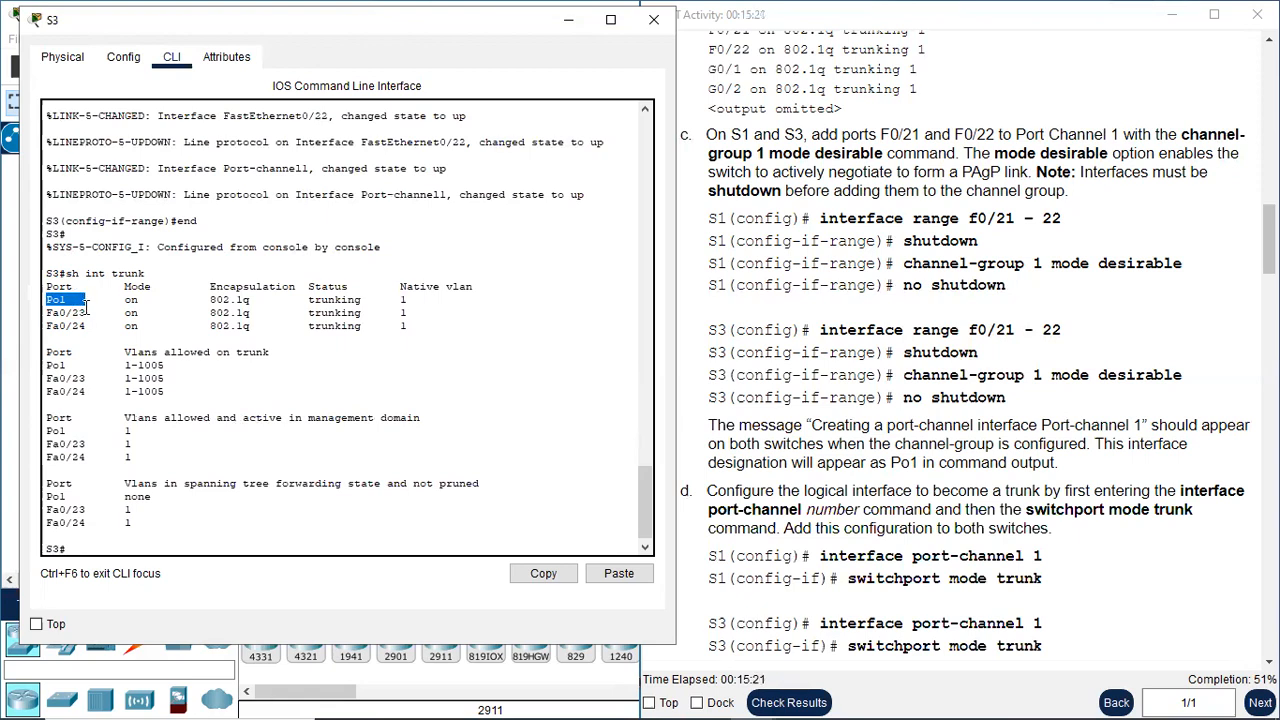
Compare the Fa0/21 through Fa0/24 entries in S3's earlier trunk listing with the Po1 entry in the new one
scroll(87, 307, up, 15)
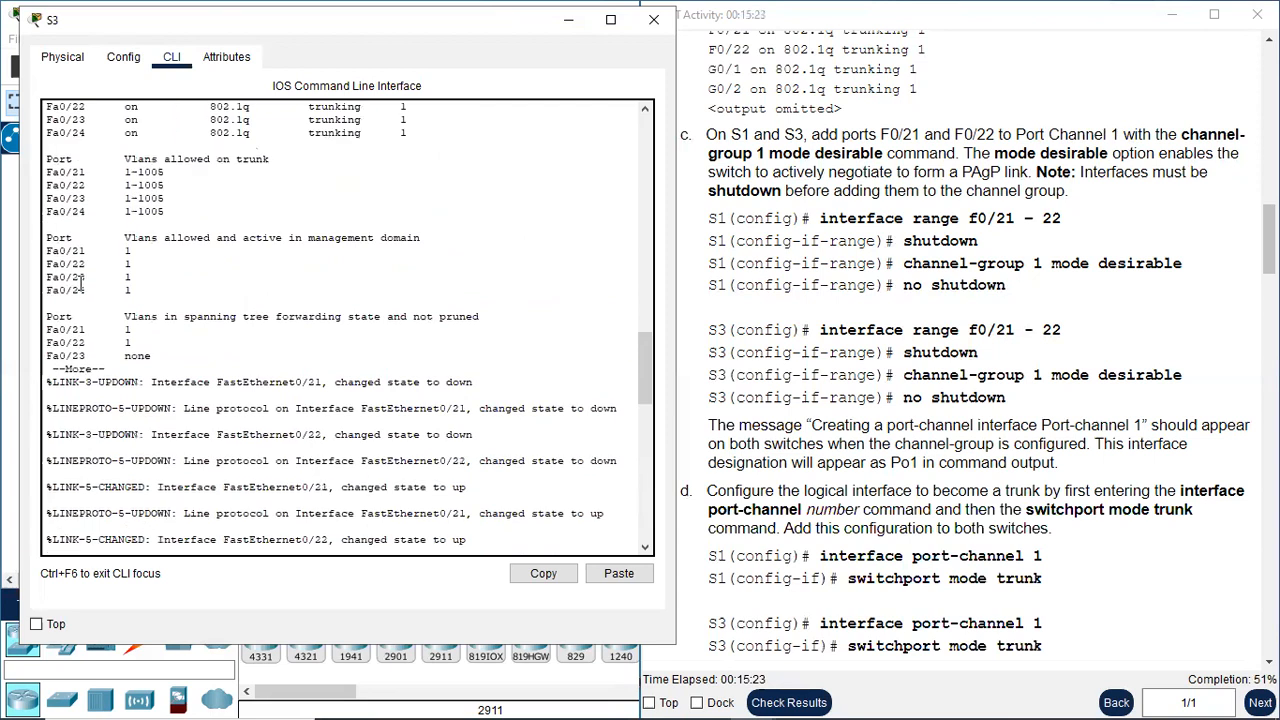
scroll(82, 282, up, 3)
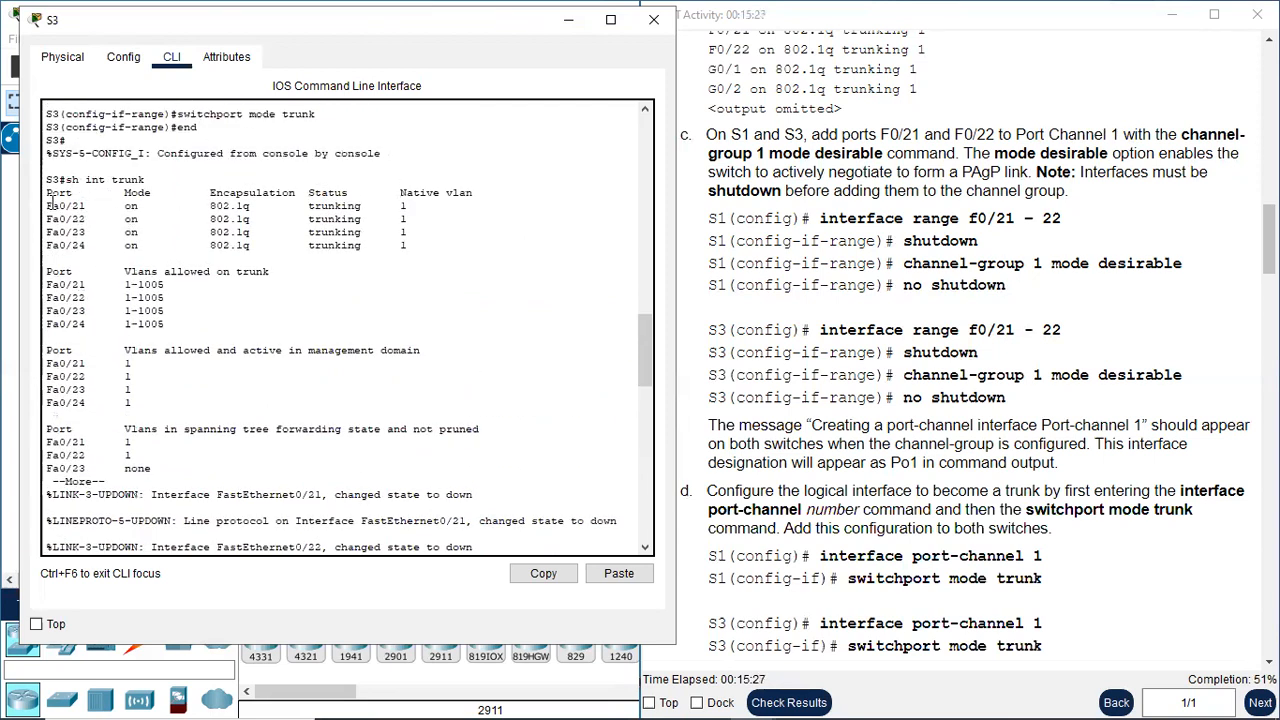
drag(47, 205, 89, 246)
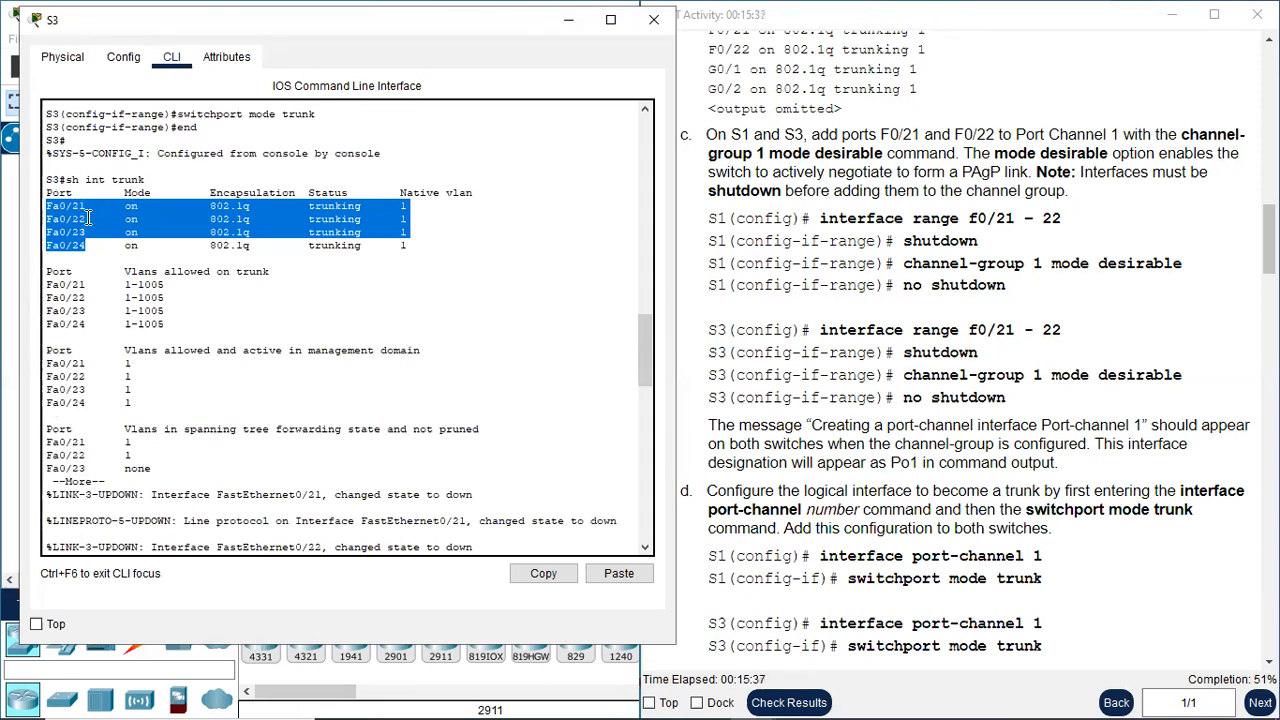
scroll(122, 265, down, 10)
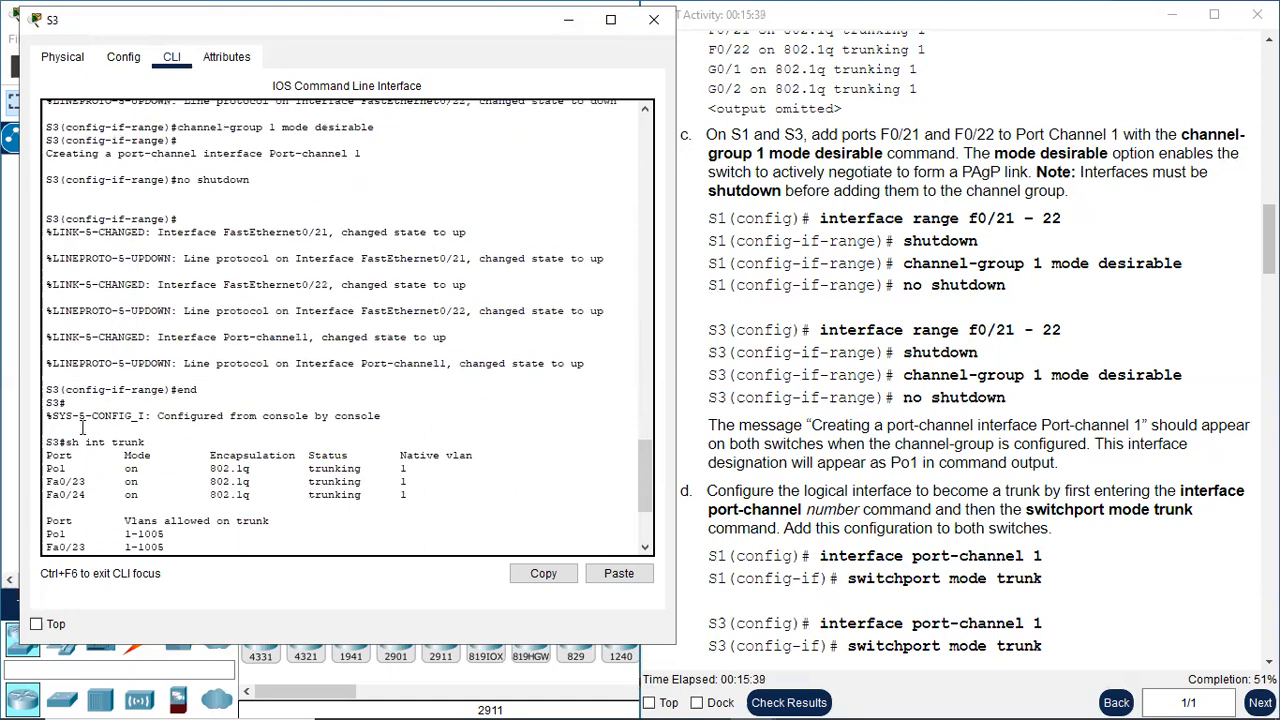
drag(67, 468, 43, 470)
scroll(88, 455, down, 2)
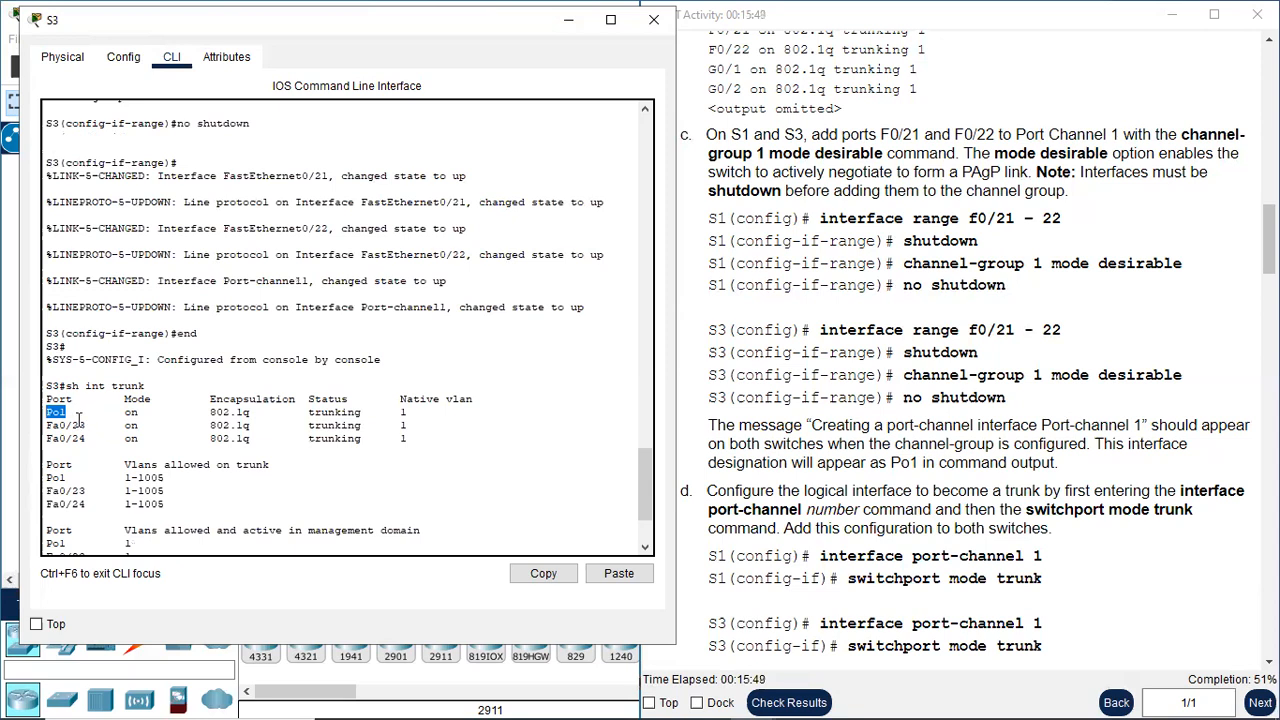
scroll(78, 420, down, 4)
click(87, 548)
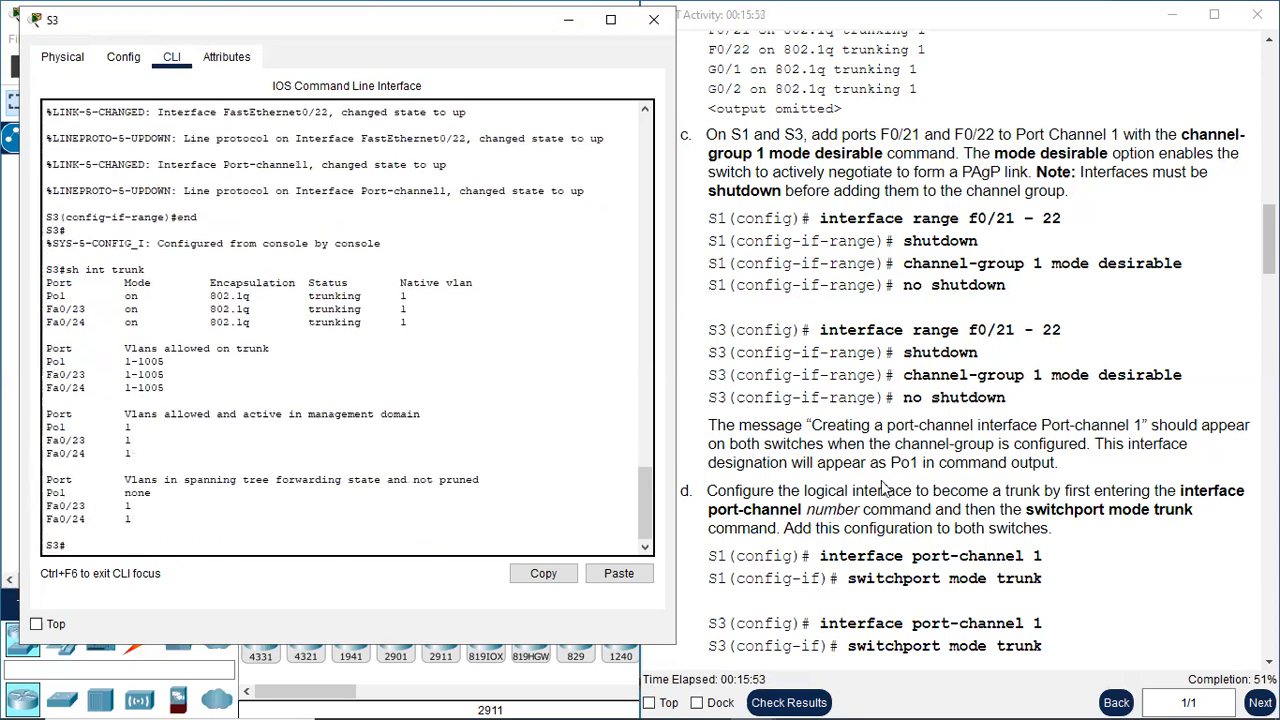
Read Step 1d on trunking the port-channel interface, close S3's window and reopen S1's command line
scroll(916, 462, down, 1)
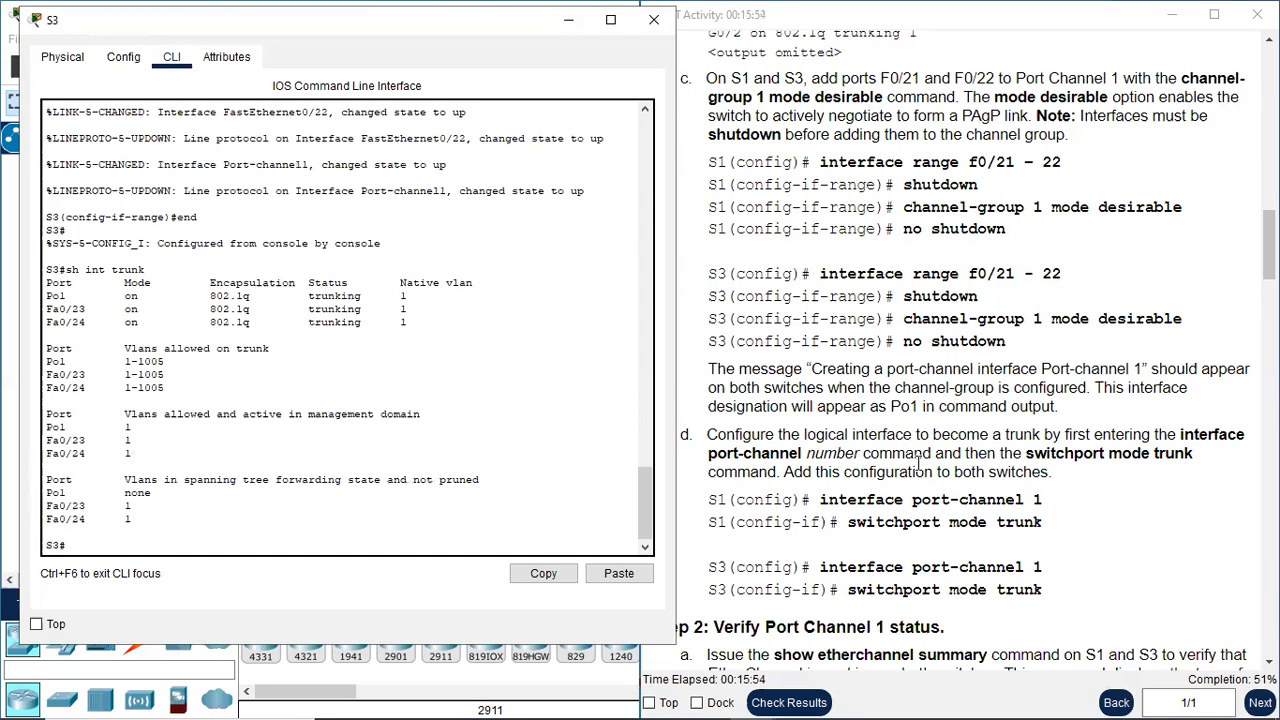
click(876, 387)
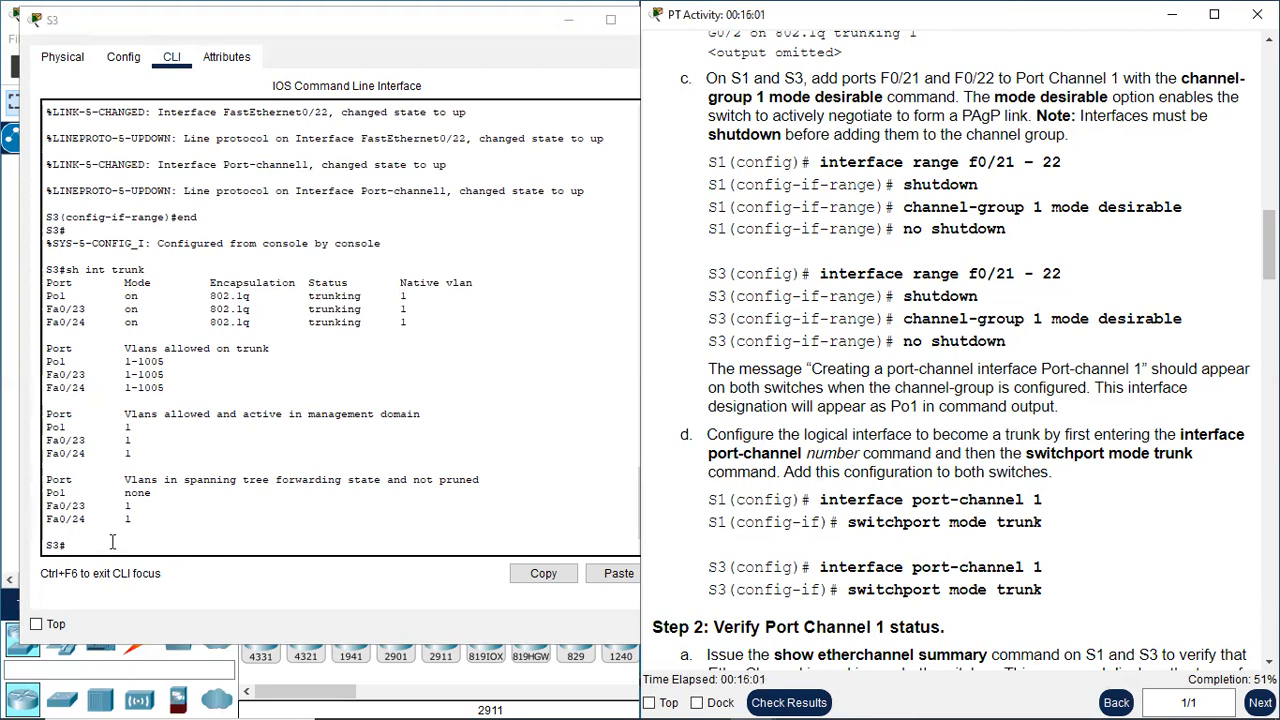
click(496, 18)
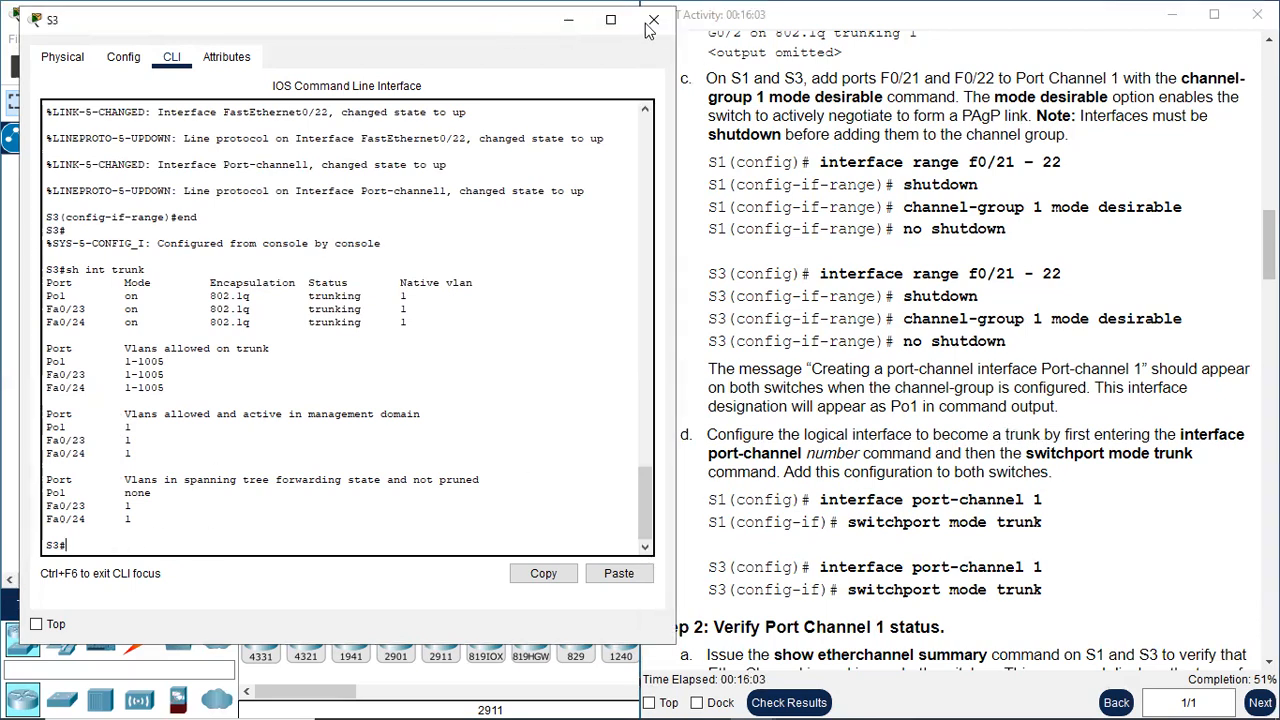
click(653, 22)
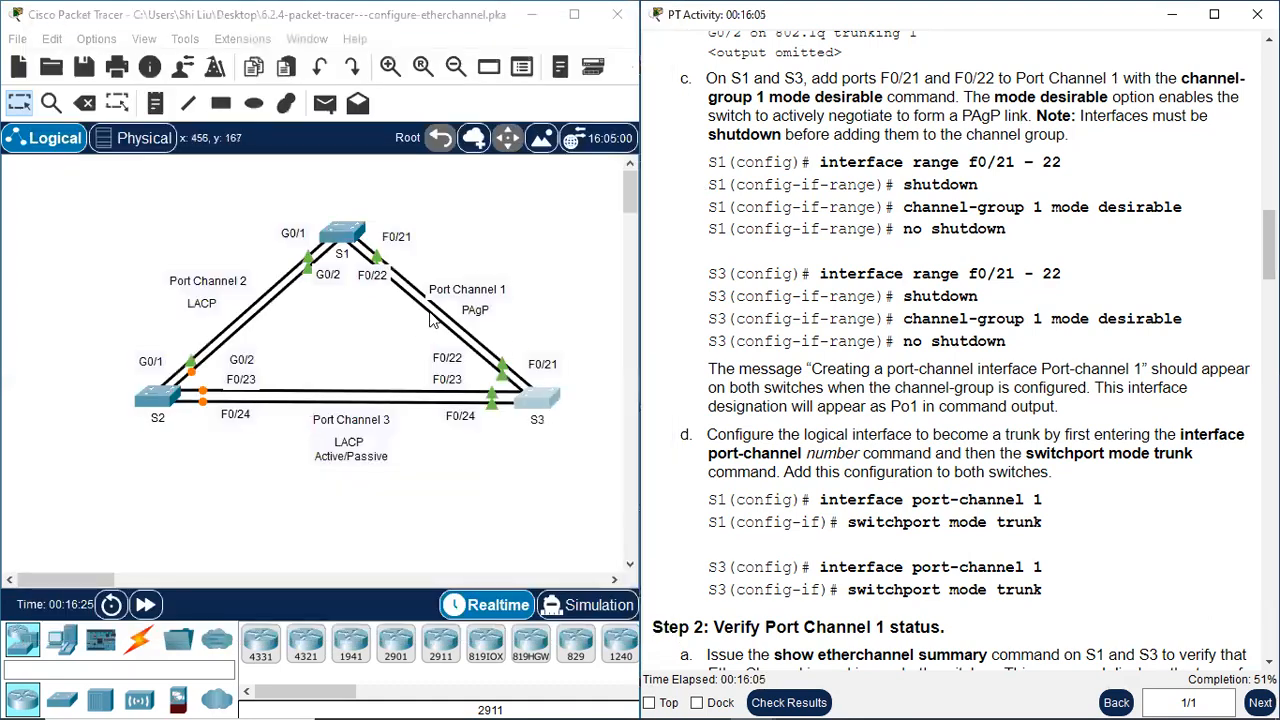
click(346, 232)
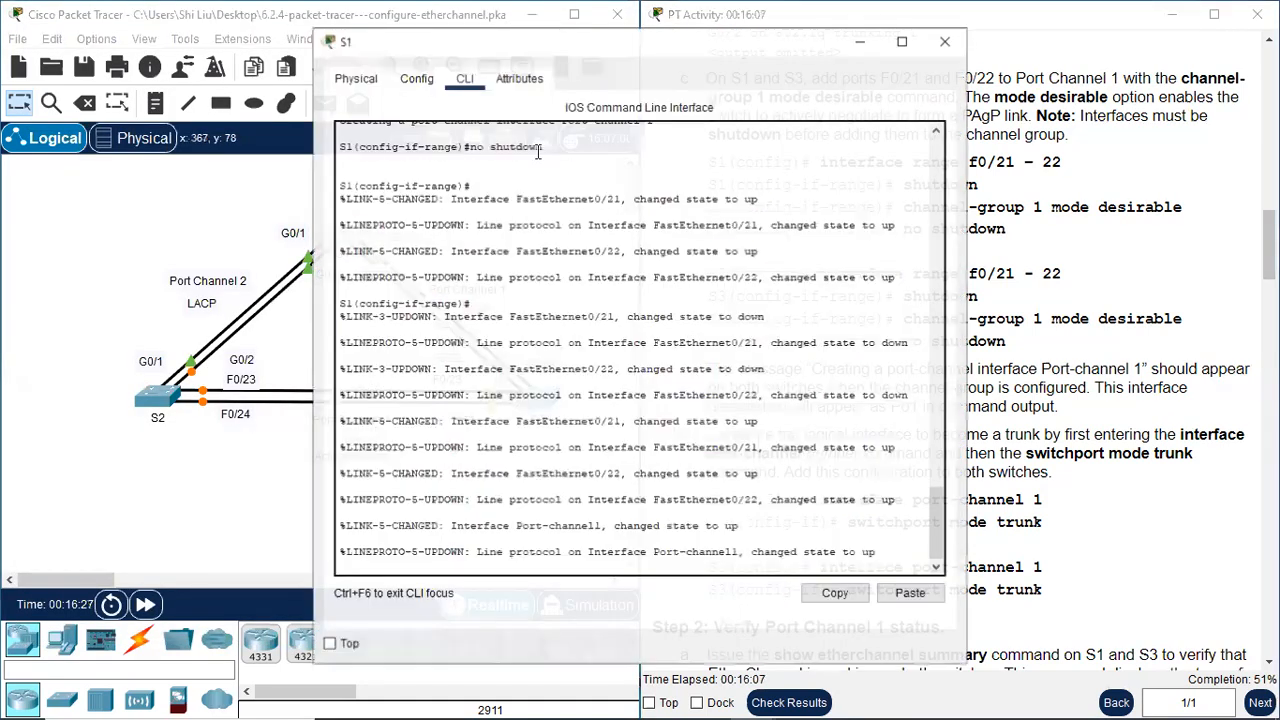
Configure S1's logical interface as a trunk with "int port-channel 1" and "switchport mode trunk", then close its window
drag(613, 43, 331, 42)
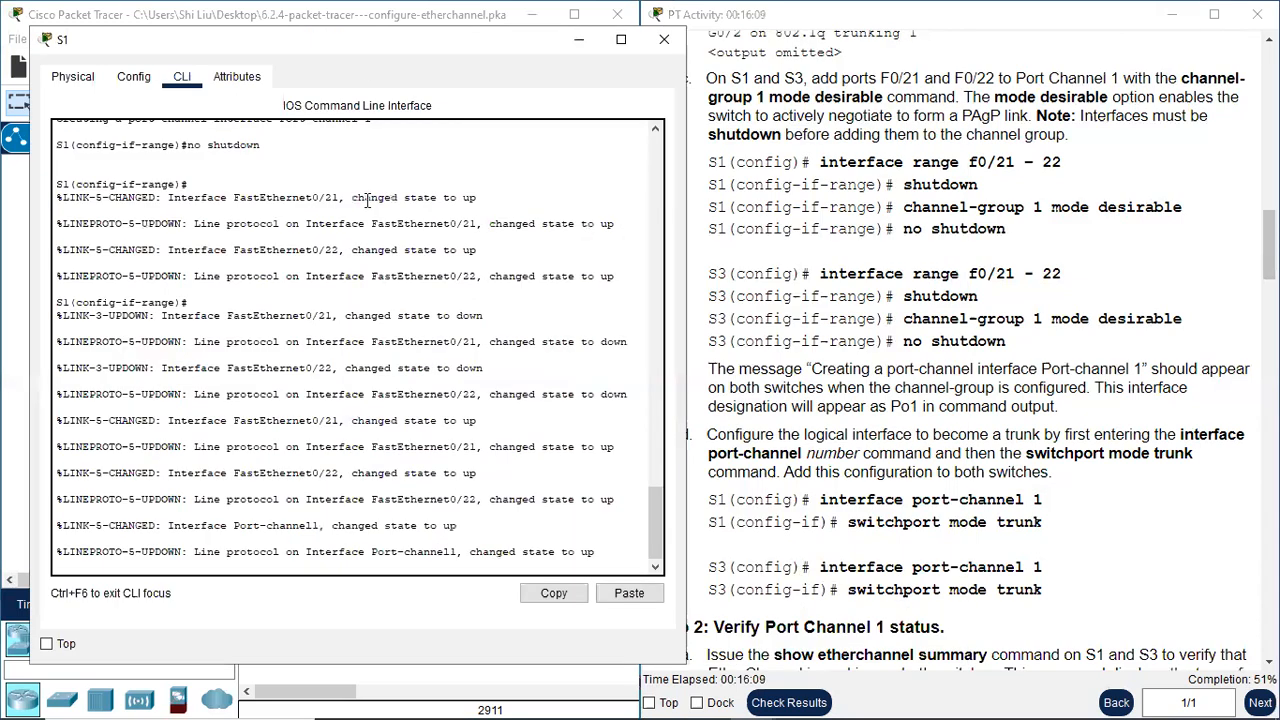
key(Return)
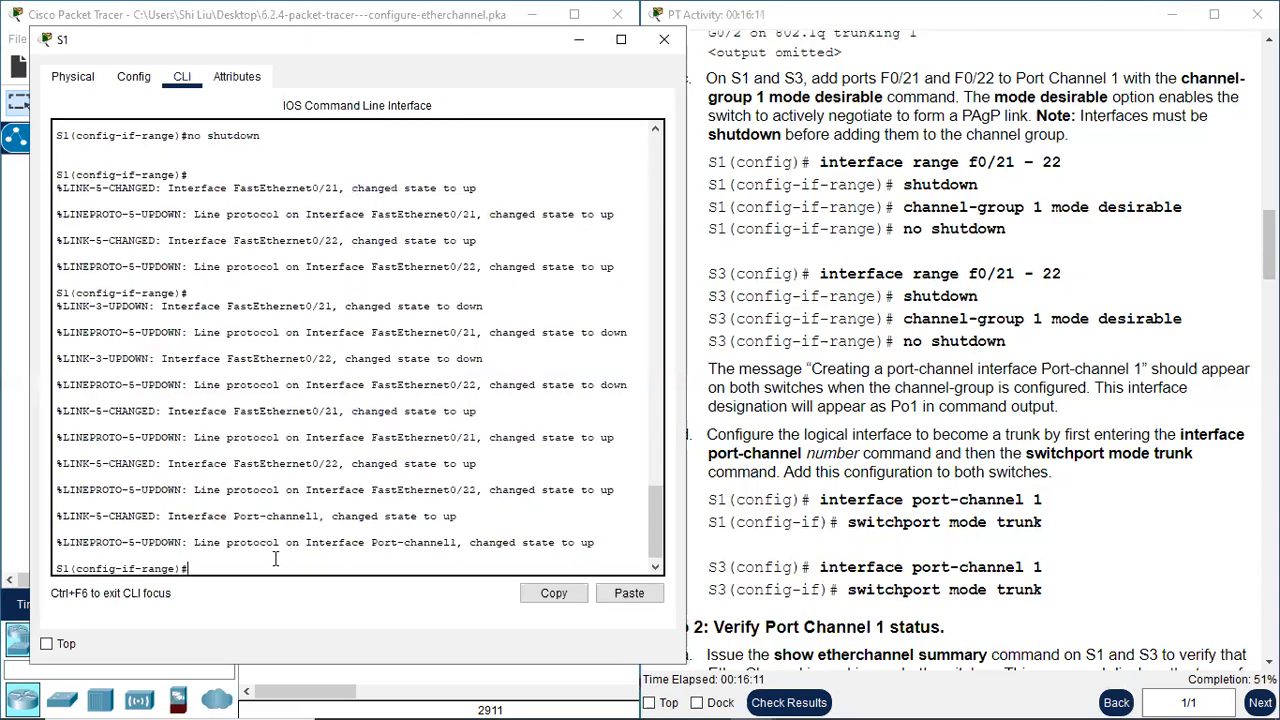
text(int port-channel 1)
key(Return)
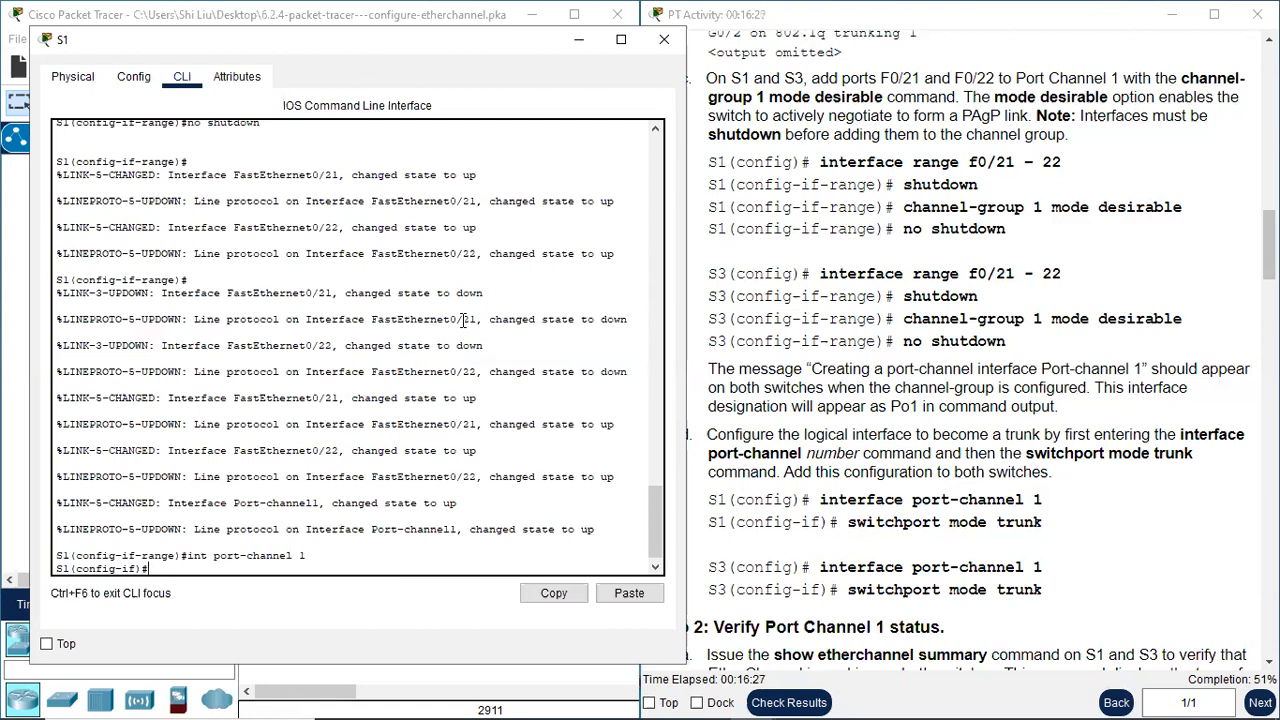
text(switchport mode trunk)
key(Return)
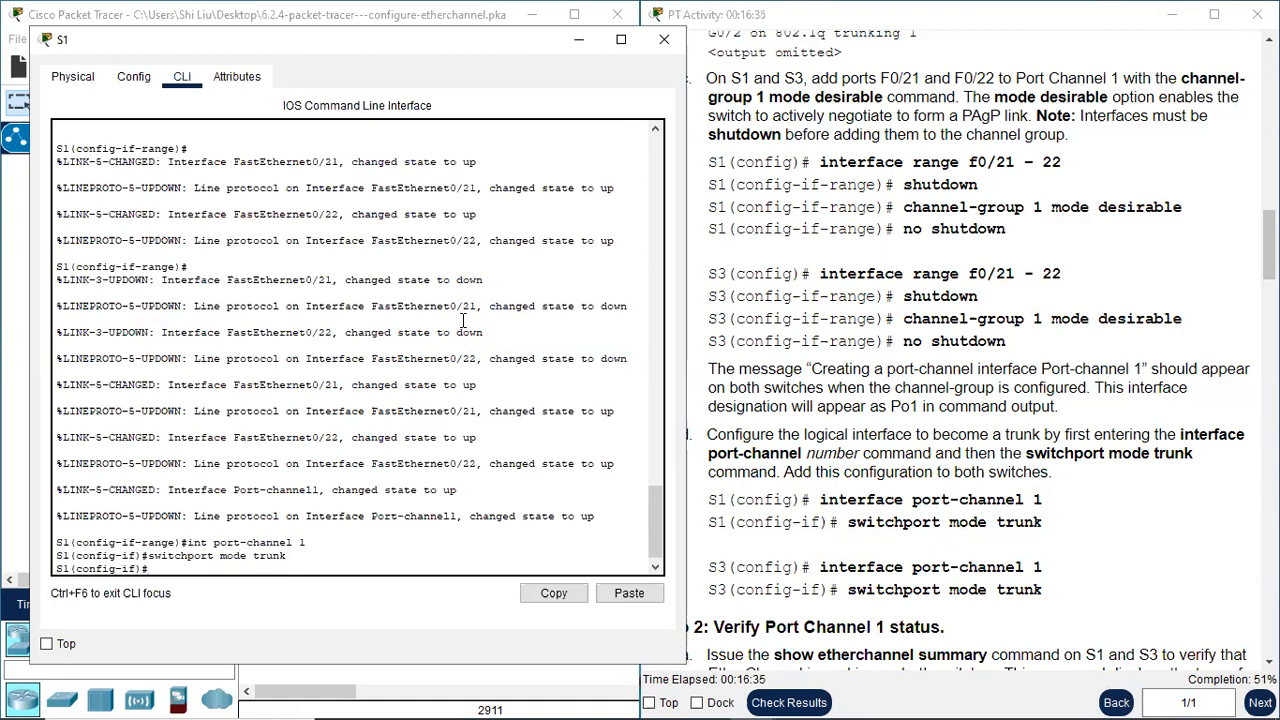
click(664, 39)
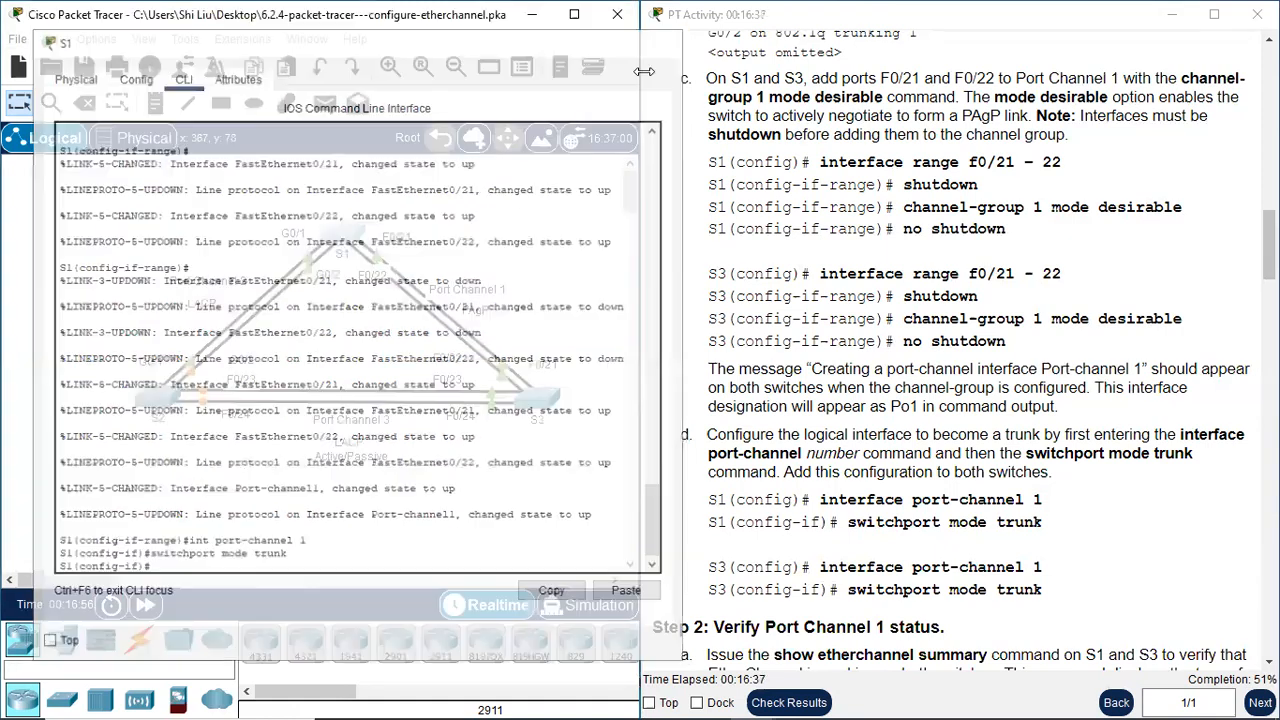
On S3, enter global configuration with "conf t" and set the port-channel 1 interface to "switchport mode trunk"
click(536, 397)
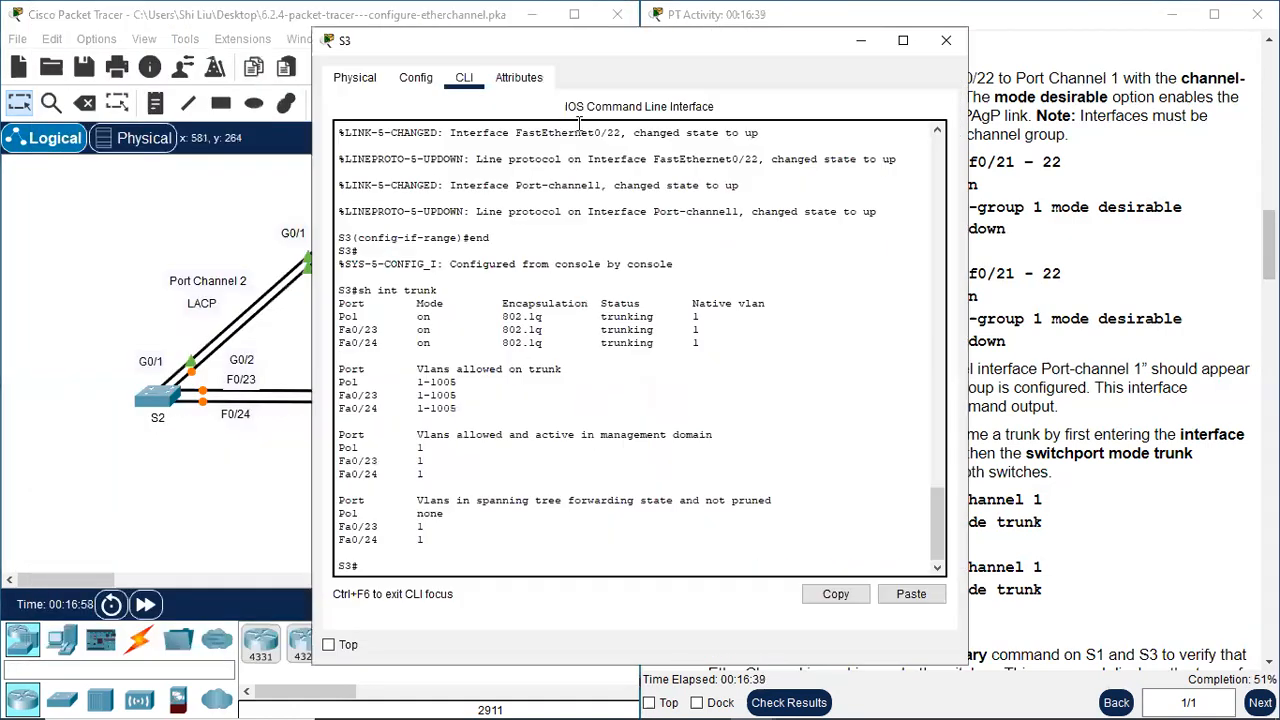
drag(587, 46, 303, 30)
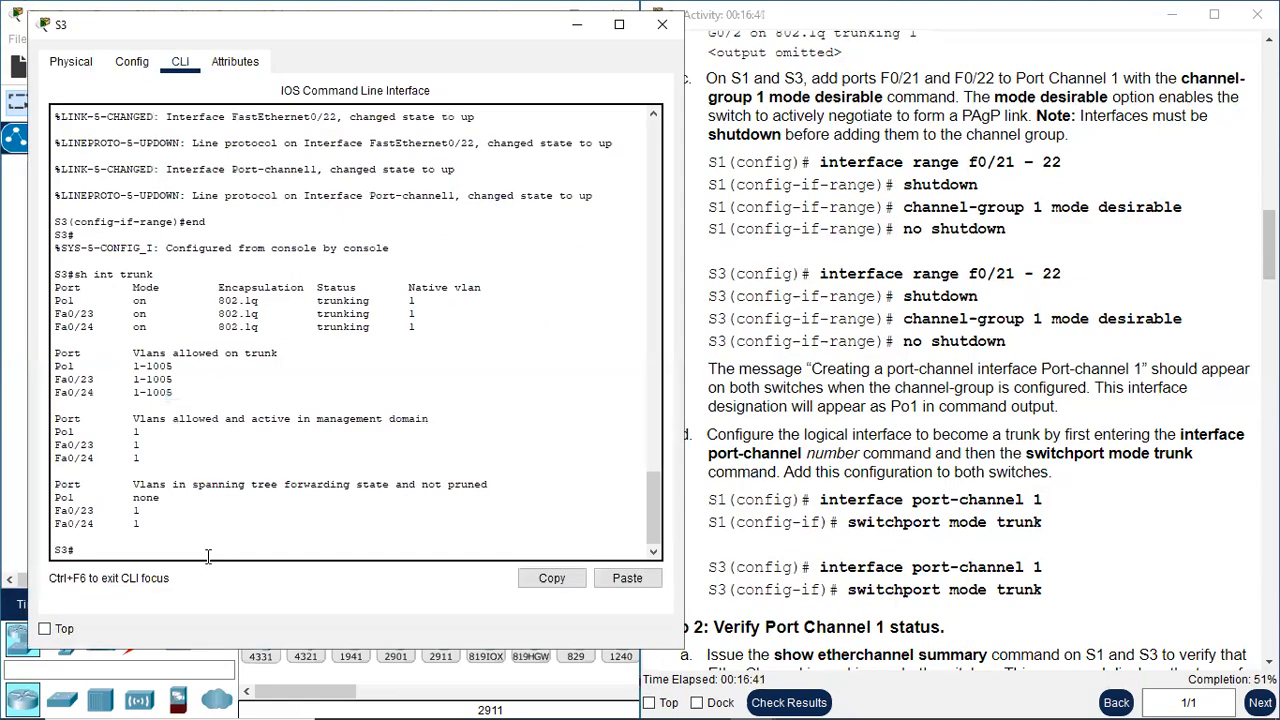
text(conf t)
key(Return)
text(int)
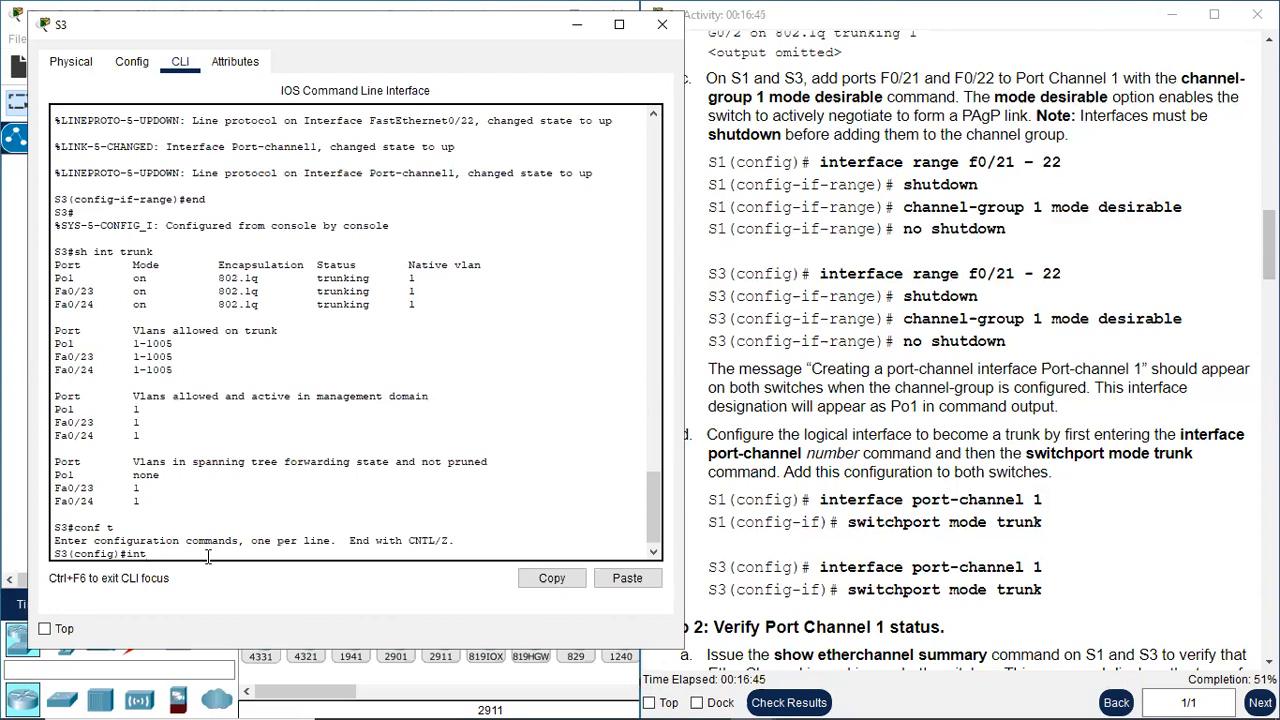
text( port-channel 1)
key(Return)
text(switchoport mode trunk)
key(Return)
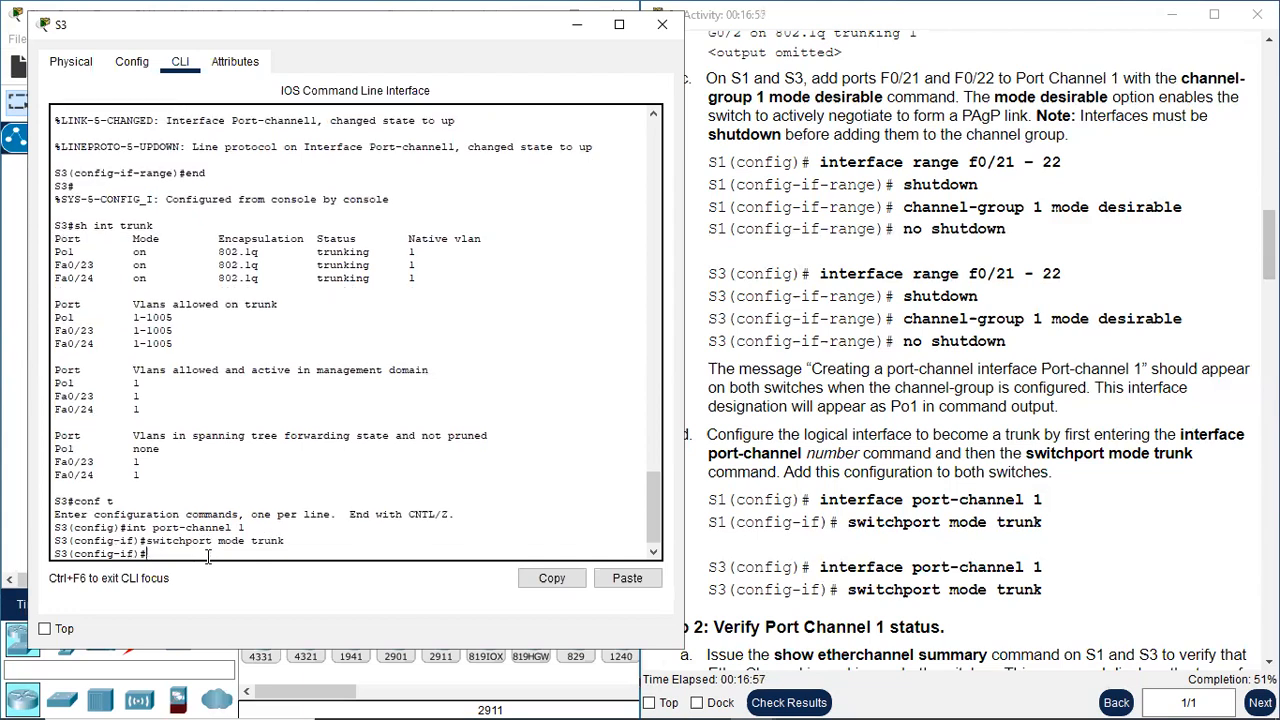
Close S3's window and read Step 2a on verifying Port Channel 1, highlighting the "show etherchannel summary" command
scroll(787, 611, down, 3)
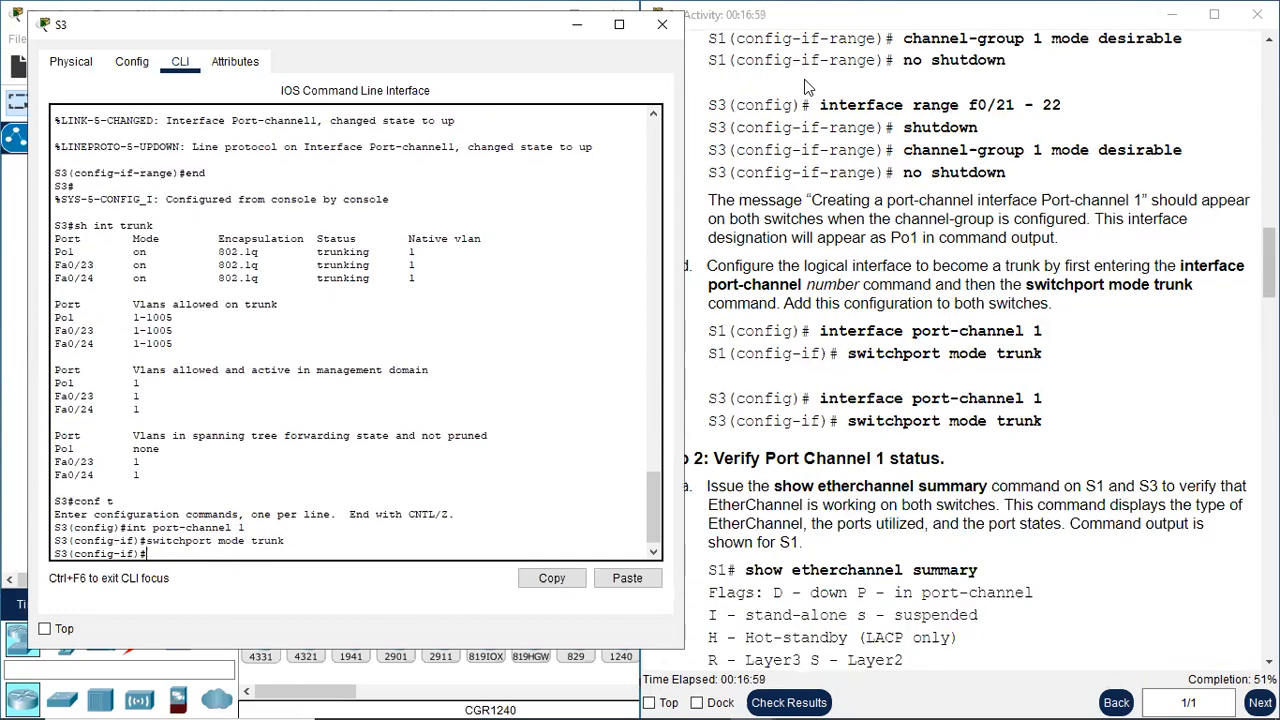
click(662, 24)
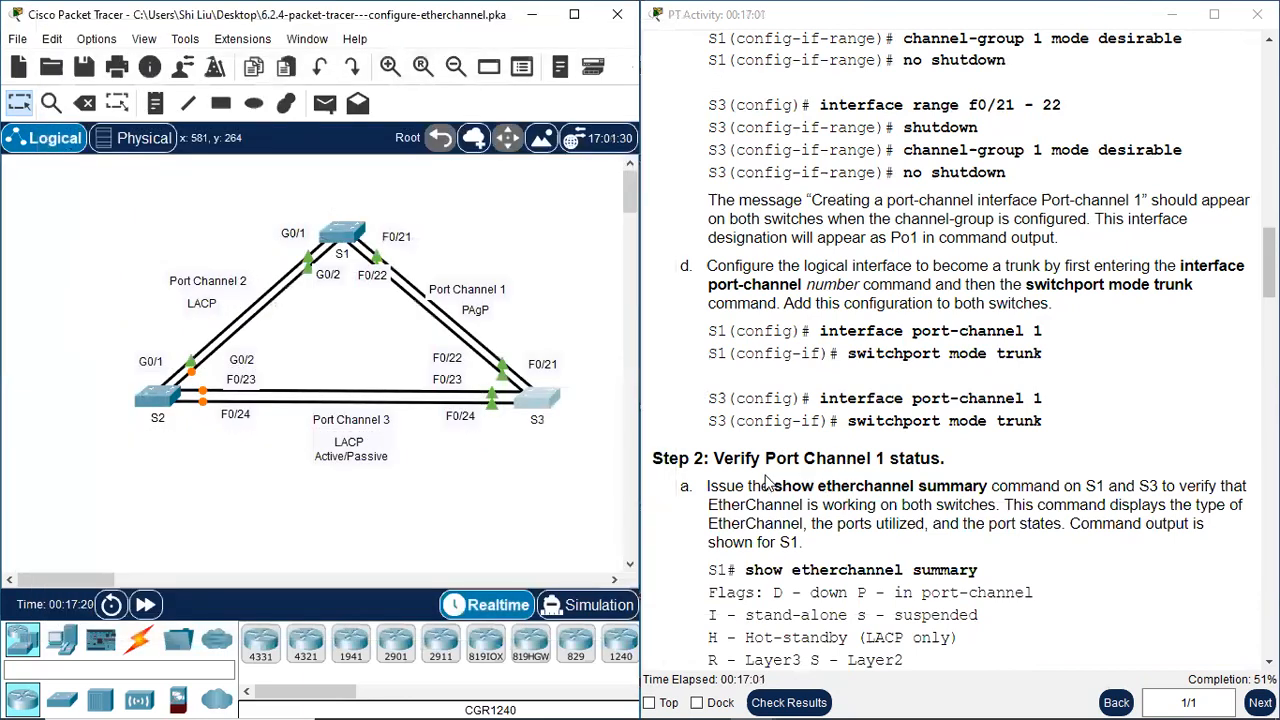
scroll(770, 480, down, 1)
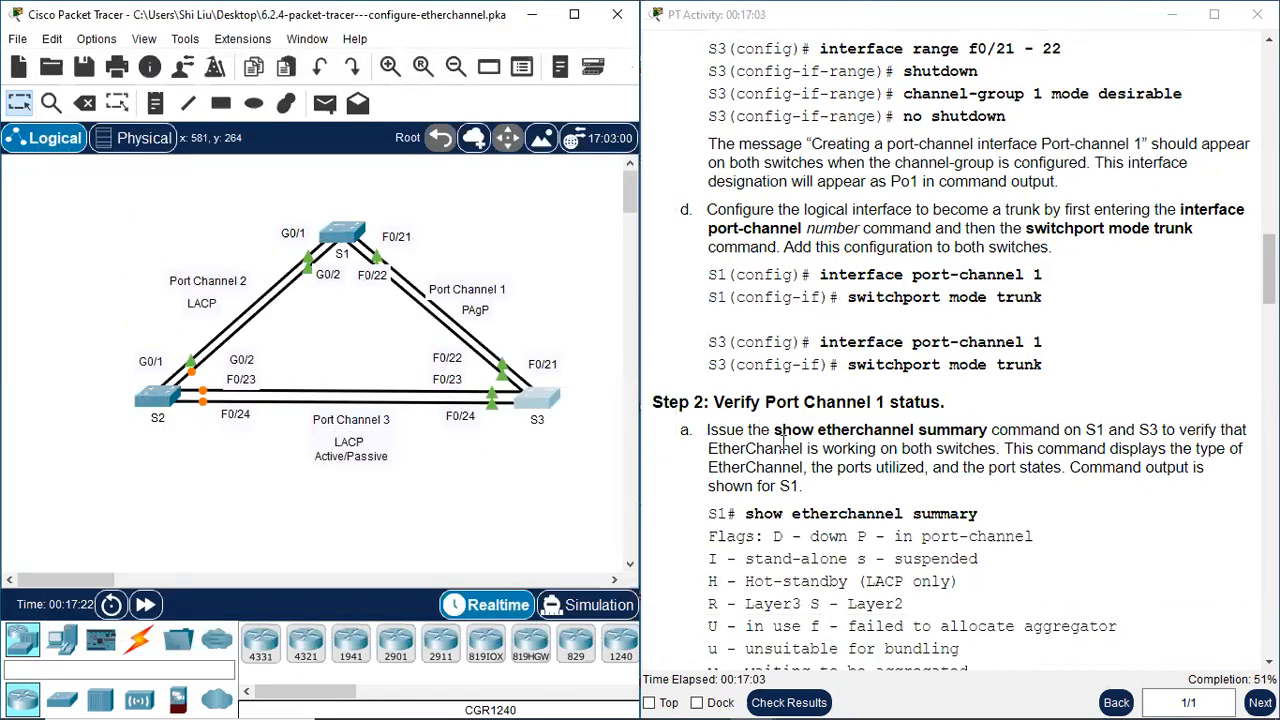
drag(775, 430, 993, 440)
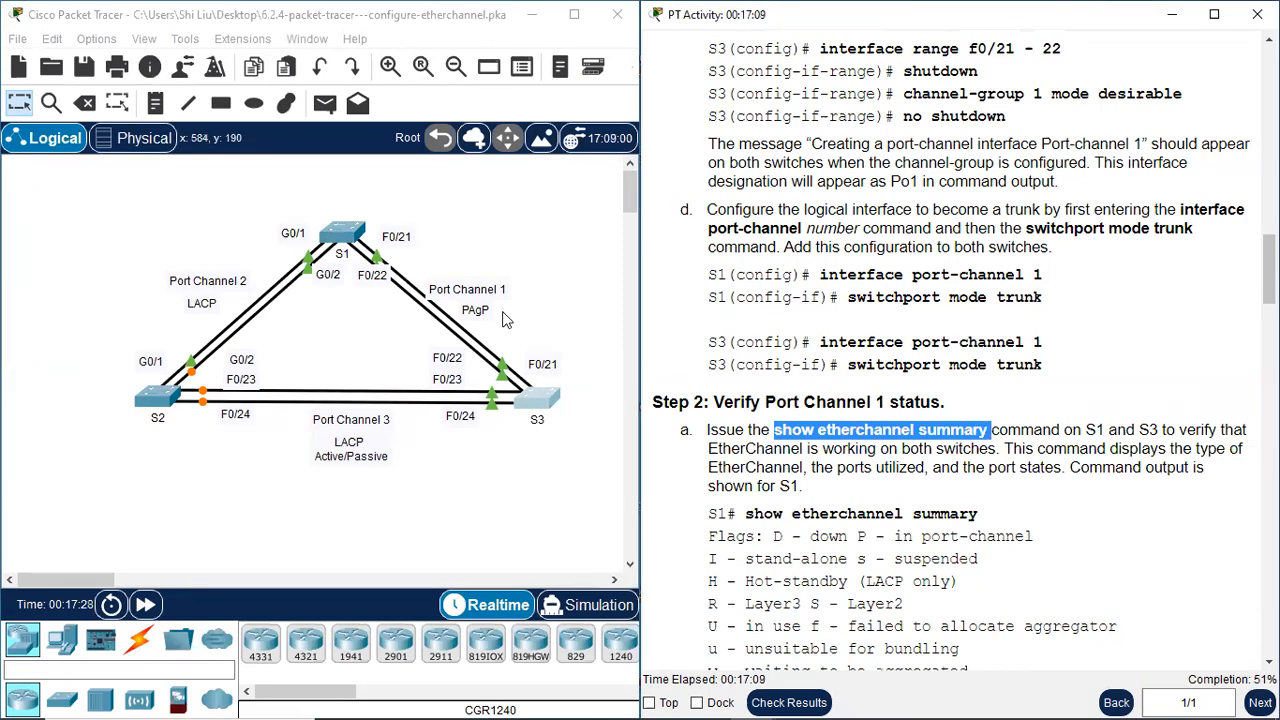
Return S1 to privileged EXEC mode with "end" and run "sh etherchannel summary"
click(348, 232)
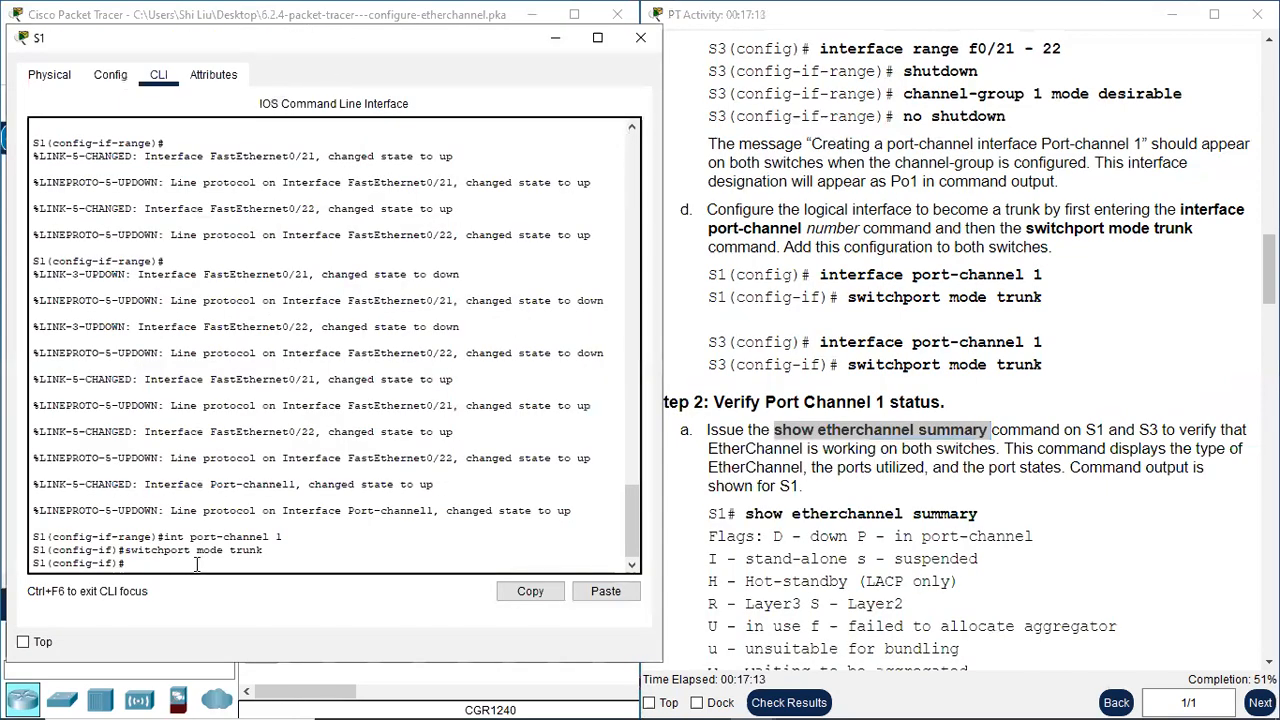
text(end)
key(Return)
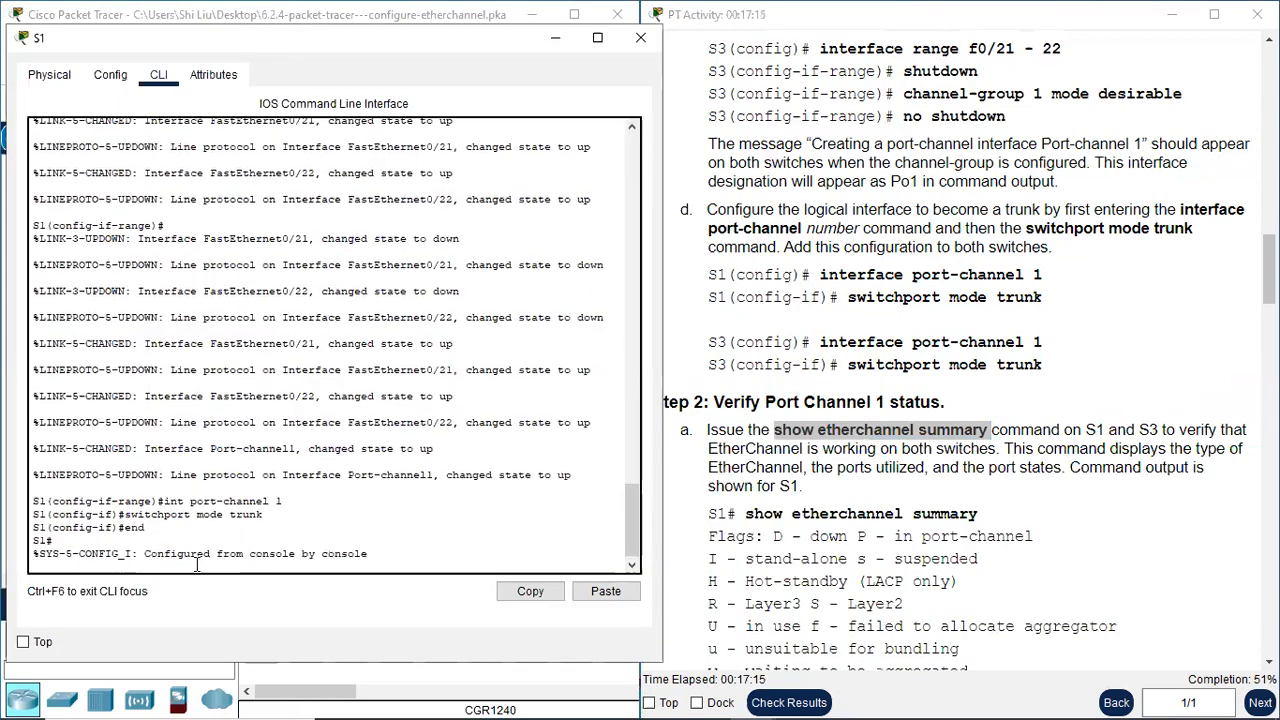
text(sh etherchan)
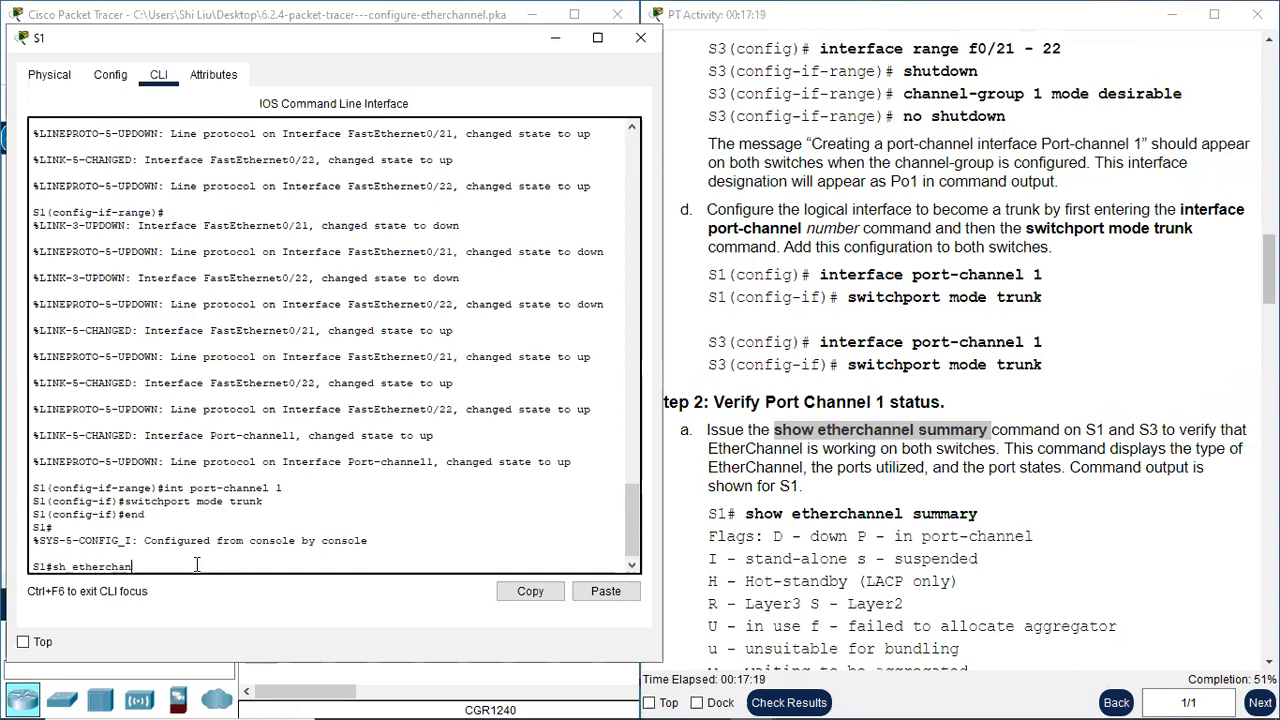
text(nel summary)
key(Return)
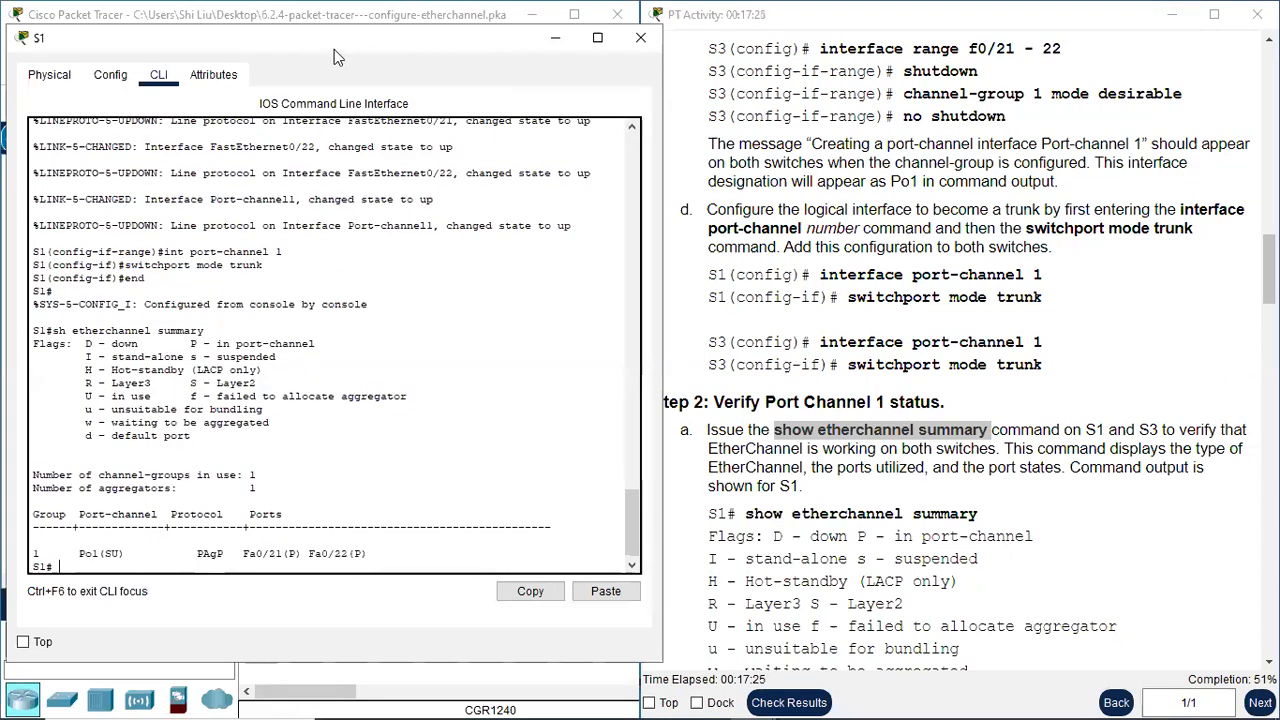
Compare the Po1 flags, protocol and member ports in S1's EtherChannel summary with the flag legend and topology, and close the window
drag(340, 55, 818, 32)
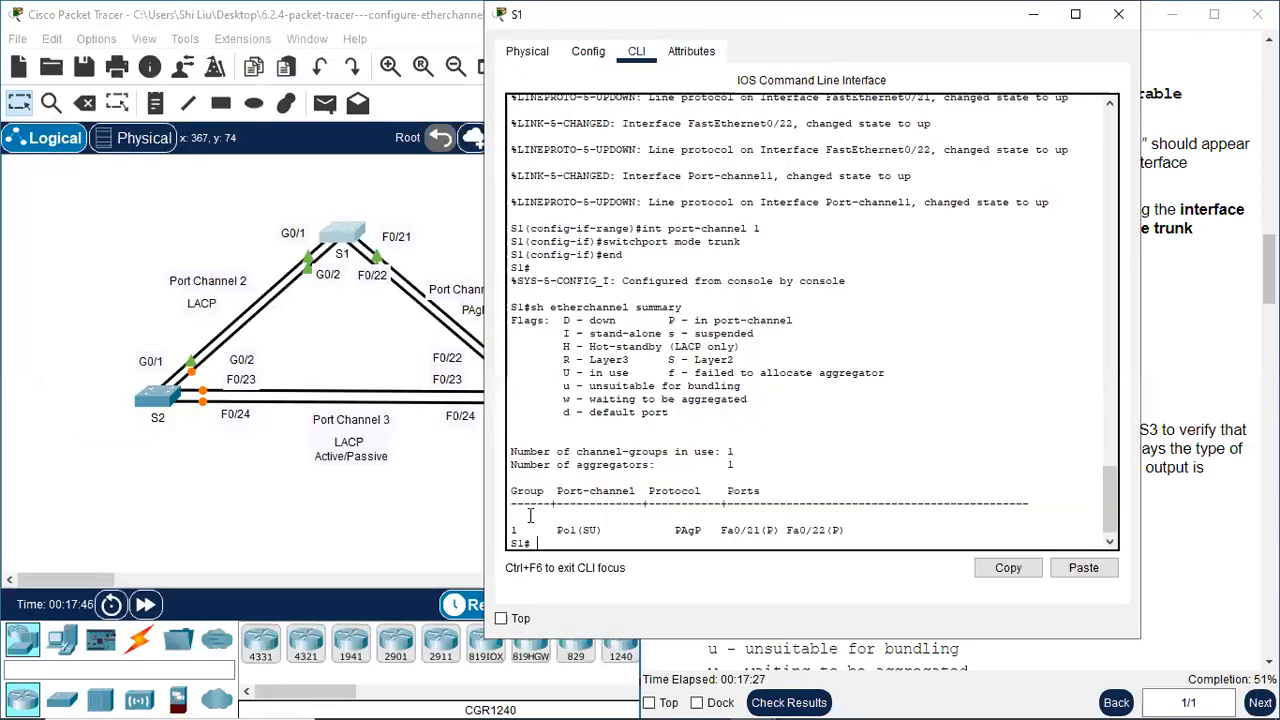
drag(718, 14, 800, 14)
drag(642, 521, 681, 532)
click(652, 530)
drag(749, 360, 834, 360)
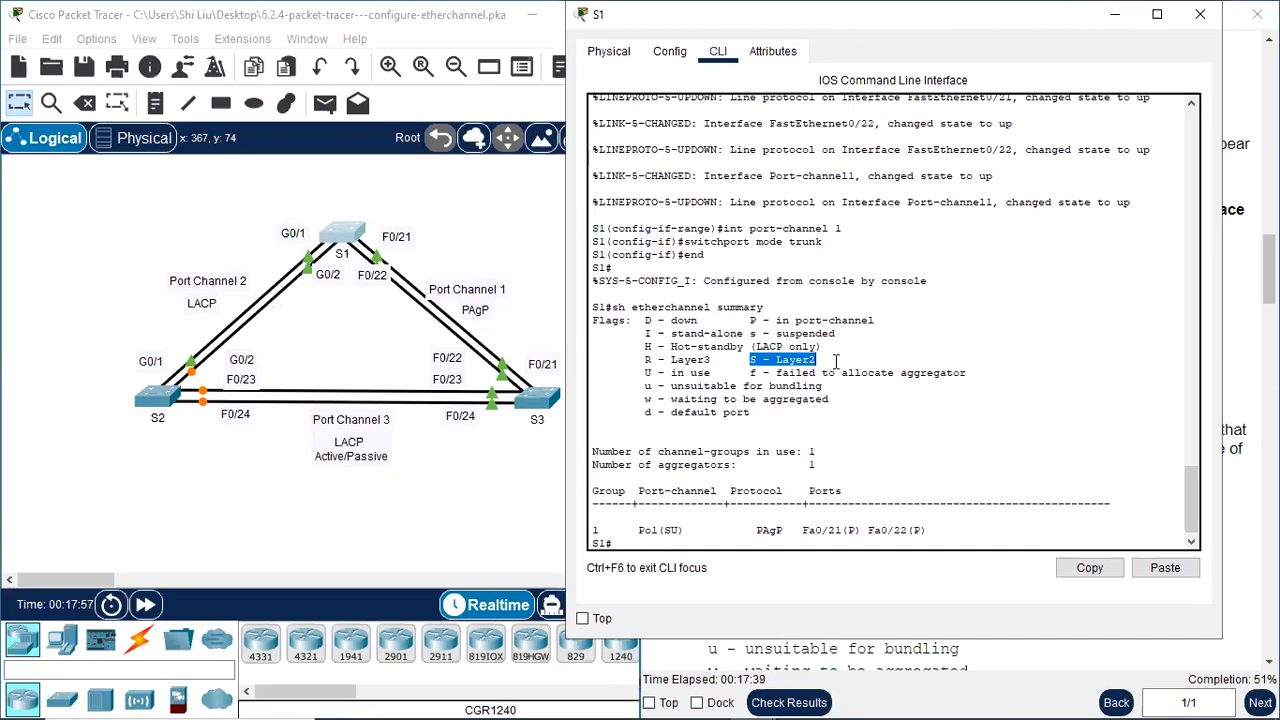
drag(645, 372, 710, 373)
drag(757, 531, 793, 535)
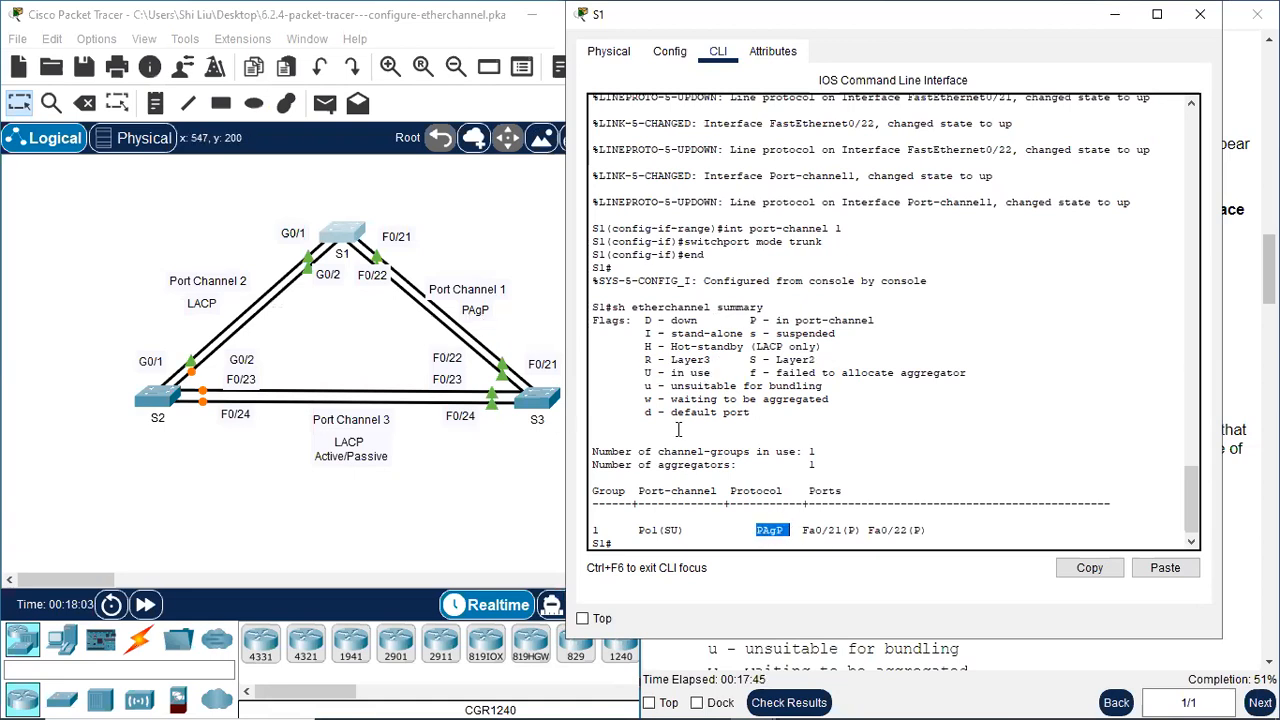
drag(806, 531, 908, 531)
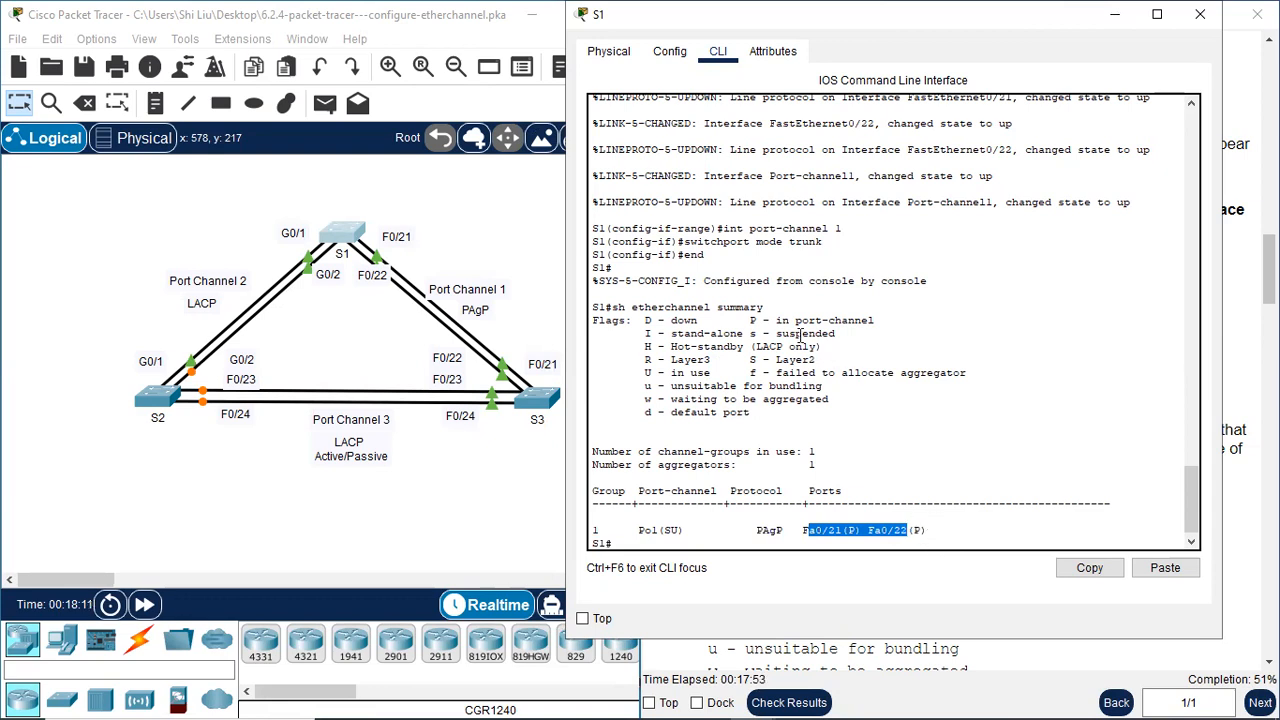
drag(796, 320, 884, 331)
drag(616, 530, 593, 517)
click(1200, 14)
Open S3's command line, leave configuration mode with "end" and run "sh etherchannel summary"
click(562, 405)
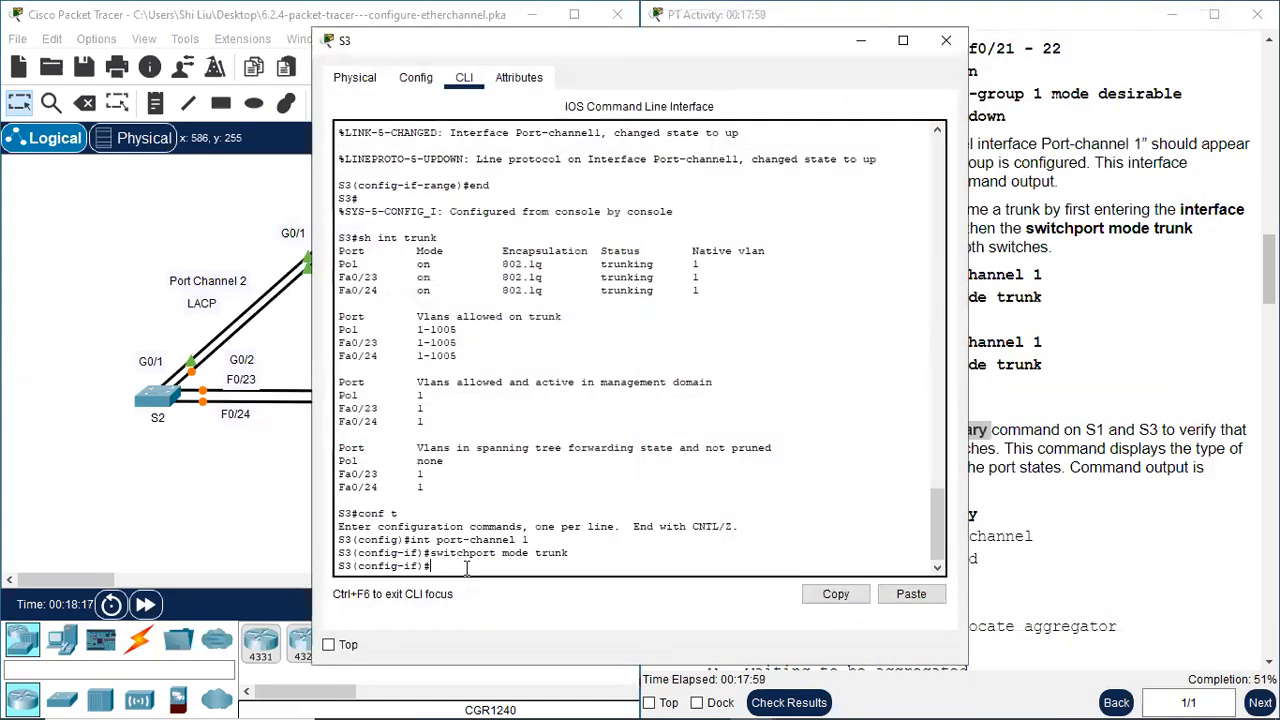
text(end)
key(Return)
text(sh etherchannel summary)
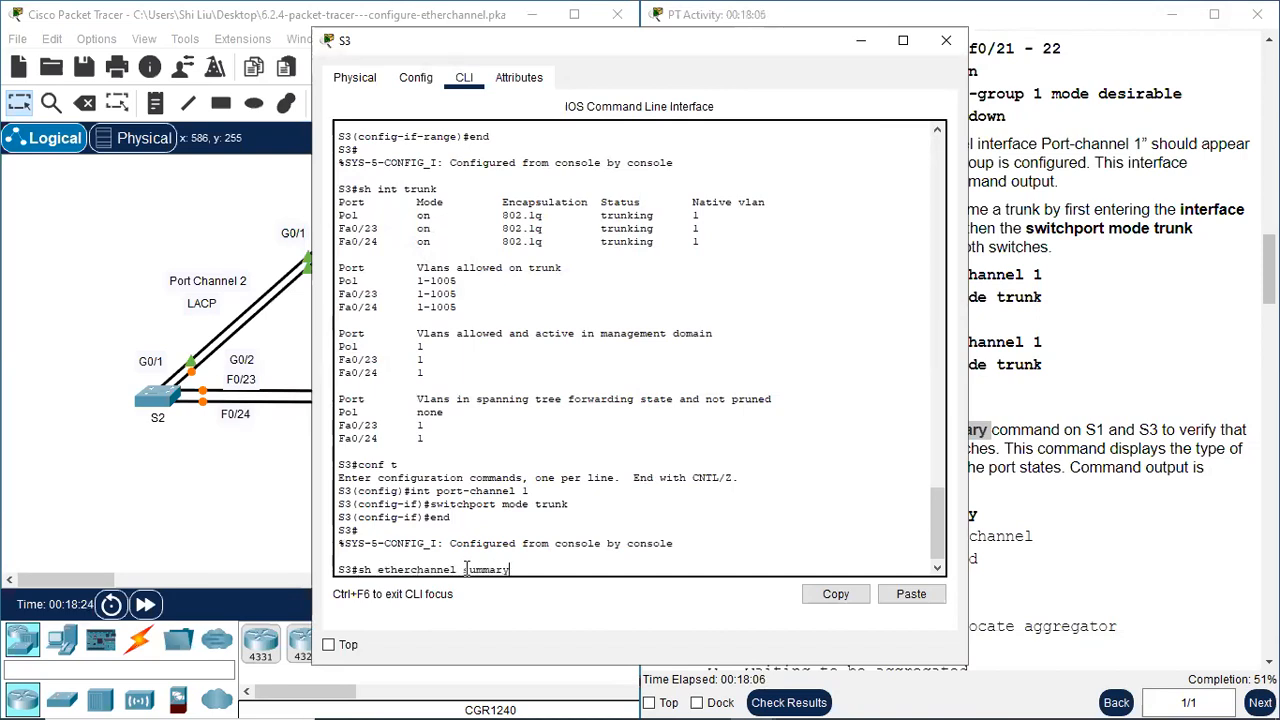
key(Return)
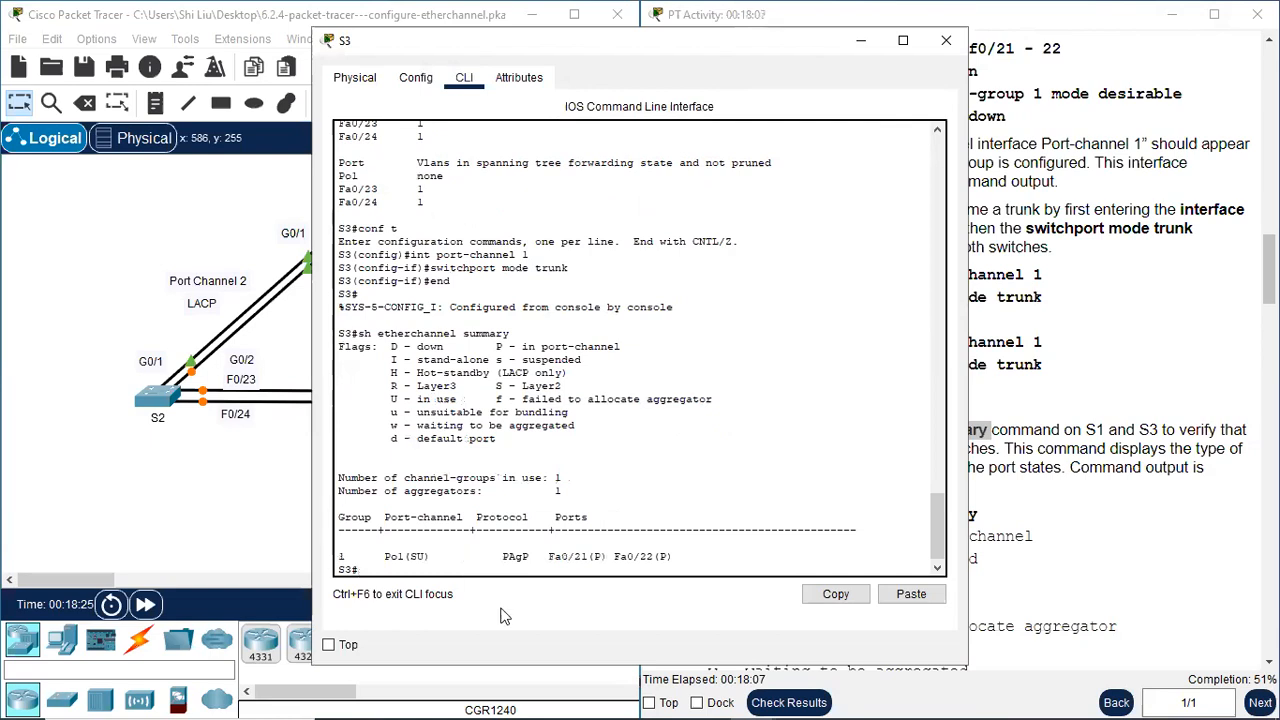
Examine the port-channel, protocol and port entries in S3's EtherChannel summary, then close the window
drag(380, 558, 389, 560)
click(412, 557)
drag(420, 557, 671, 559)
click(504, 557)
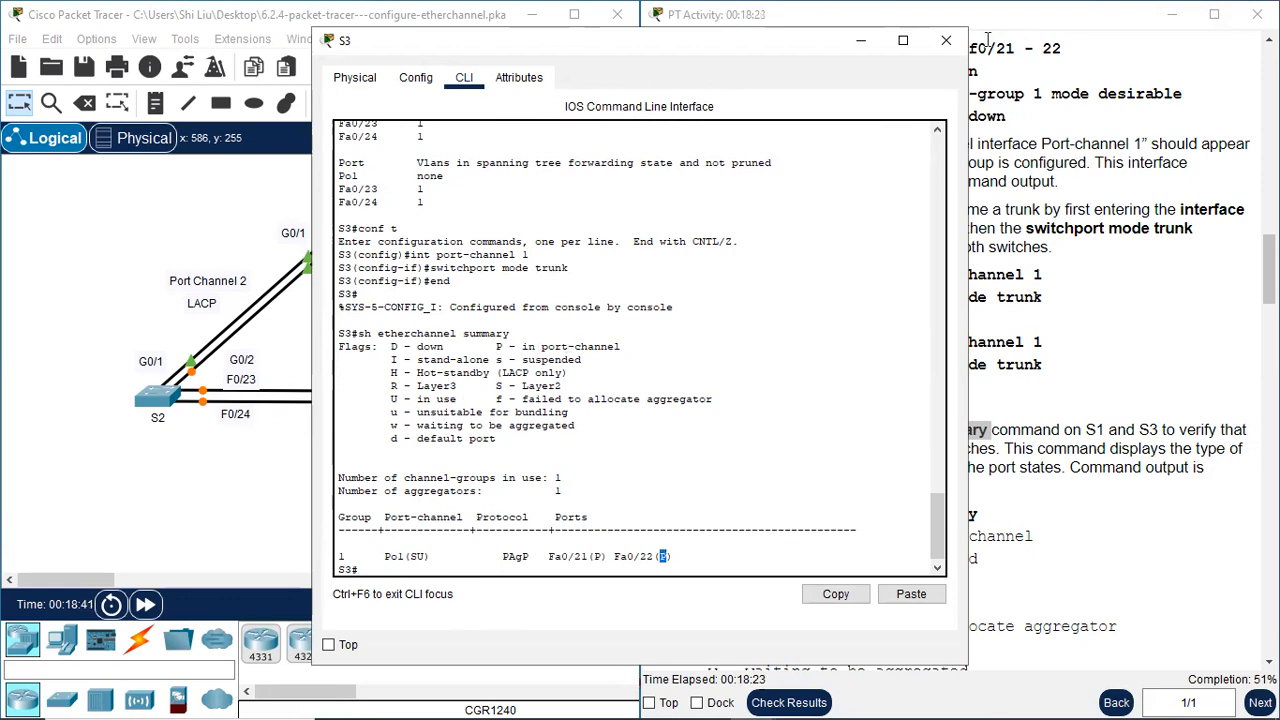
click(946, 40)
Read Step 2b and the Part 3 instructions on configuring Port Channel 2 as an 802.3ad LACP EtherChannel
scroll(1020, 402, down, 5)
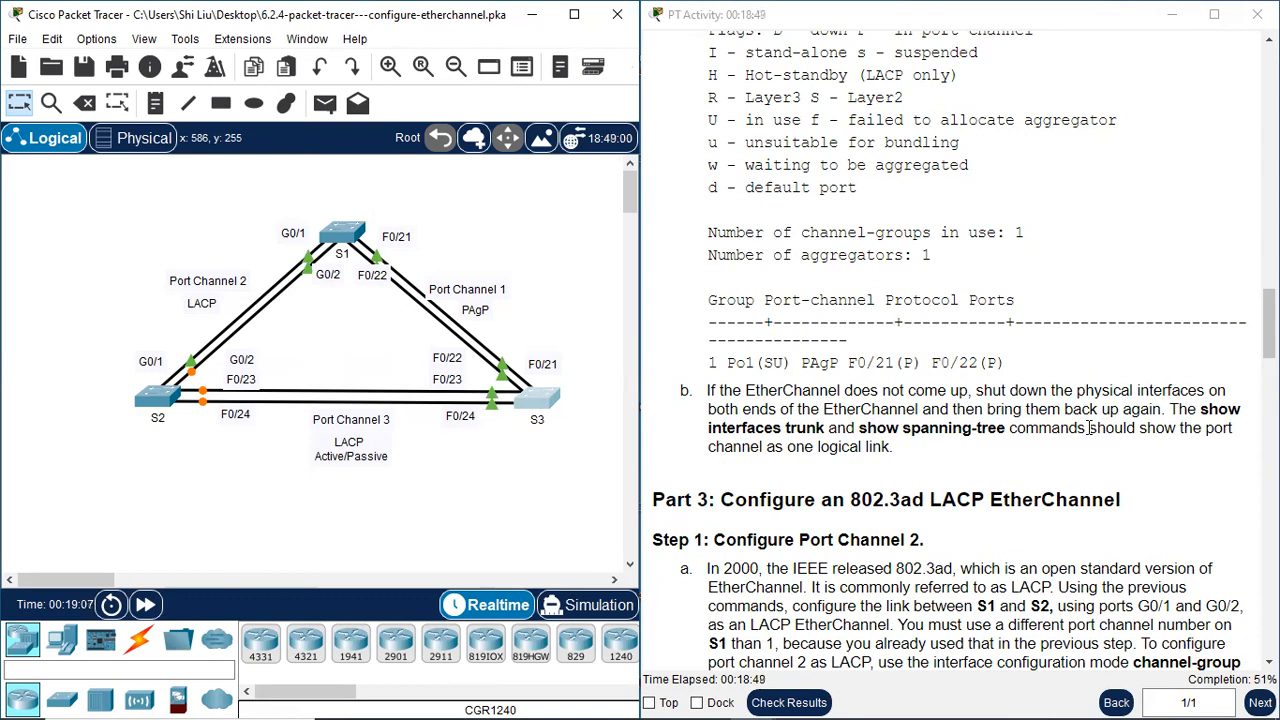
scroll(970, 490, down, 2)
drag(716, 390, 846, 387)
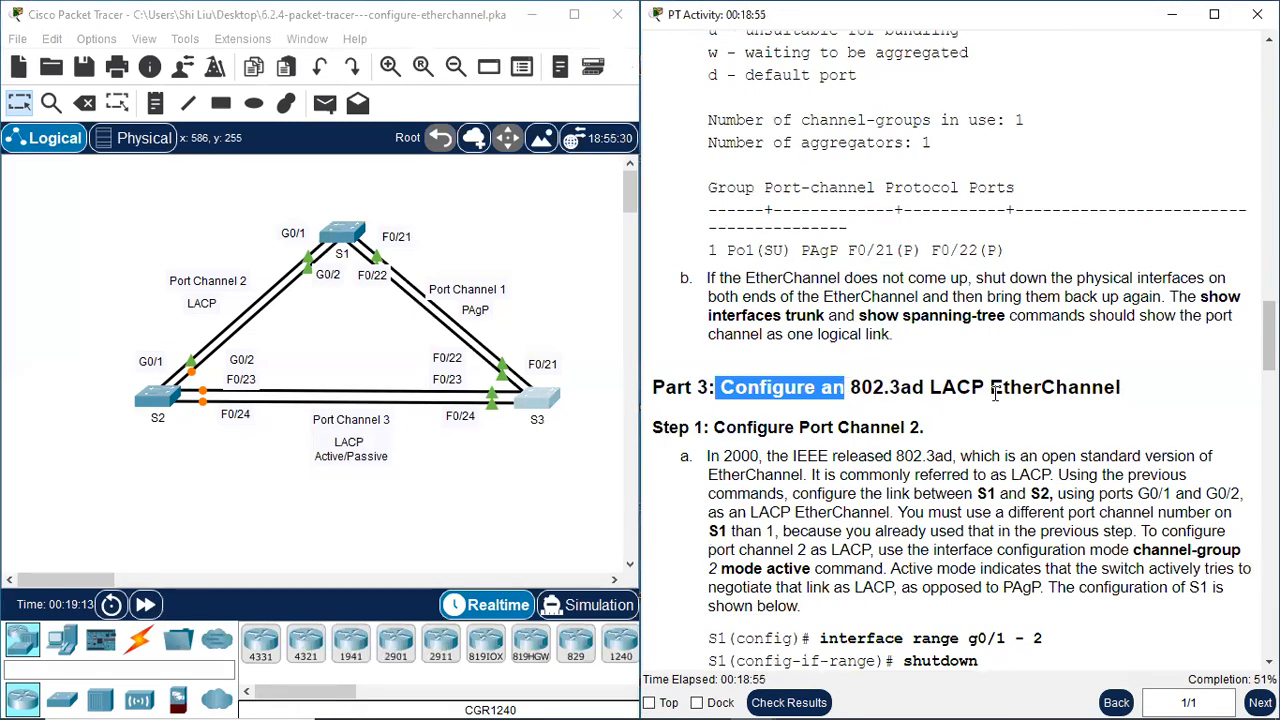
scroll(1100, 370, down, 3)
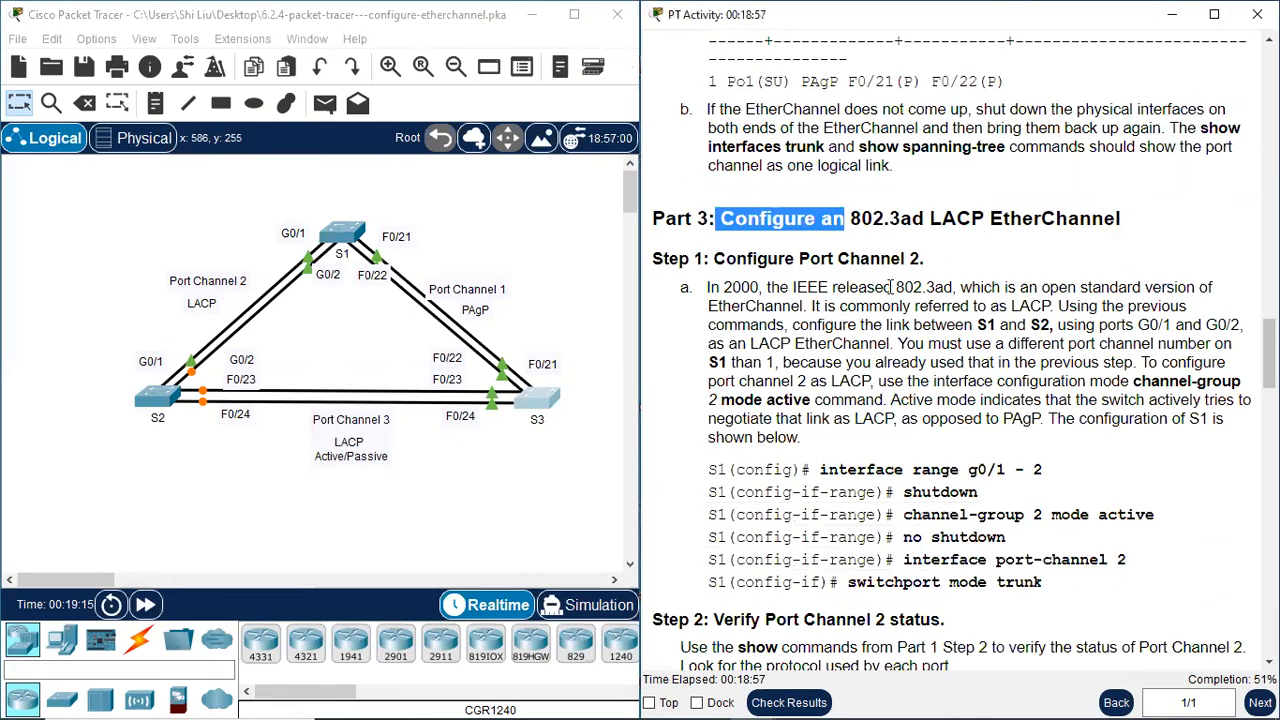
drag(811, 263, 935, 262)
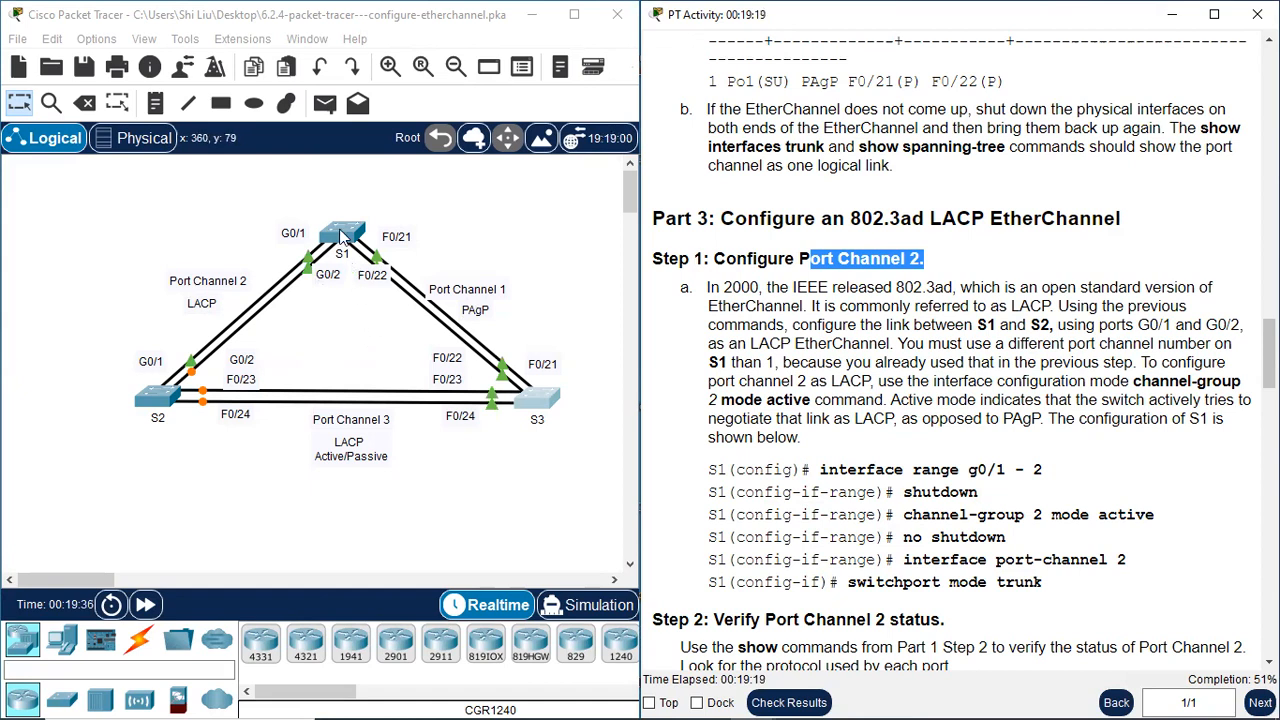
Open S1's command line beside the topology and enter global configuration mode with "conf t"
drag(340, 238, 345, 237)
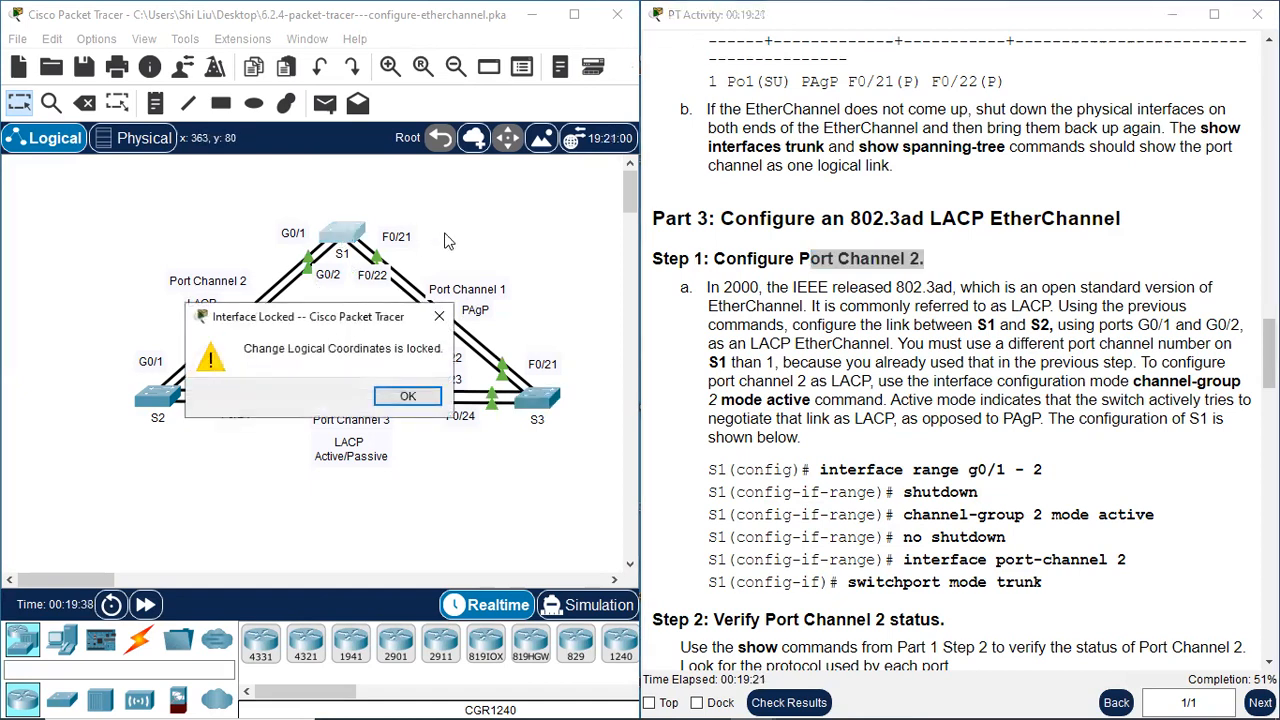
click(393, 396)
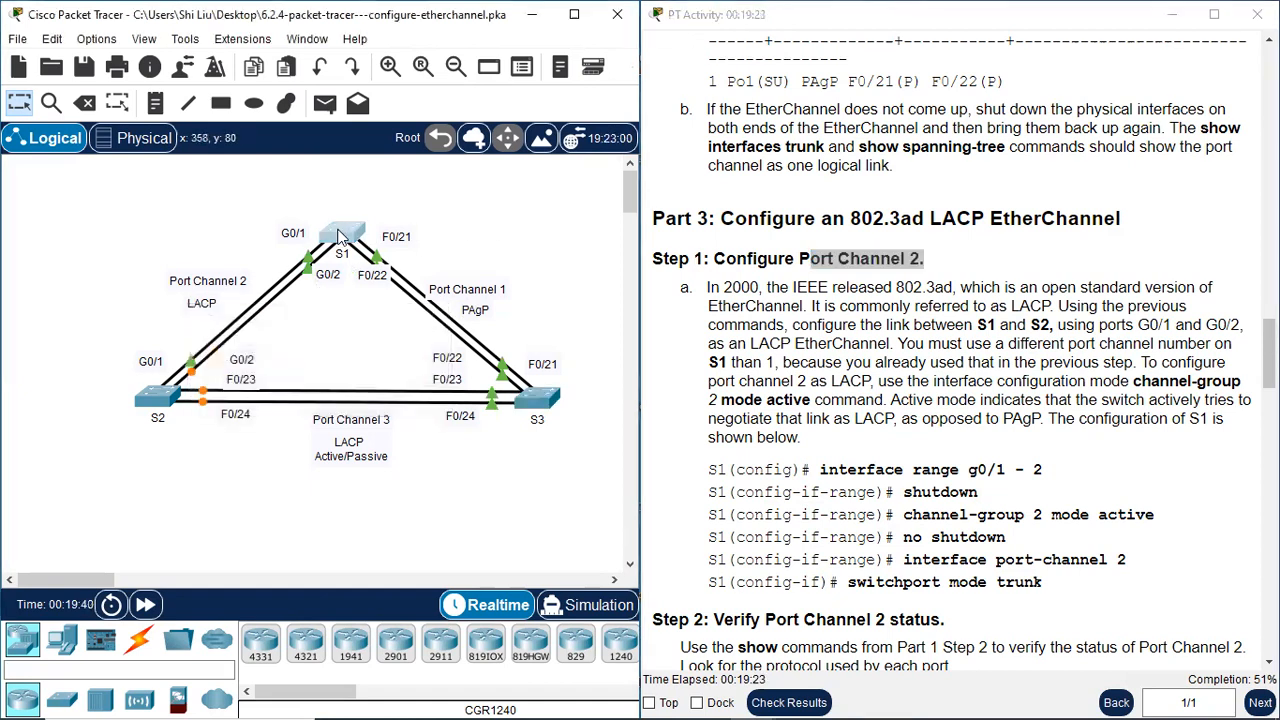
click(342, 238)
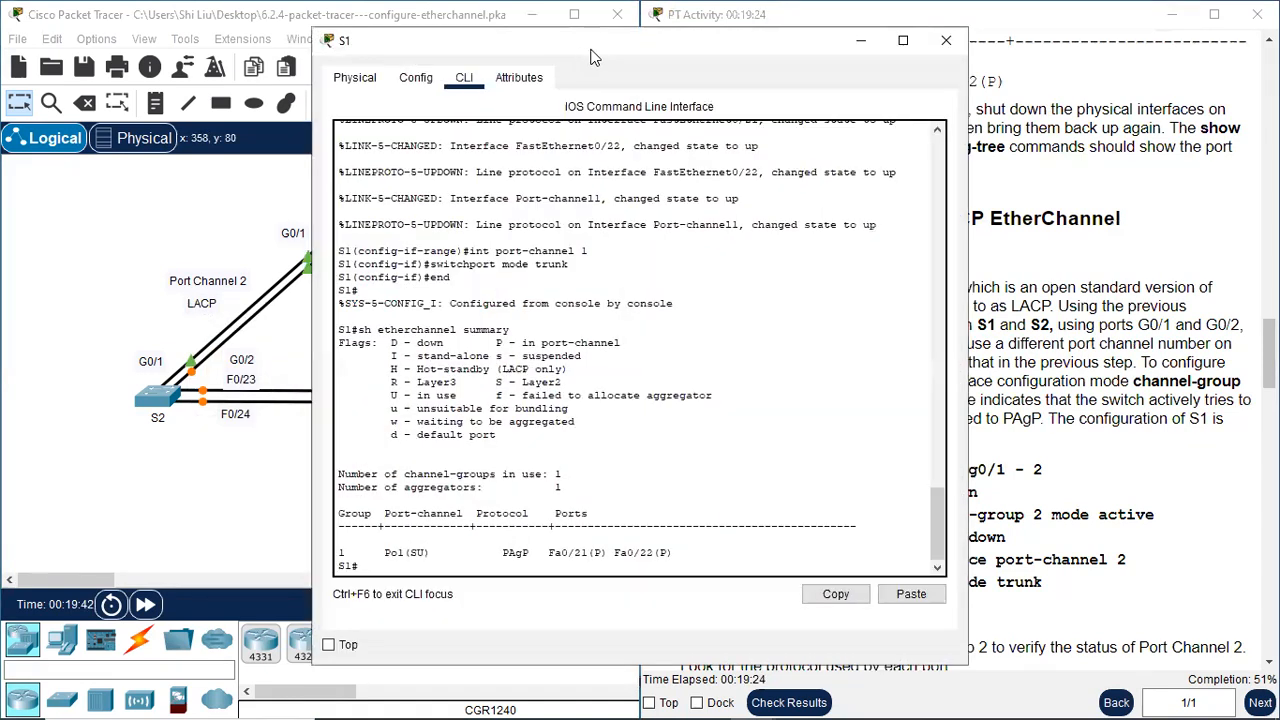
drag(590, 57, 757, 33)
key(Return)
key(Return)
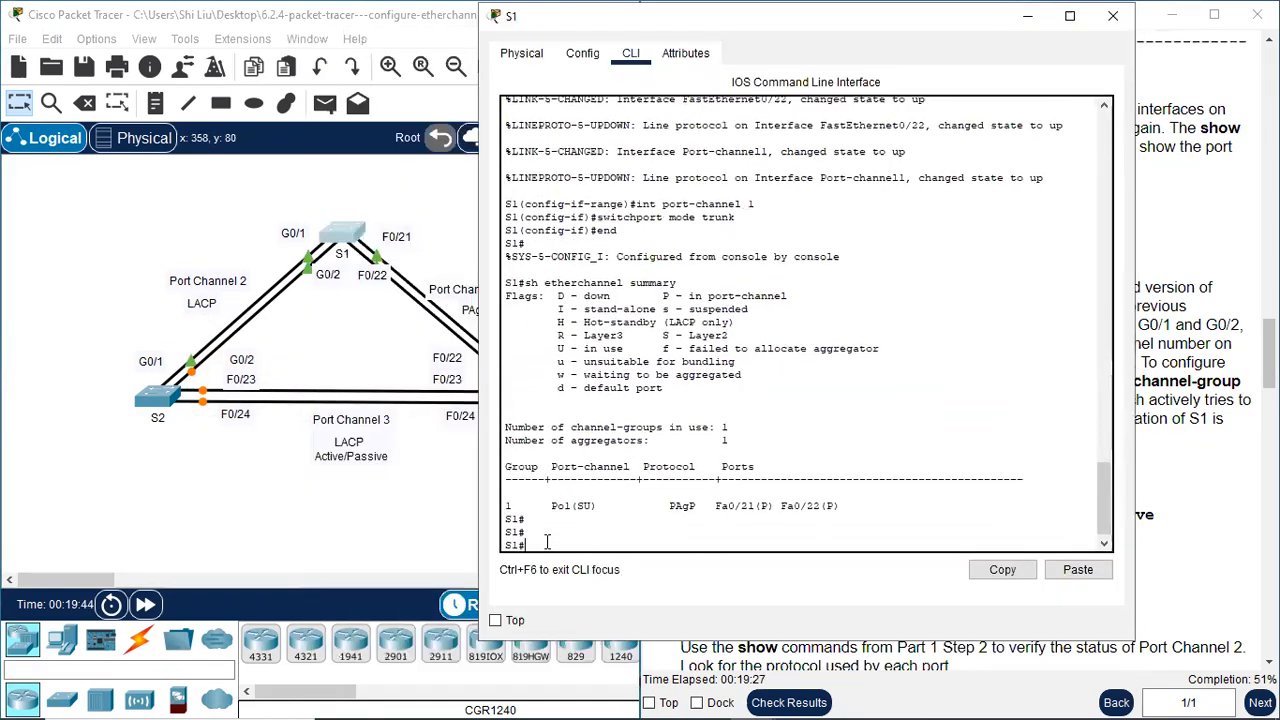
text(conf t)
key(Return)
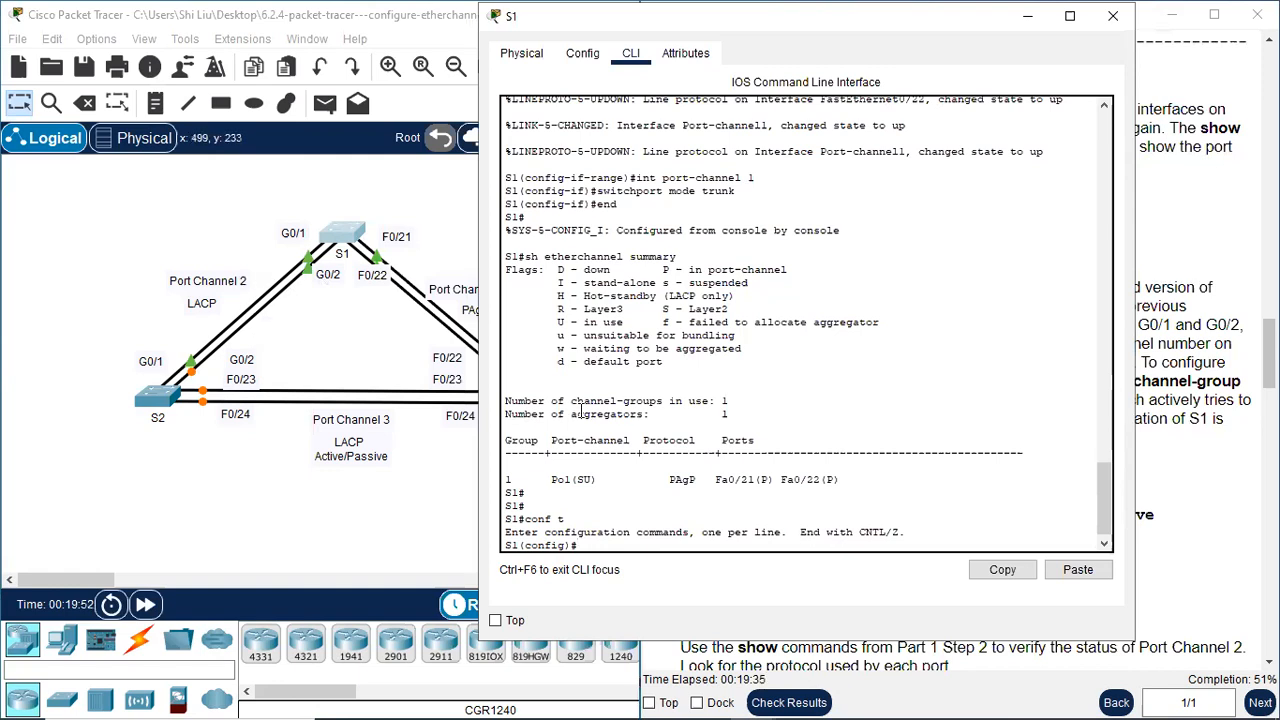
Select S1's interface range g0/1-2 and disable both ports with "shutdown"
text(nt ragnge g0/1-2)
key(Return)
text(shutdown)
key(Return)
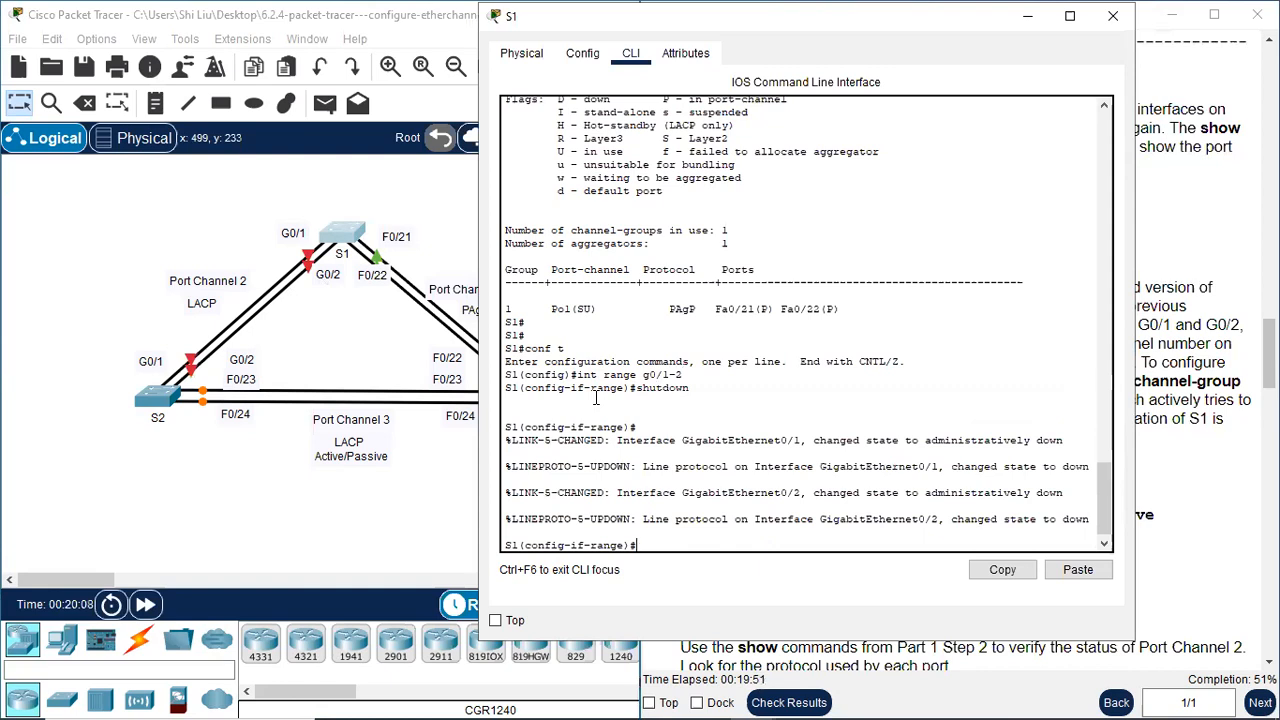
Assign S1's interface range g0/1-2 to LACP channel group 2 with "channel-group 2 mode active"
text(channel-gr)
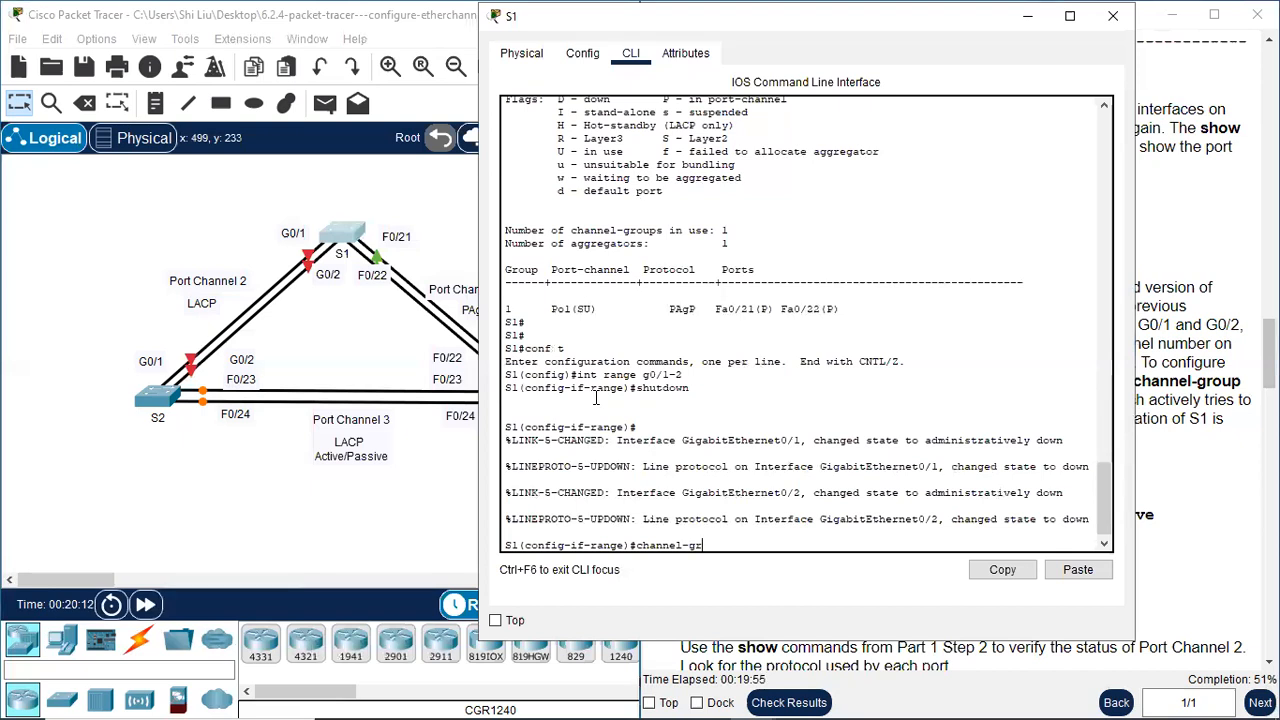
text(oup 2 mode)
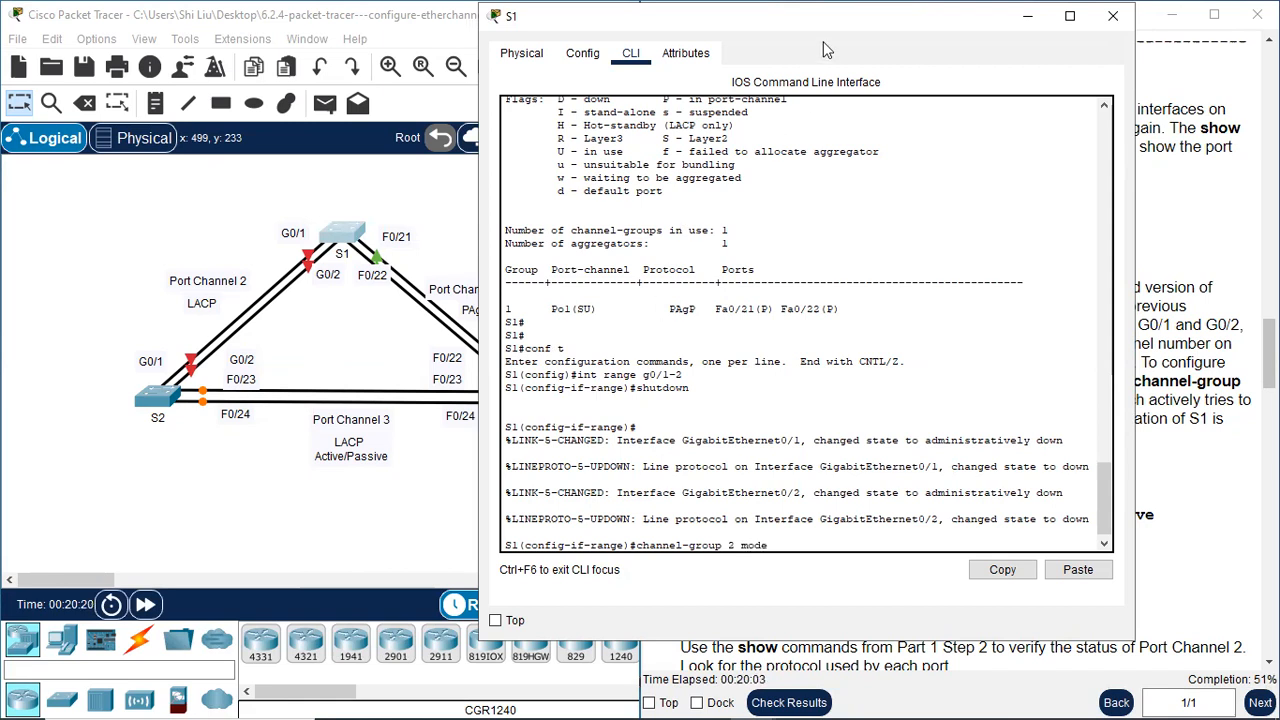
drag(815, 25, 433, 59)
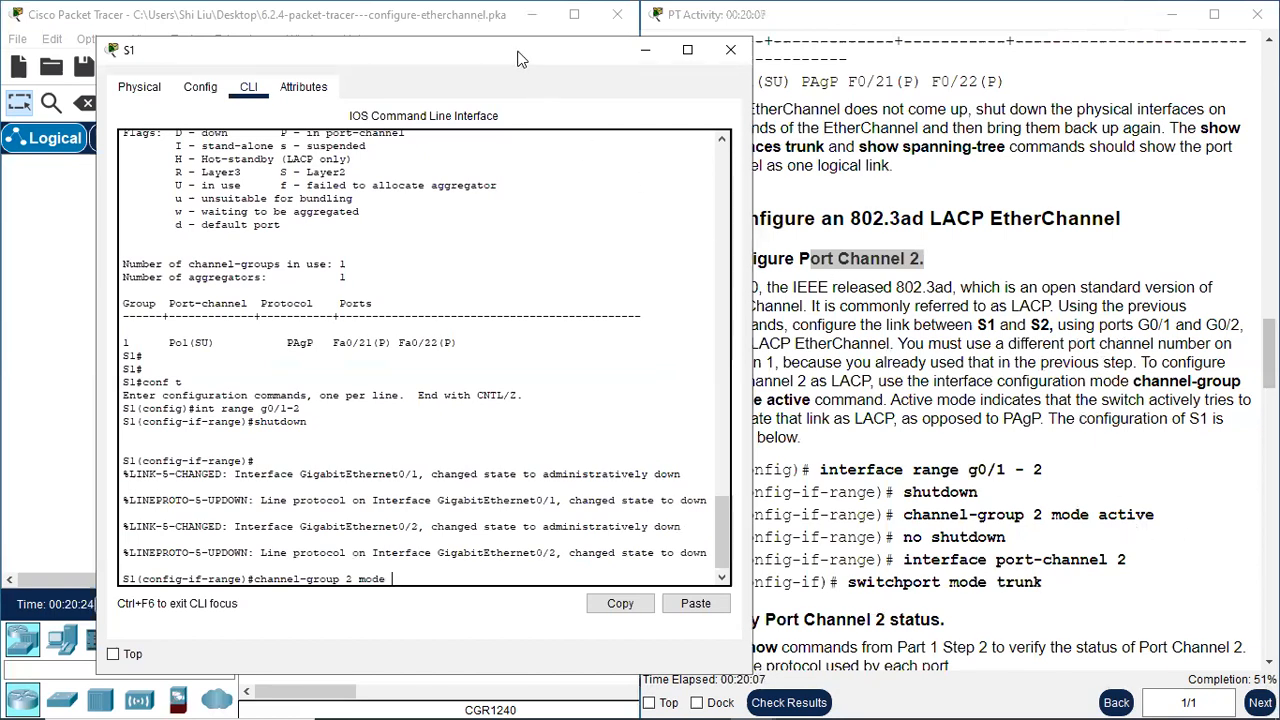
drag(518, 57, 740, 63)
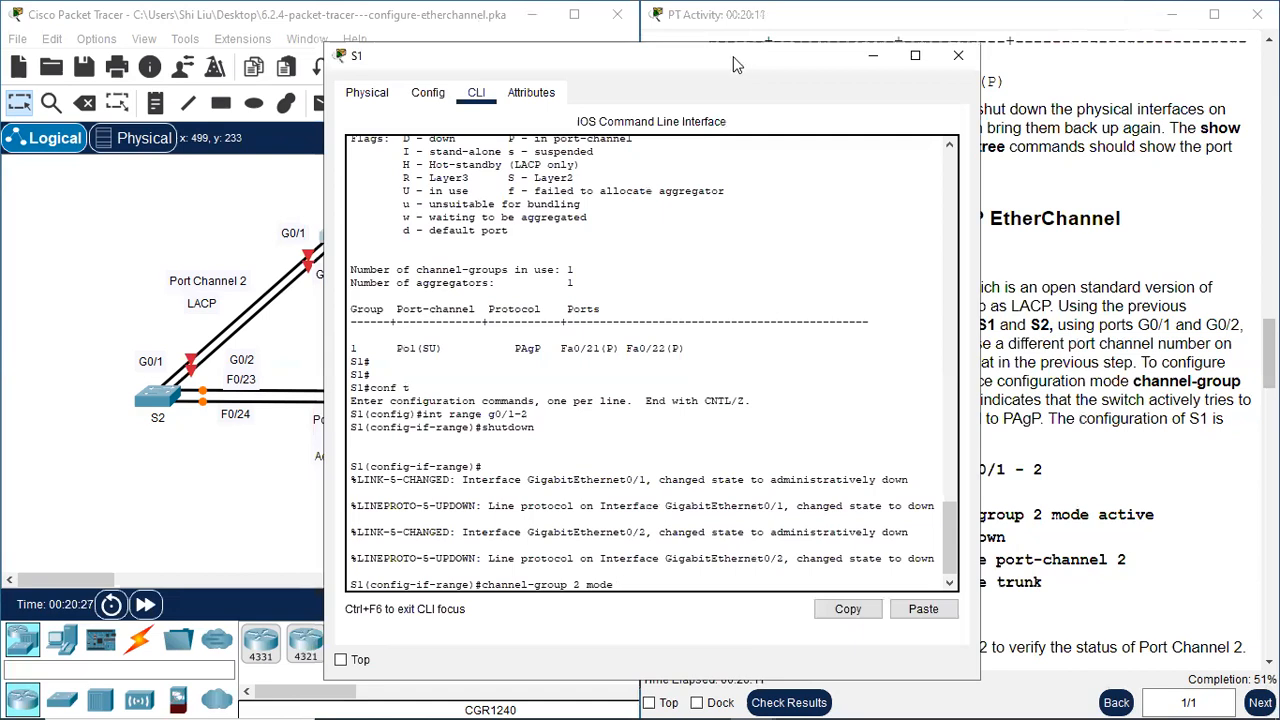
drag(737, 65, 477, 105)
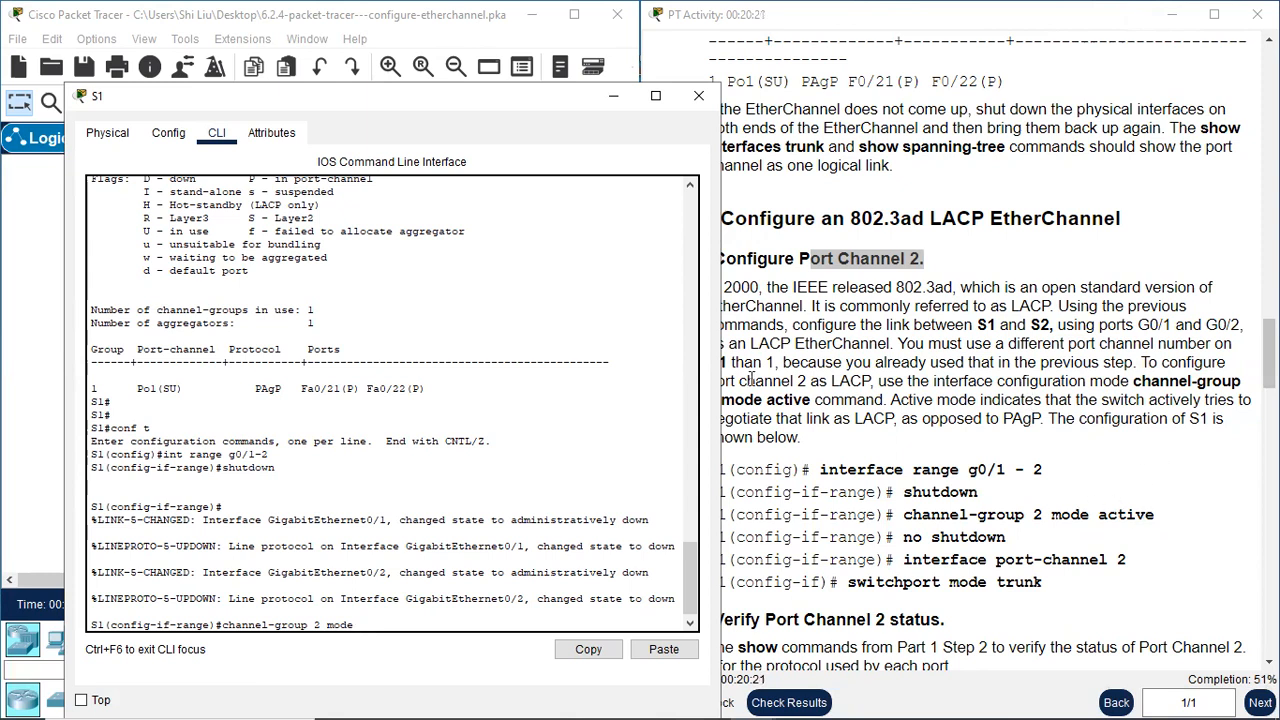
drag(551, 92, 994, 38)
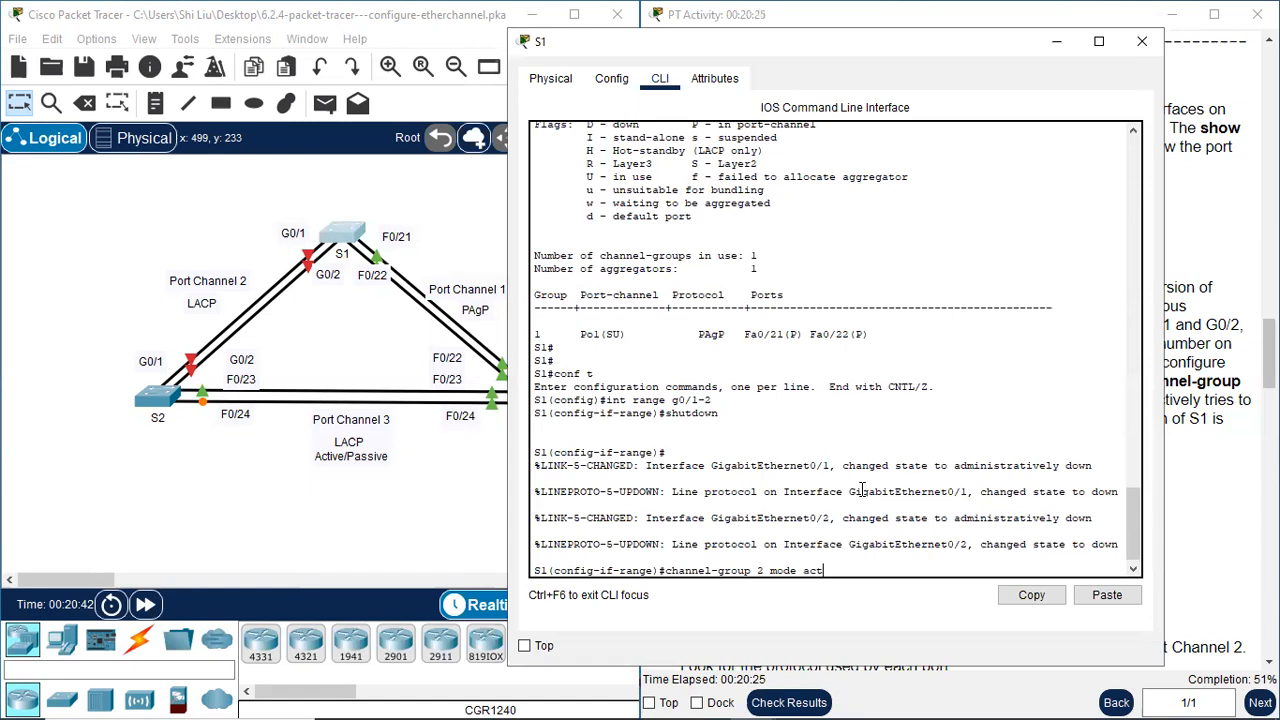
text(ve)
key(Return)
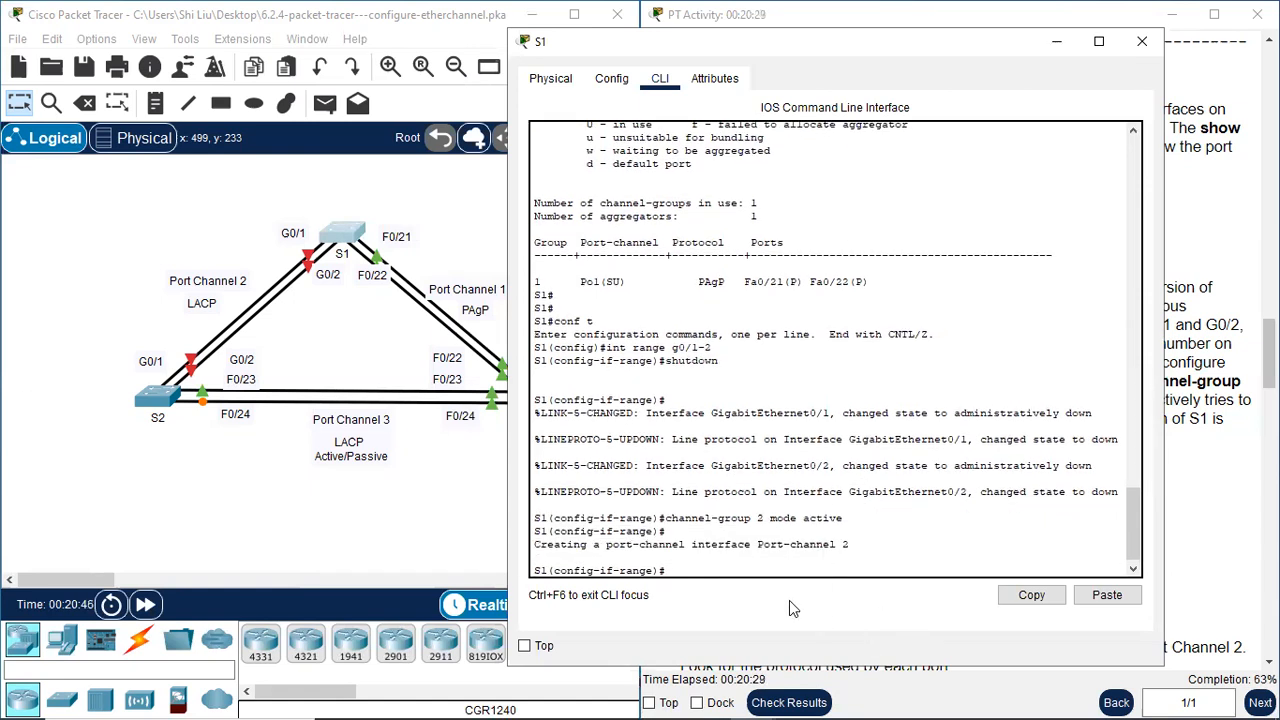
Re-enable S1's ports g0/1-2 with "no shutdown"
drag(757, 544, 858, 545)
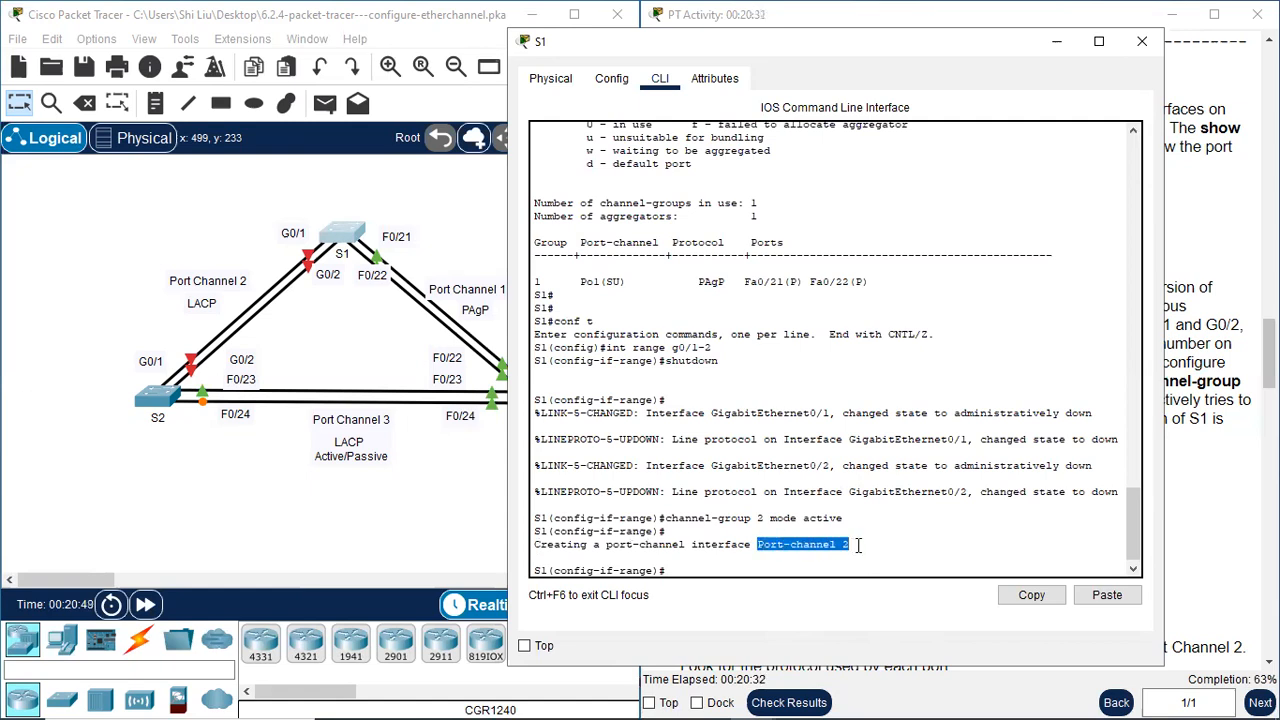
click(710, 573)
text(no shutdown)
key(Return)
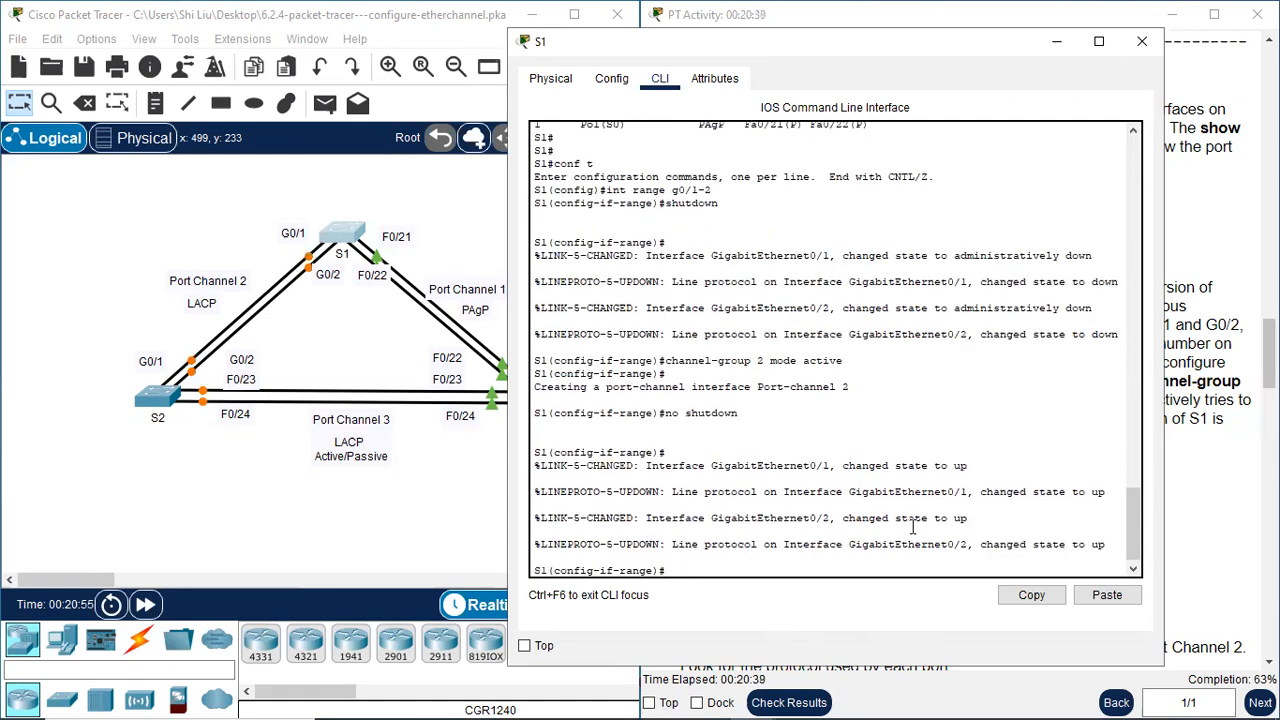
Configure S1's port-channel 2 interface as a trunk with "switchport mode trunk" and close the S1 window
drag(896, 45, 500, 41)
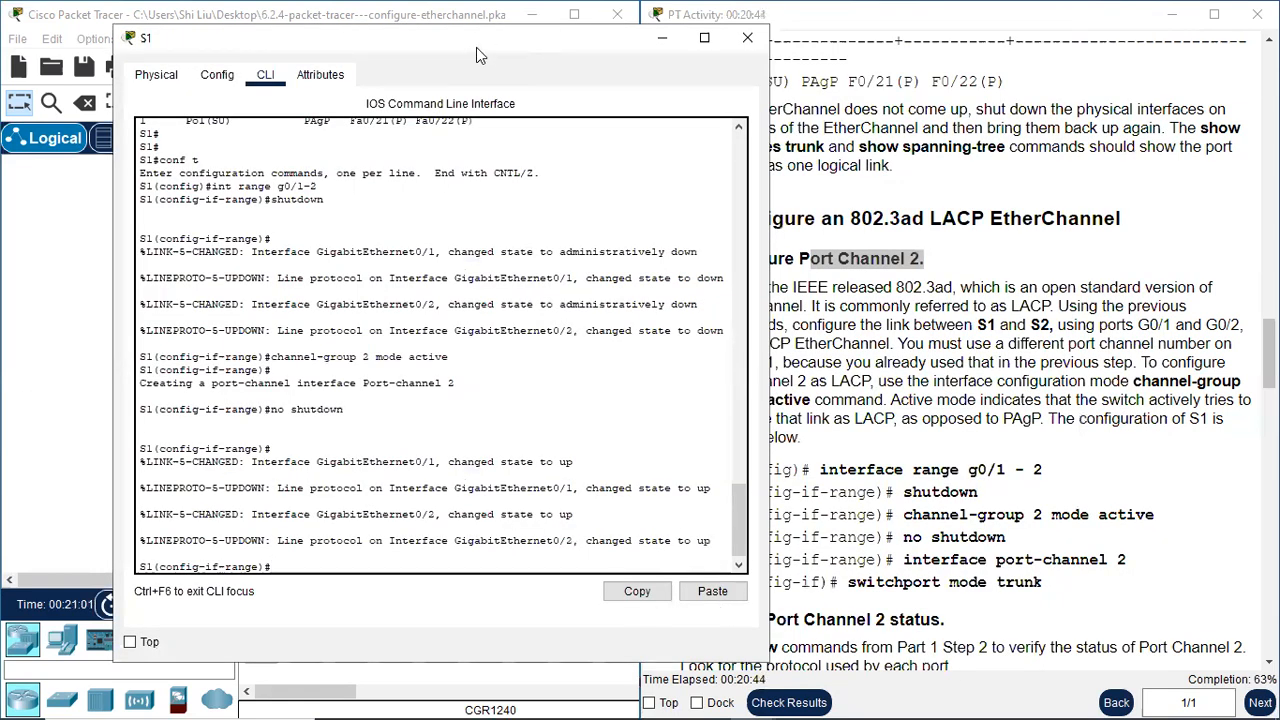
drag(476, 47, 854, 34)
text(int)
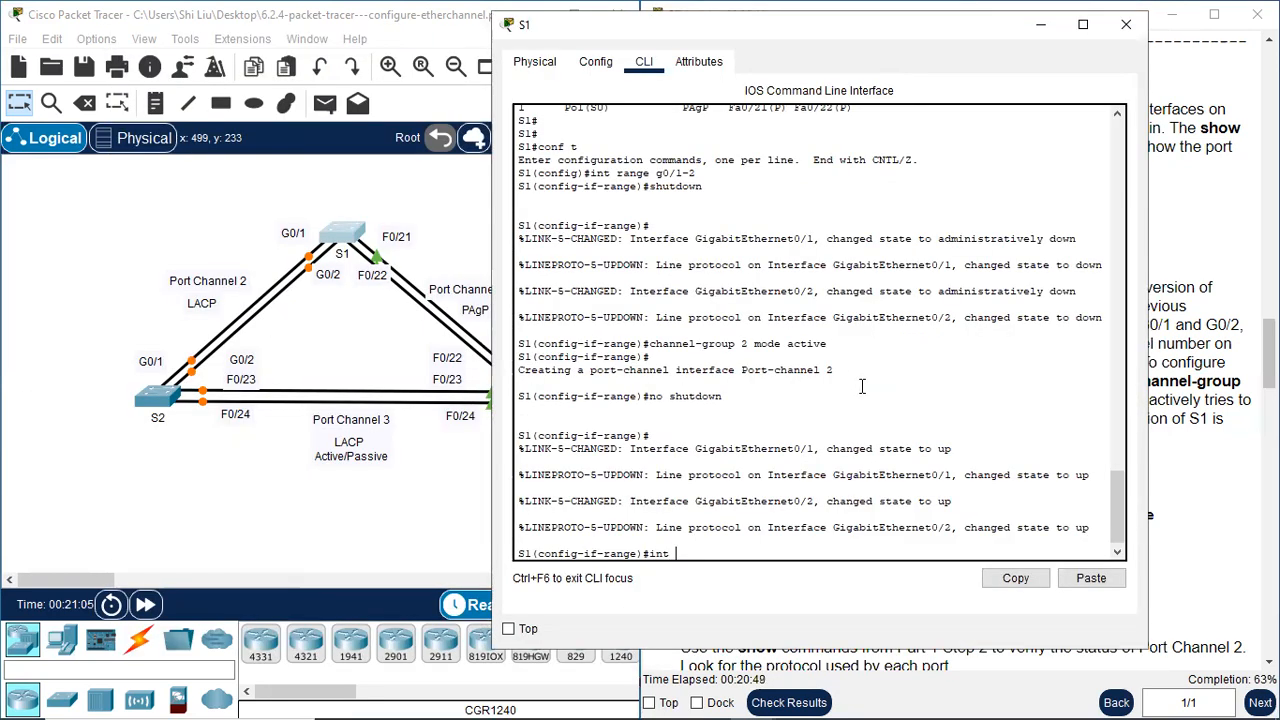
text( port-channel)
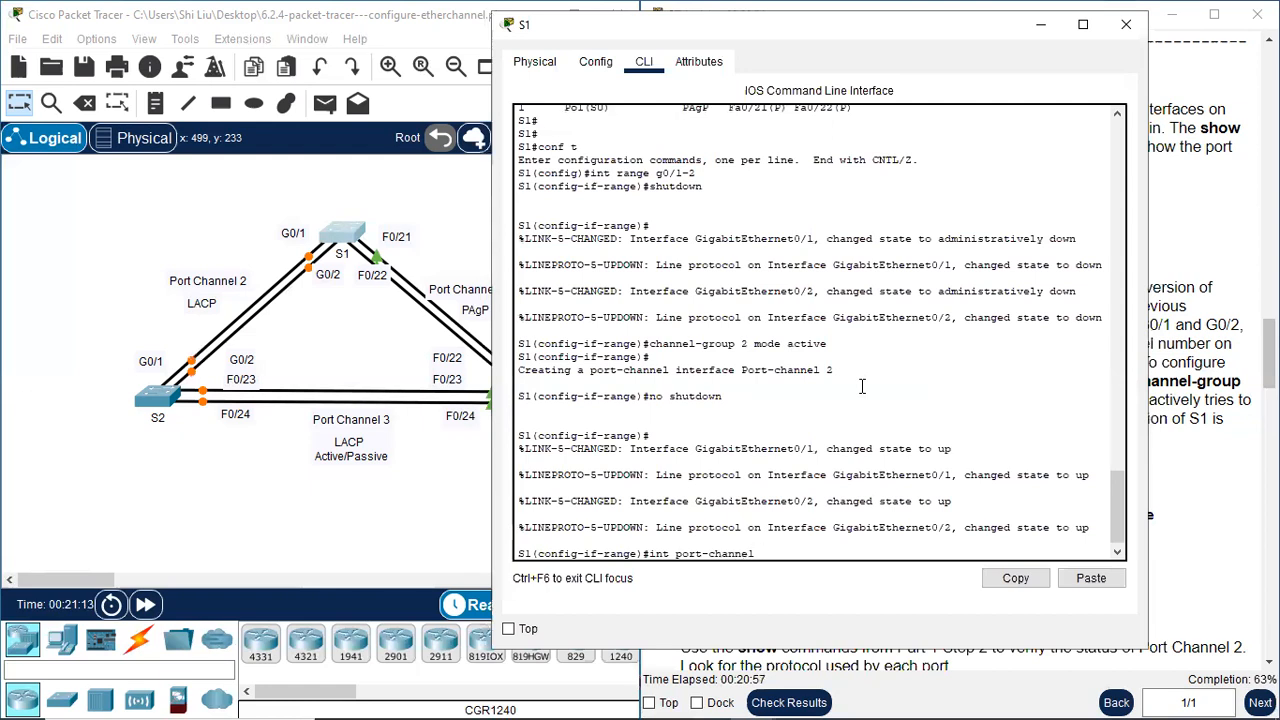
text(2)
key(Return)
text(switchport mode trunk)
key(Return)
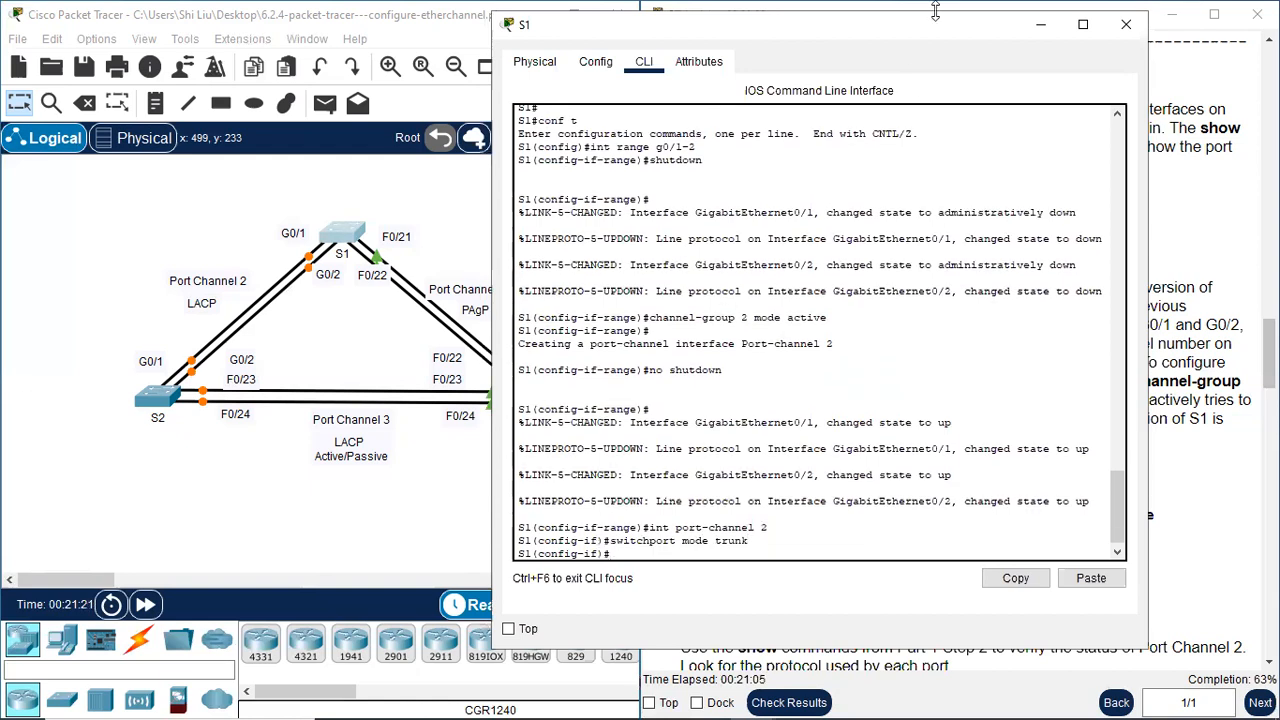
click(1127, 25)
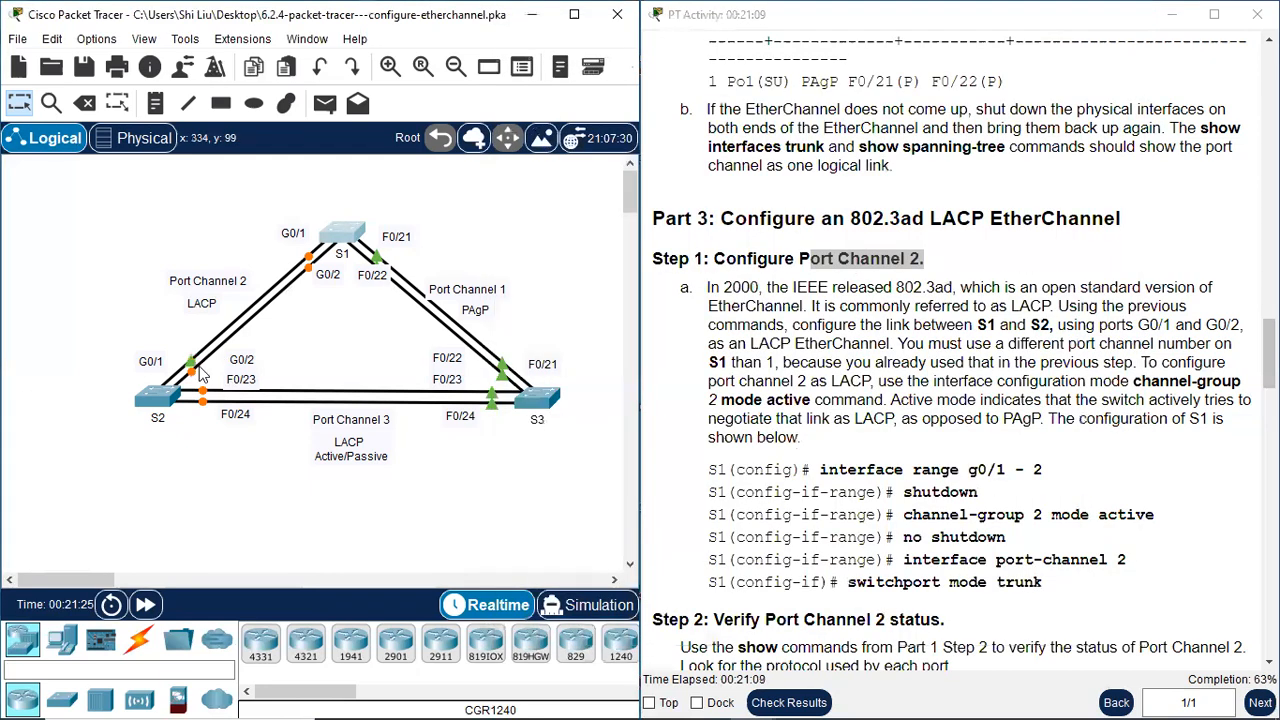
Open S2's command line beside the topology and enter privileged mode and global configuration mode with "en" and "conf t"
click(178, 392)
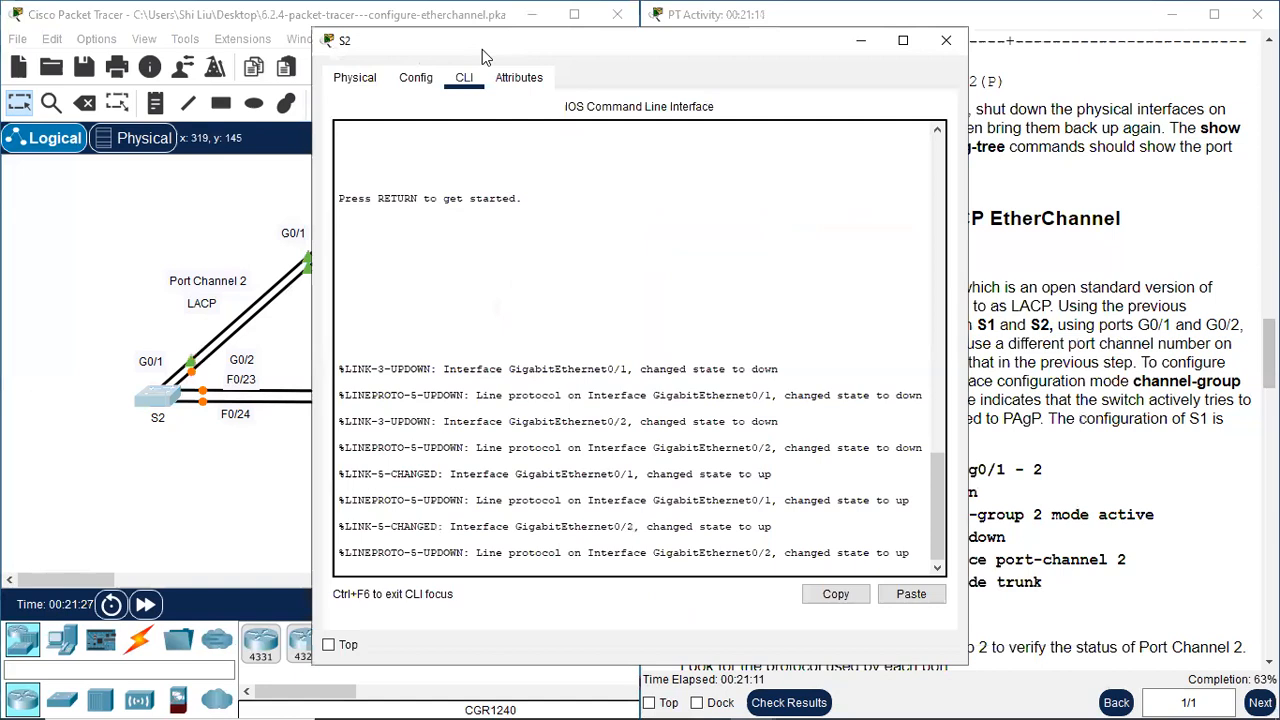
drag(482, 49, 670, 30)
key(Return)
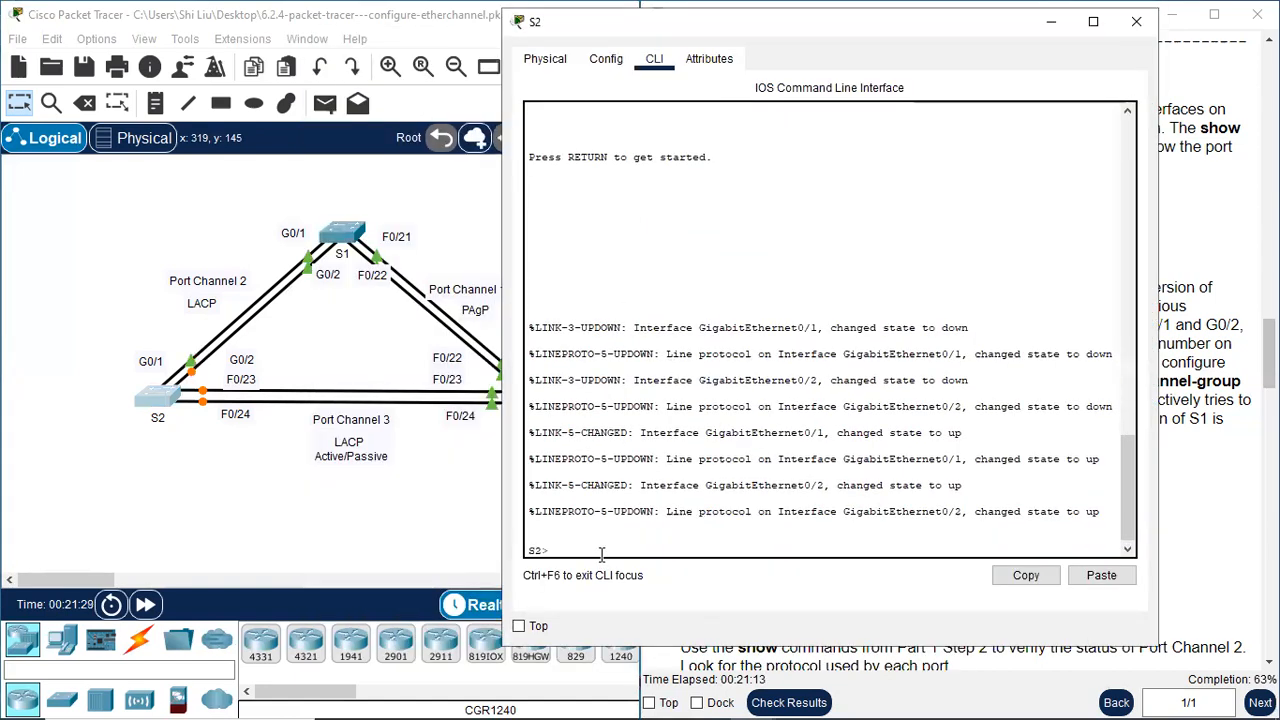
text(en)
key(Return)
text(conf t)
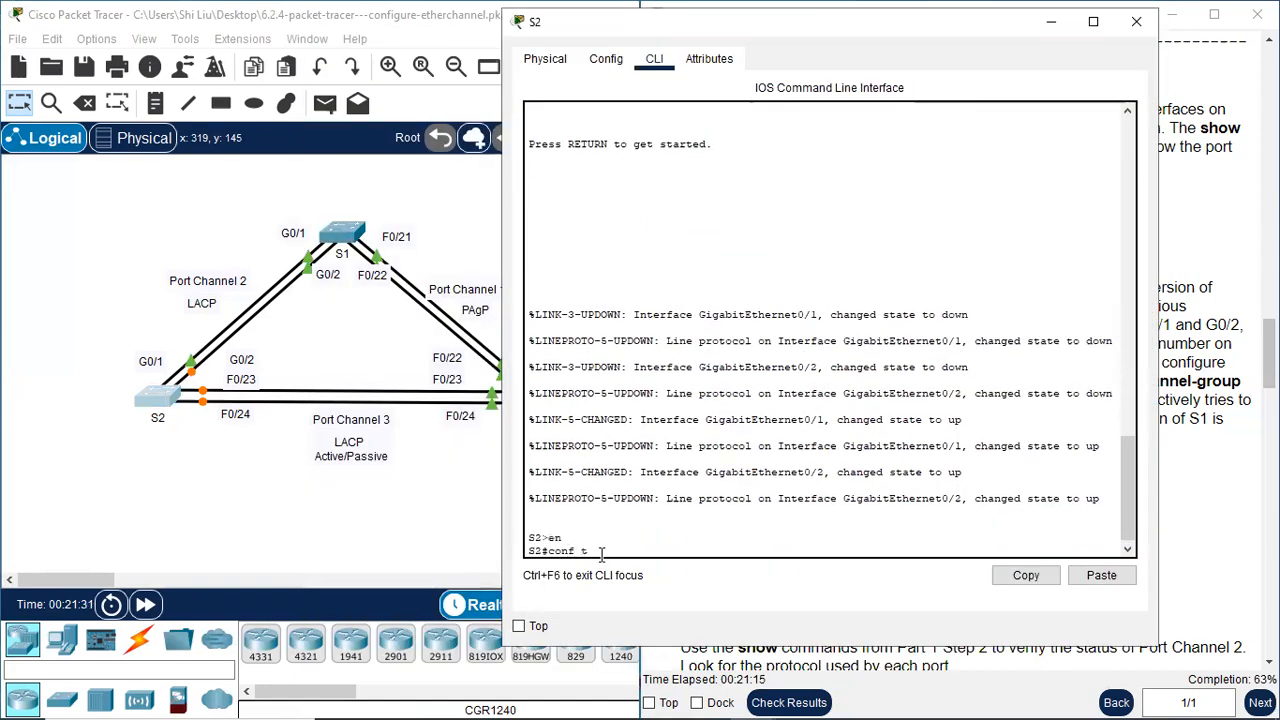
key(Return)
Select S2's interface range g0/1-2 and disable both ports with "shutdown"
text(intt range g0.)
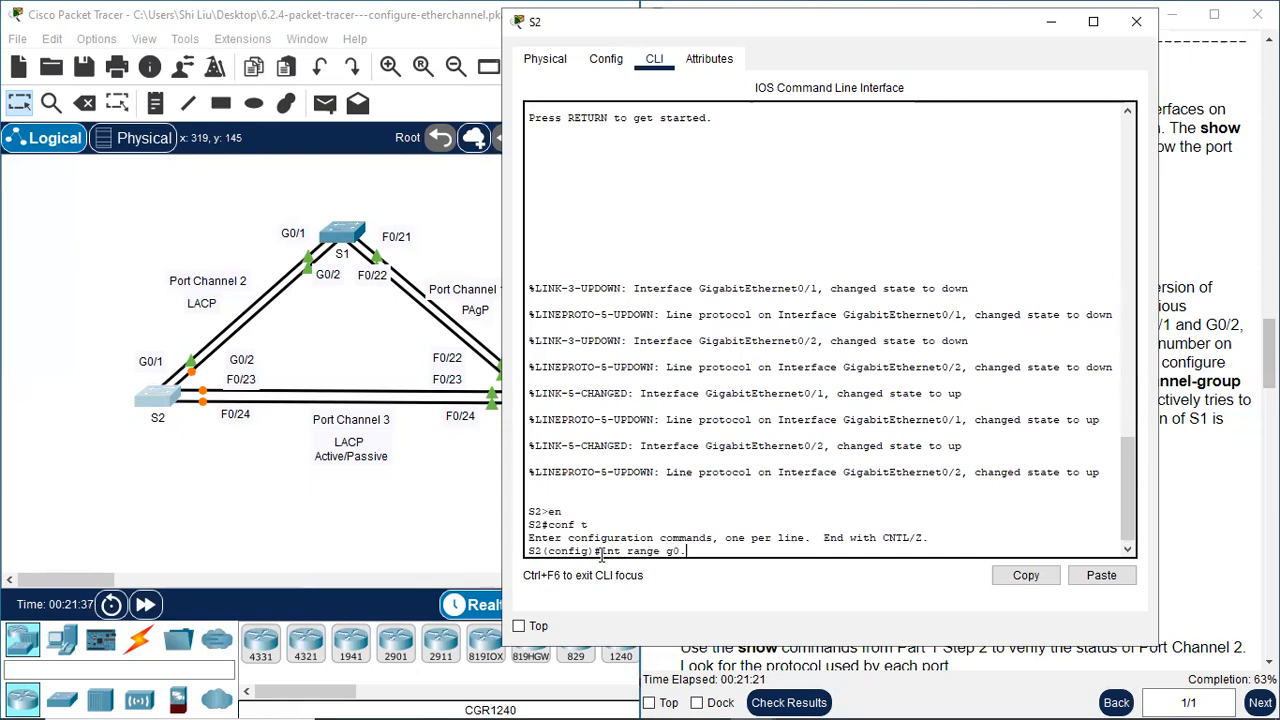
key(BackSpace)
text(/1-2)
key(Return)
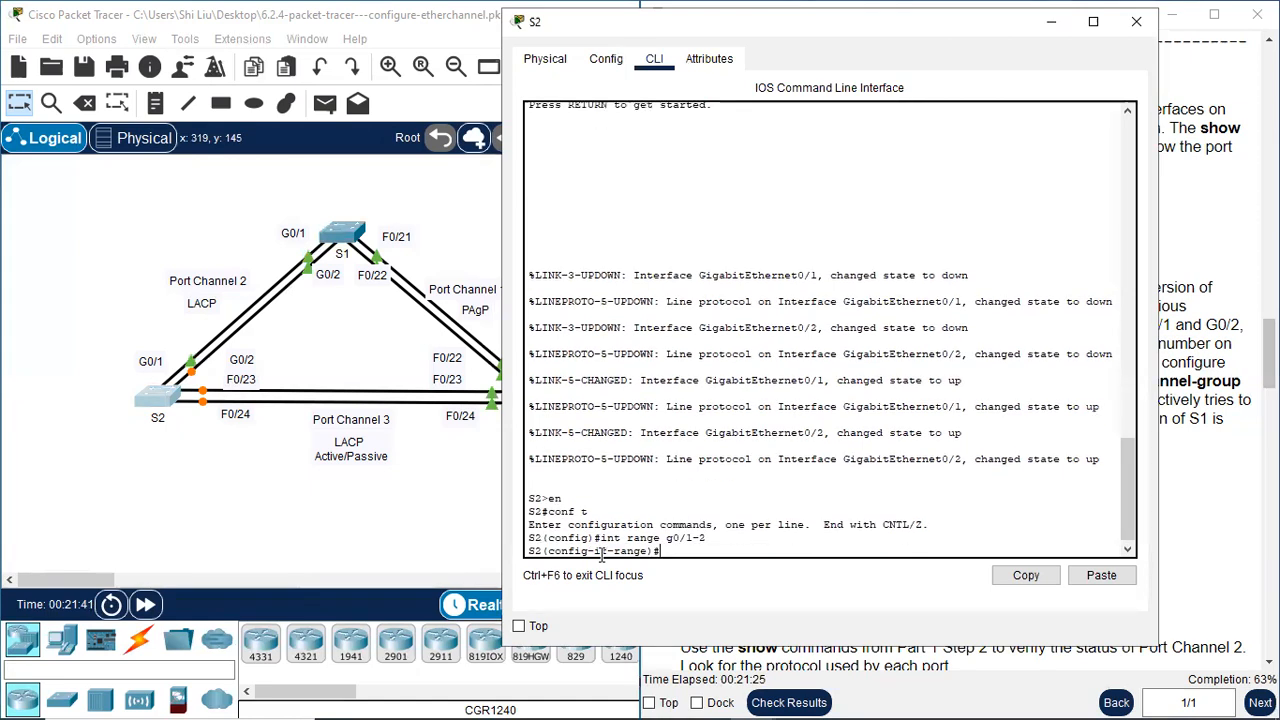
text(su)
text(s)
text(hutdown)
key(Return)
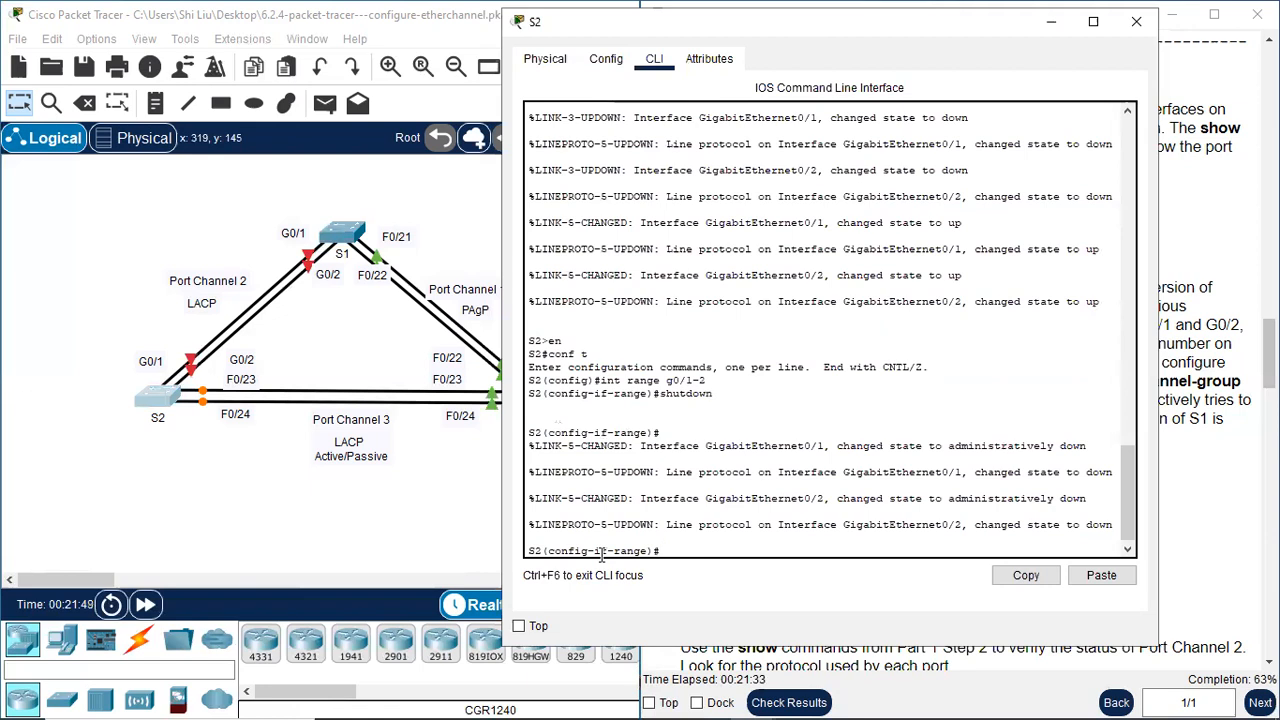
Assign S2's interface range g0/1-2 to LACP channel group 2 with "channel-group 2 mode active"
text(annel-group 2 mode)
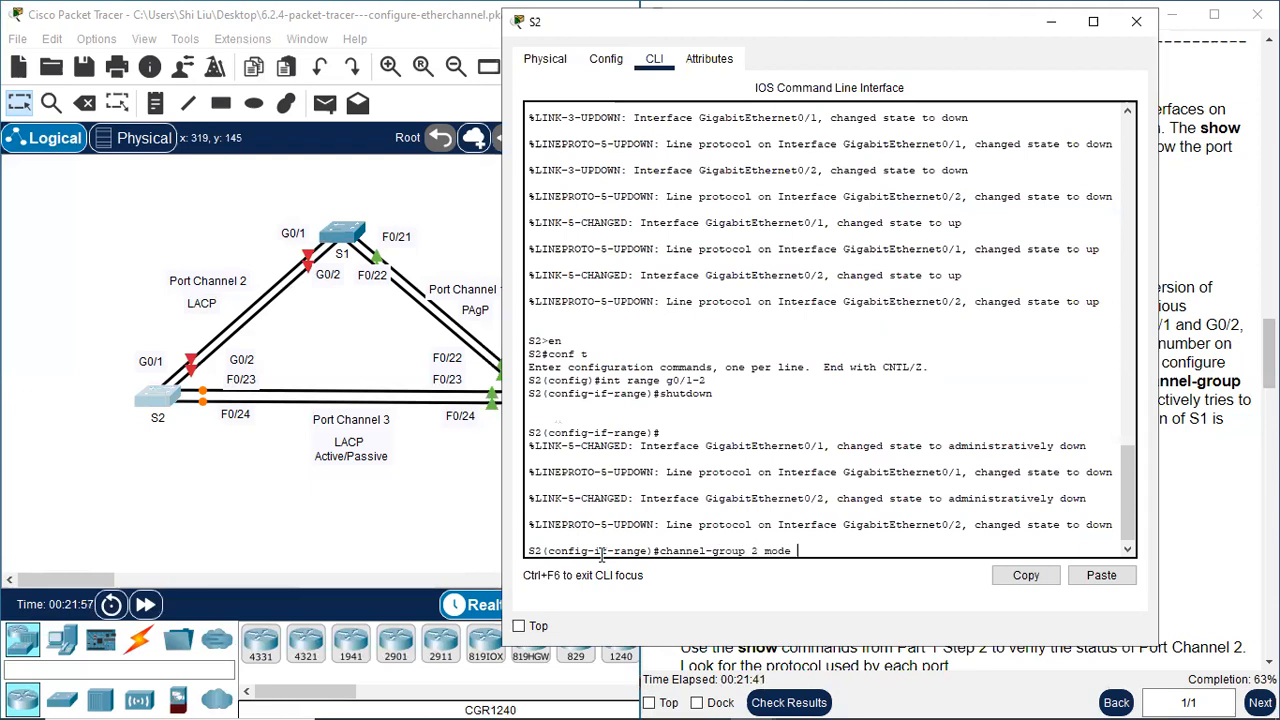
text( active)
key(Return)
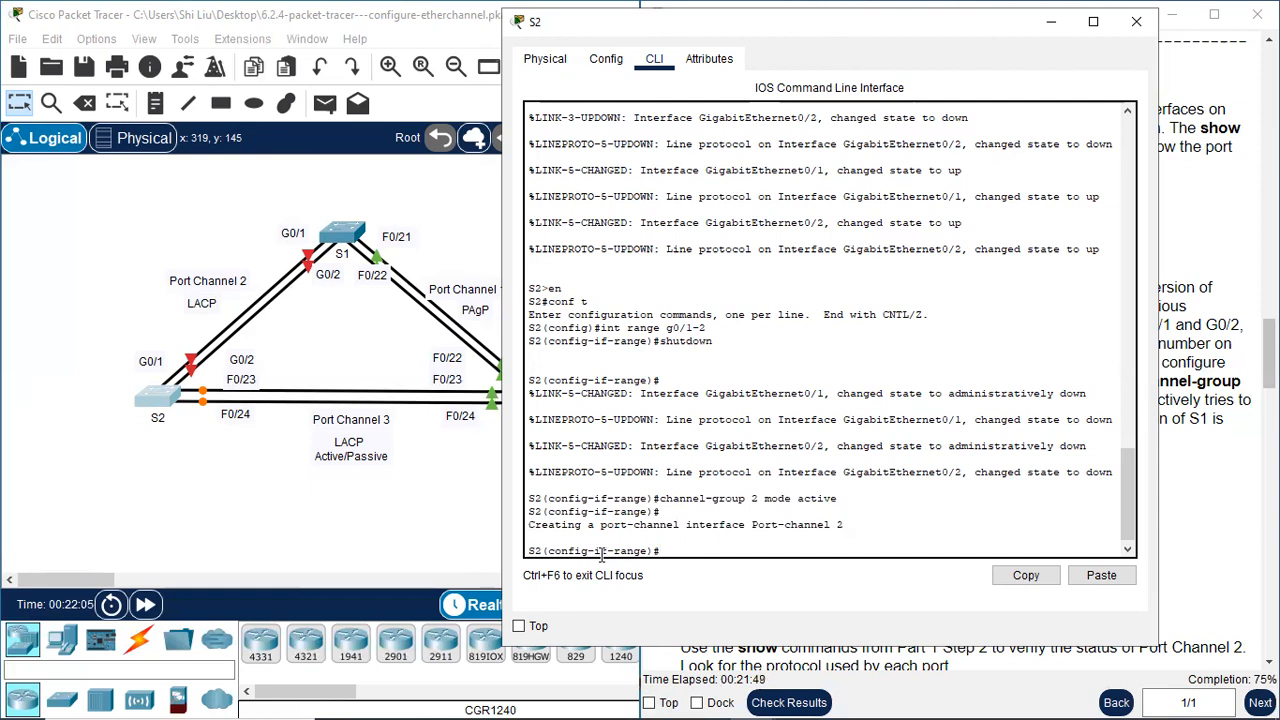
Re-enable S2's ports g0/1-2 with "no shutdown"
text(n)
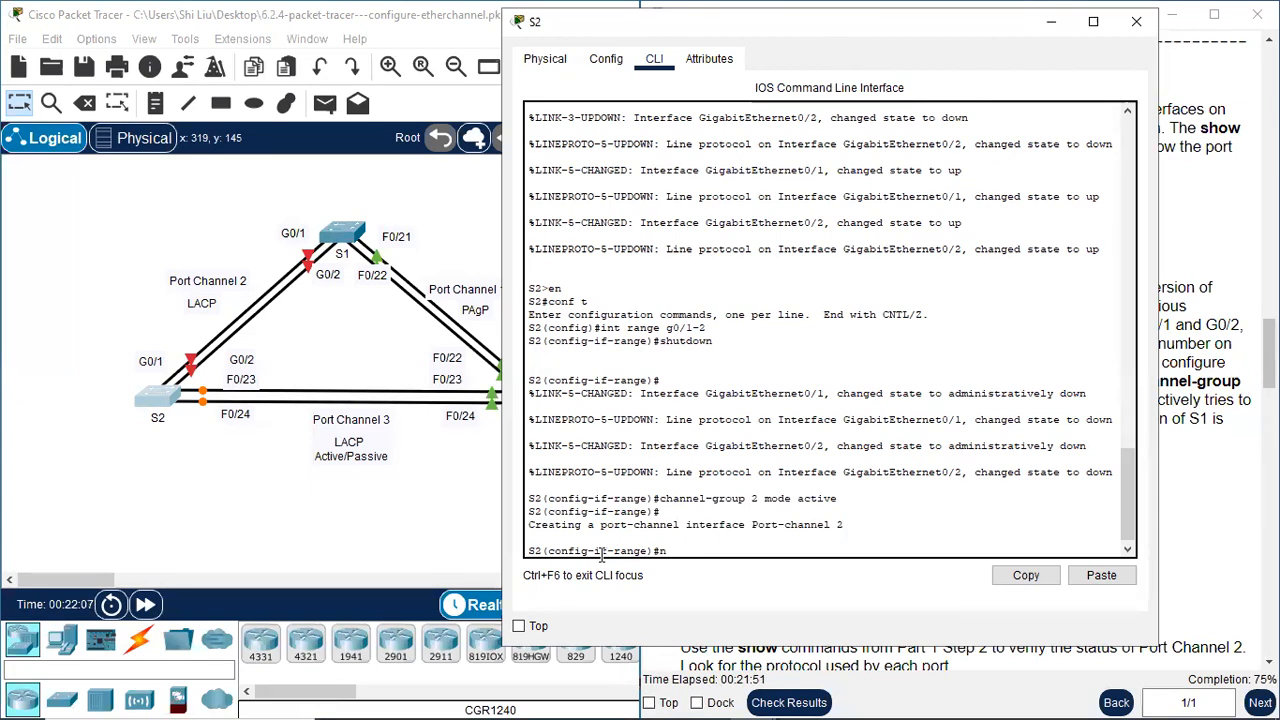
text(o shutdown)
key(Return)
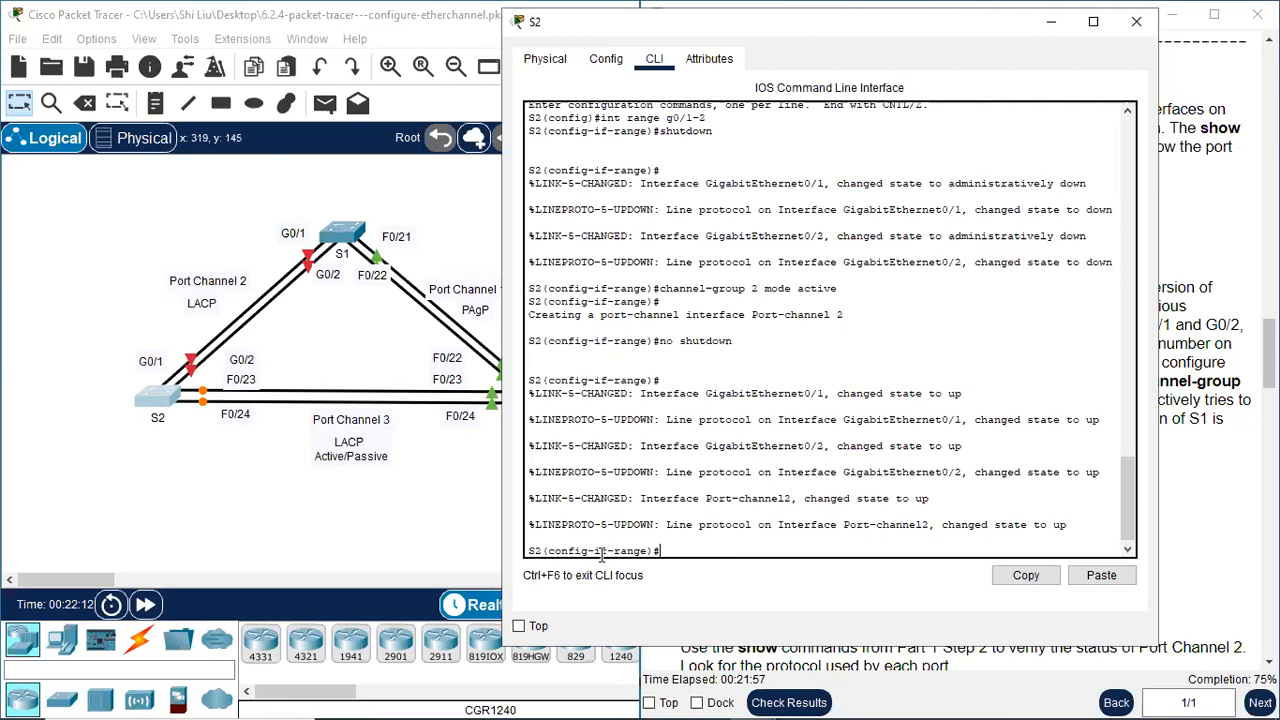
Configure S2's port-channel 2 interface as a trunk with "switchport mode trunk"
text(int)
text( por)
text(t-chann)
text(el 3)
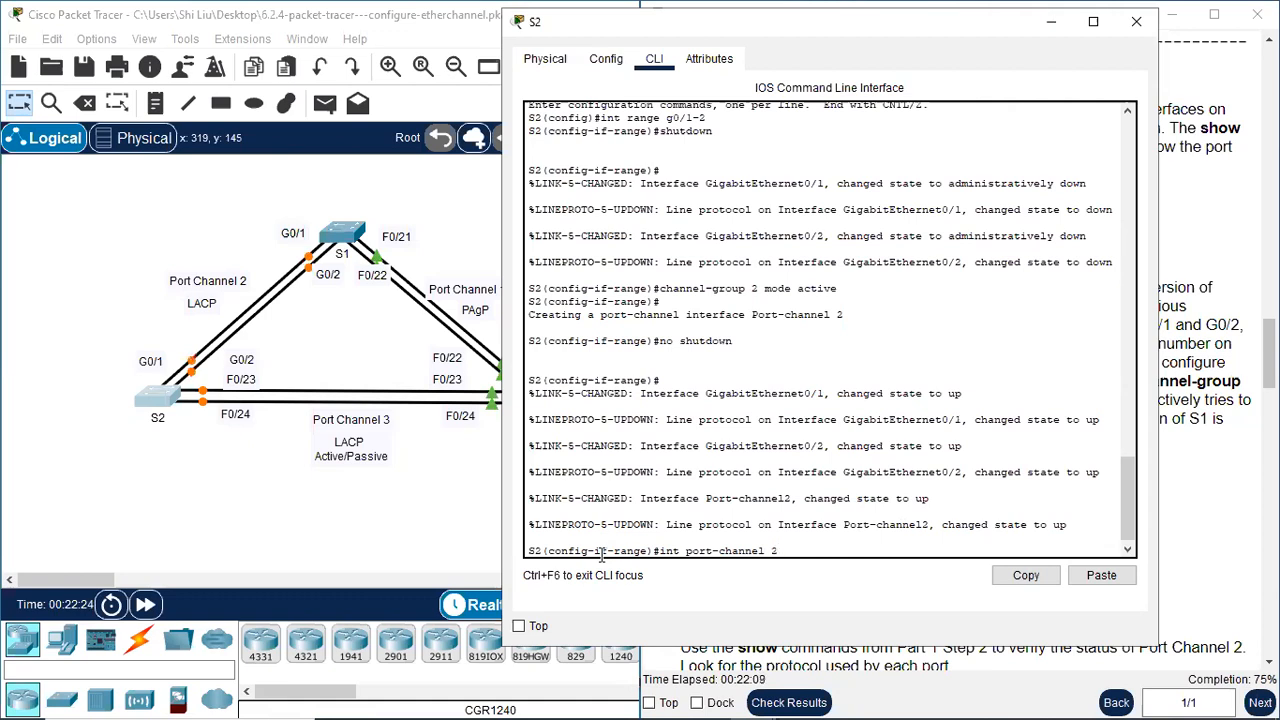
key(Return)
text(swit)
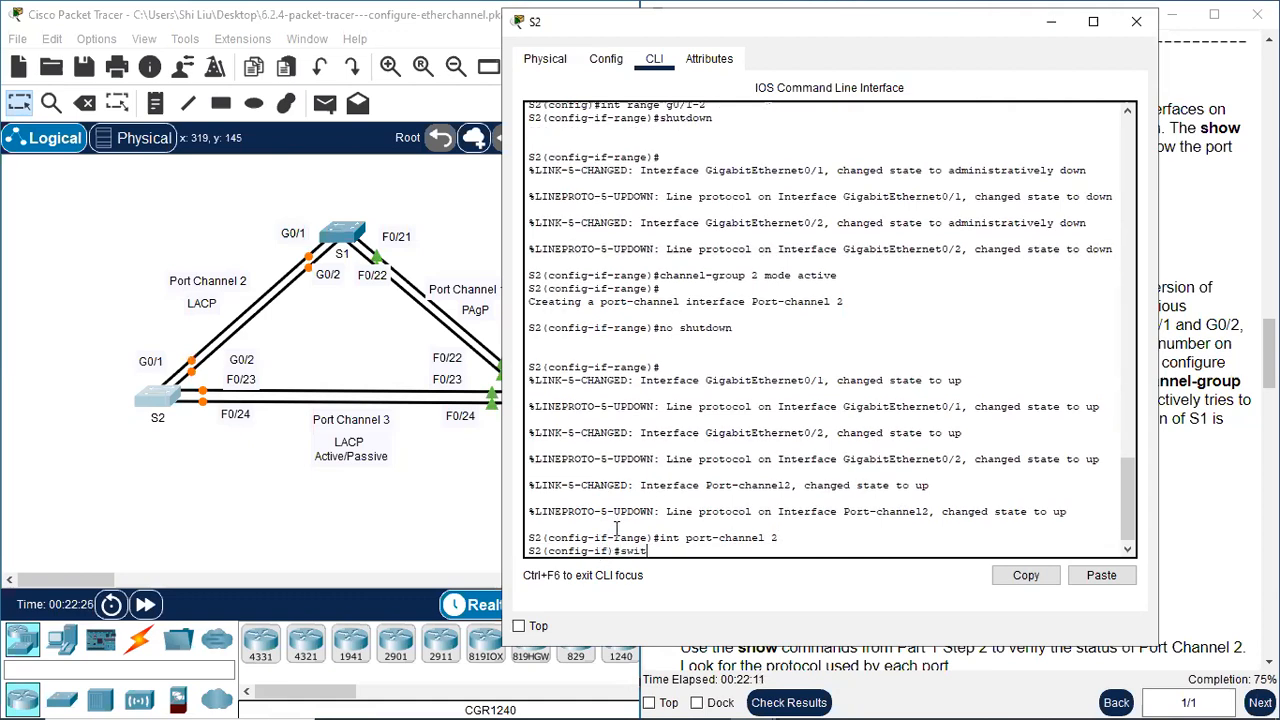
text(chport mode trunk)
key(Return)
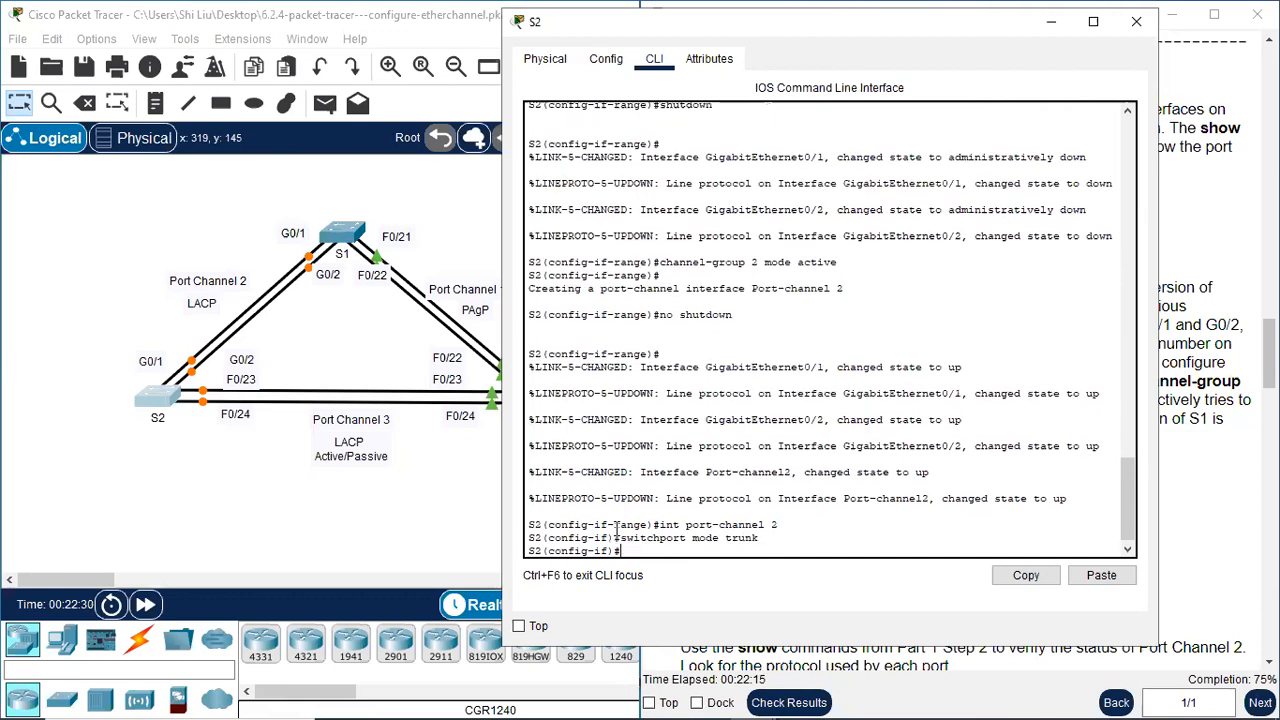
key(Return)
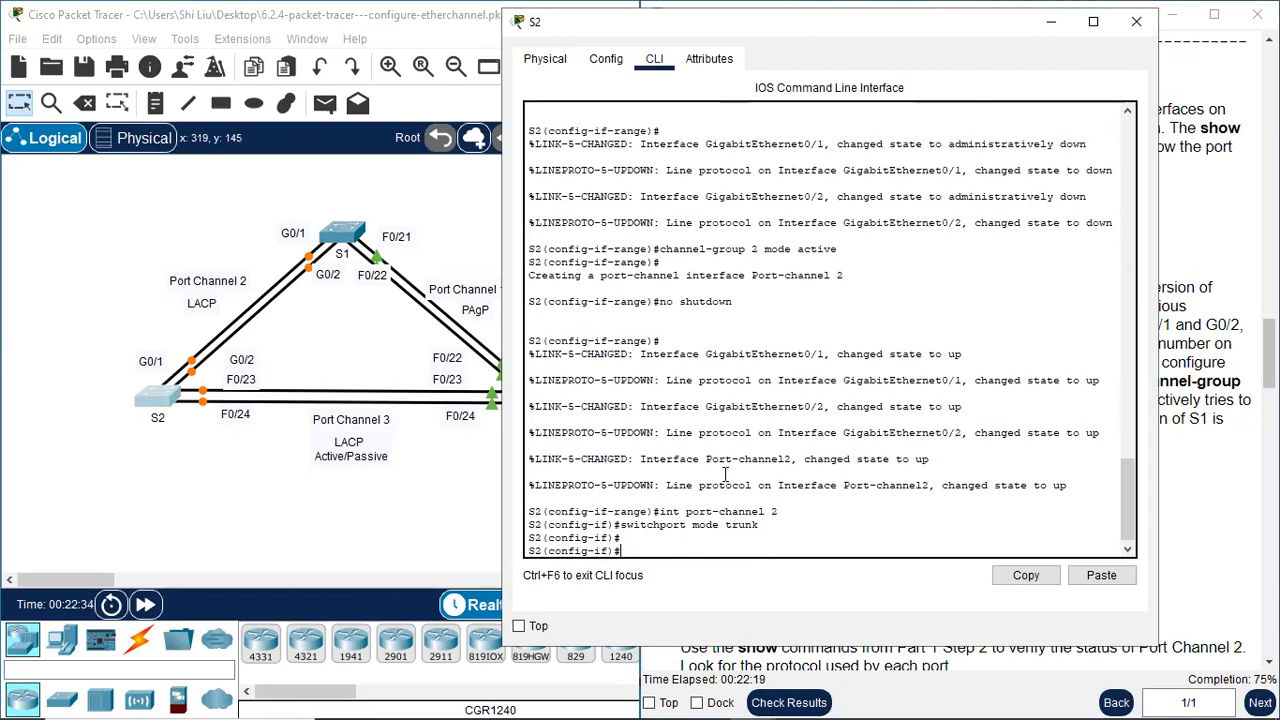
Check the Step 2 verification instructions, leave S2's configuration mode and run "sh etherchannel summary"
drag(861, 33, 319, 88)
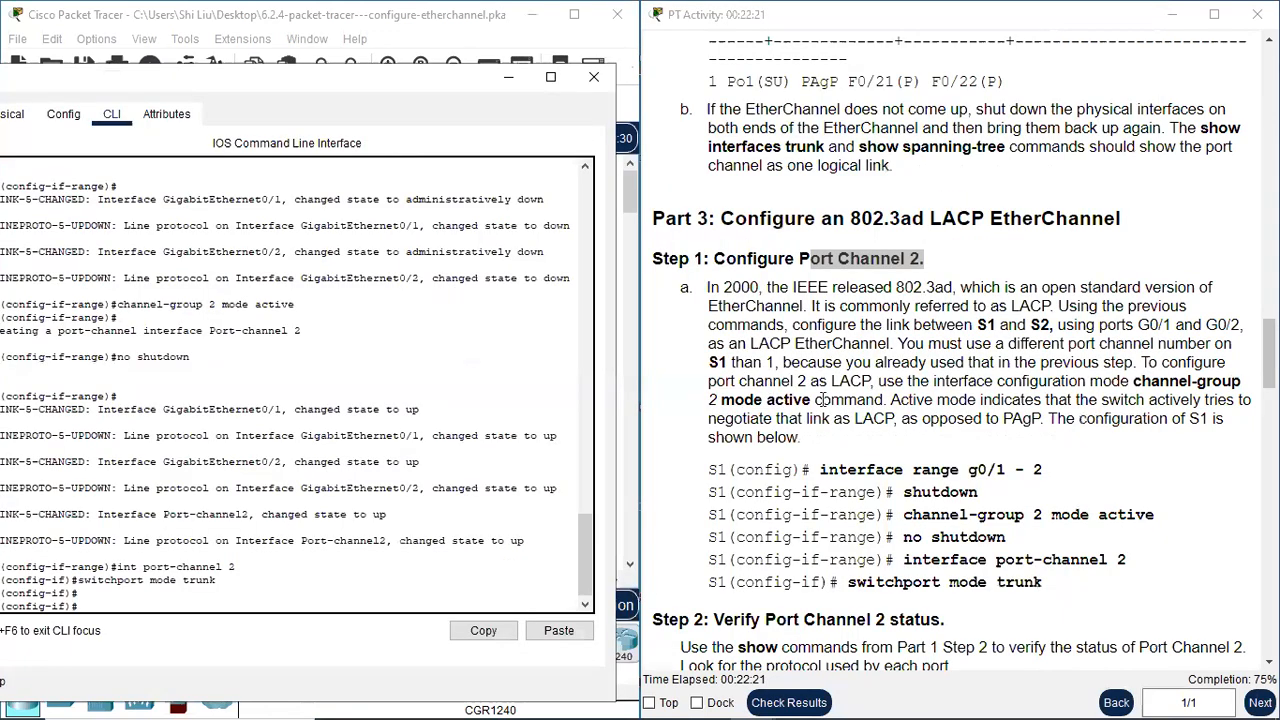
scroll(823, 400, down, 2)
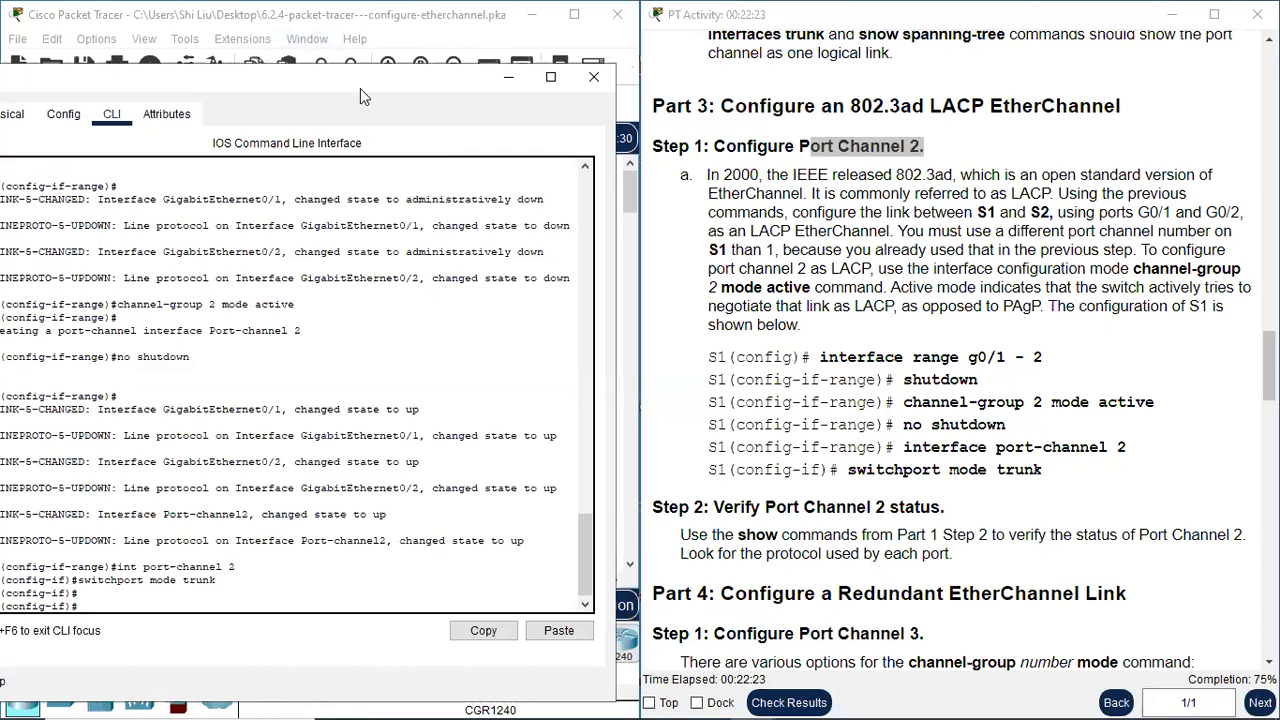
drag(377, 79, 875, 48)
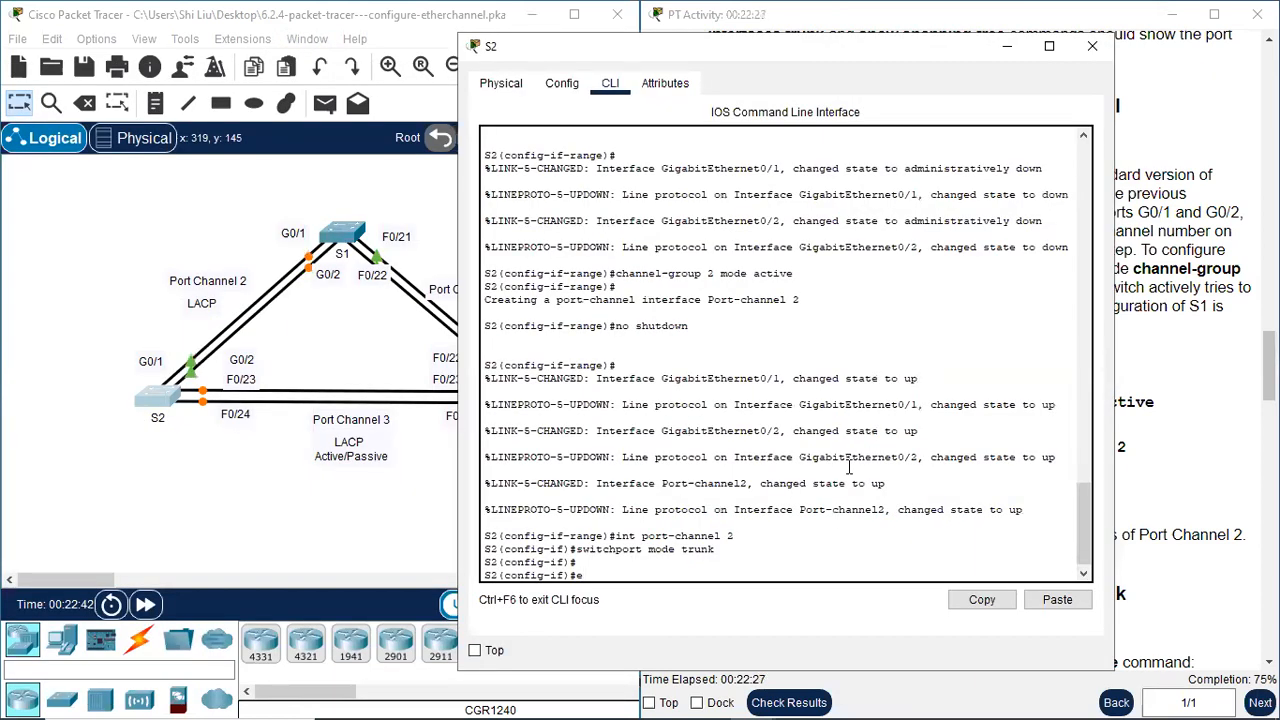
text(nd)
key(Return)
text(sh)
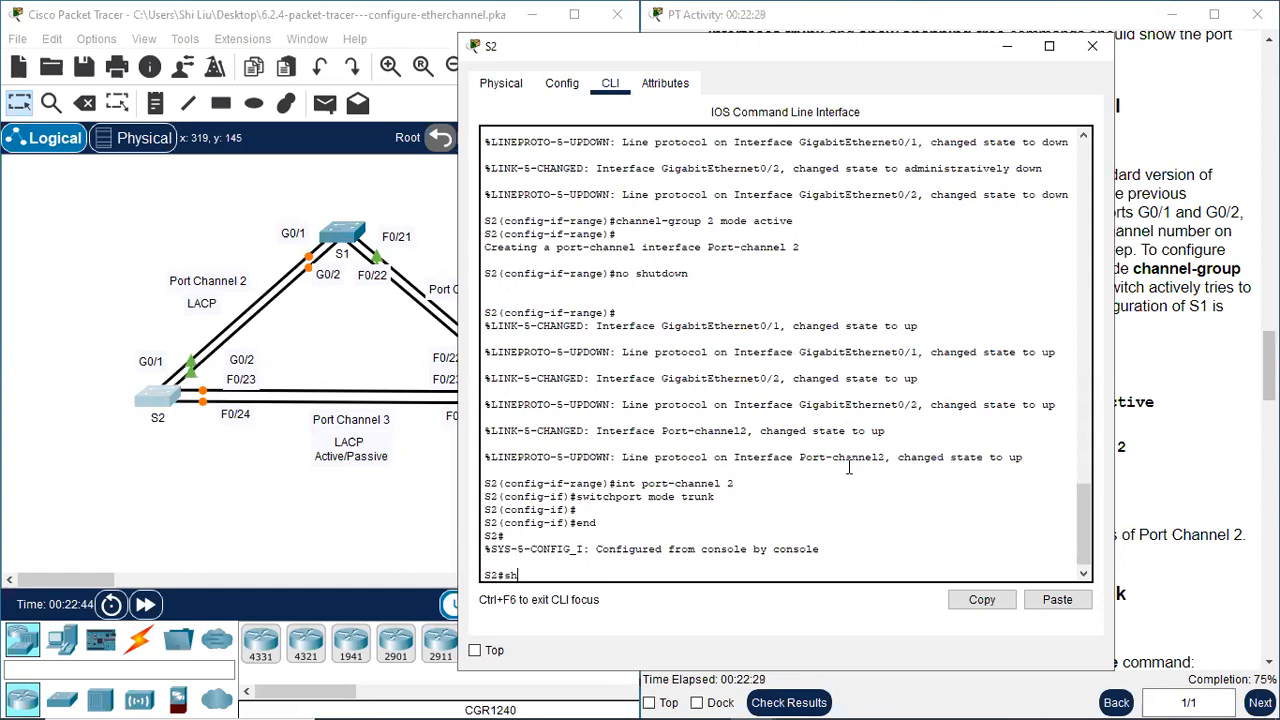
text( eh)
text(ther)
text(channel)
text( summary)
key(Return)
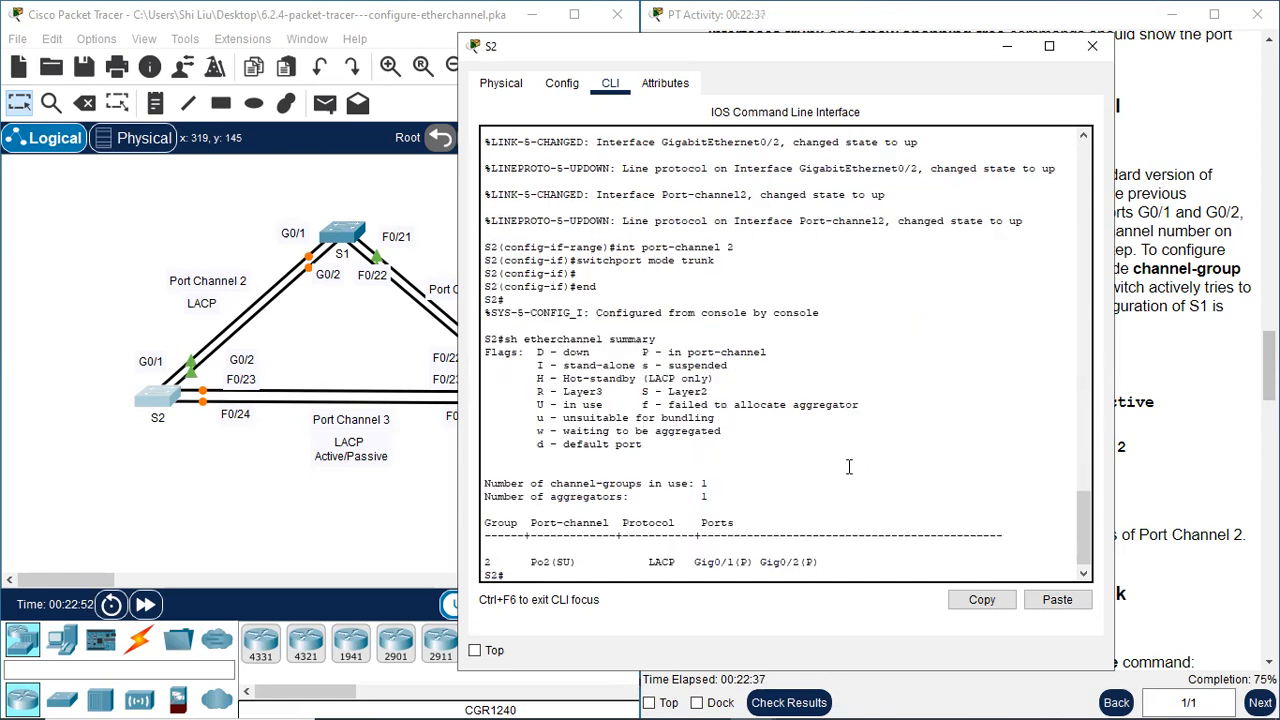
Examine the port-channel, protocol and port entries in S2's EtherChannel summary and close the S2 window
drag(497, 561, 559, 562)
click(559, 562)
drag(647, 562, 818, 565)
click(707, 562)
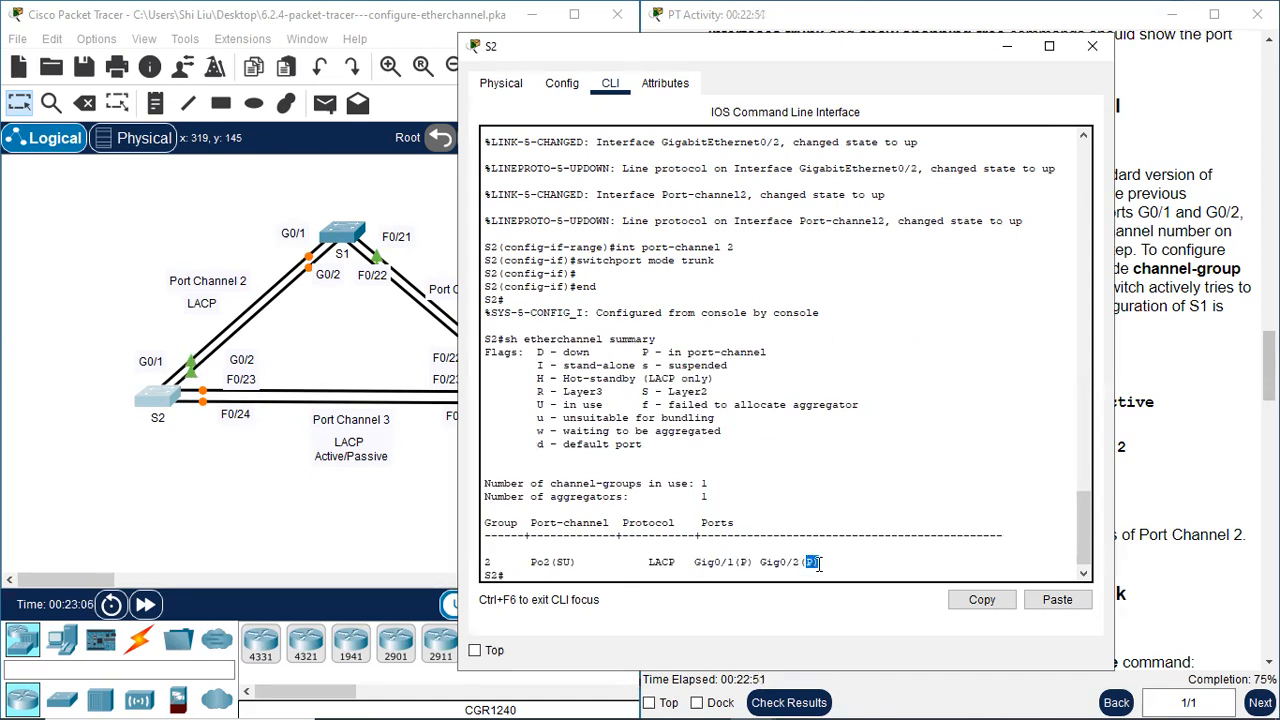
click(1095, 47)
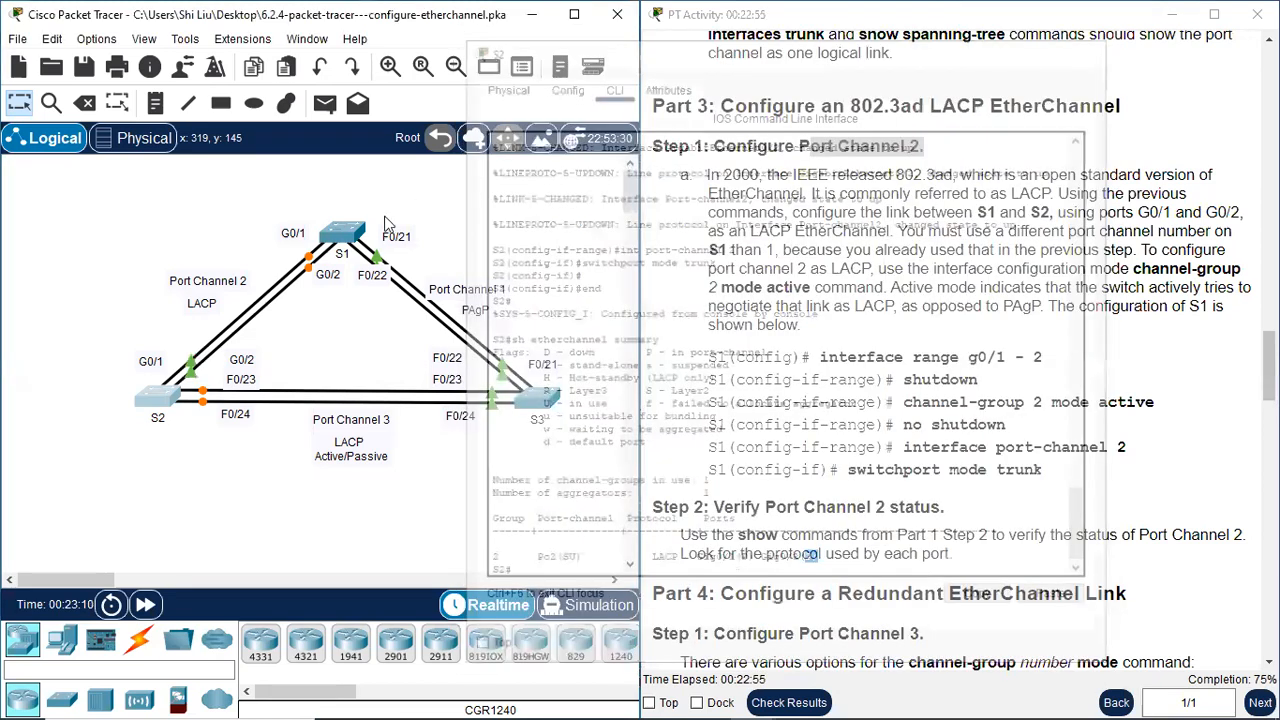
Open S1's command line, leave configuration mode and run "sh etherchannel summary"
click(343, 232)
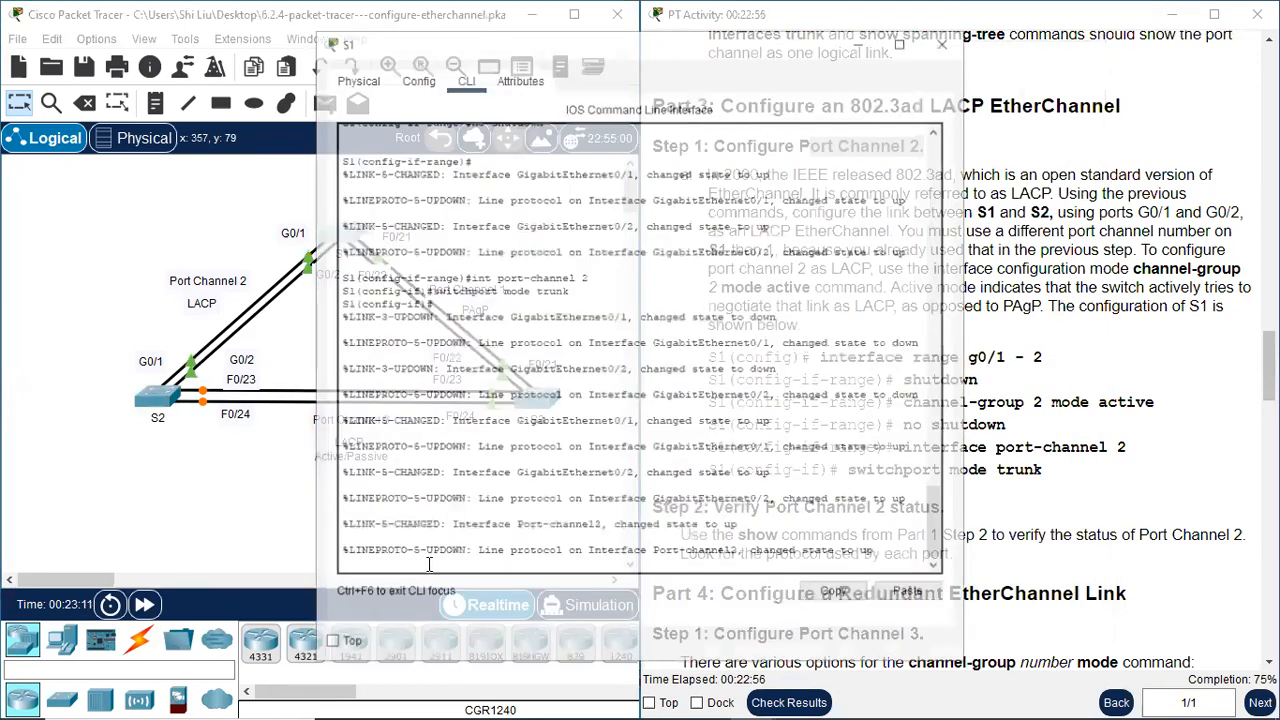
text(end)
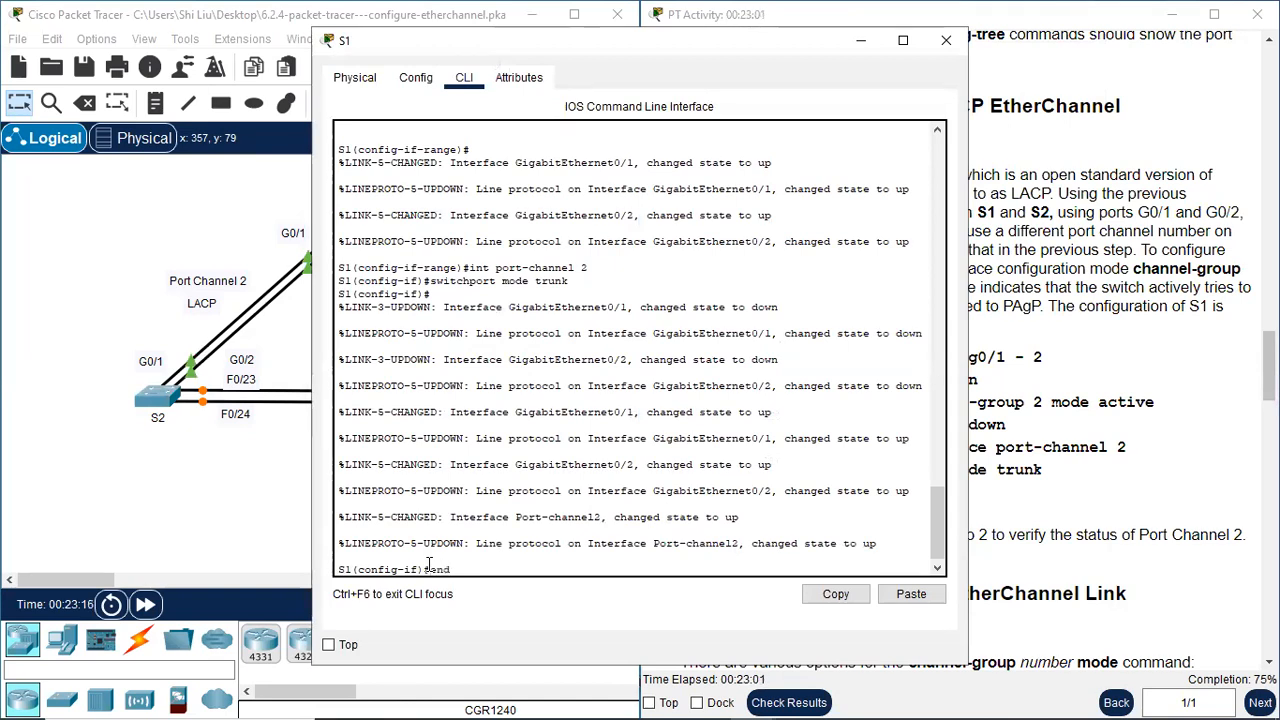
key(Return)
text(sh etherchannel summary)
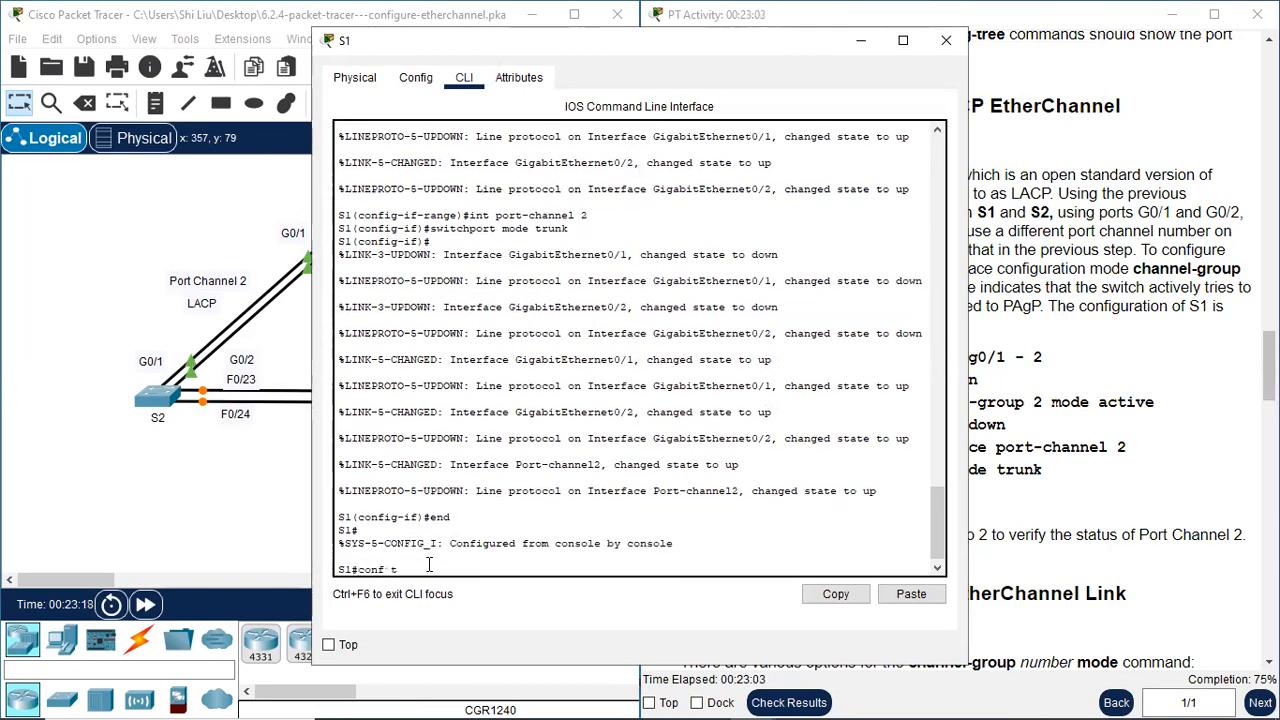
key(Return)
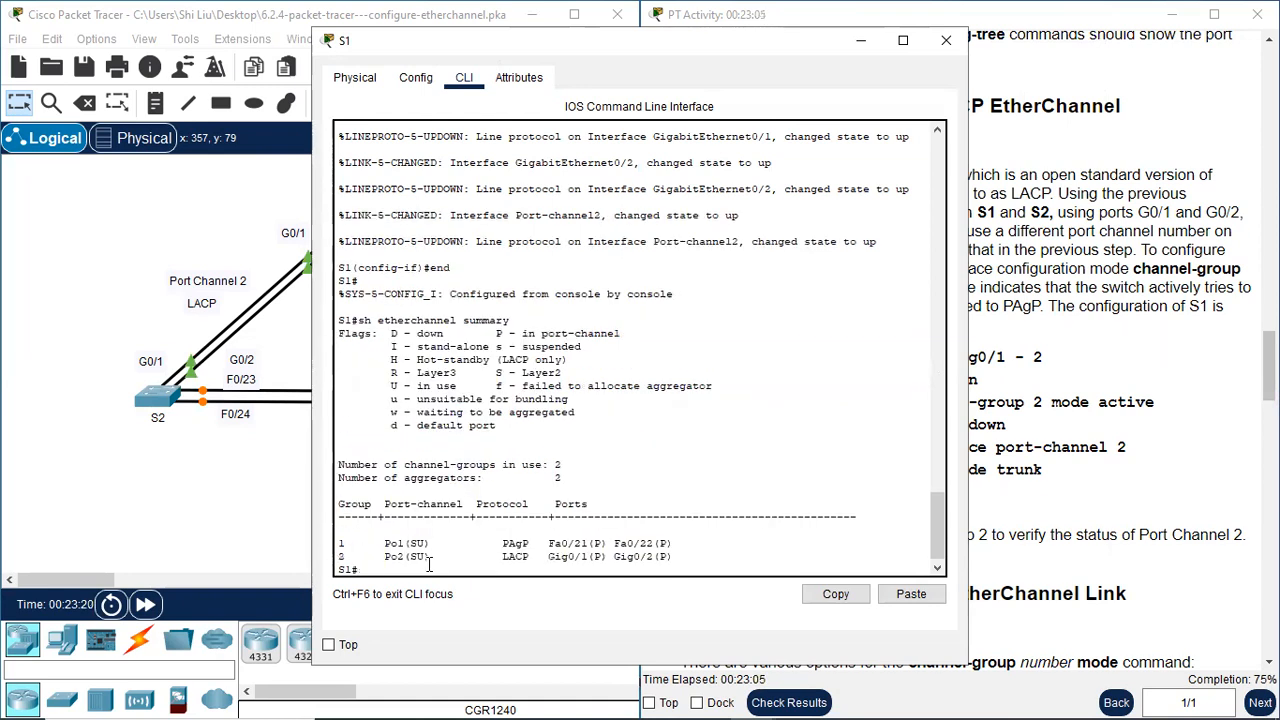
Examine the Port Channel 2 protocol and port entries in S1's EtherChannel summary and close the S1 window
drag(338, 568, 390, 556)
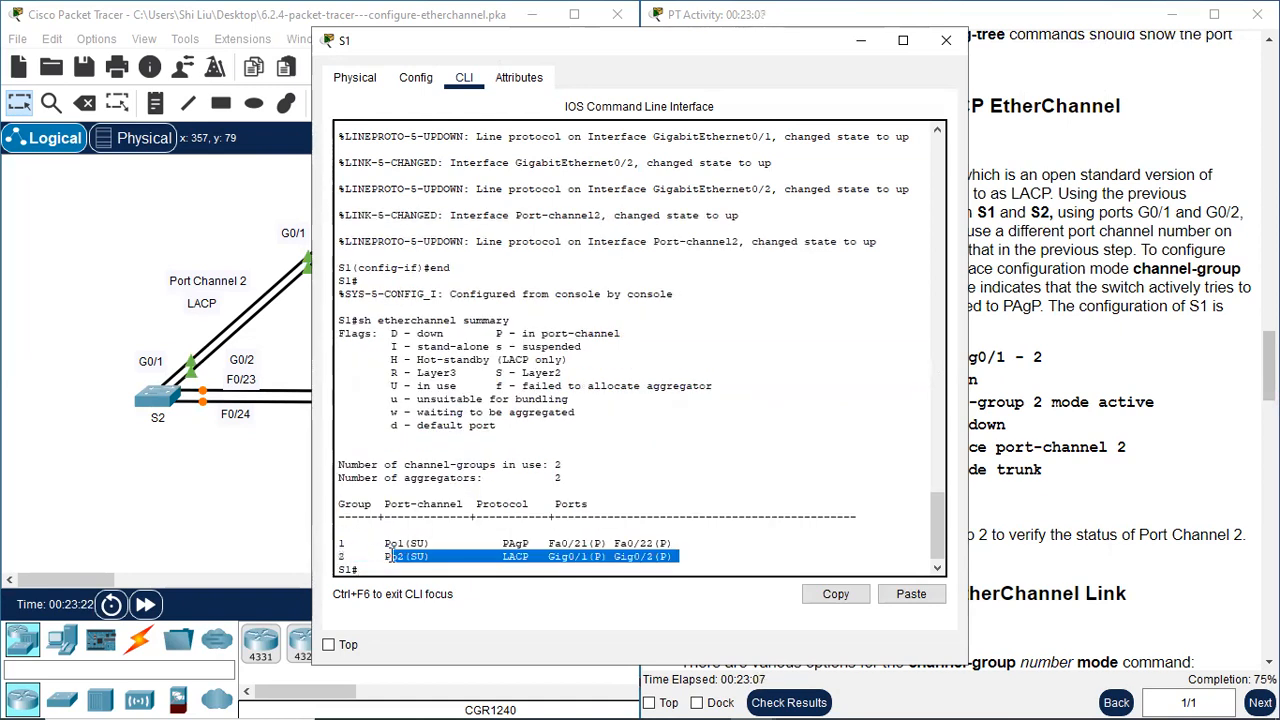
click(504, 567)
drag(504, 560, 680, 561)
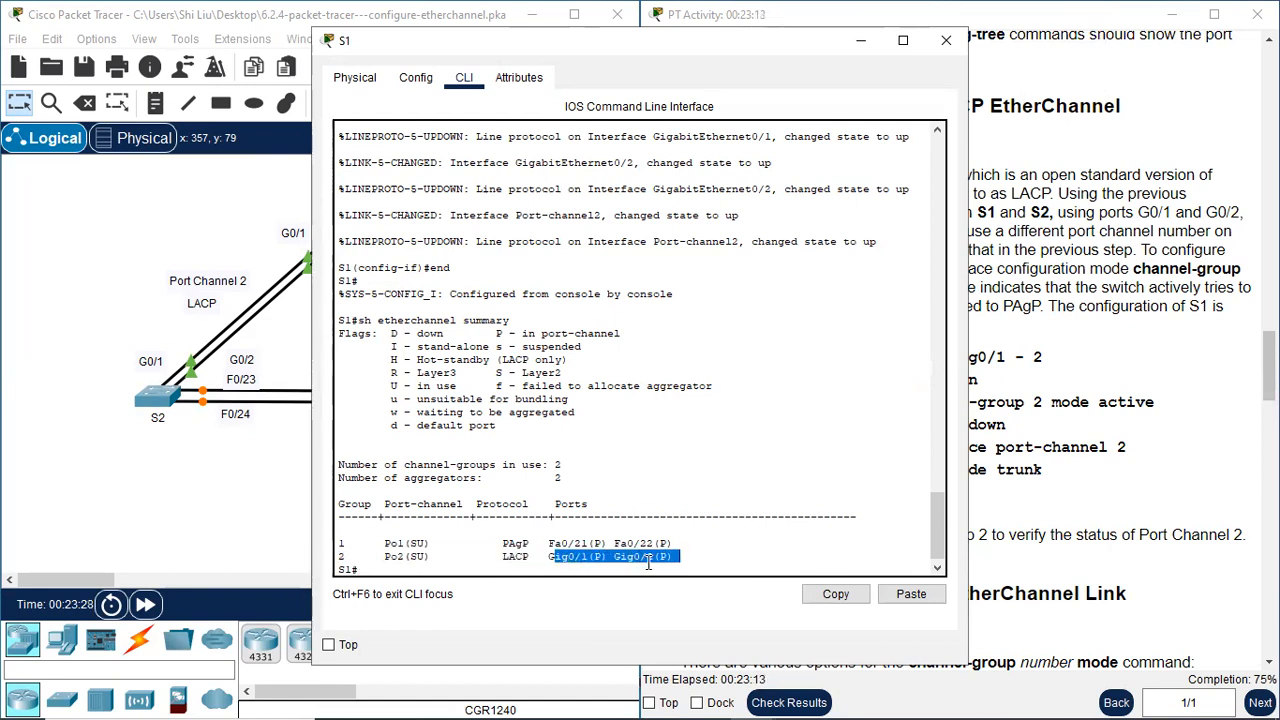
click(658, 558)
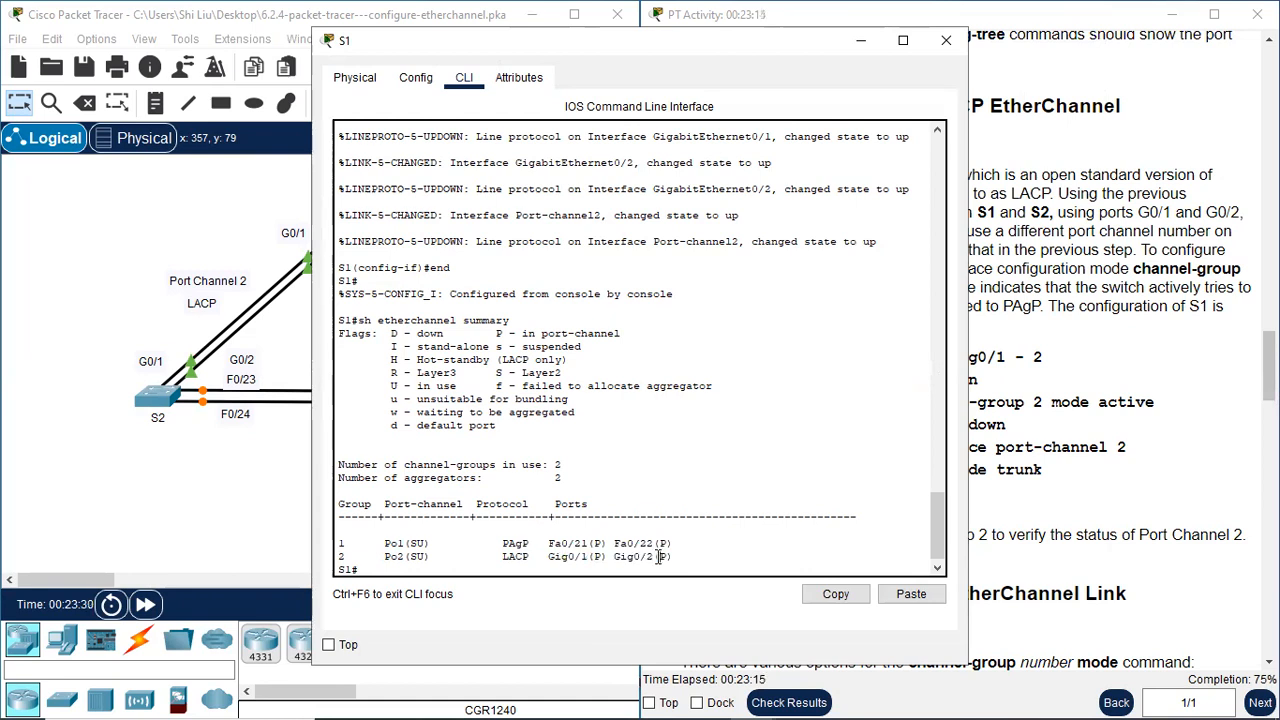
drag(658, 558, 674, 558)
click(947, 40)
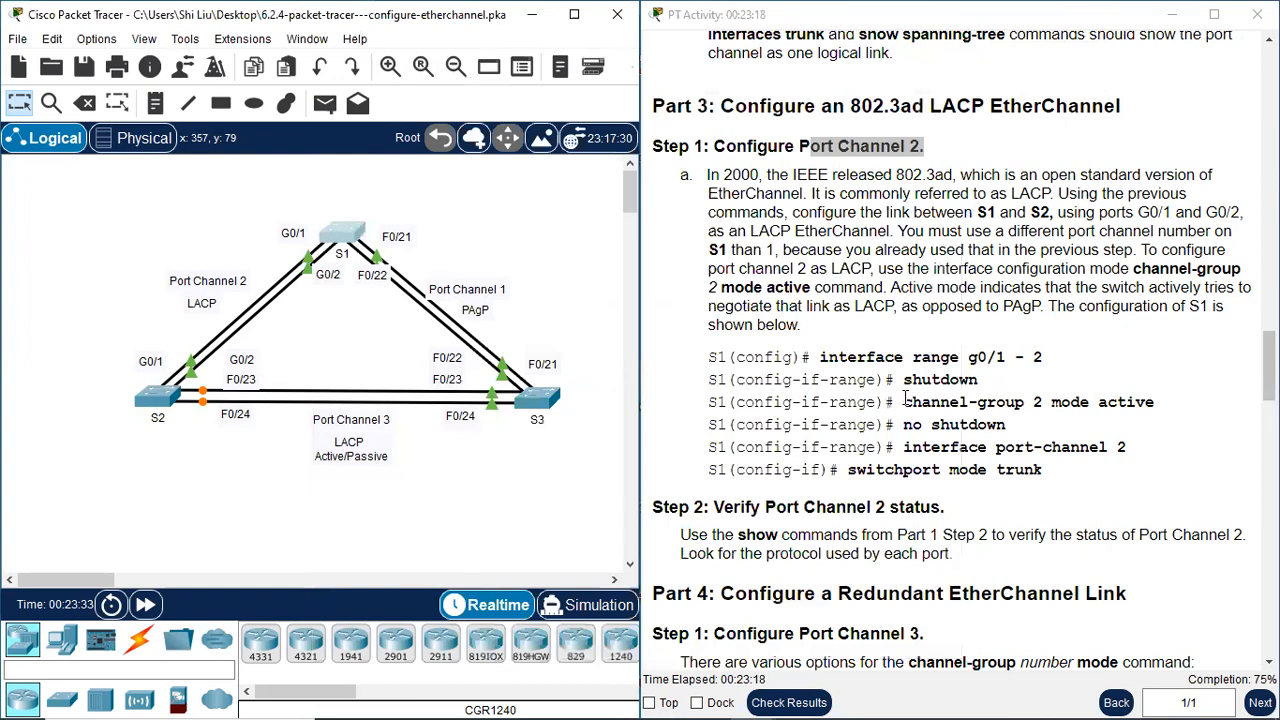
Check the Part 4 instructions for Port Channel 3 and enter global configuration mode on S2 with "conf t"
scroll(907, 402, down, 2)
scroll(907, 402, down, 2)
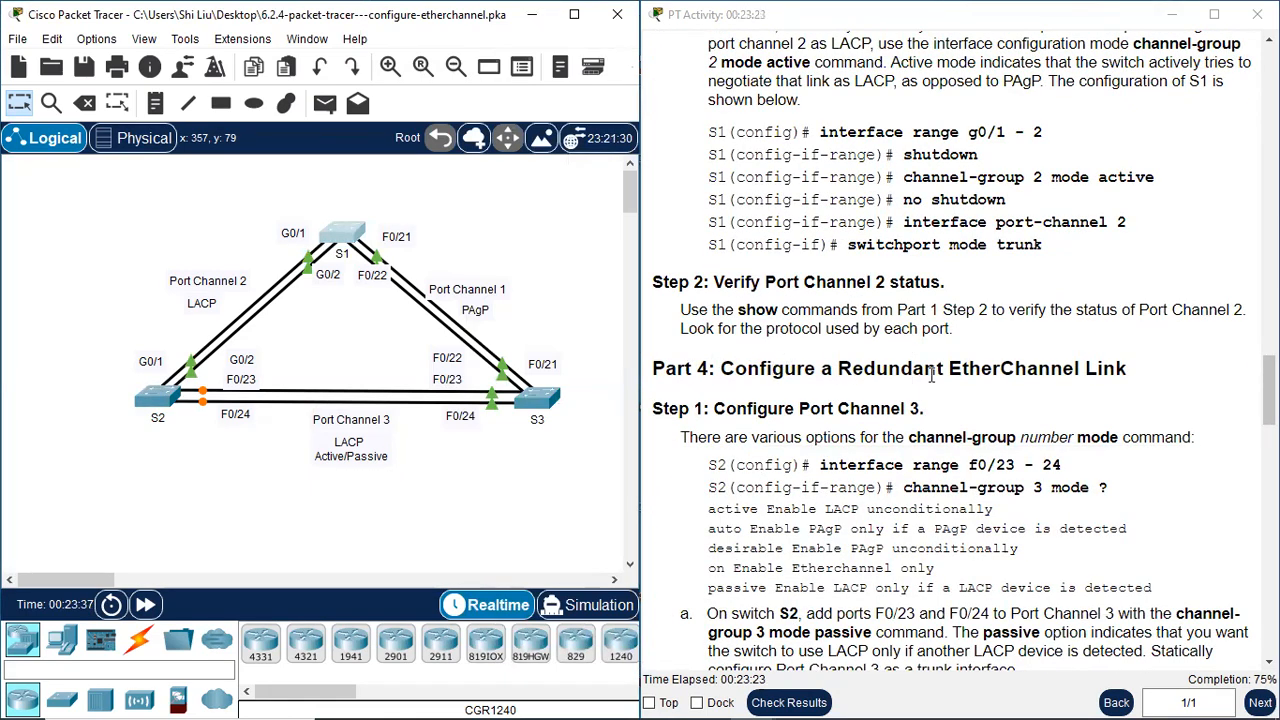
scroll(1157, 381, down, 2)
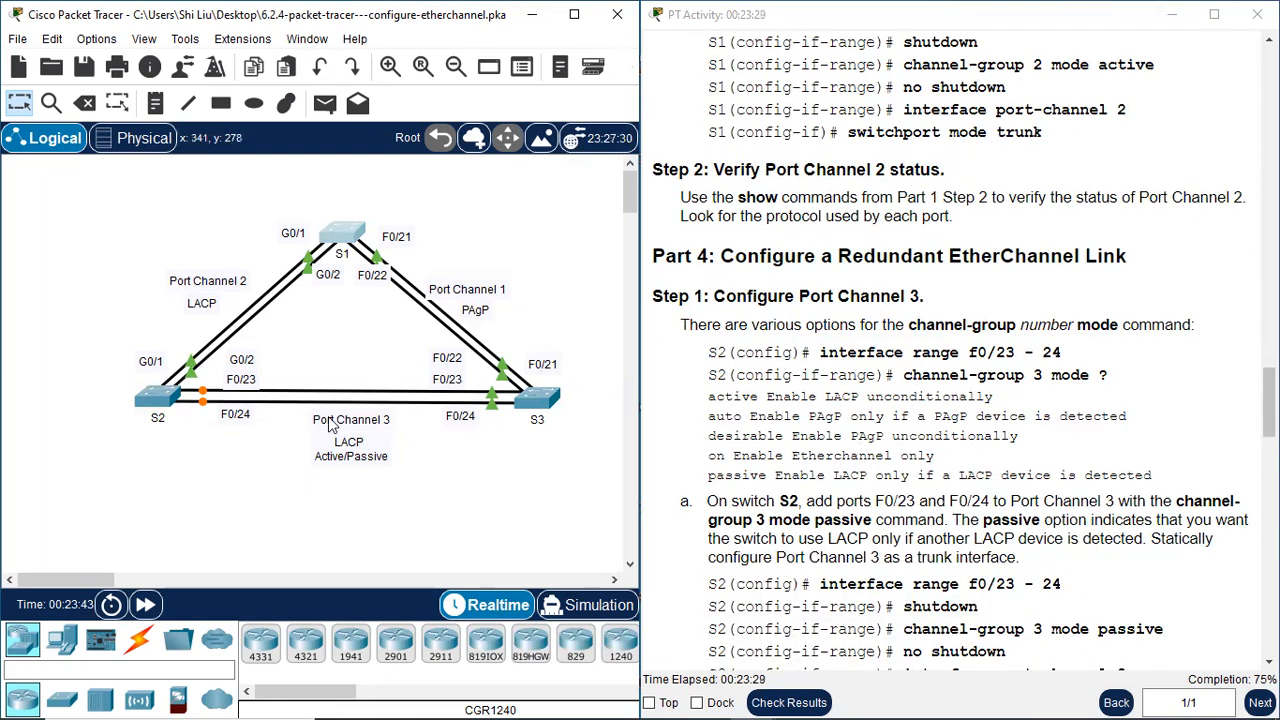
click(157, 396)
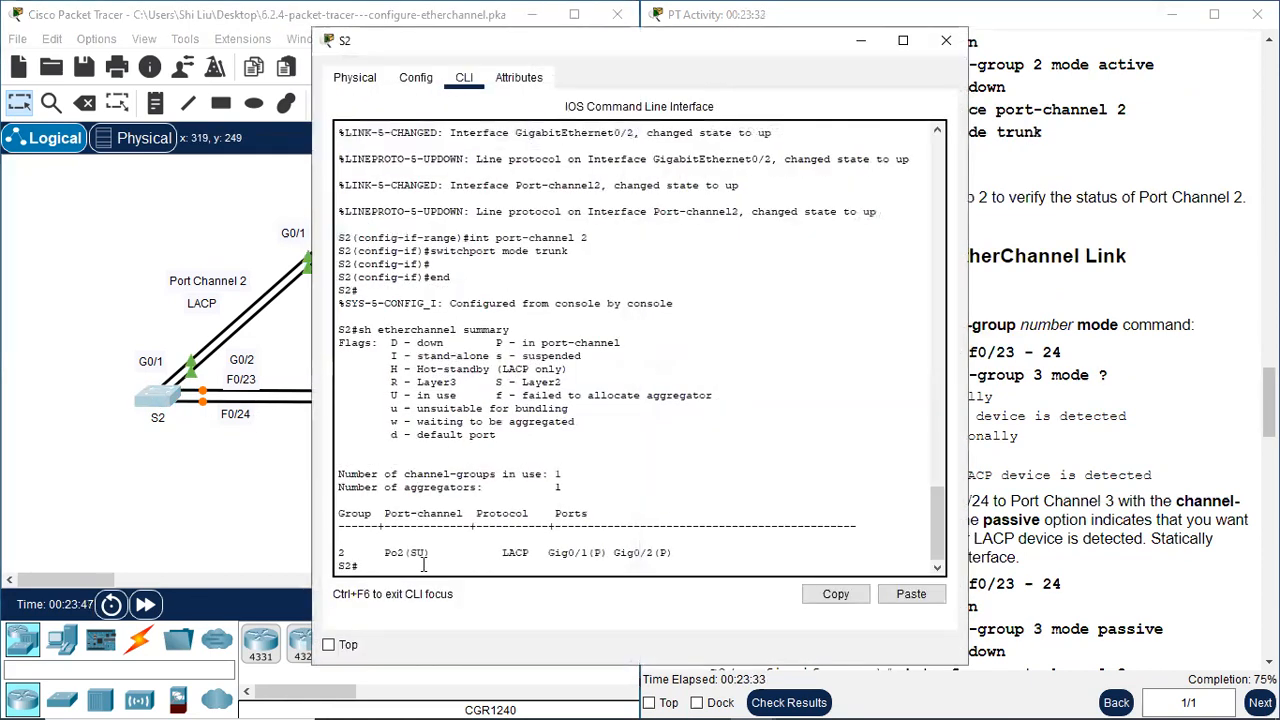
key(Return)
text(conf t)
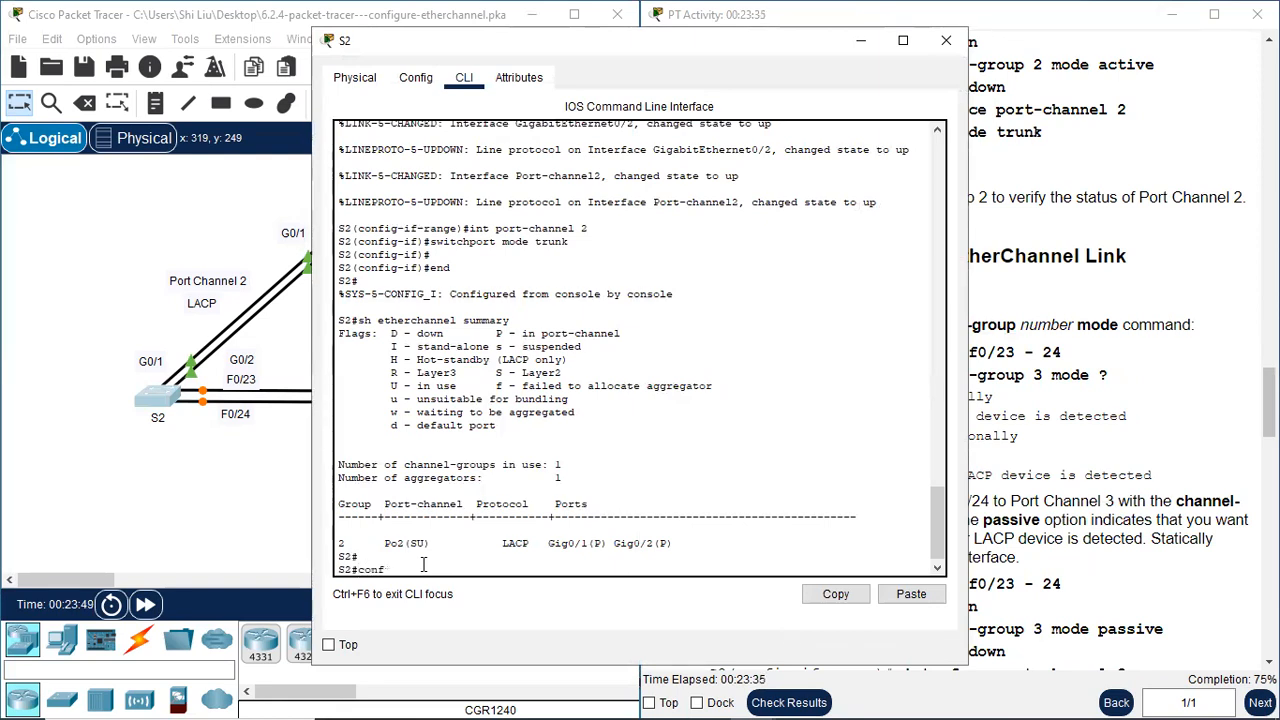
key(Return)
Select S2's interface range f0/23-24 and disable both ports with "shutdown"
text(ange)
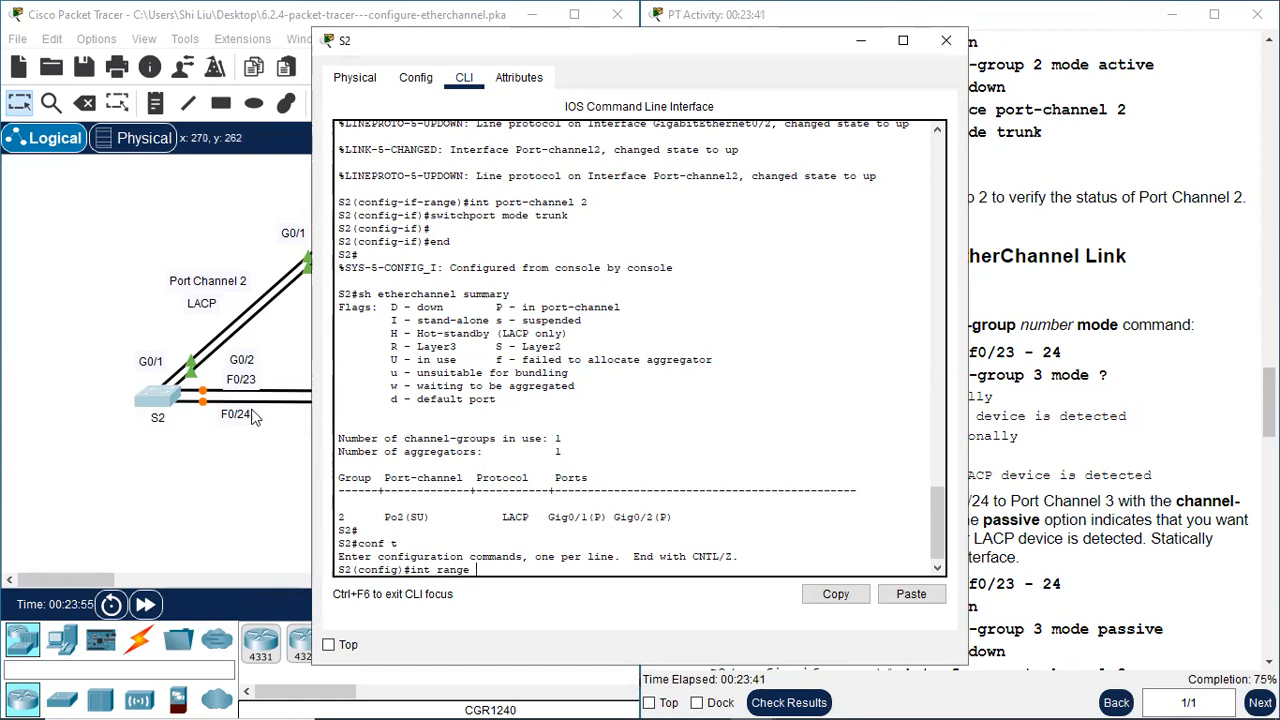
text( f0/23-24)
key(Return)
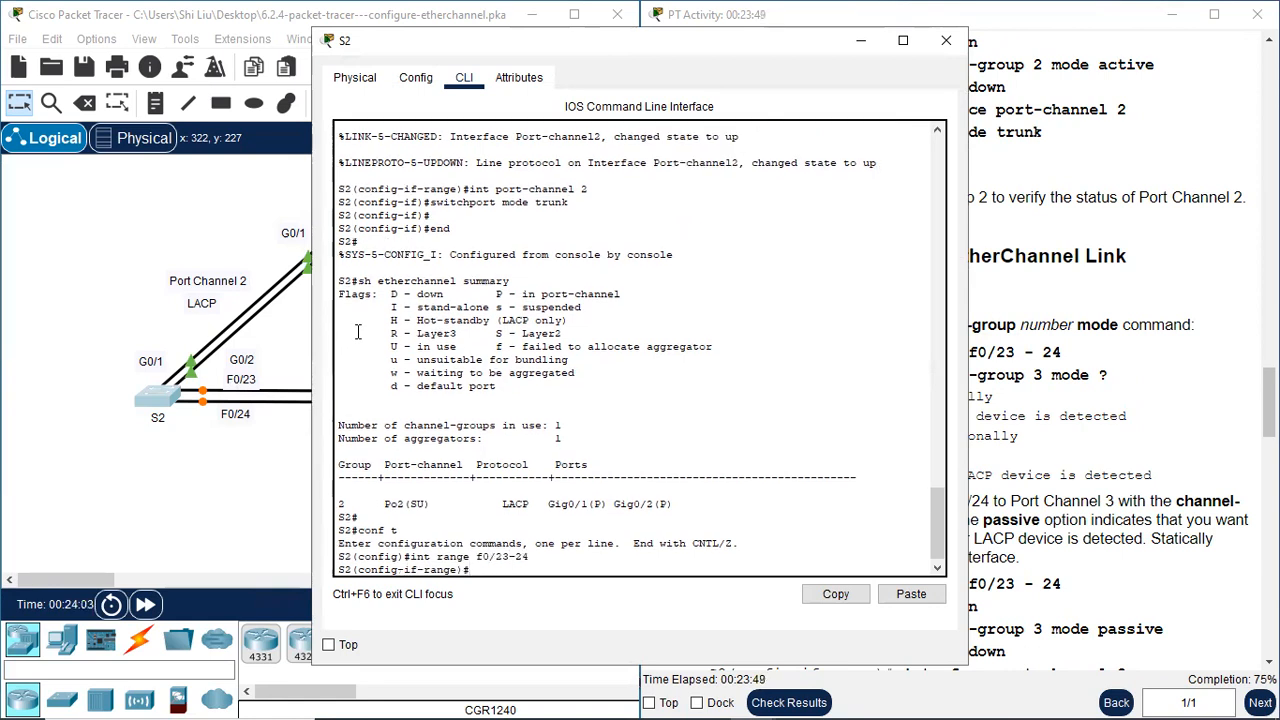
text(shut)
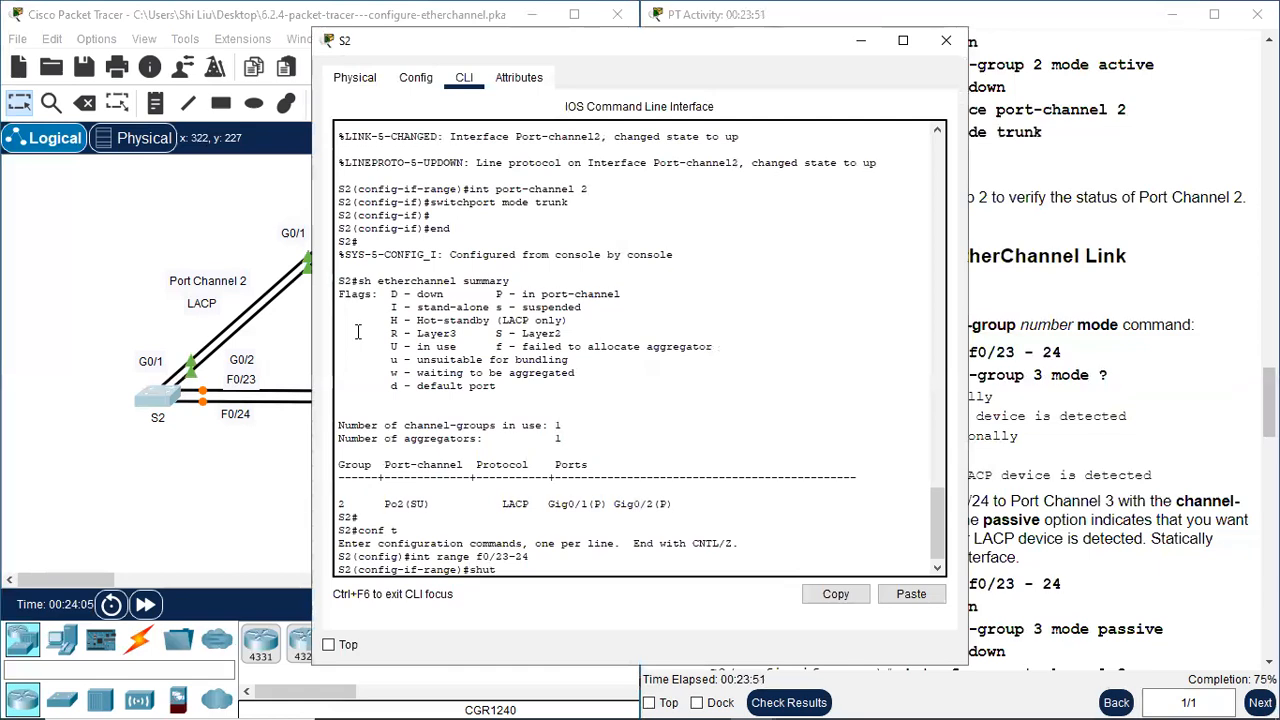
text(down)
key(Return)
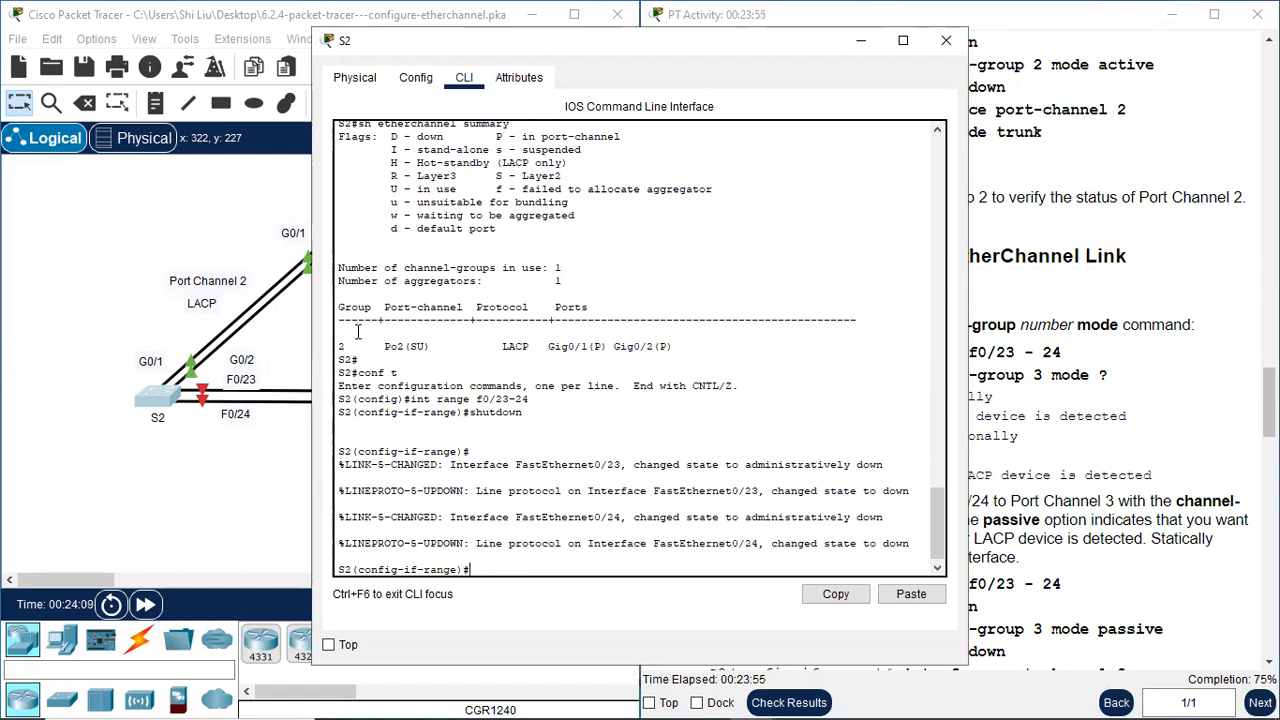
Query S2's channel-group mode options with "channel-group 3 mode ?" beside the instructions and review the active and passive entries
text(channel)
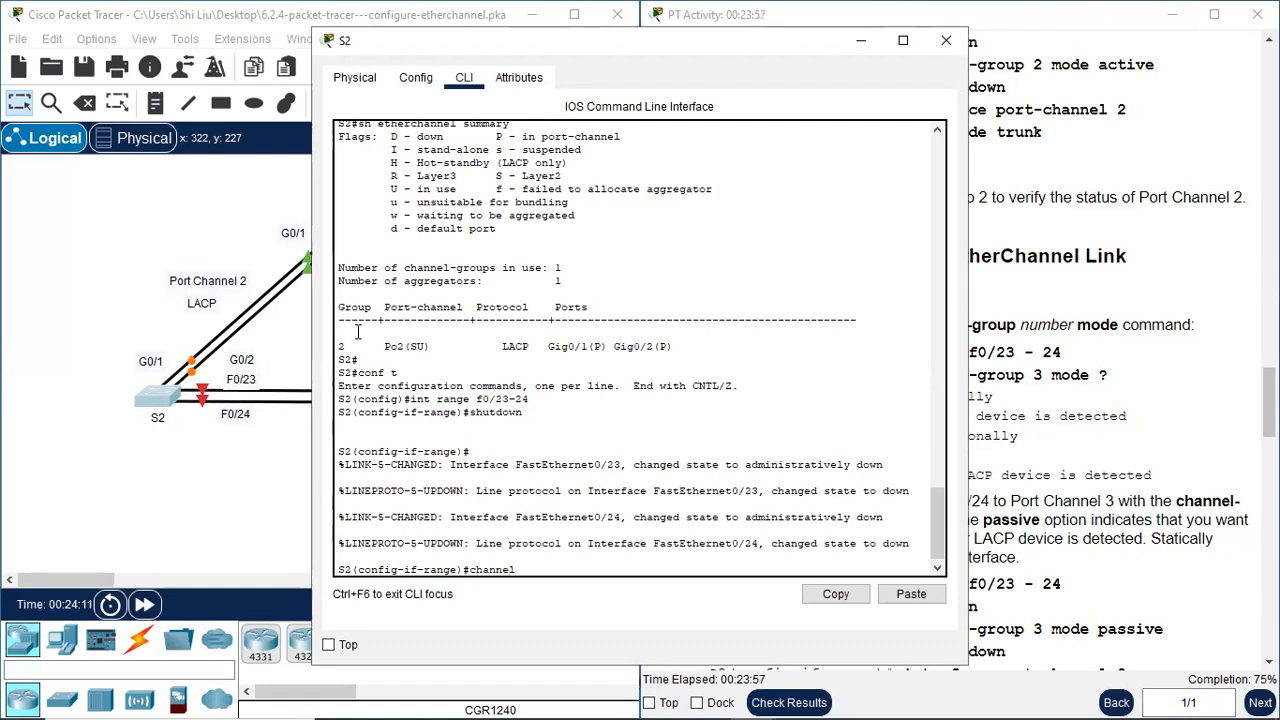
text(-group)
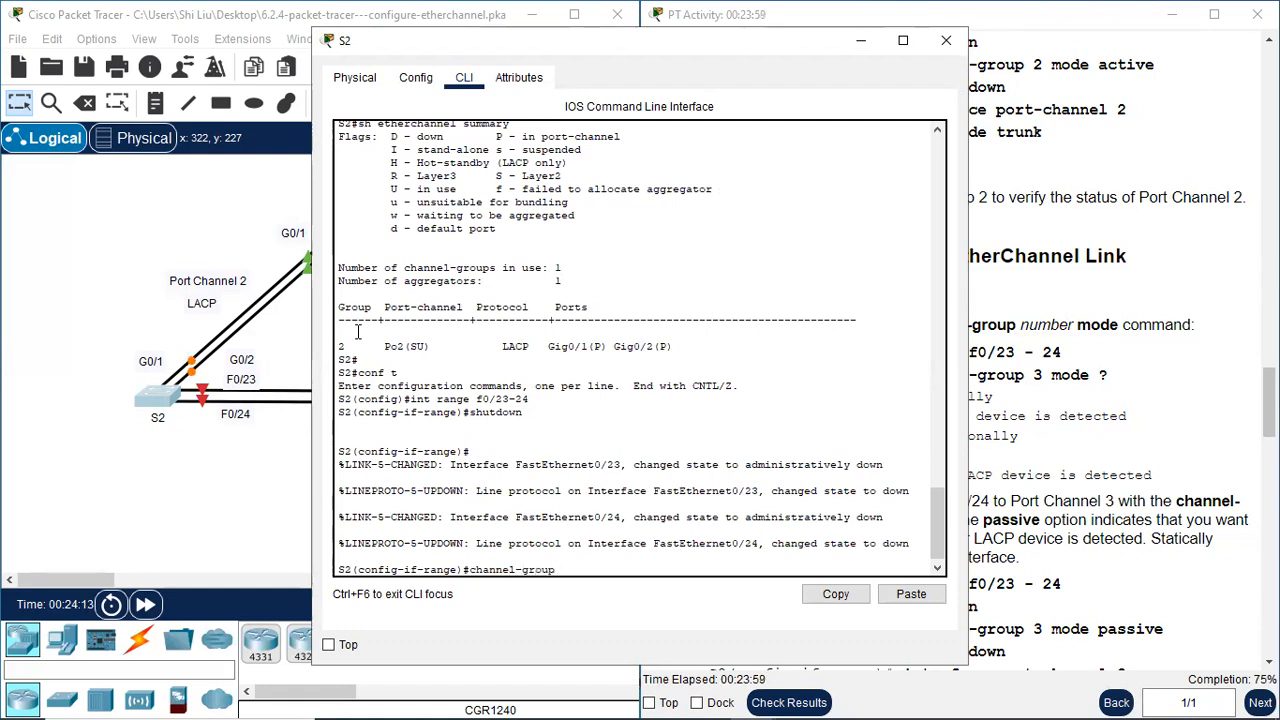
text( 3 mode)
drag(626, 39, 336, 60)
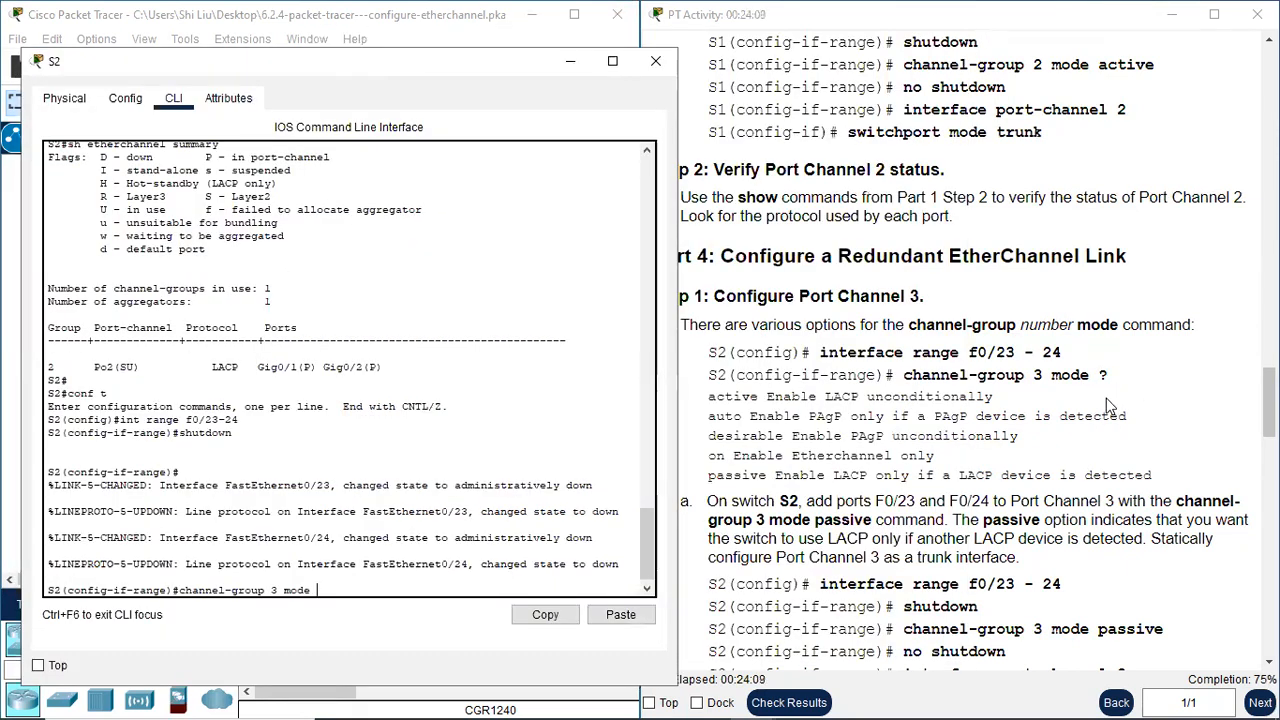
text(?)
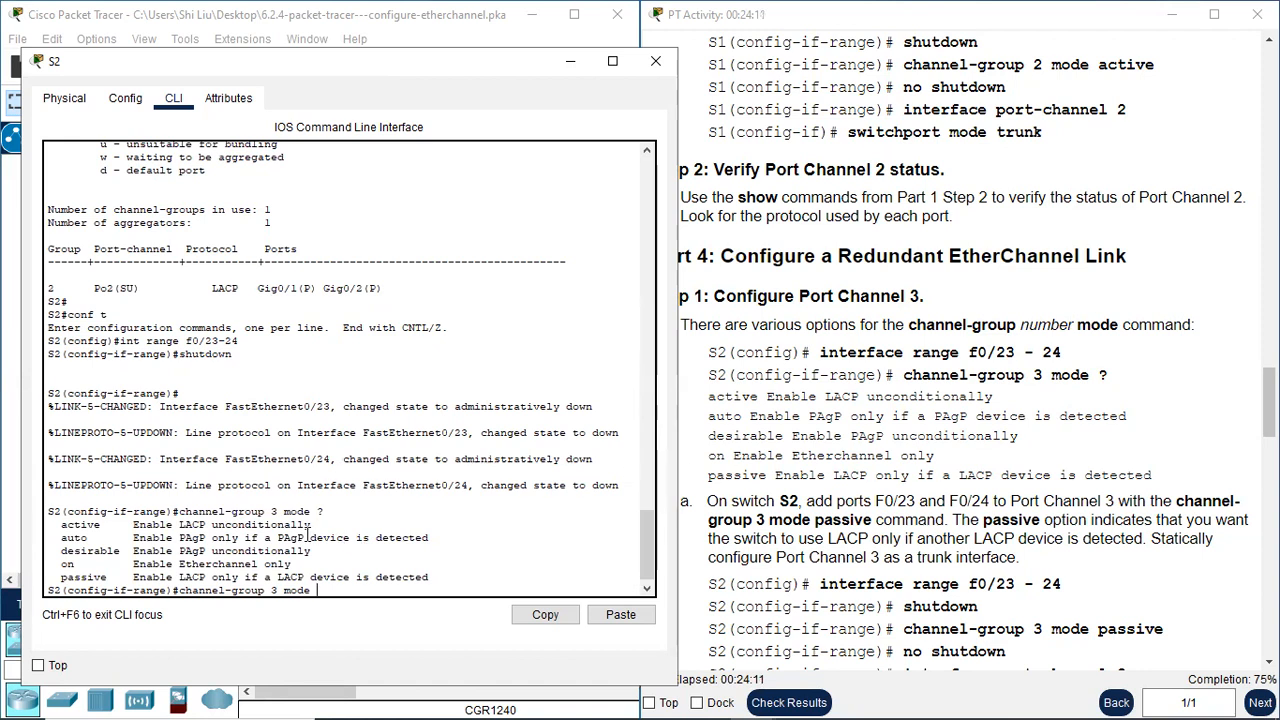
drag(66, 524, 128, 524)
drag(62, 577, 115, 577)
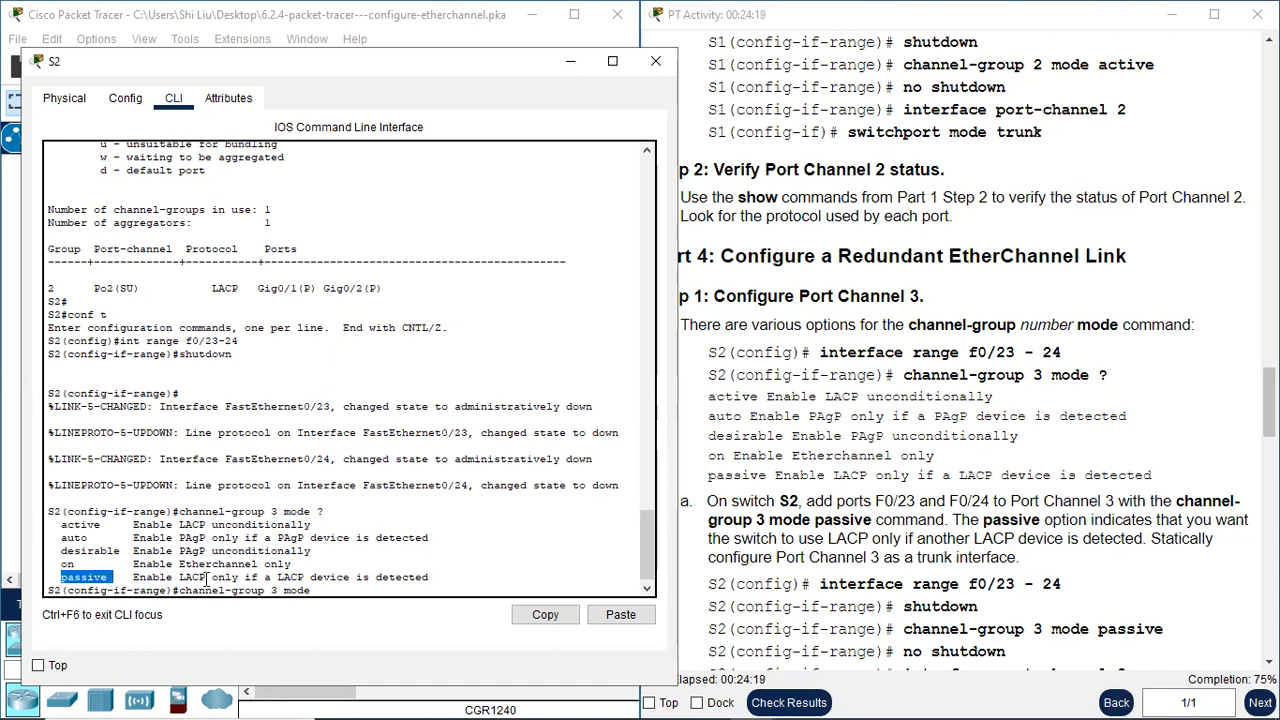
Check the required mode for S2 in the instructions and assign f0/23-24 with "channel-group 3 mode passive"
scroll(854, 518, down, 1)
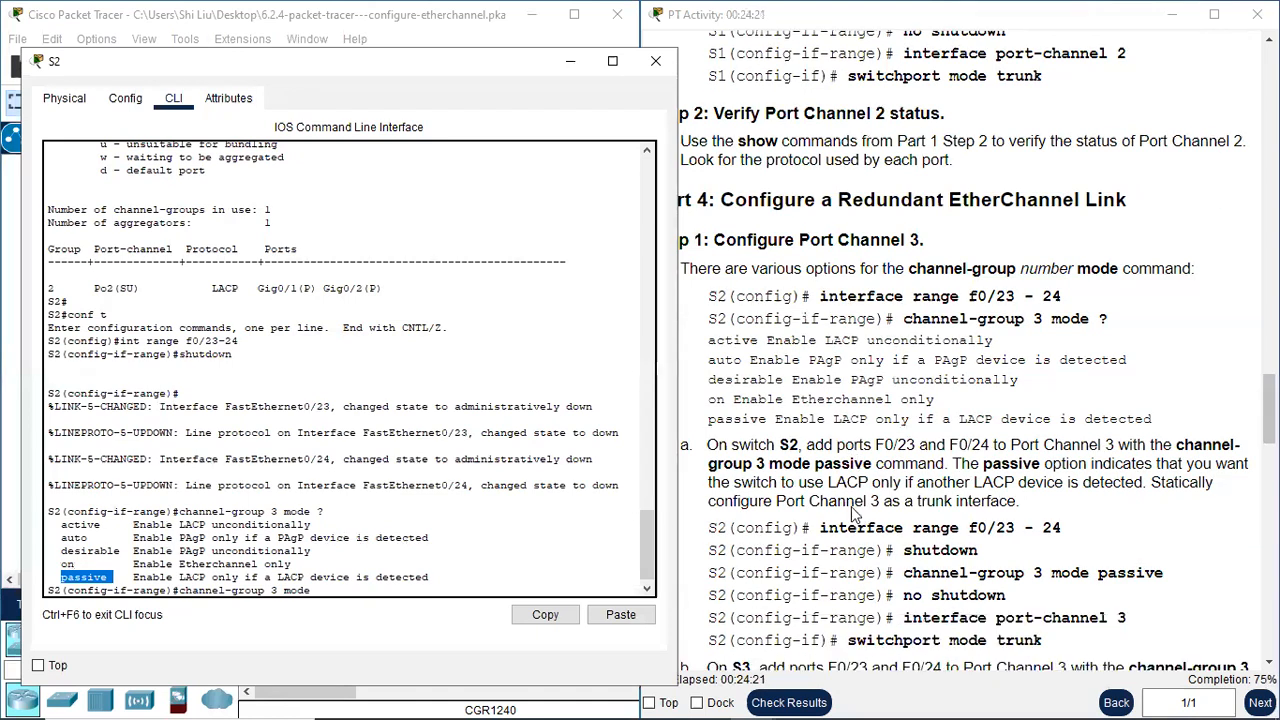
drag(815, 464, 871, 464)
click(462, 551)
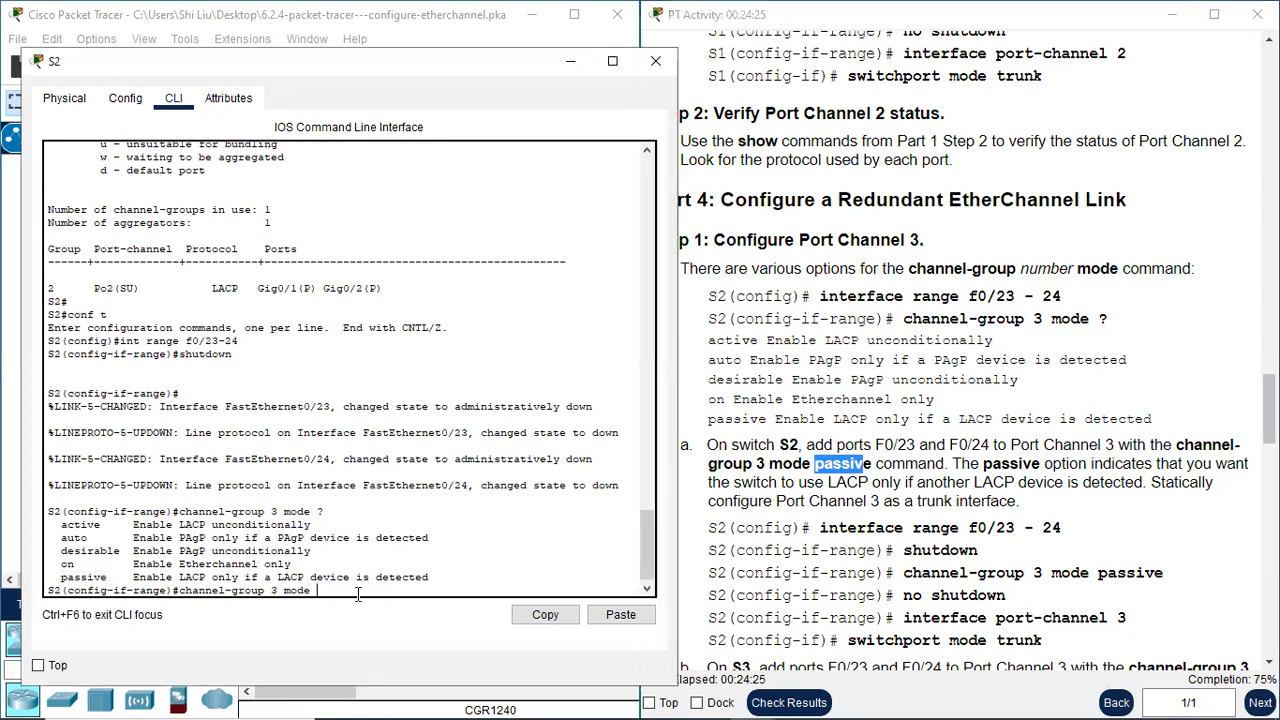
text(passive)
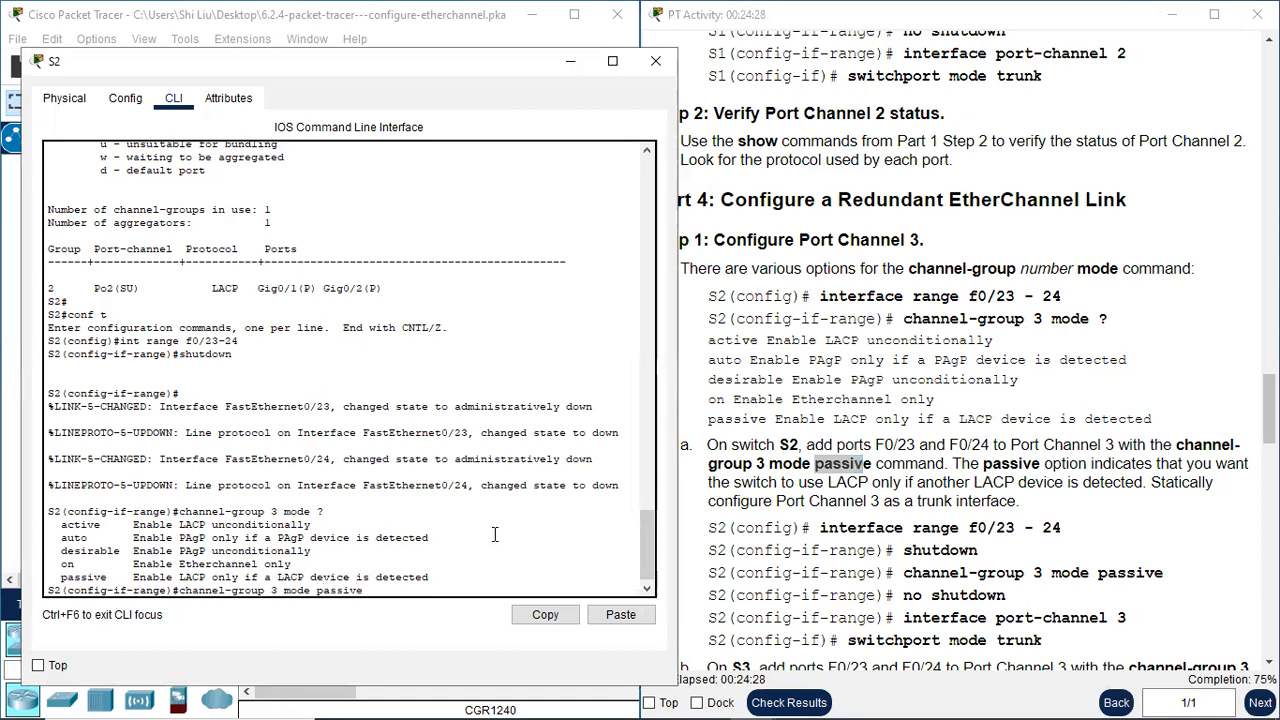
key(Return)
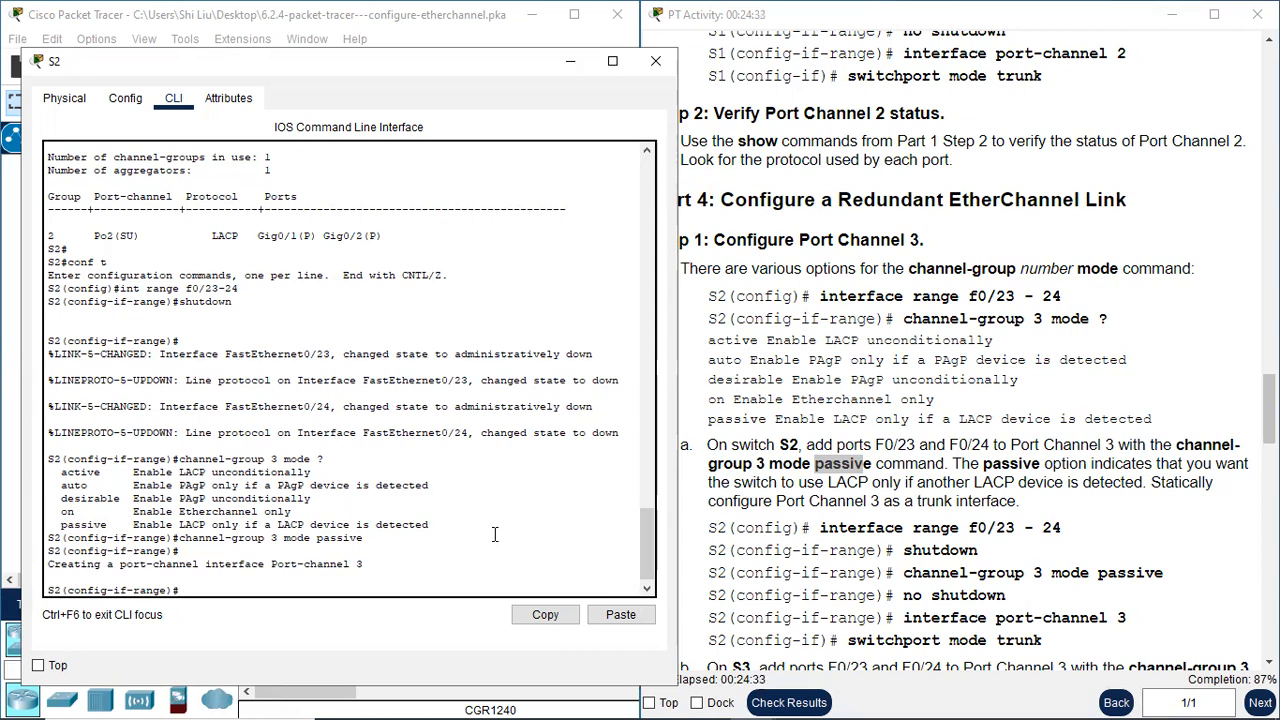
Re-enable S2's ports f0/23-24 with "no shutdown"
text(no shutdown)
key(Return)
key(Return)
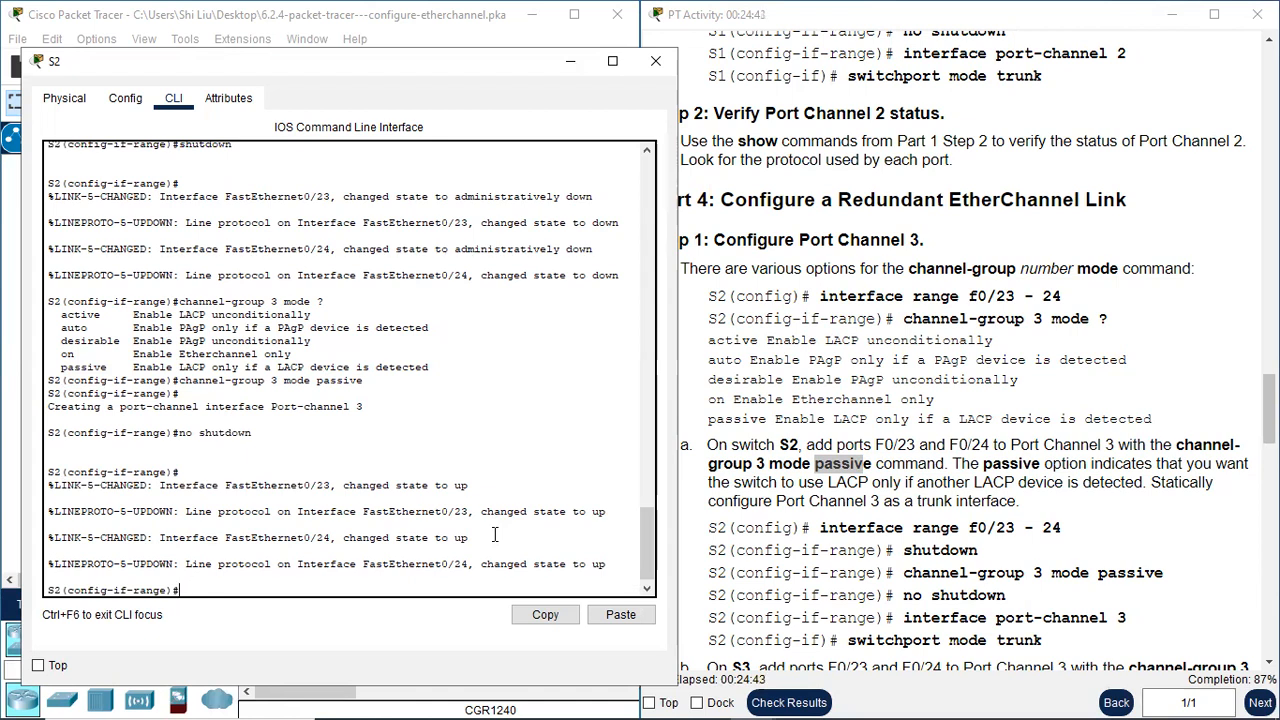
Configure S2's port-channel 3 interface as a trunk with "switchport mode trunk"
text(int port-channel 3)
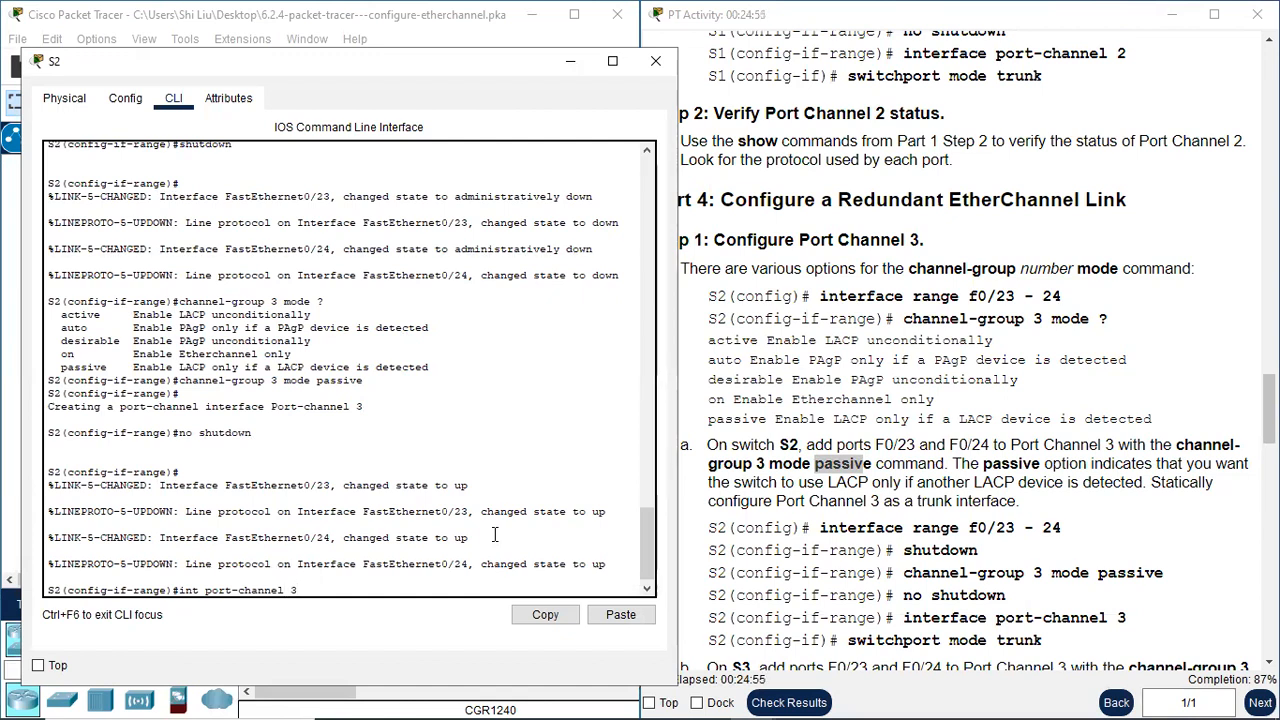
key(Return)
text(switch)
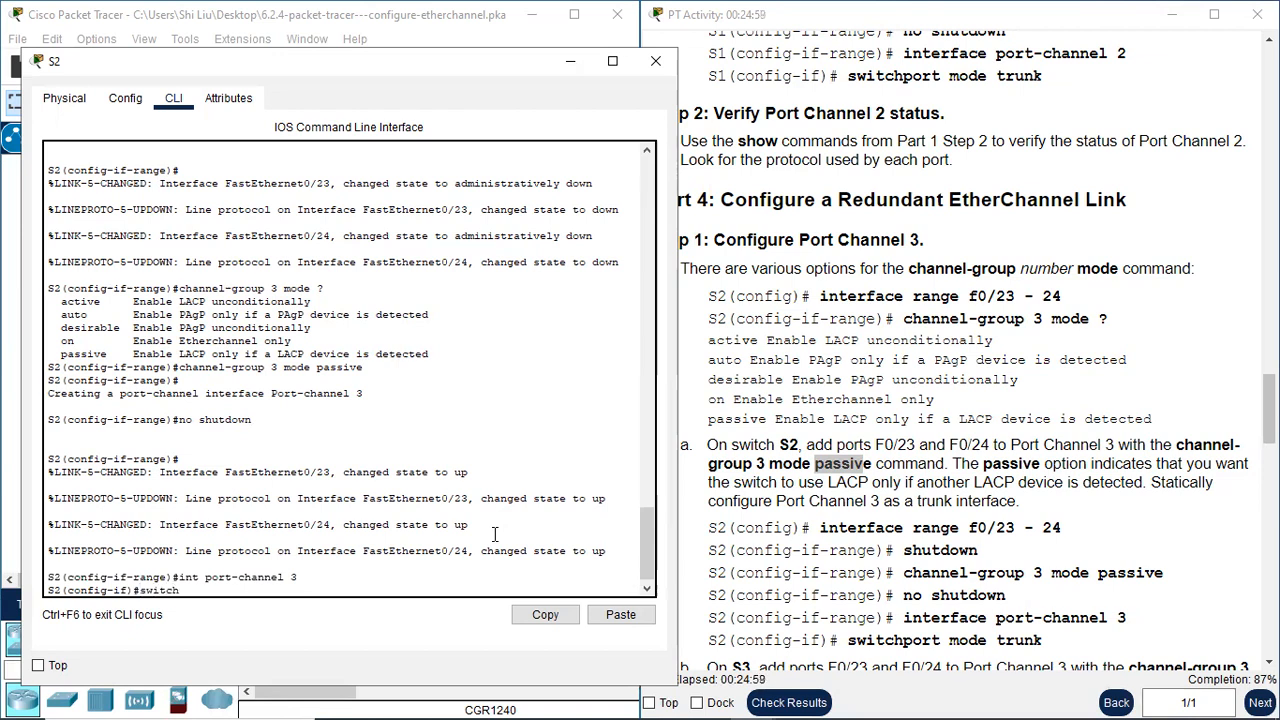
text(port mode trunk)
key(Return)
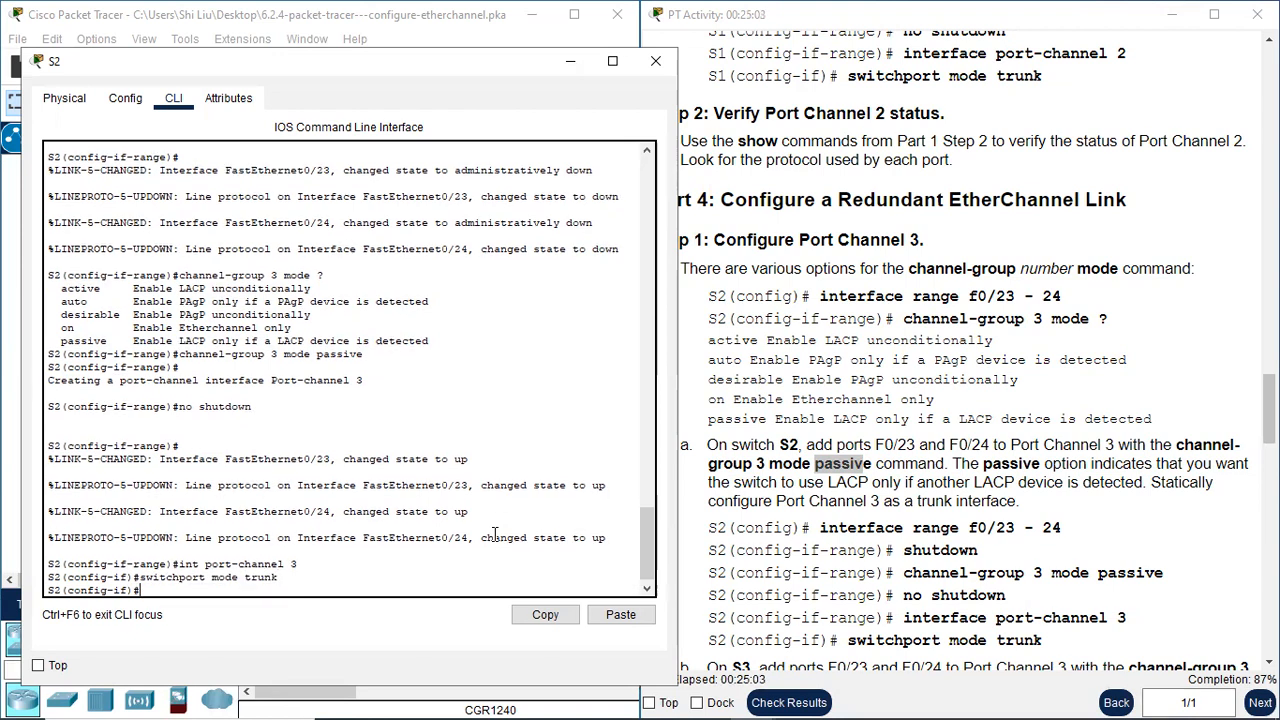
key(Return)
Close the S2 window, open S3's command line beside the Part 4 instructions and enter global configuration mode
scroll(928, 482, down, 3)
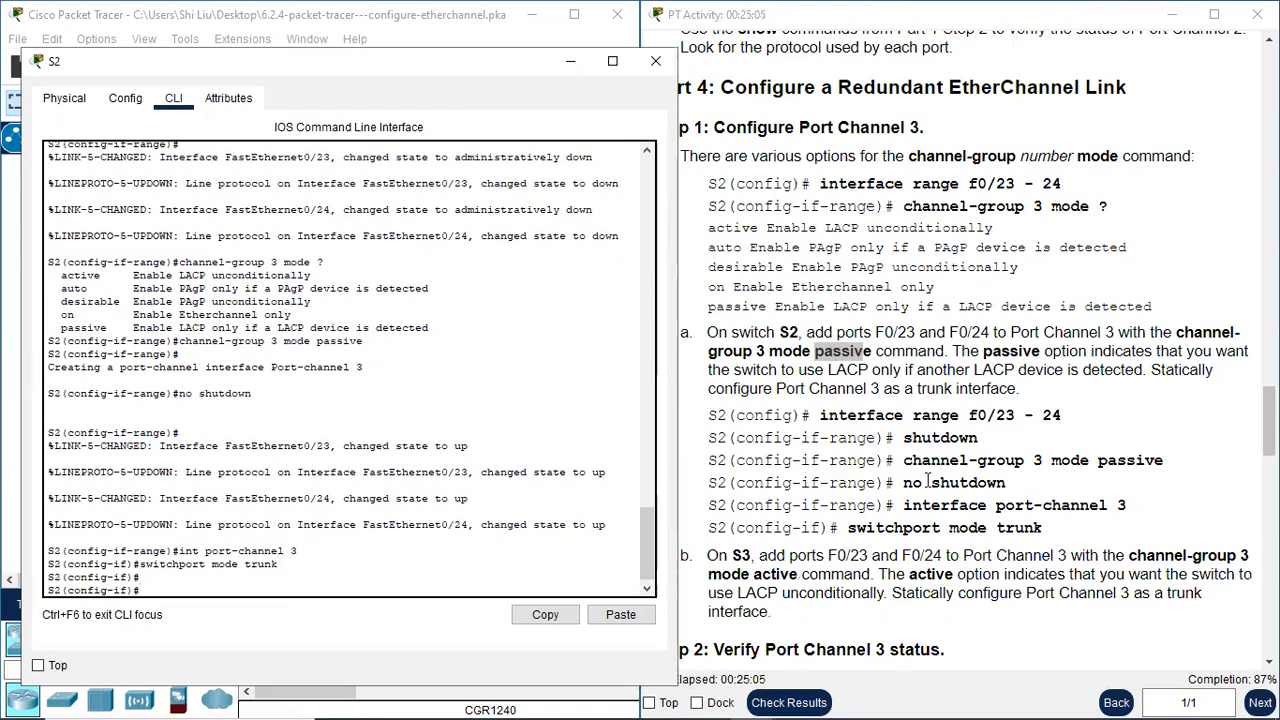
click(655, 61)
click(538, 399)
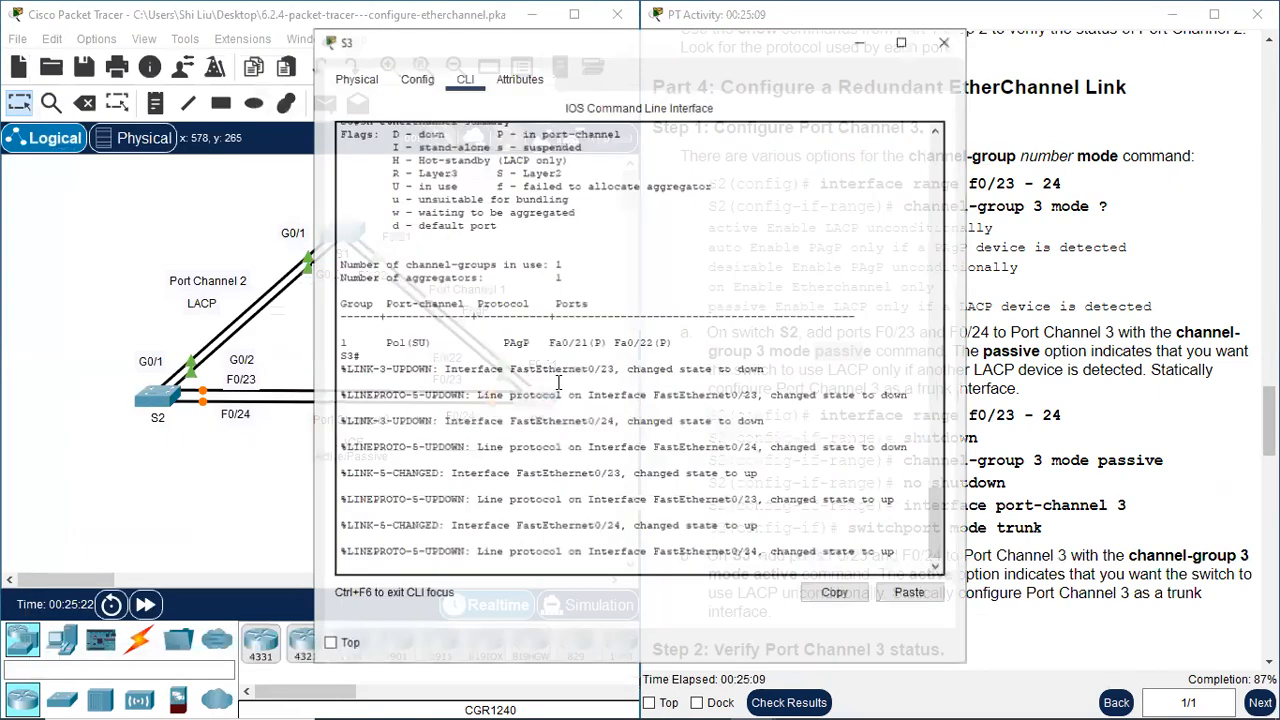
drag(631, 48, 348, 58)
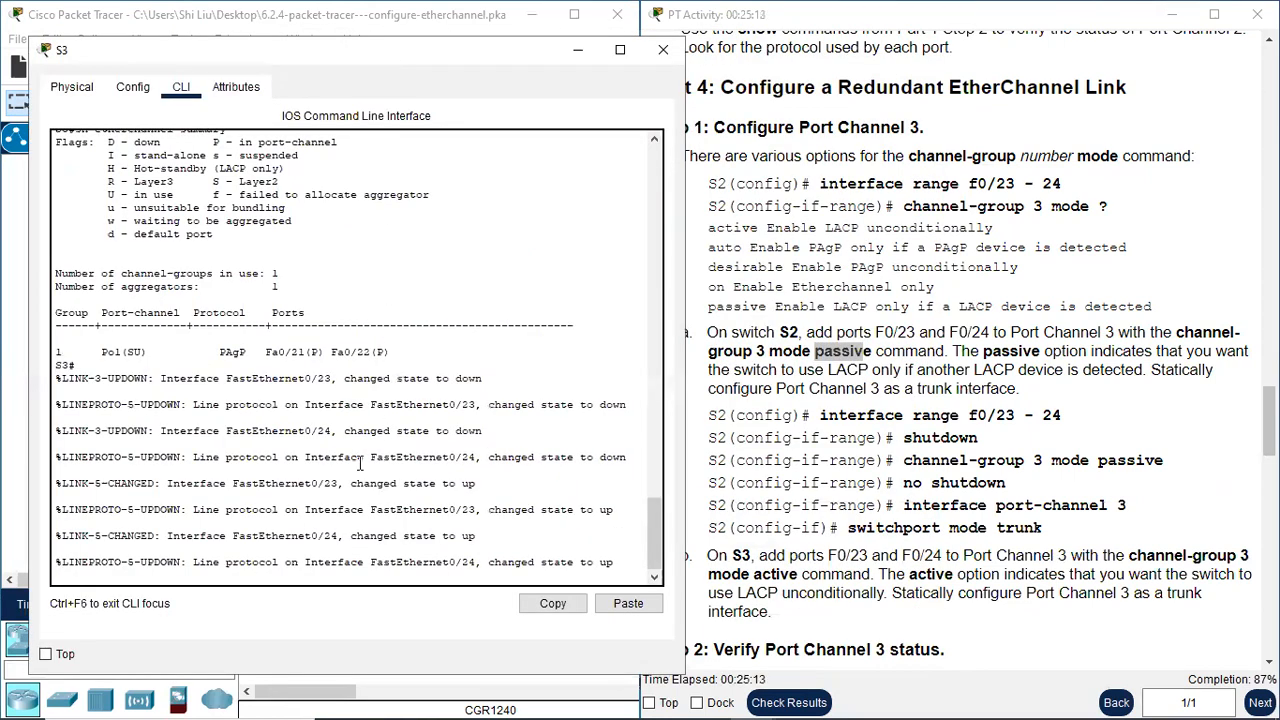
key(Return)
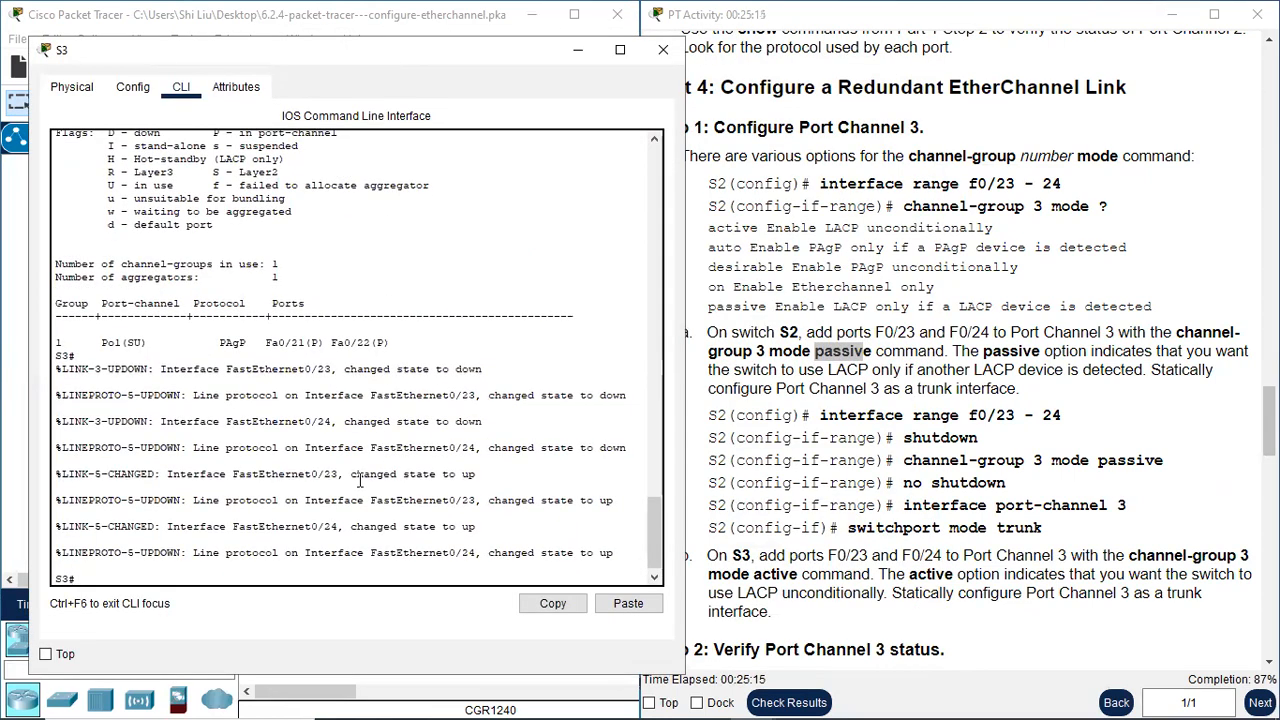
text(condf t)
key(Return)
text(conf t)
key(Return)
Select S3's interface range f0/23-24 and disable both ports with "shutdown"
text(int range)
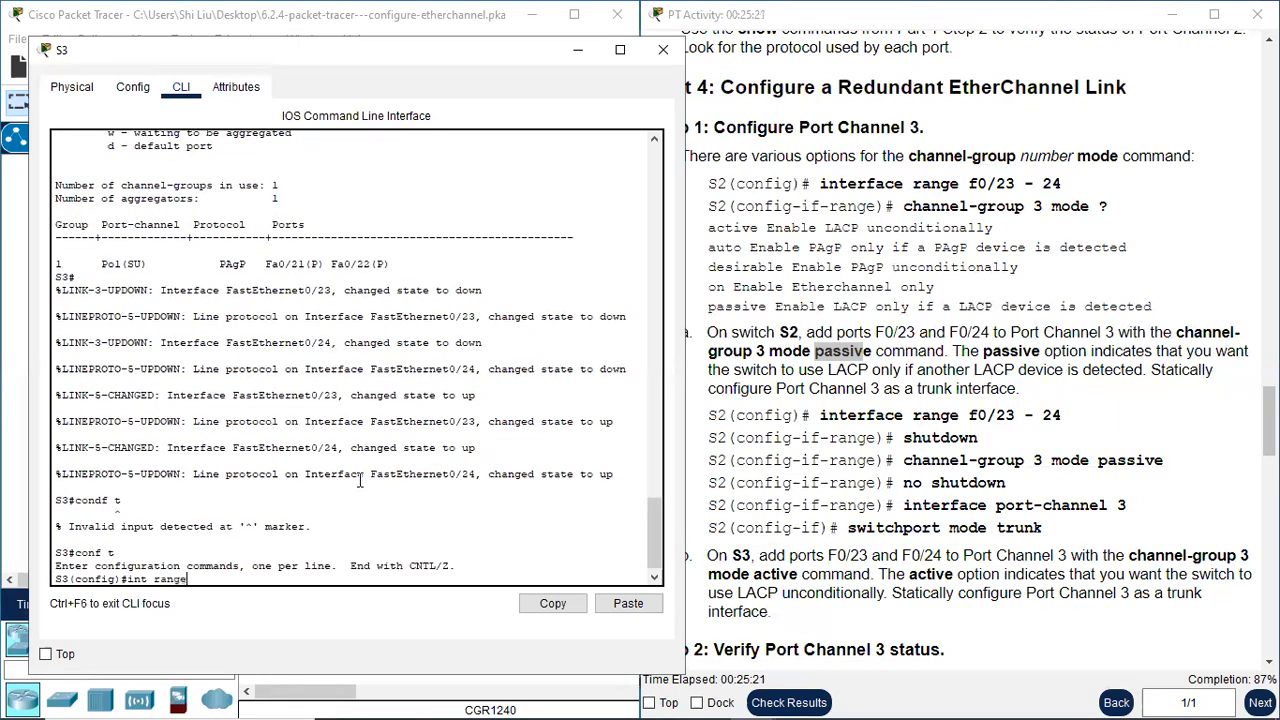
text( f0/23-24)
key(Return)
text(shutdown)
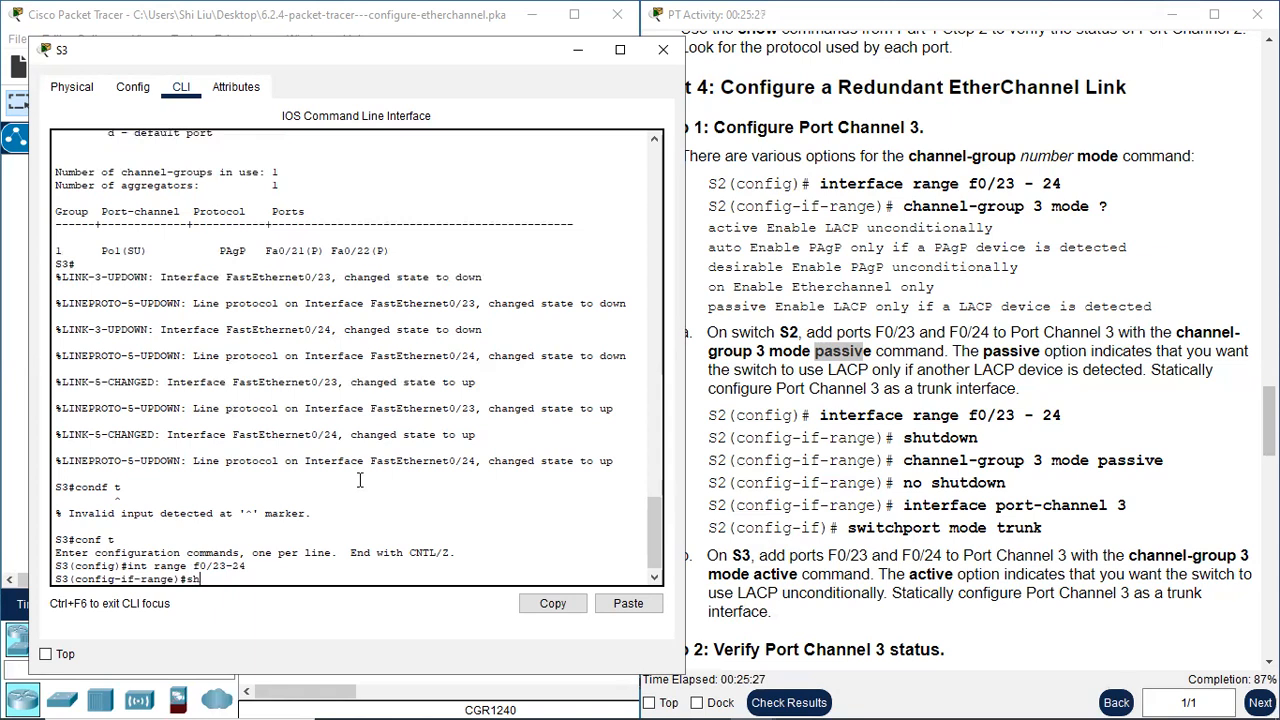
key(Return)
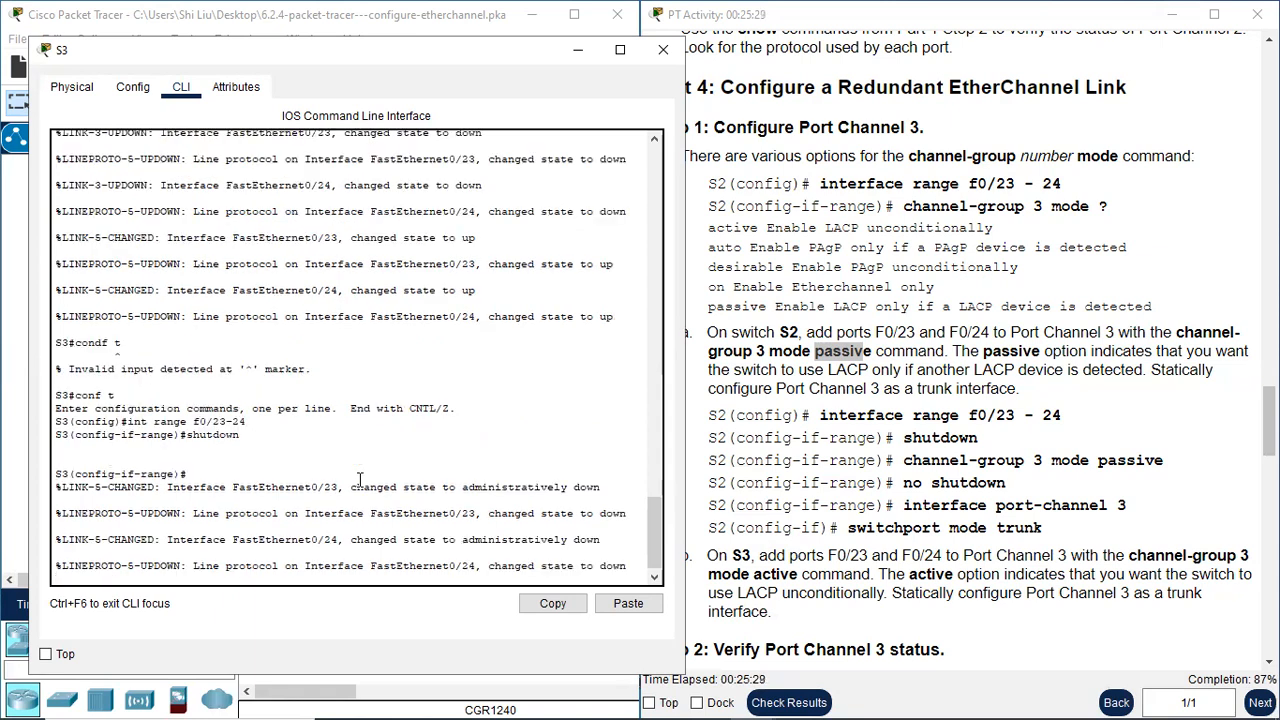
key(Return)
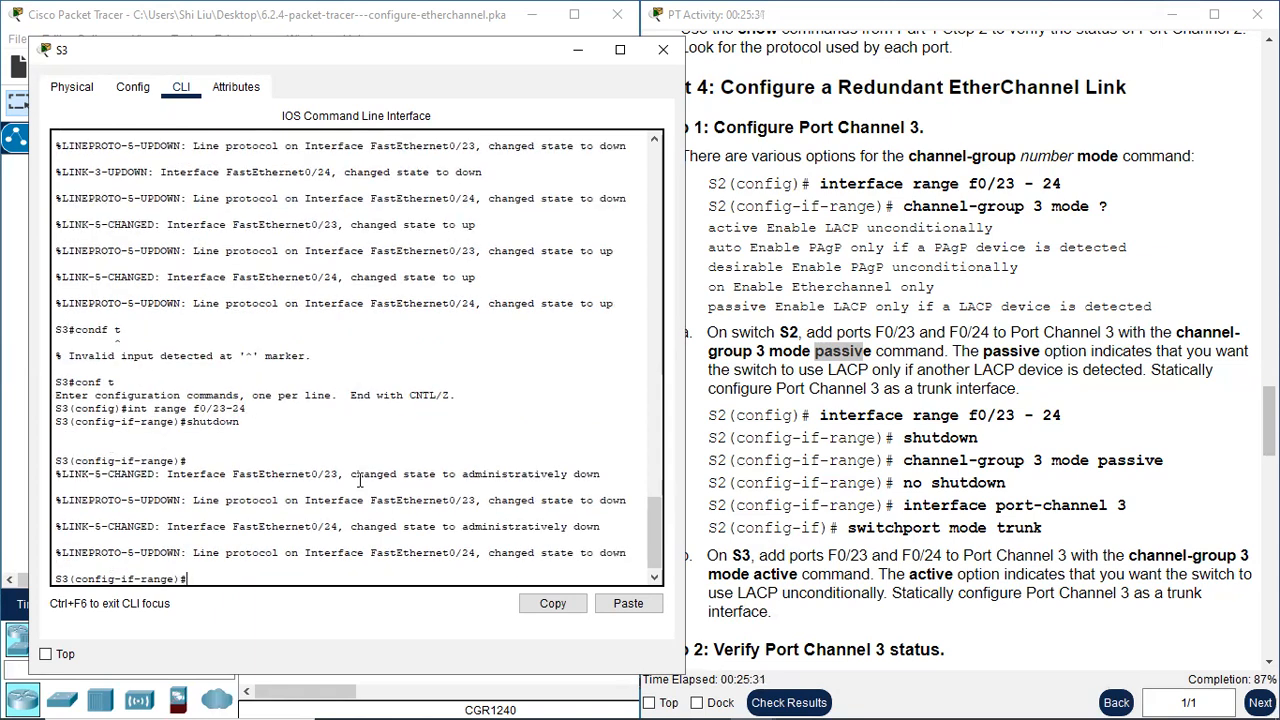
Enter the "channel-group 3 mode" command for S3's ports f0/23-24
text(chann)
text(el-grou)
text(p)
text( 3 md)
text(ode)
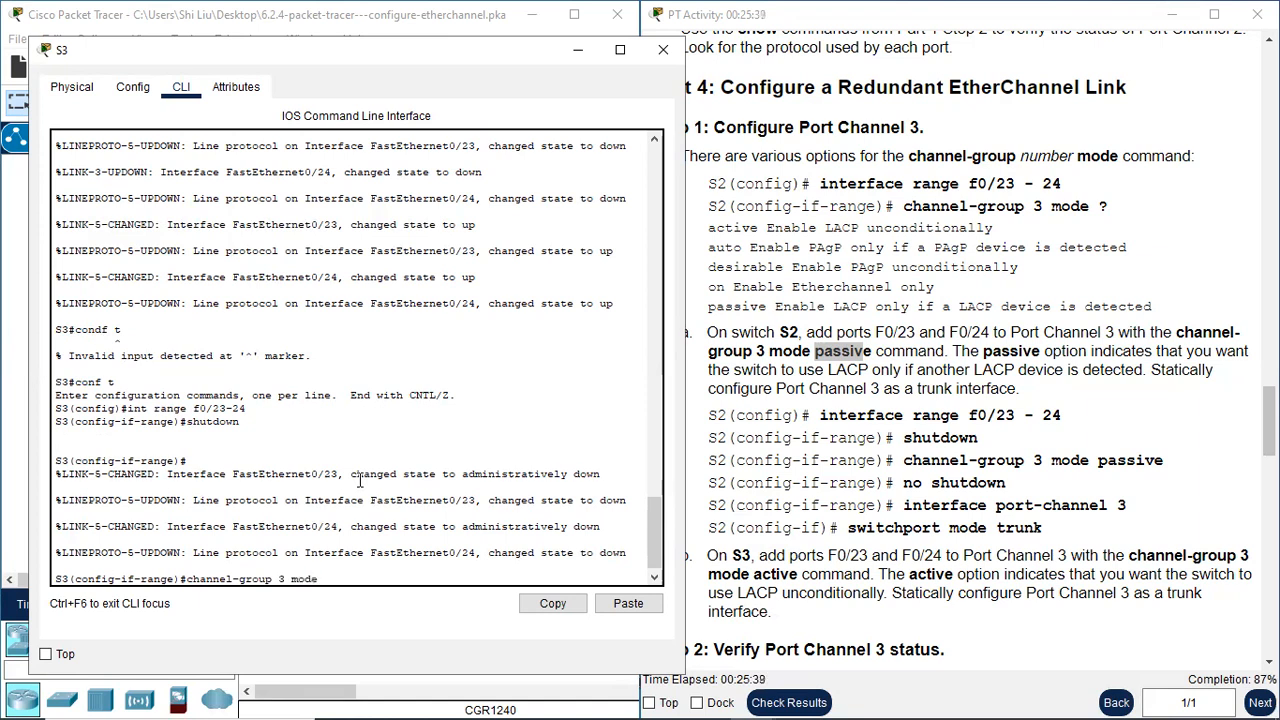
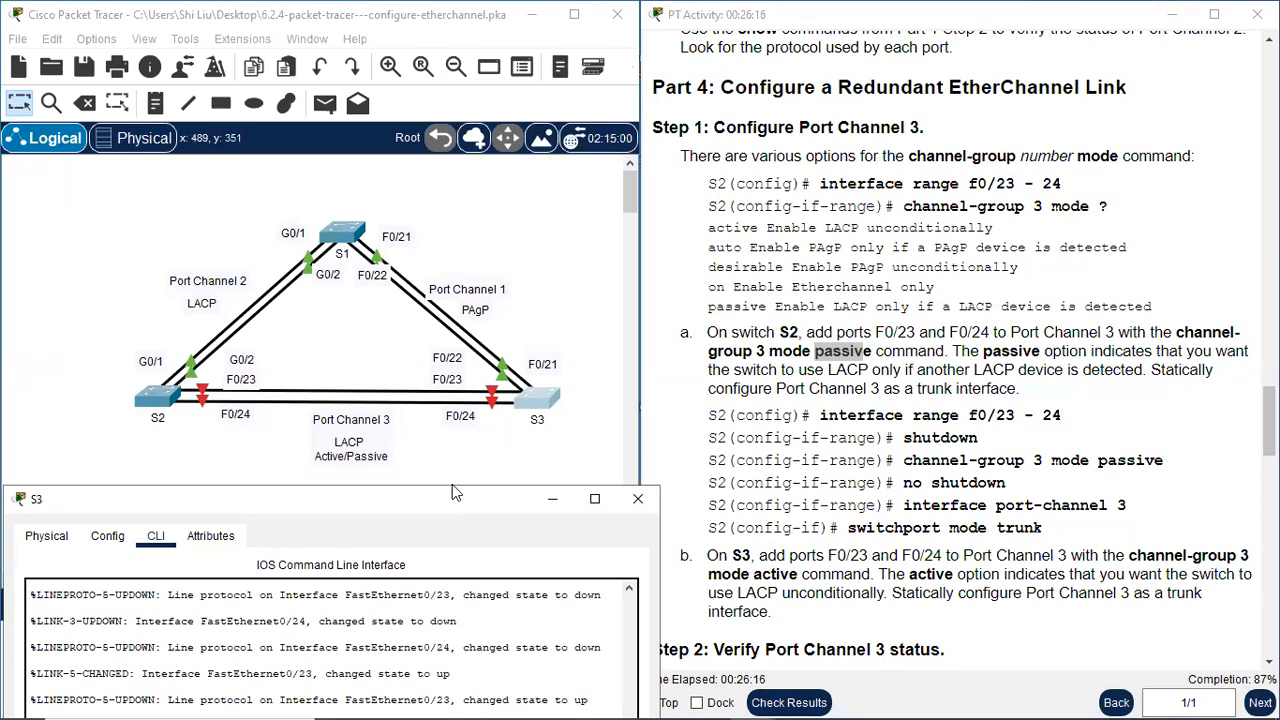
Complete the channel-group command so S3's ports f0/23-24 join Port Channel 3 in active mode
drag(452, 495, 672, 32)
text(a)
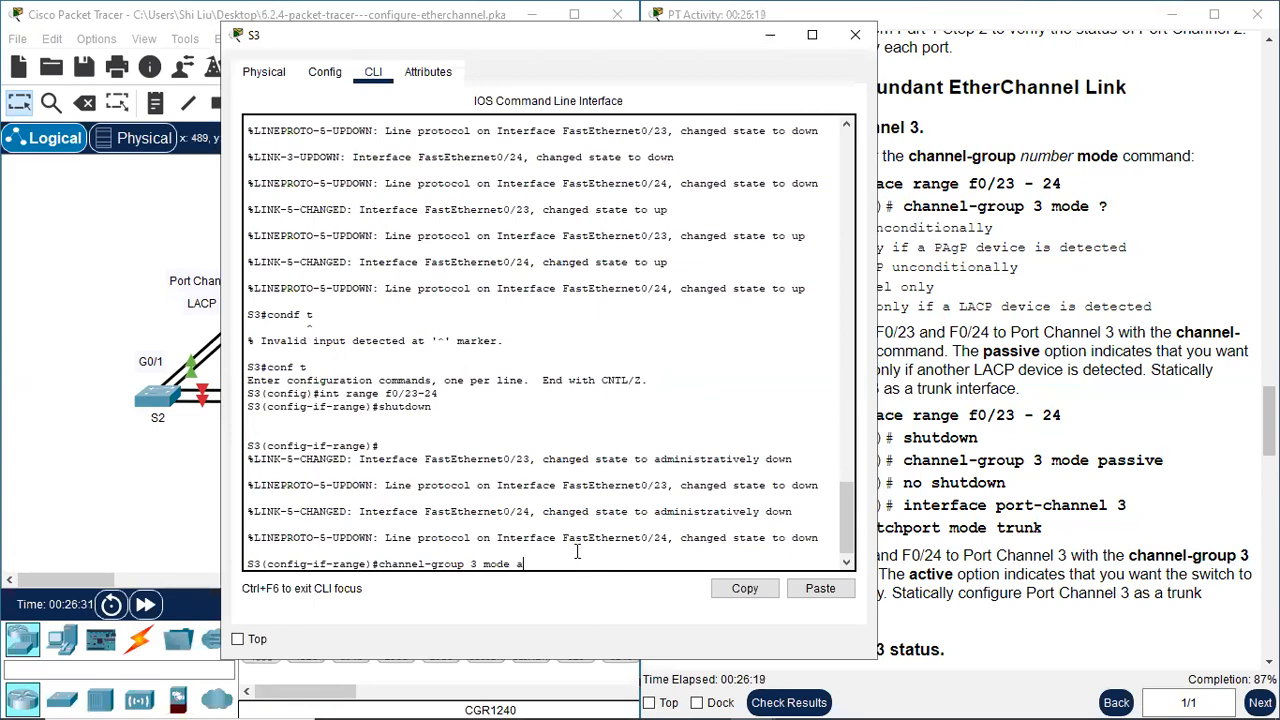
text(ctive)
key(Return)
key(Return)
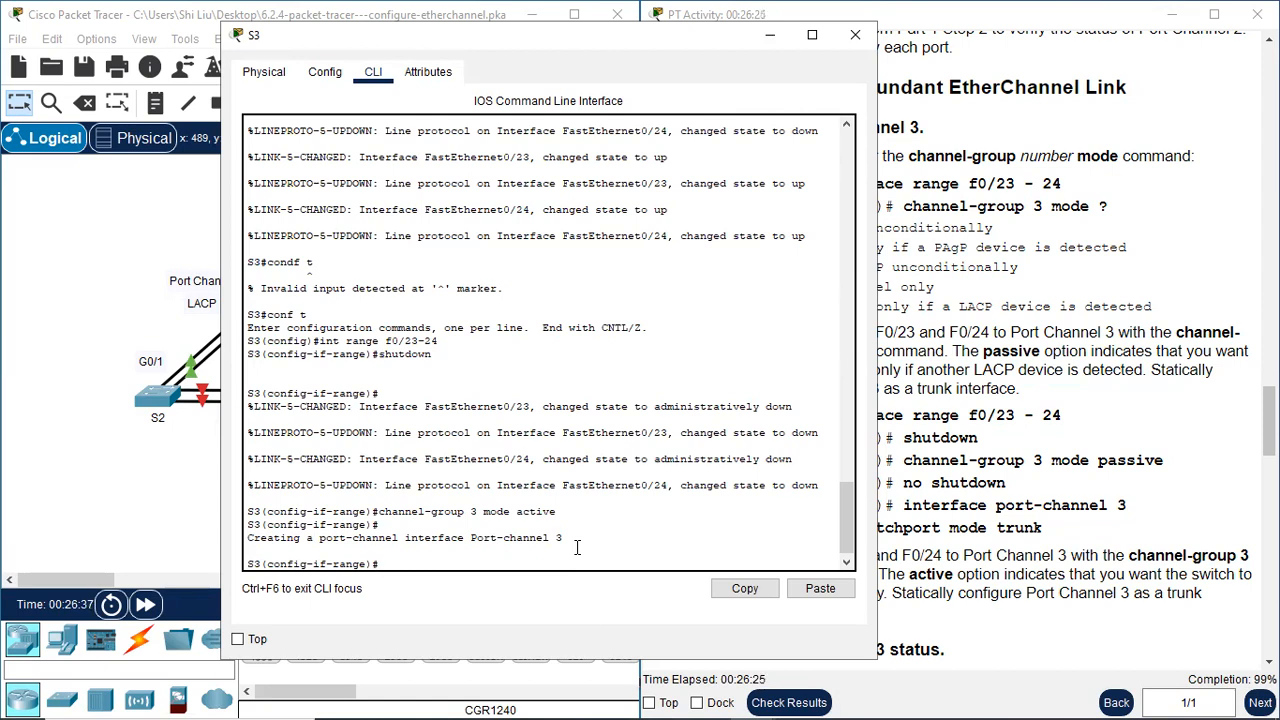
Re-enable S3's ports f0/23-24 with "no shutdown"
text(no shutdown)
key(Return)
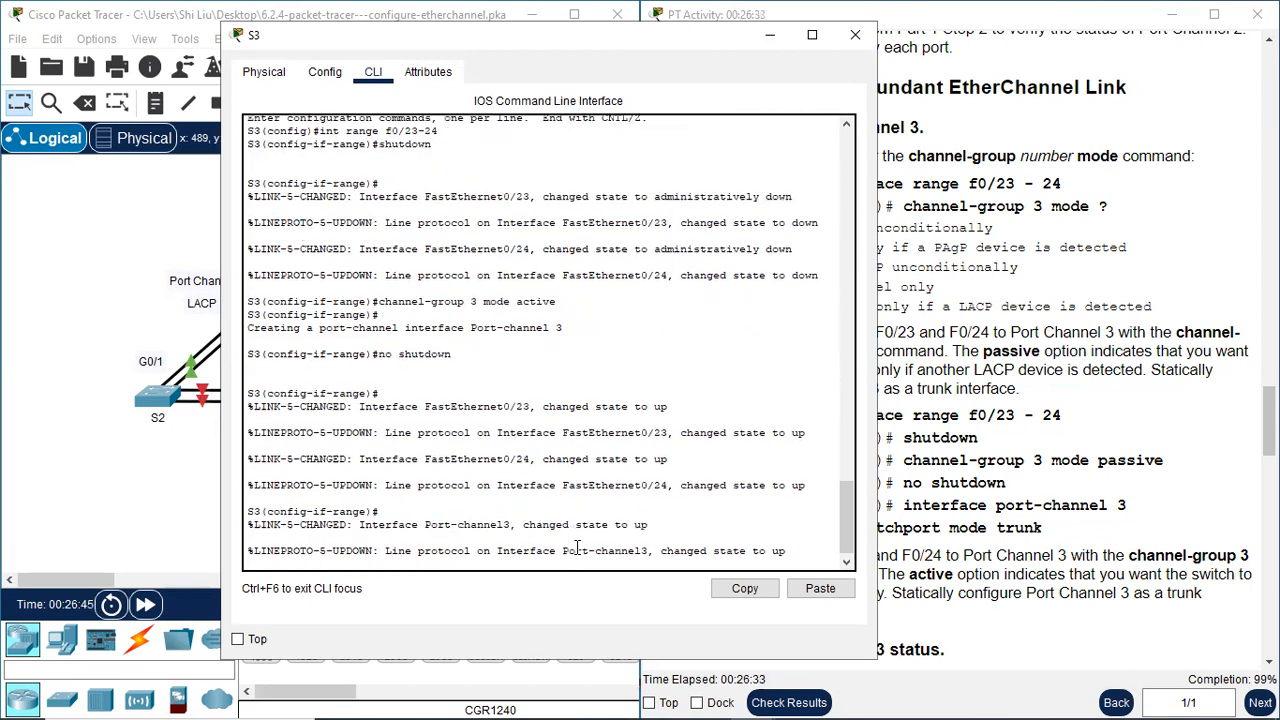
Configure S3's port-channel 3 interface as a trunk with "switchport mode trunk"
text(int)
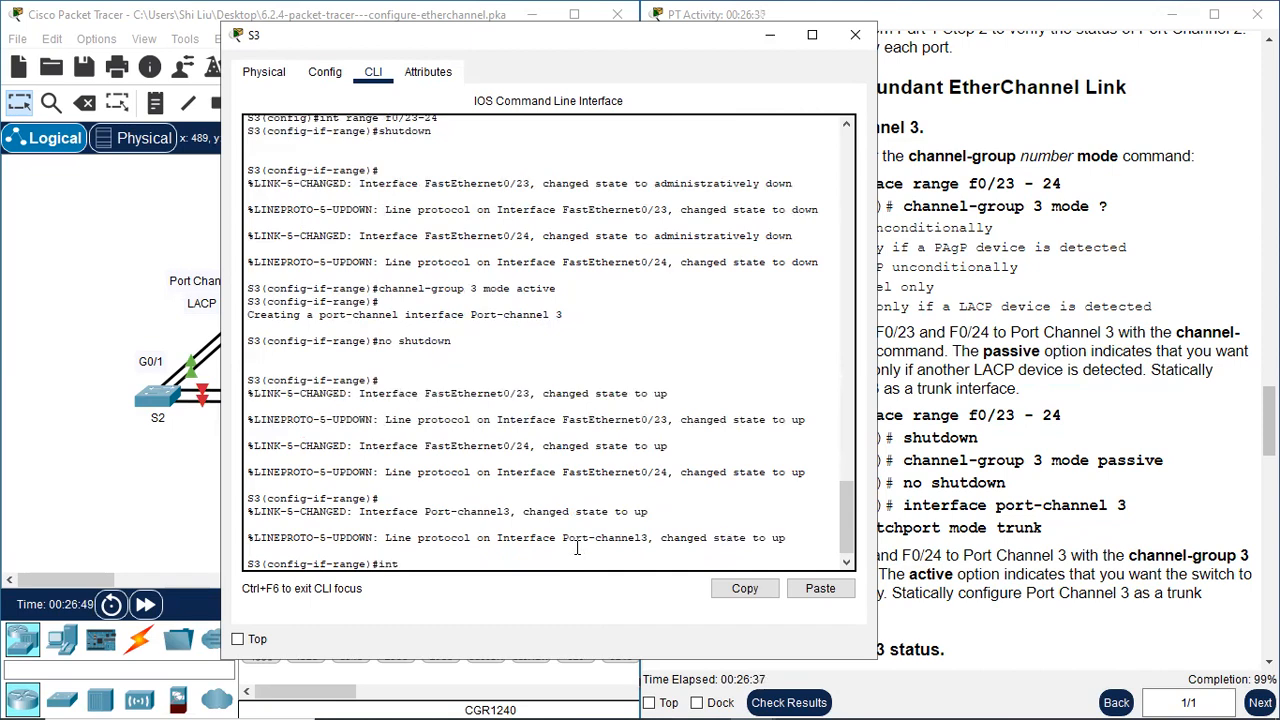
text( port-channel 3)
key(Return)
text(sw)
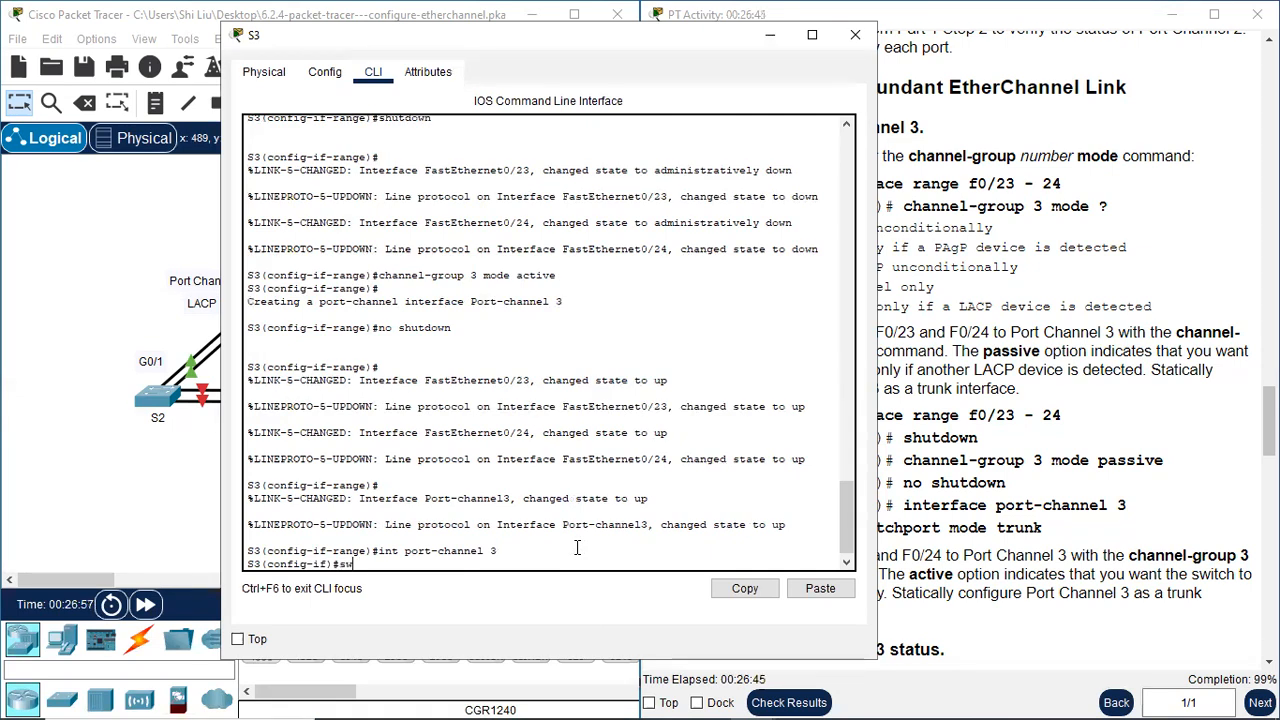
text(itchpro)
key(BackSpace)
key(BackSpace)
text(or)
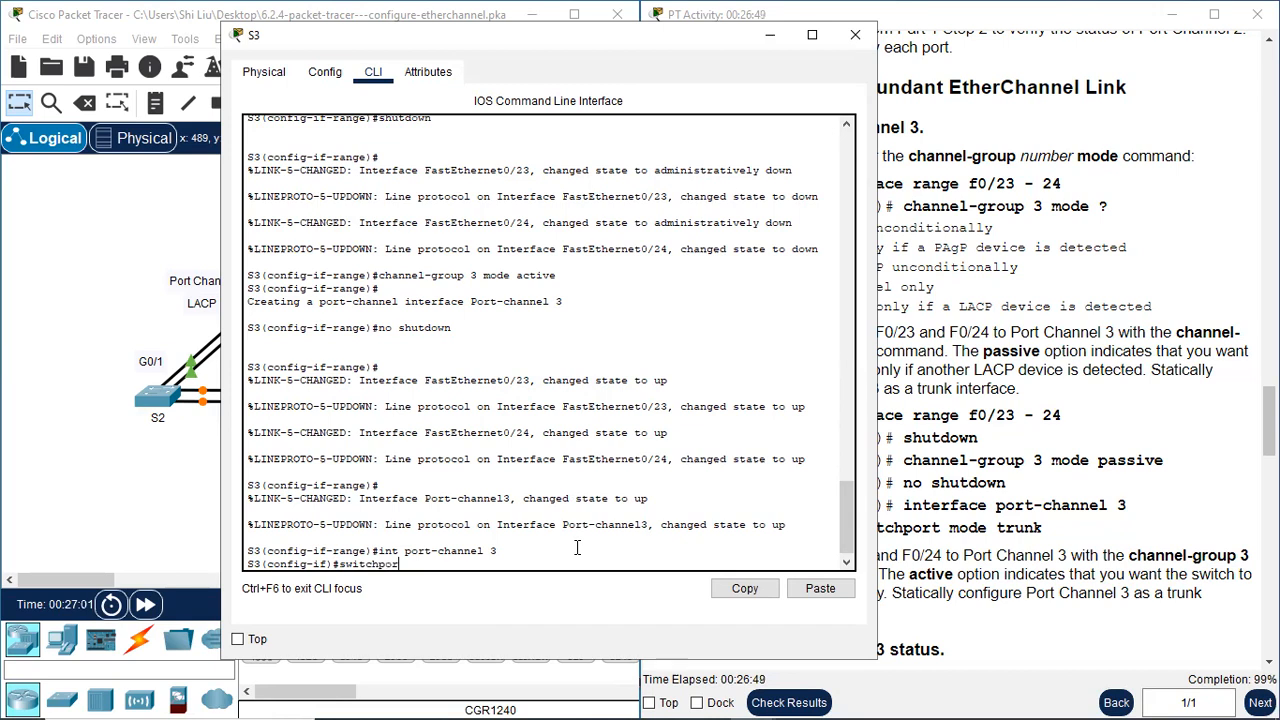
text(t mode trunk)
key(Return)
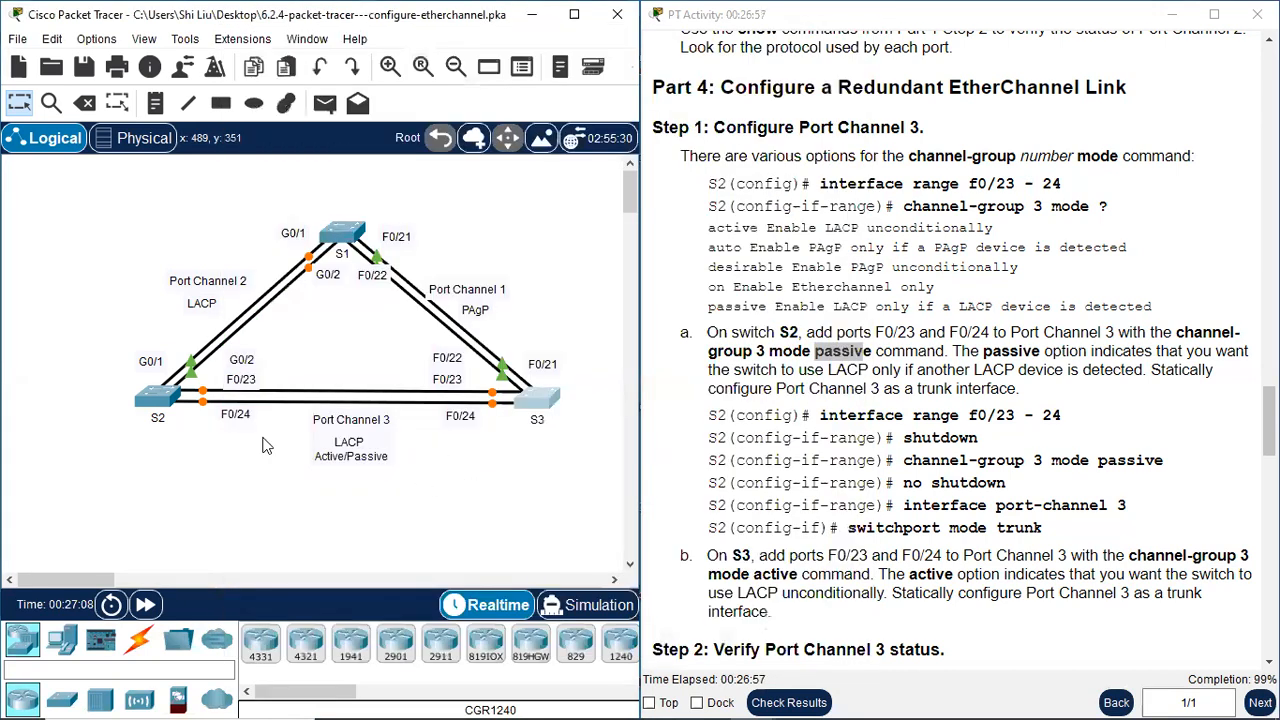
Leave configuration mode on S2 and check Port Channel 3's protocol and ports with "sh etherchannel summary"
click(157, 402)
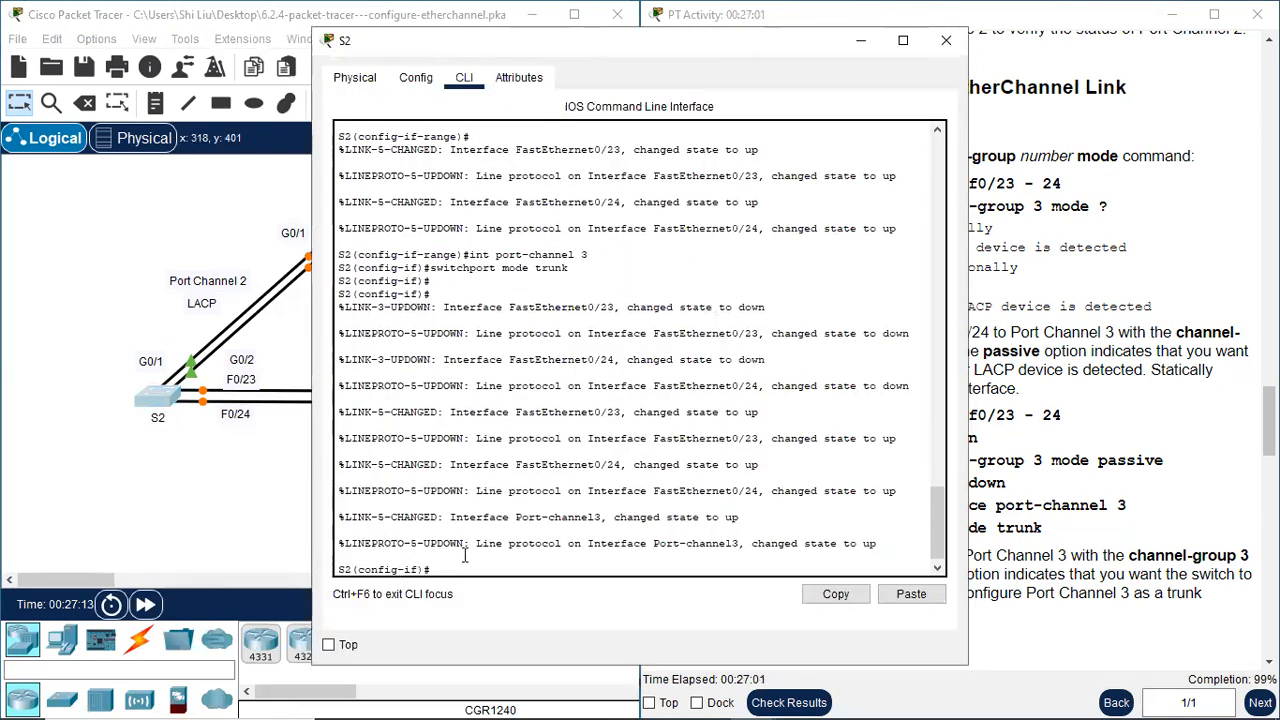
text(end)
key(Return)
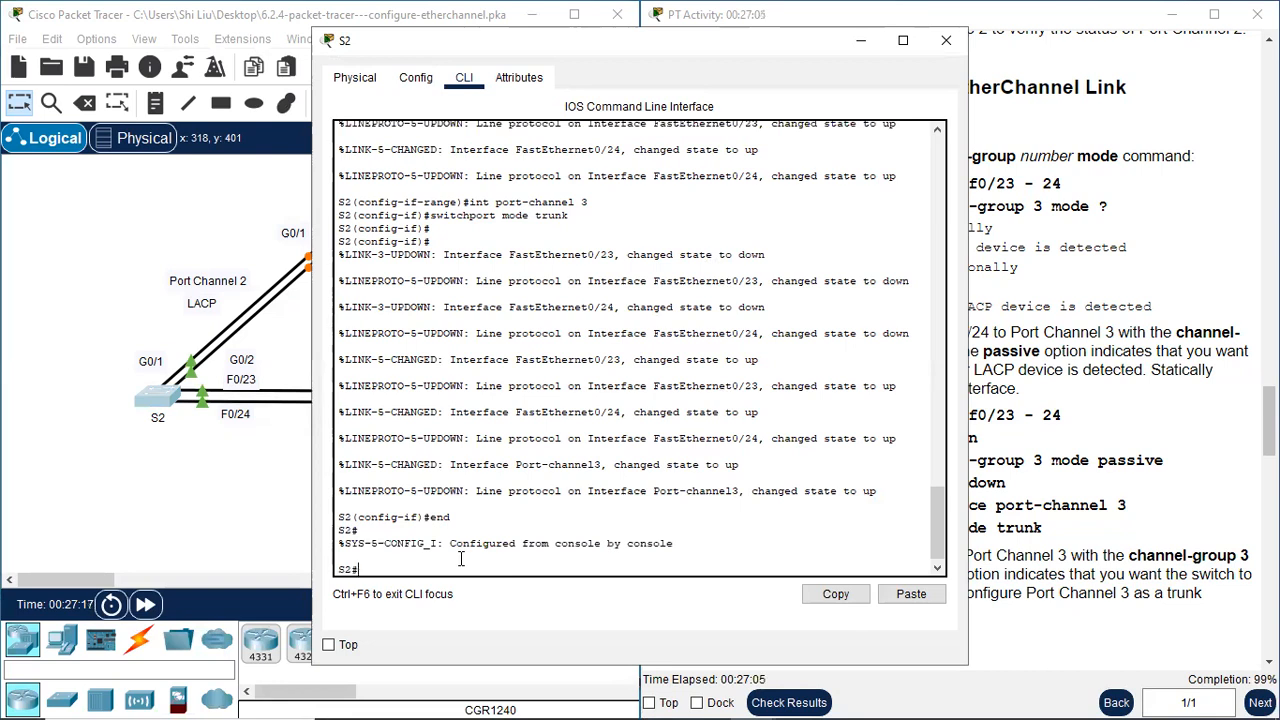
text(sh etherchannel summary)
key(Return)
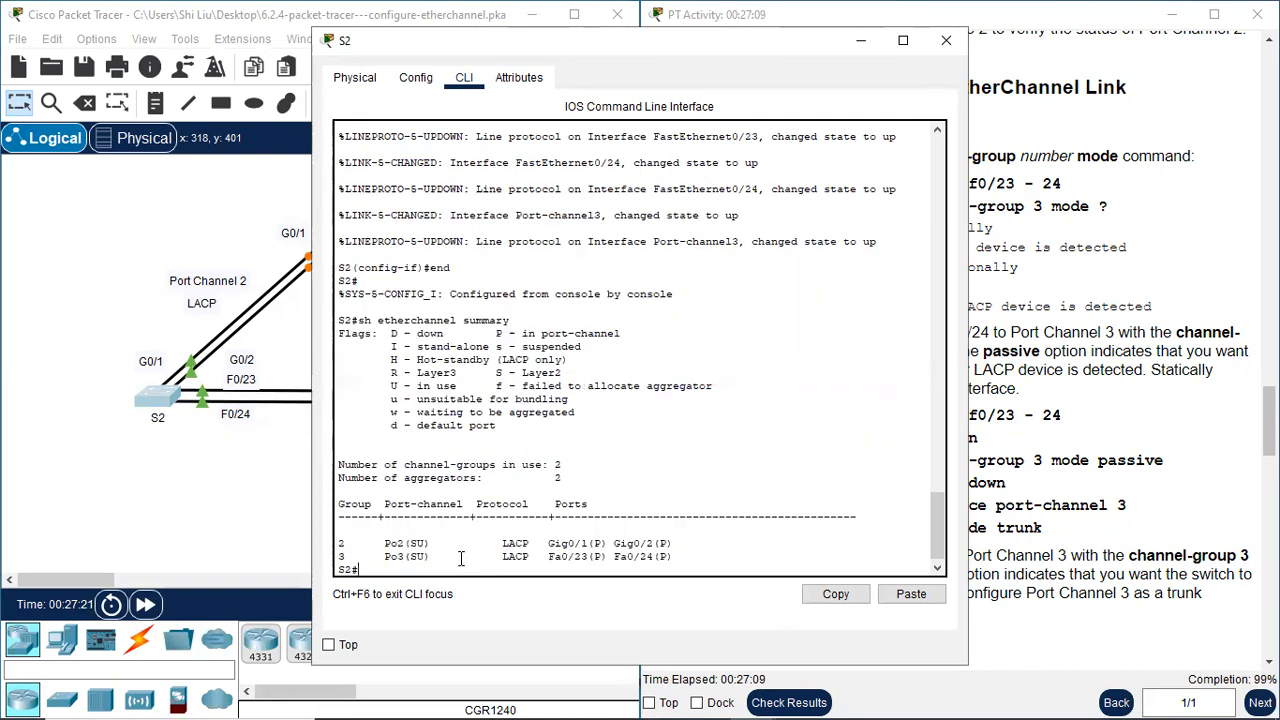
drag(384, 556, 675, 562)
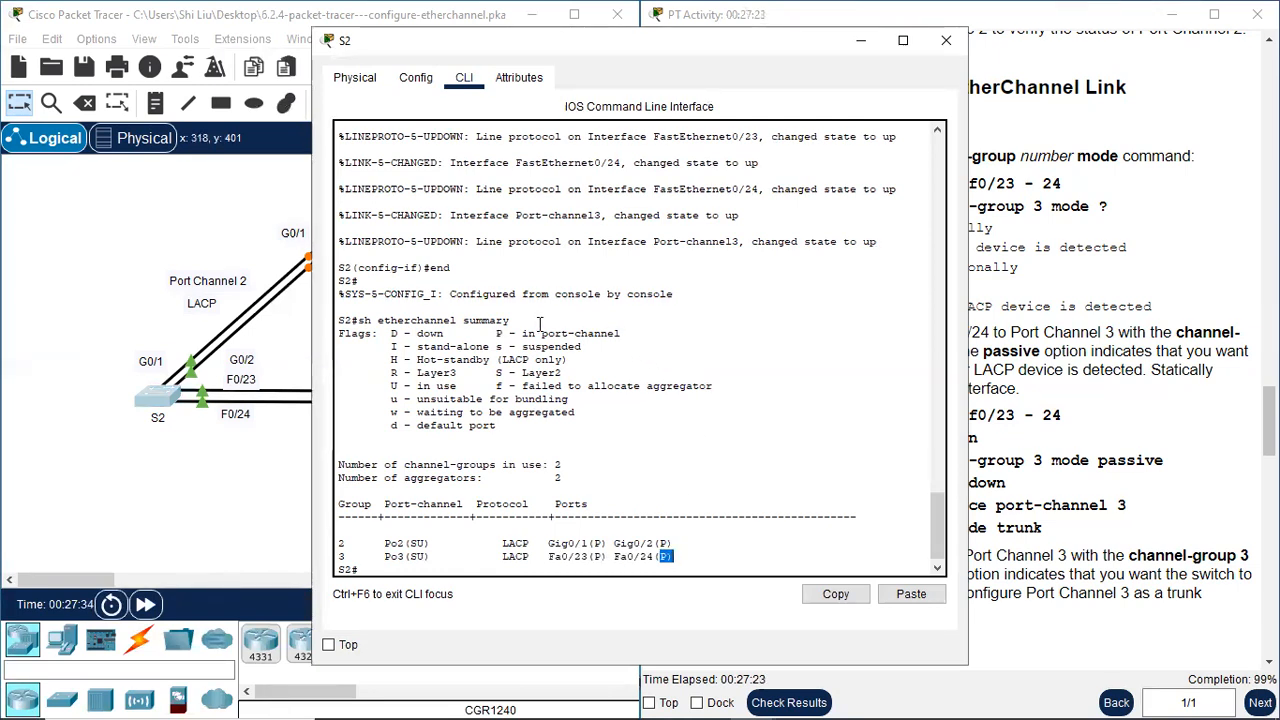
click(946, 40)
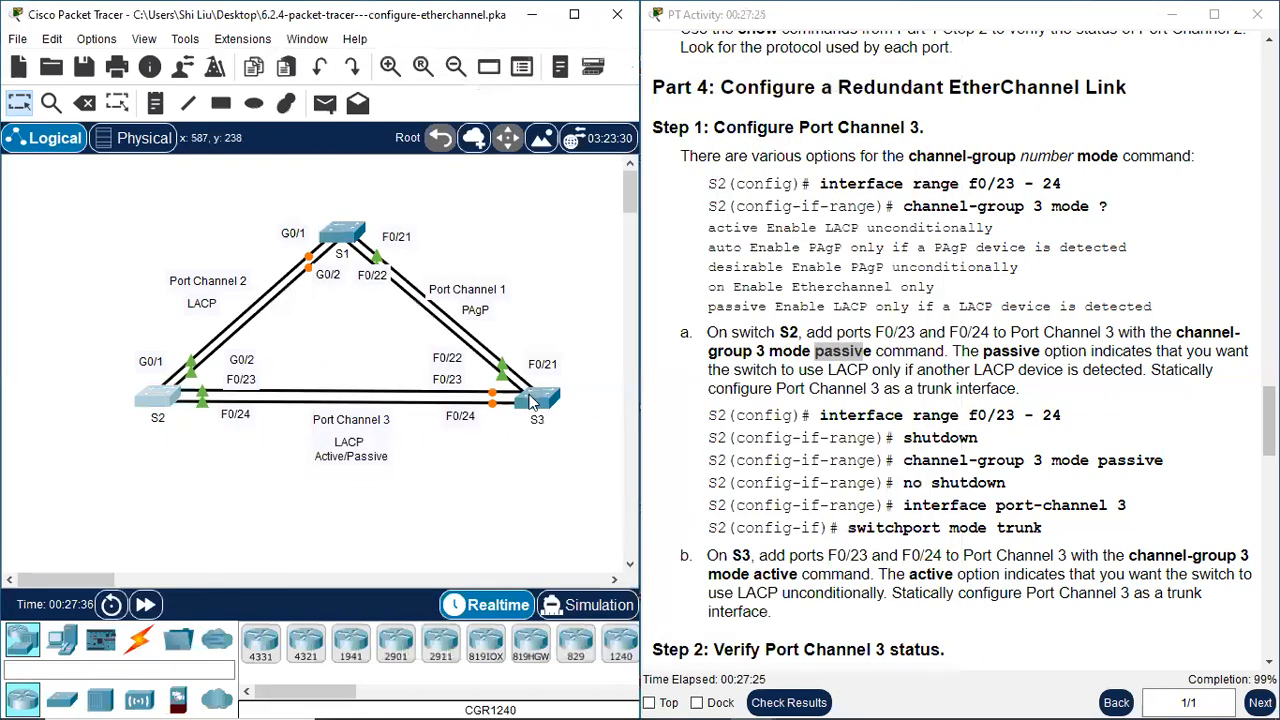
Leave configuration mode on S3 and check its Port Channel 3 entry with "sh etherchannel summary"
click(533, 400)
text(end)
key(Return)
text(sh etherchannel summary)
key(Return)
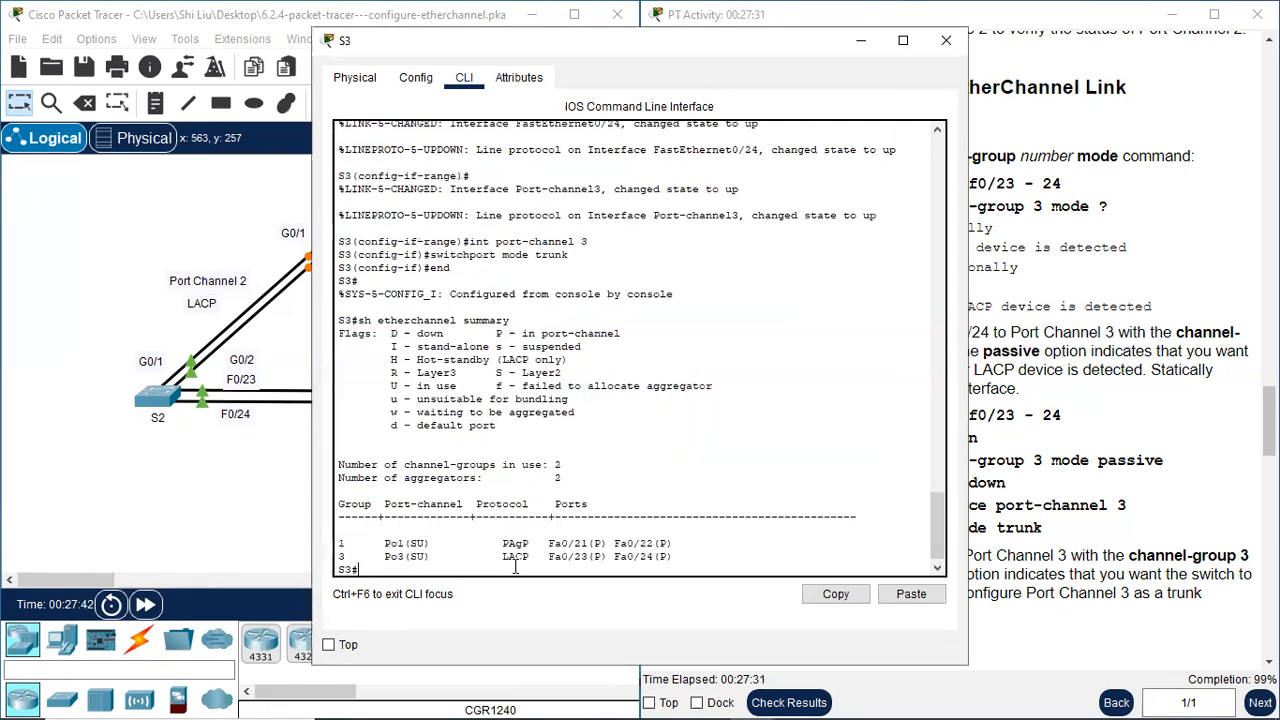
drag(365, 556, 672, 561)
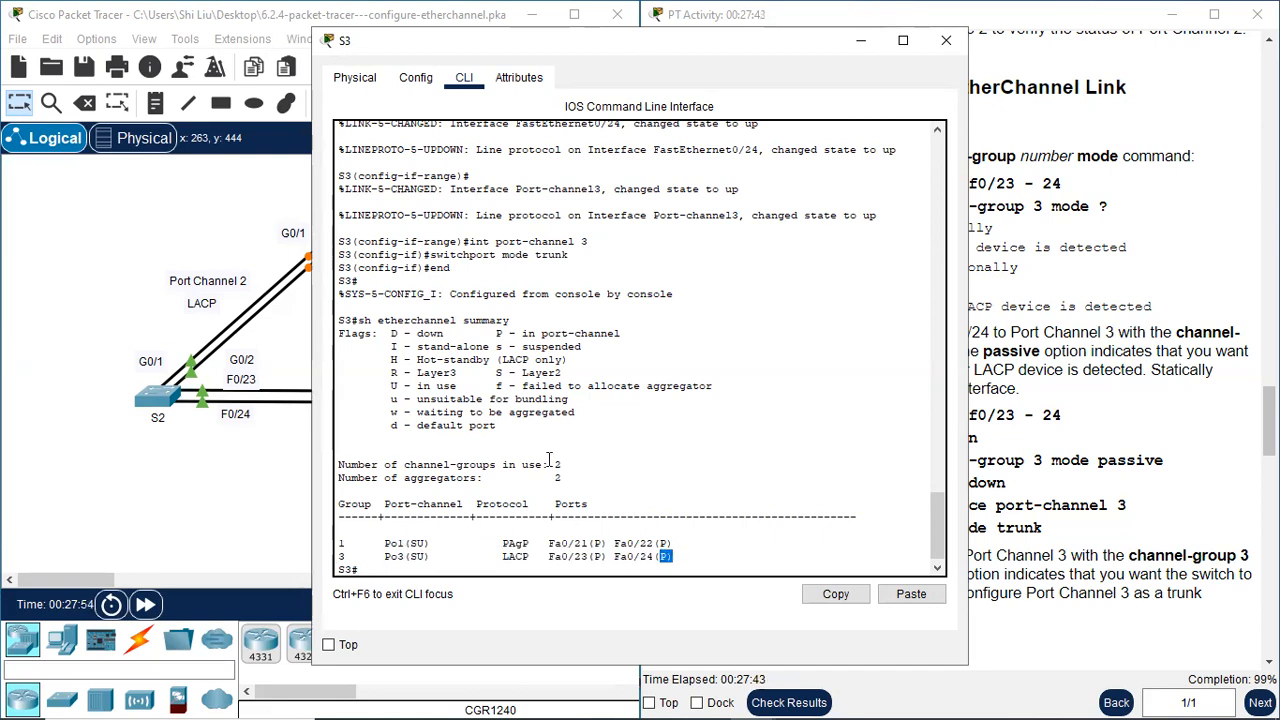
click(949, 44)
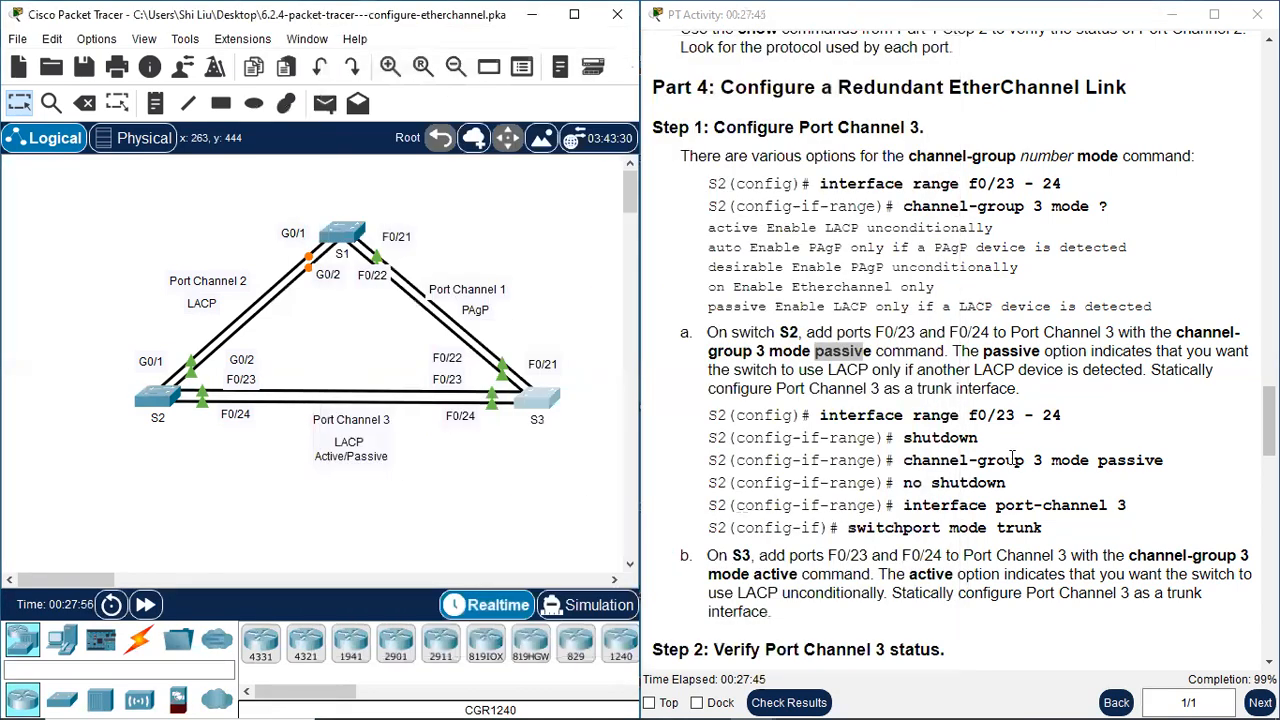
Follow Part 4 Step 2 of the instructions and run "sh spanning-tree active" on S1
scroll(1020, 455, down, 2)
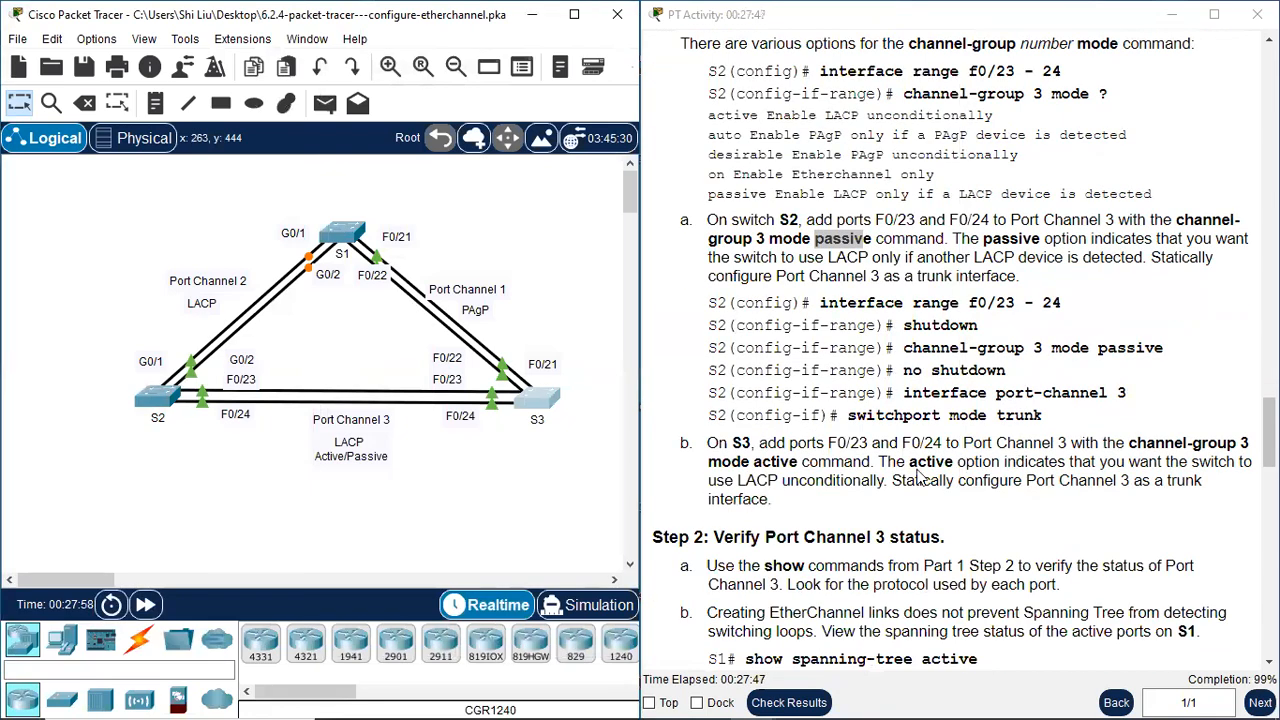
scroll(929, 490, down, 2)
scroll(929, 490, down, 1)
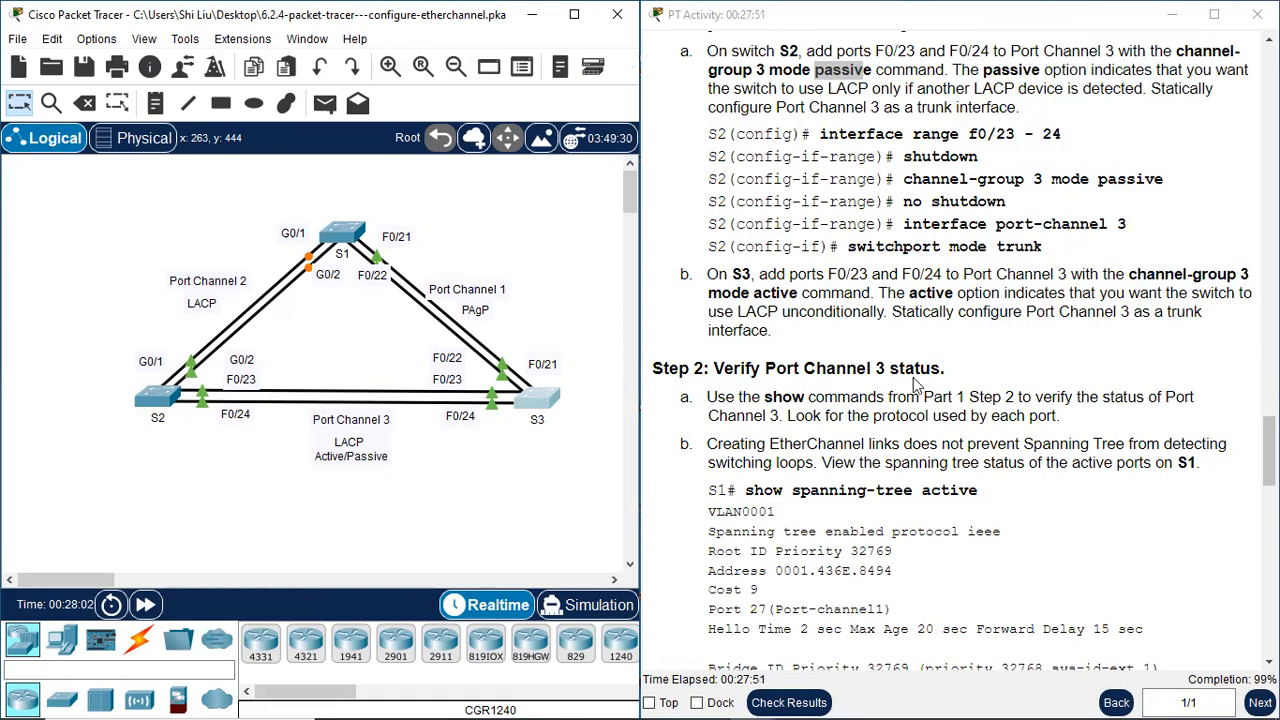
scroll(989, 420, down, 1)
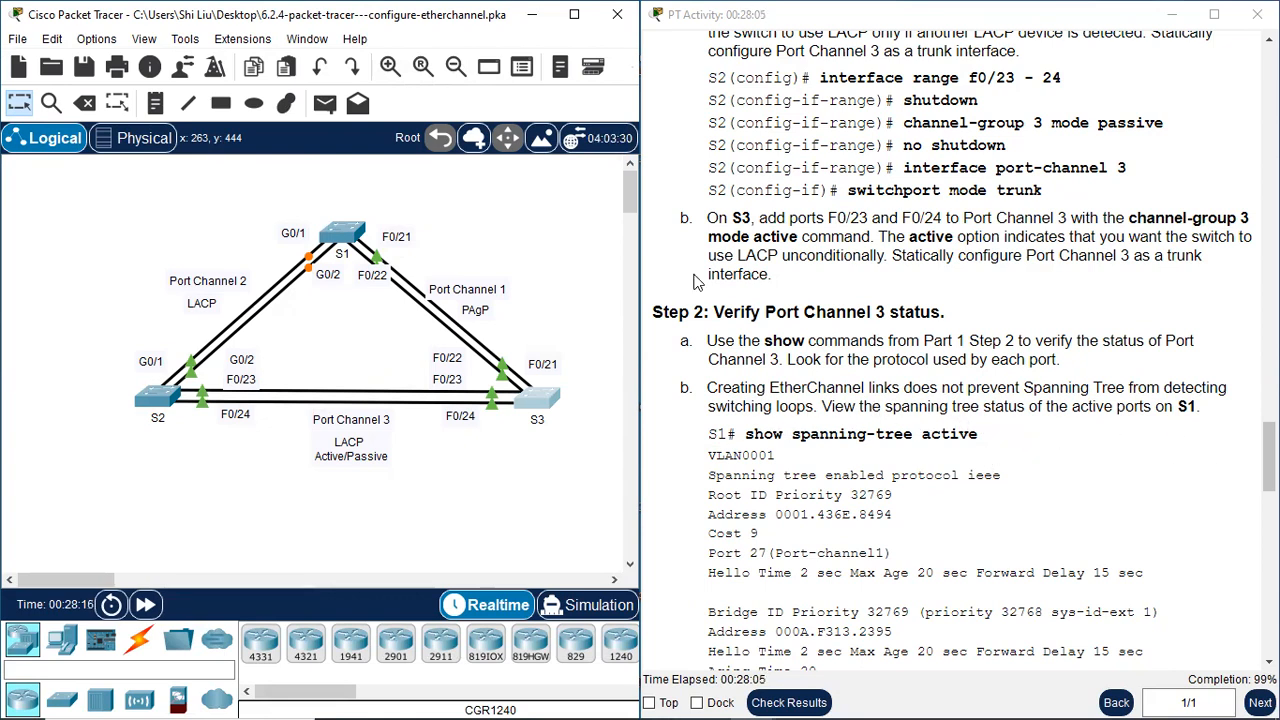
click(342, 233)
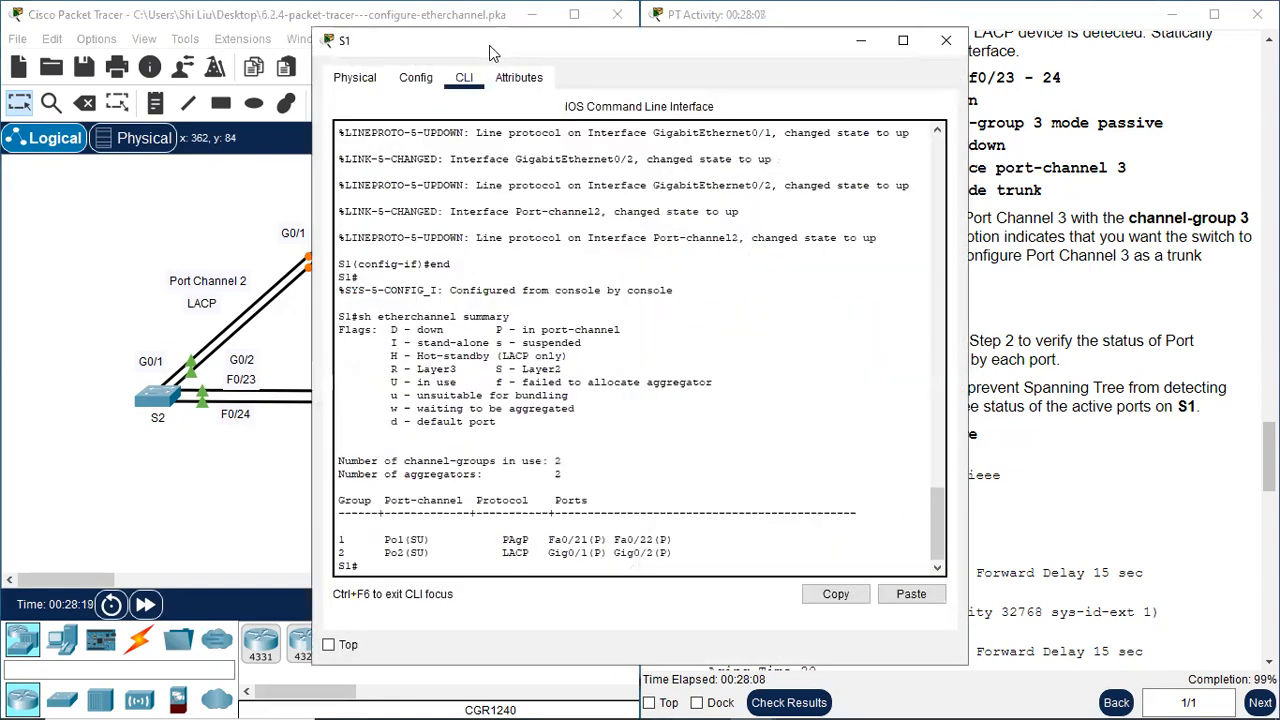
drag(489, 45, 623, 32)
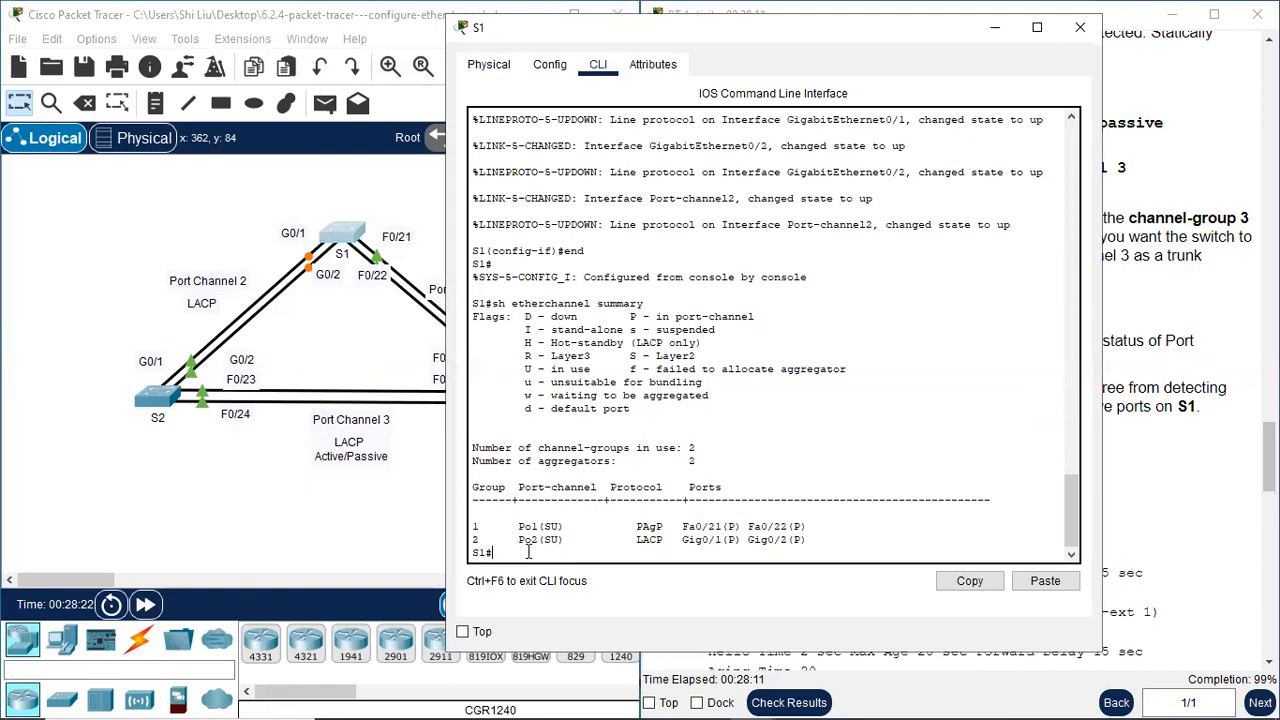
key(Return)
key(Return)
text(sh spanning)
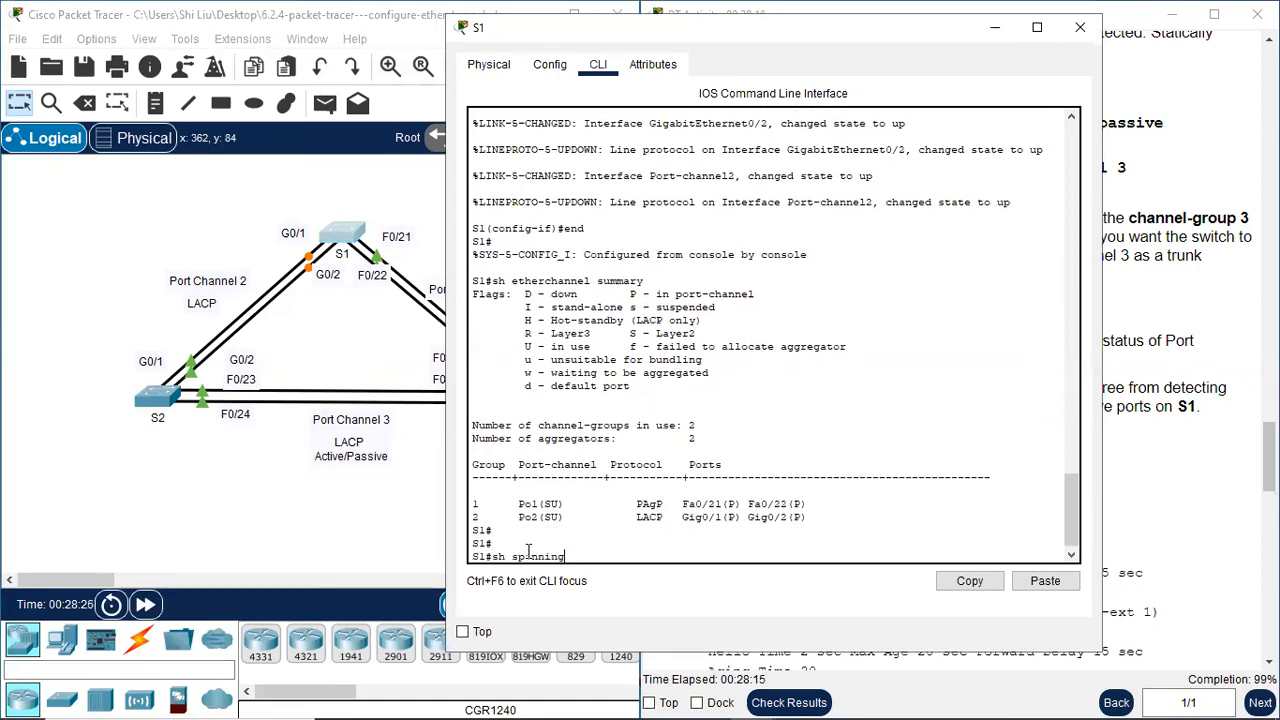
text(-tree active)
key(Return)
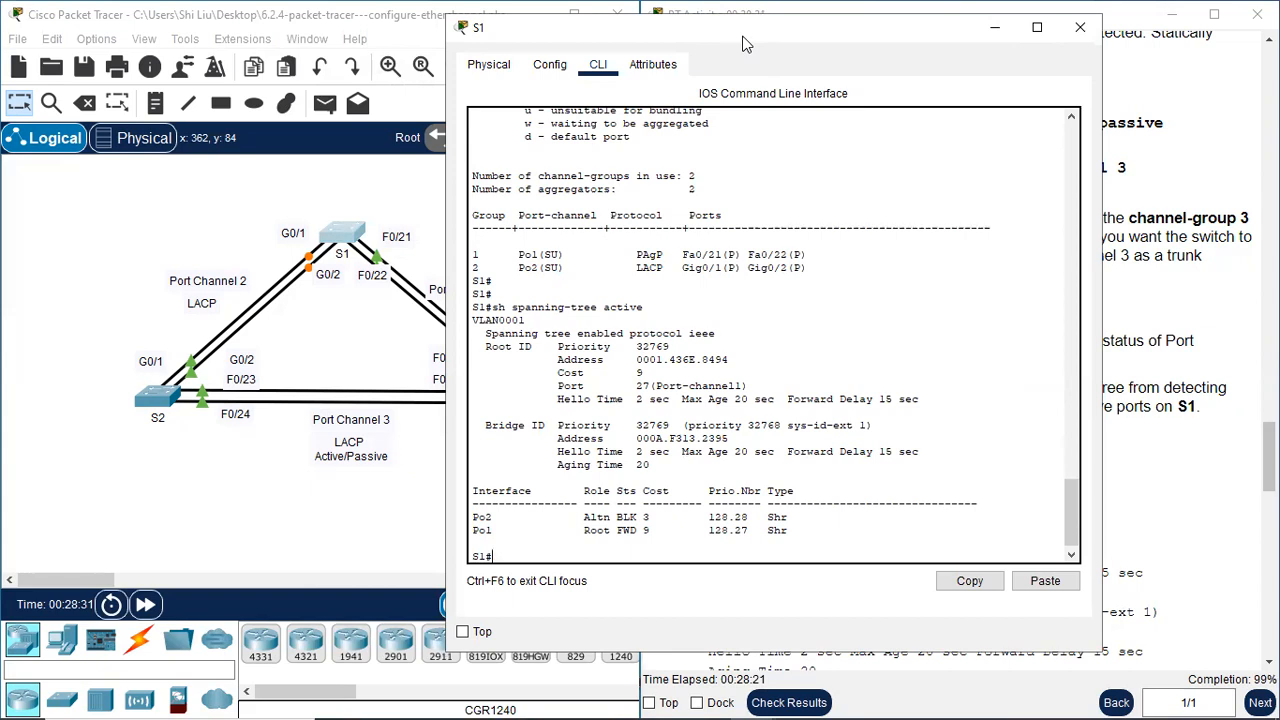
Compare the spanning-tree role, status and cost of Po1 and Po2 with S1's matching ports in the topology
drag(743, 43, 863, 48)
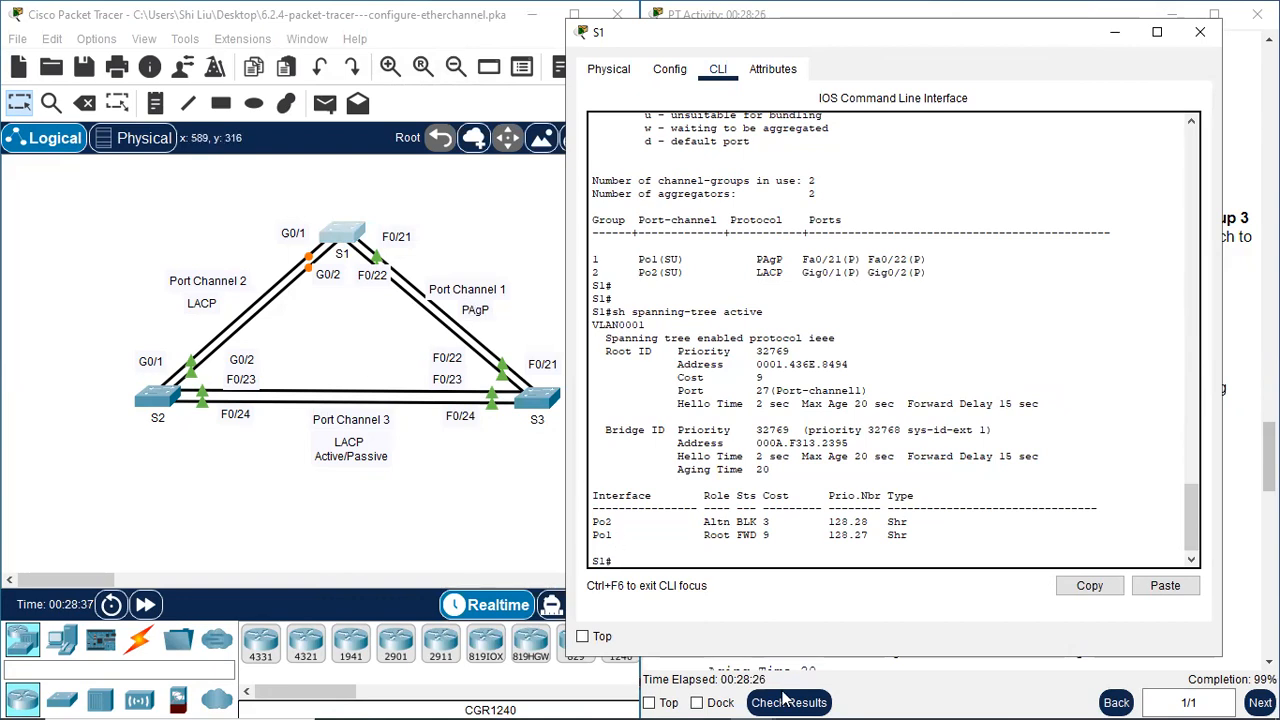
drag(594, 533, 646, 535)
drag(384, 208, 368, 348)
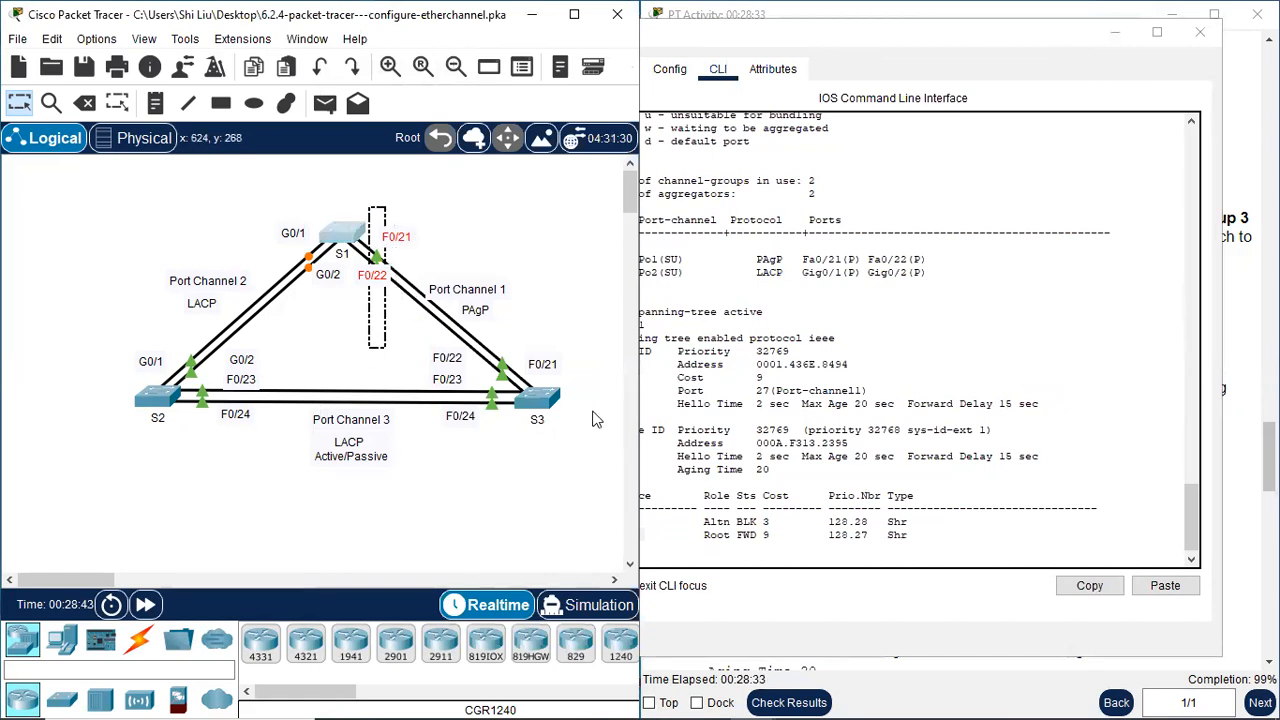
click(690, 540)
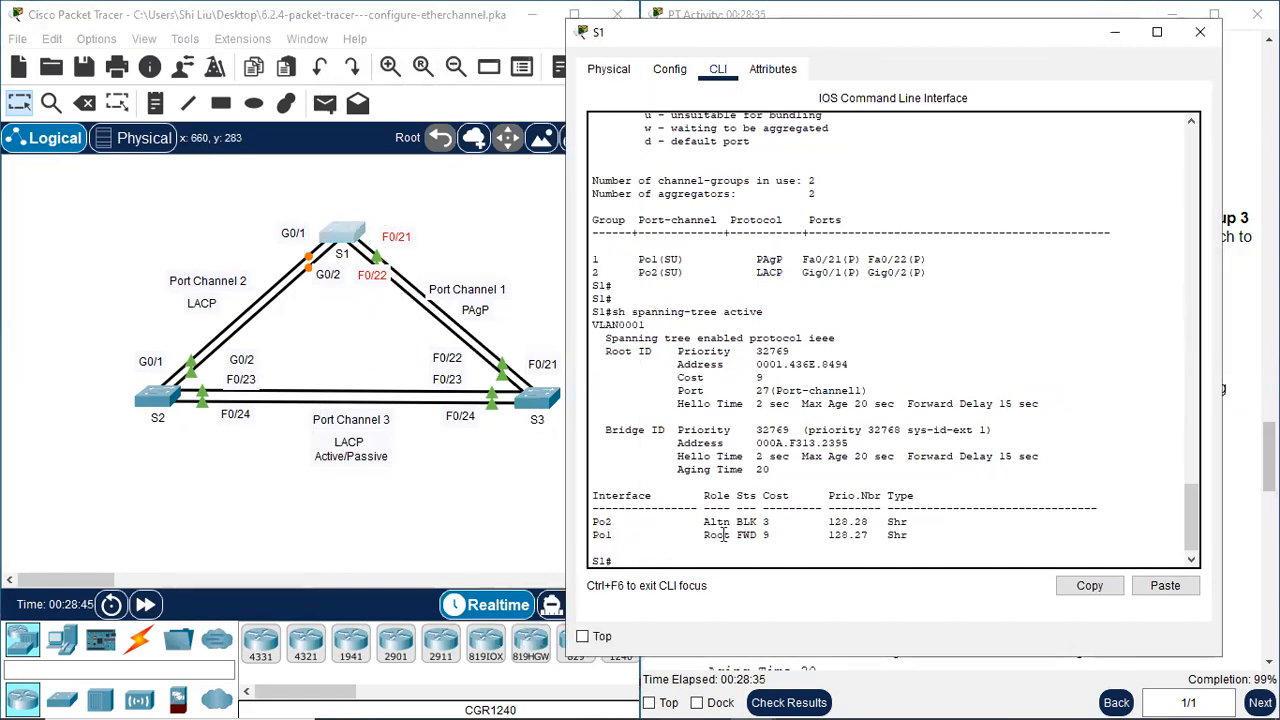
drag(737, 536, 765, 534)
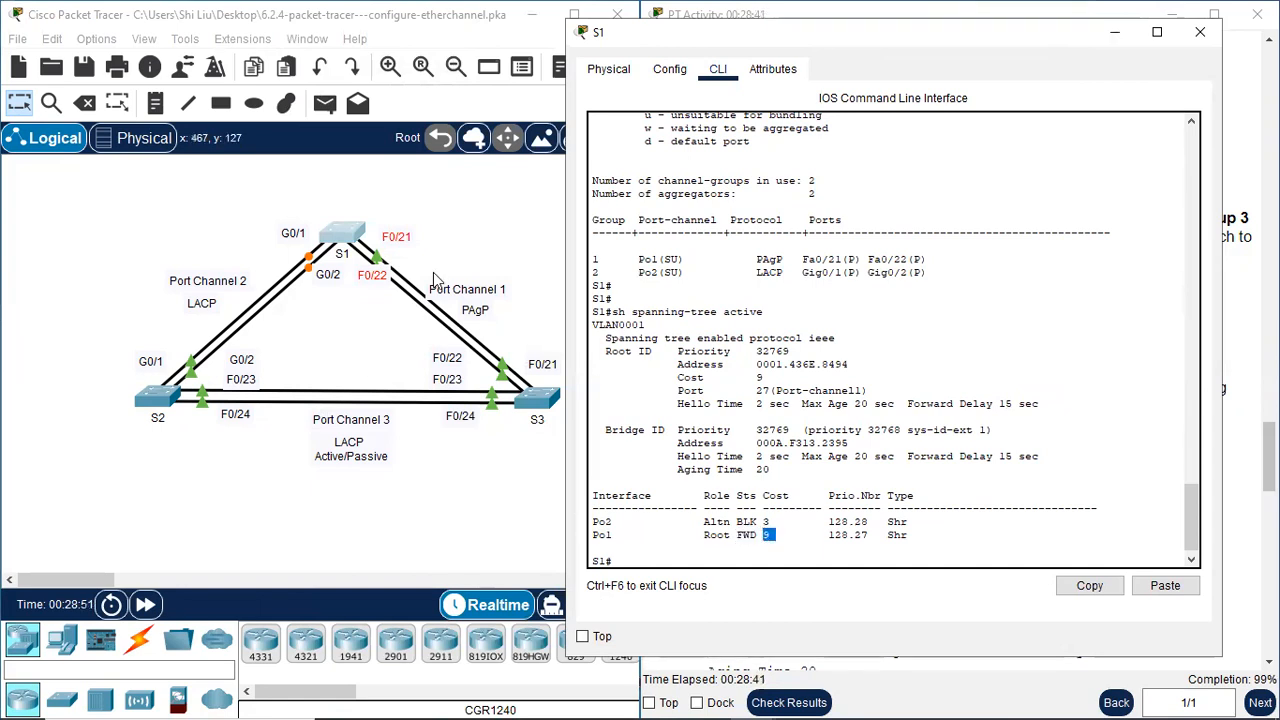
drag(269, 186, 330, 355)
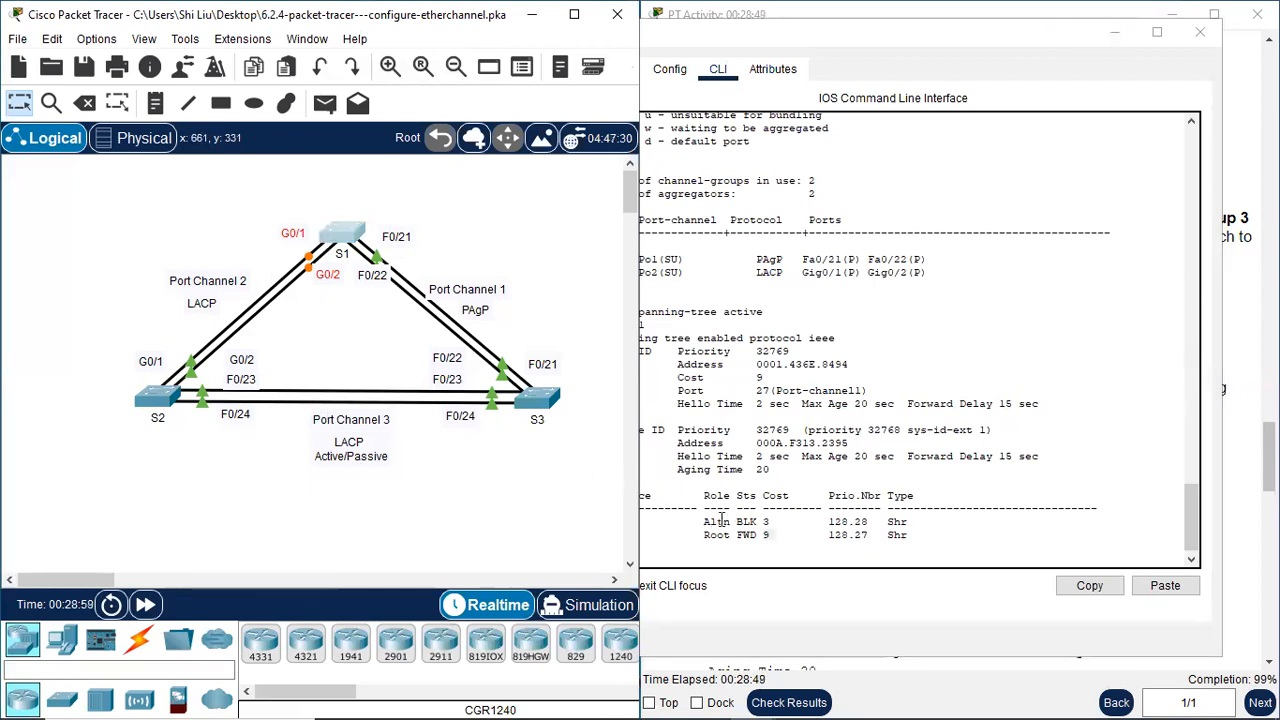
drag(737, 521, 752, 519)
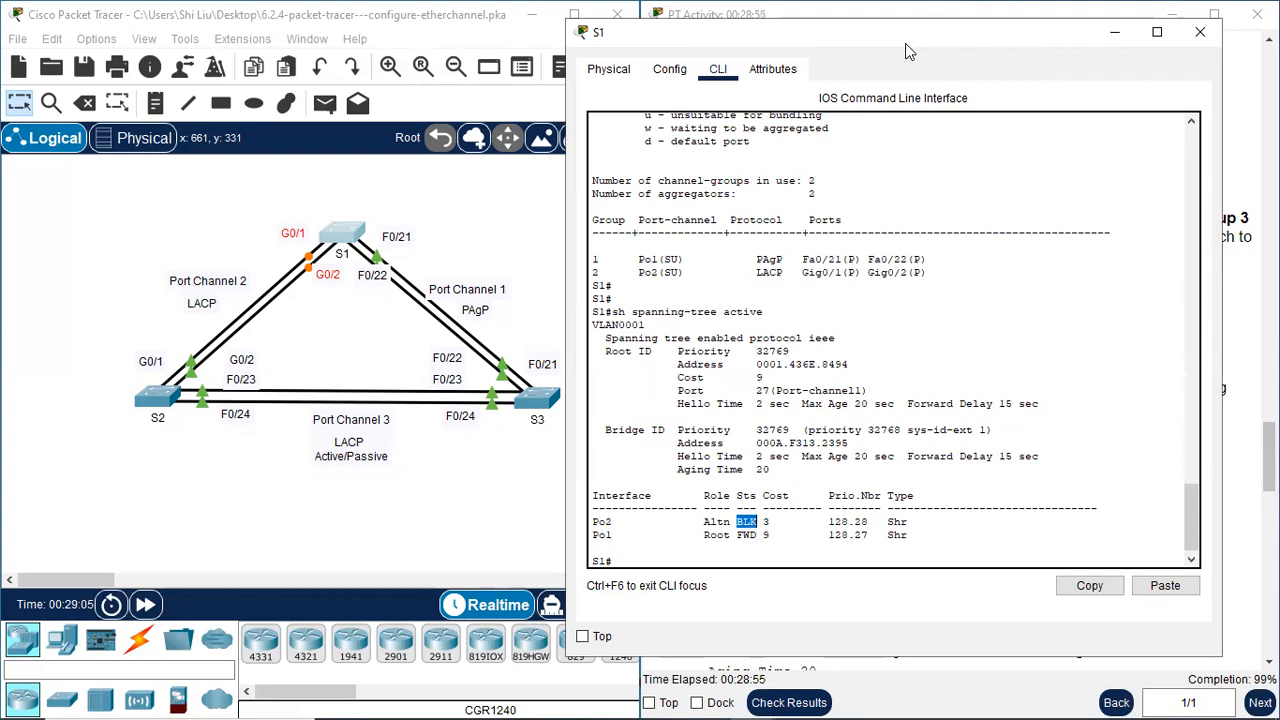
Read the instructions on making S1 the primary root for VLAN 1, keeping S1's command line and the topology in view
drag(905, 43, 399, 105)
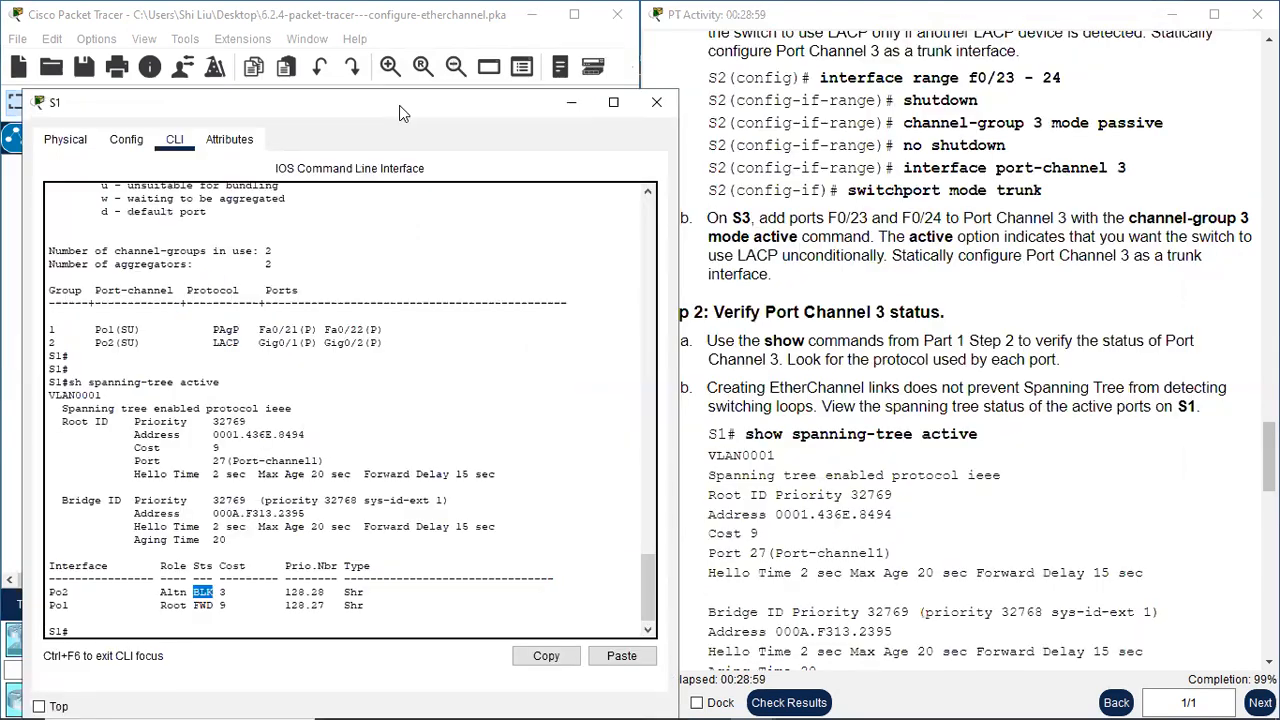
scroll(967, 367, down, 6)
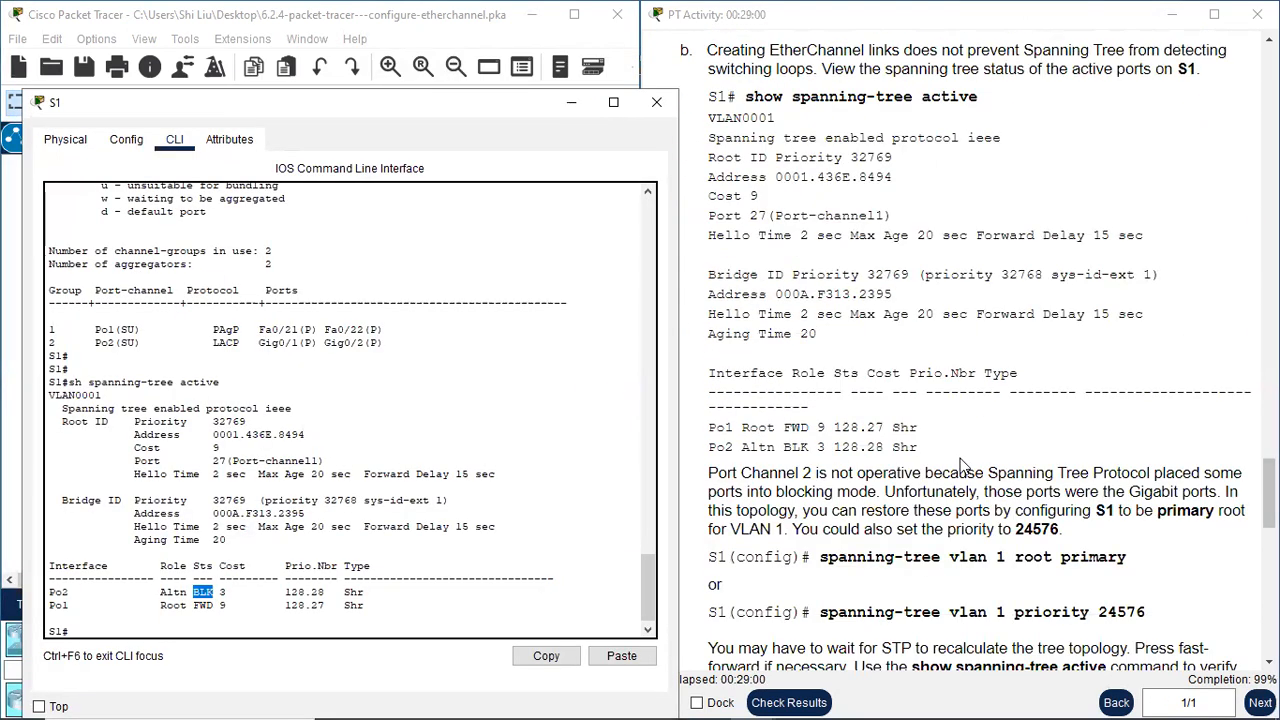
scroll(965, 460, down, 1)
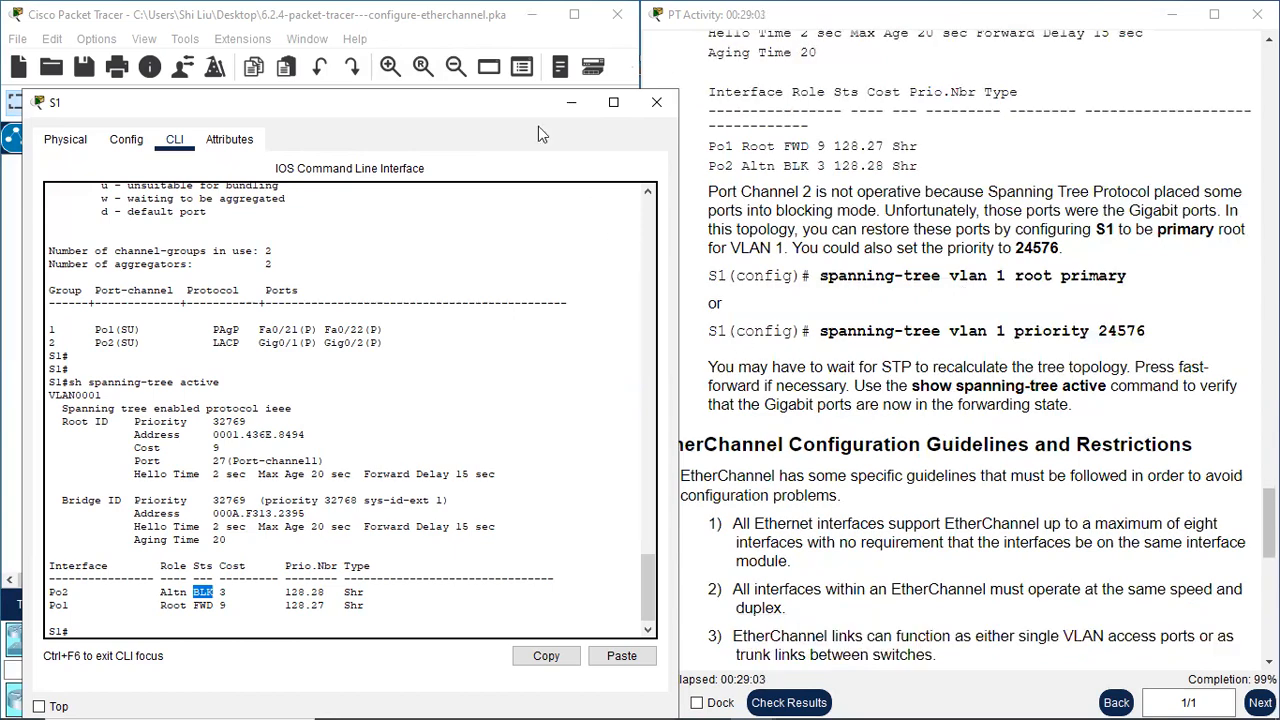
drag(495, 96, 436, 103)
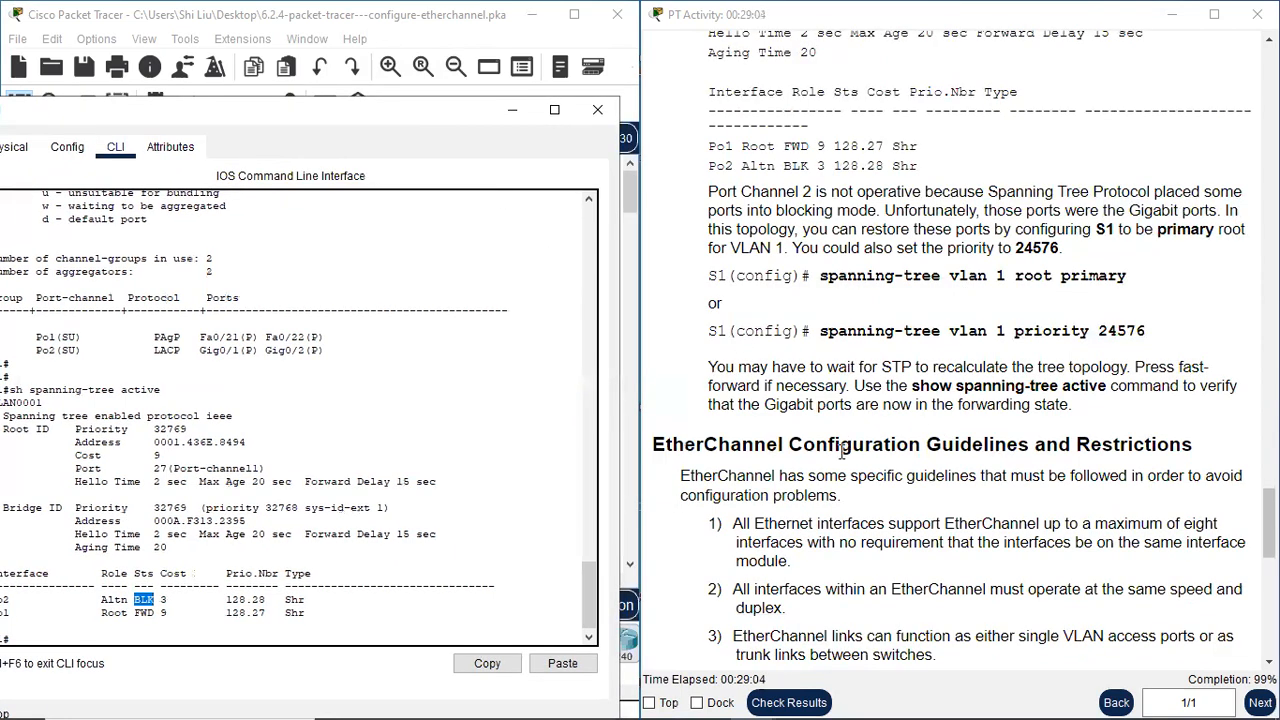
scroll(840, 452, up, 3)
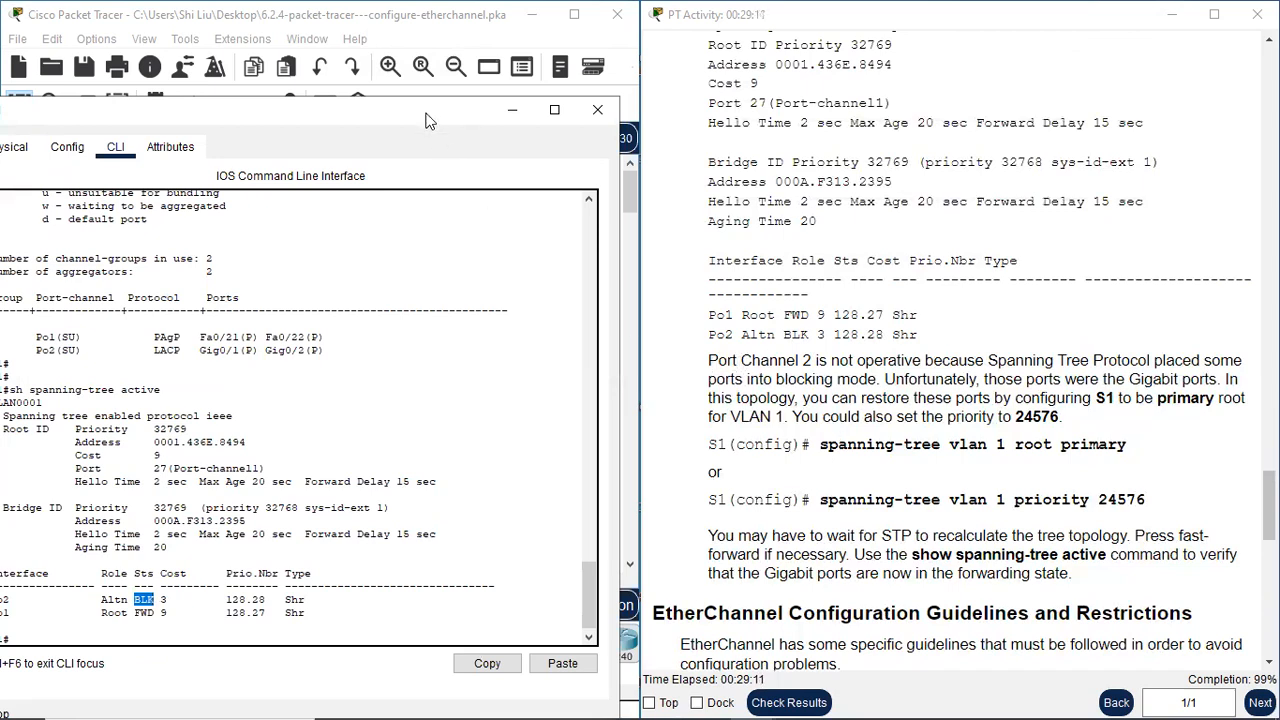
drag(431, 112, 450, 405)
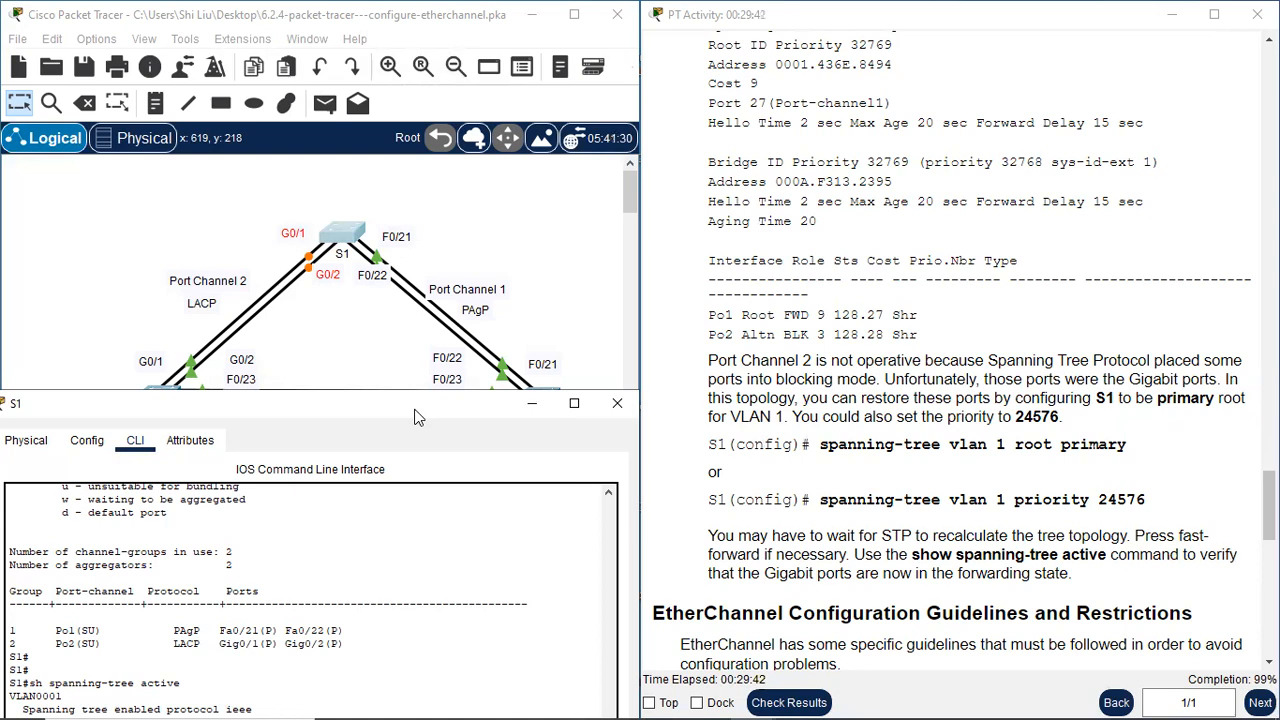
drag(420, 411, 439, 452)
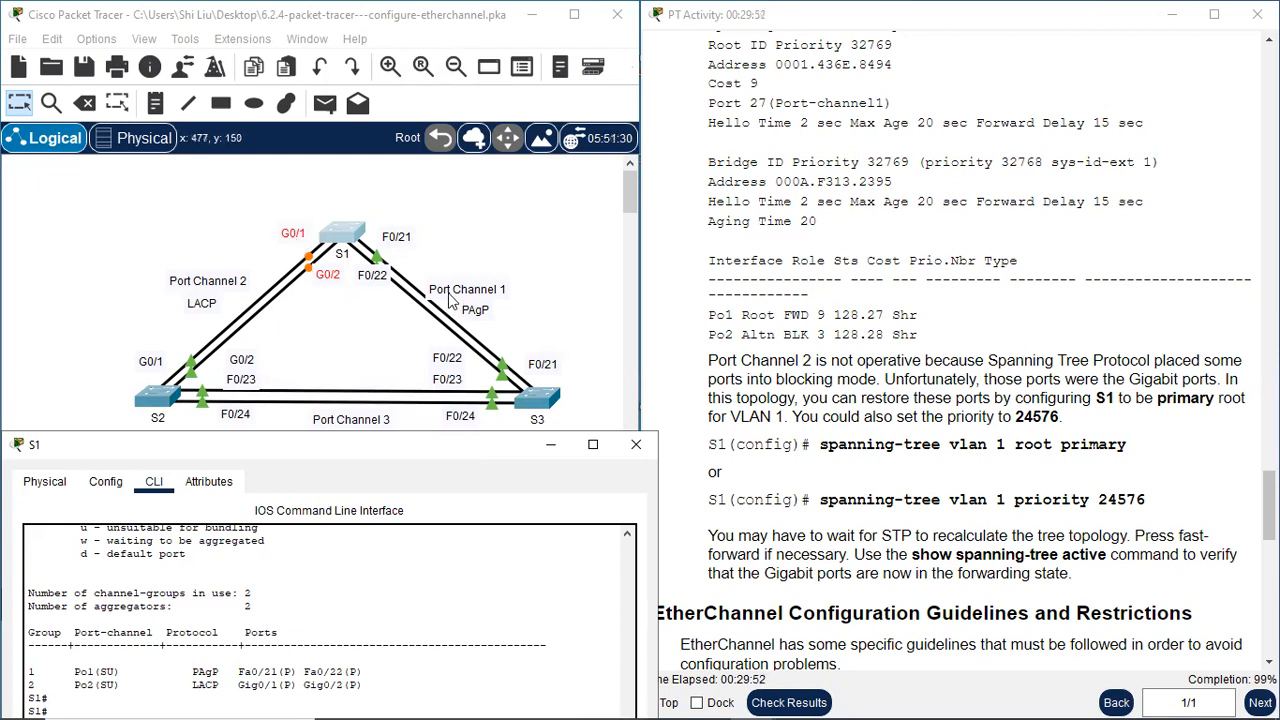
Examine the Port Channel 2 links at S1 in the topology and the Bridge ID priority in S1's spanning-tree output
click(328, 304)
drag(282, 199, 319, 328)
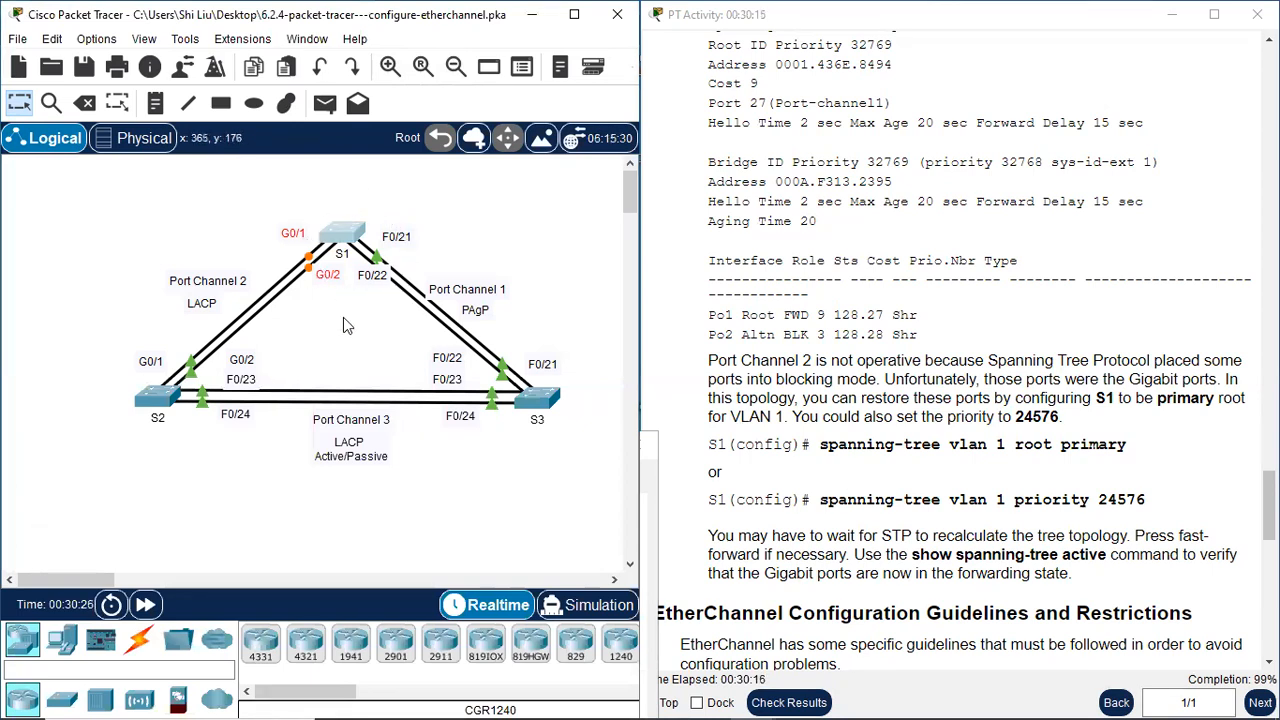
click(350, 233)
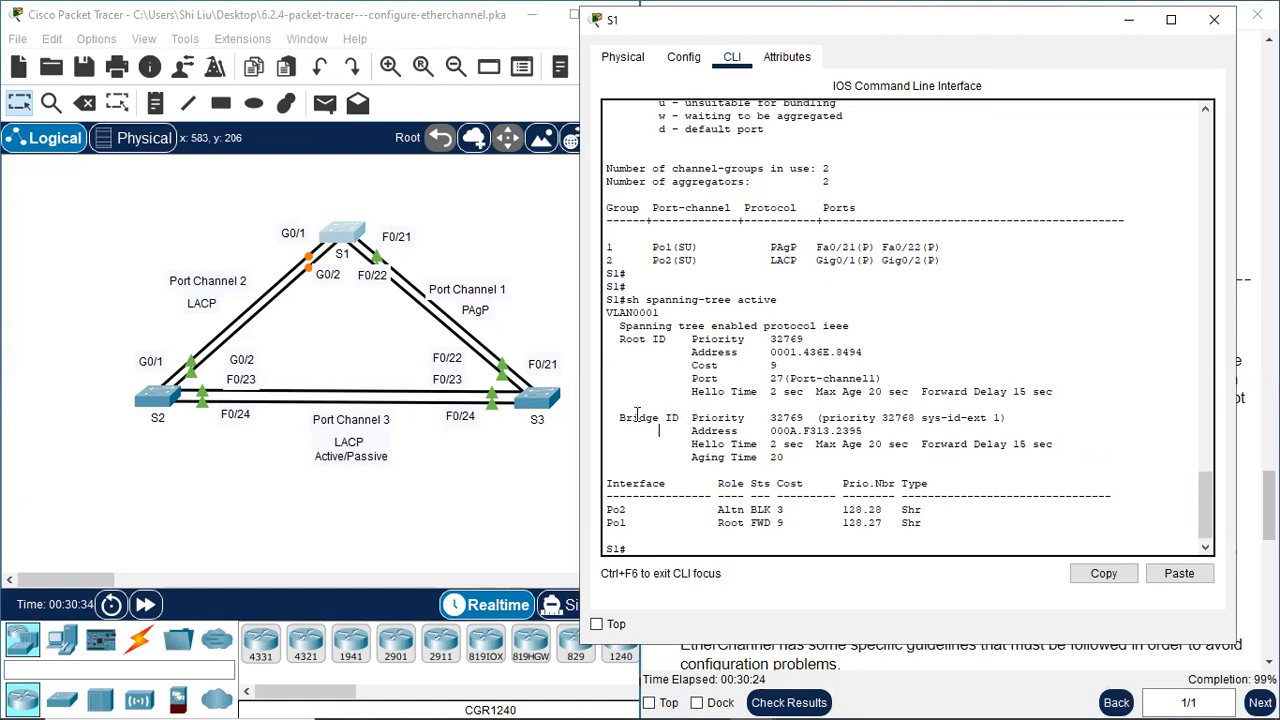
drag(693, 418, 999, 420)
drag(845, 418, 912, 417)
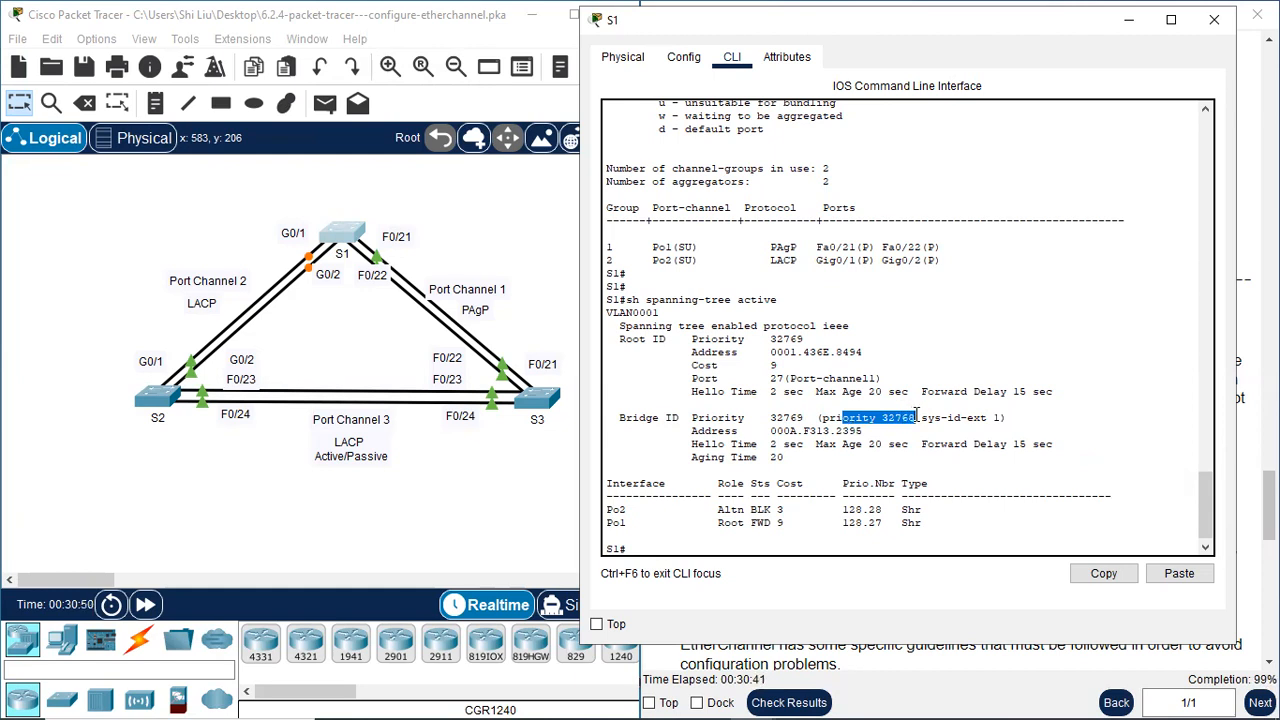
click(905, 422)
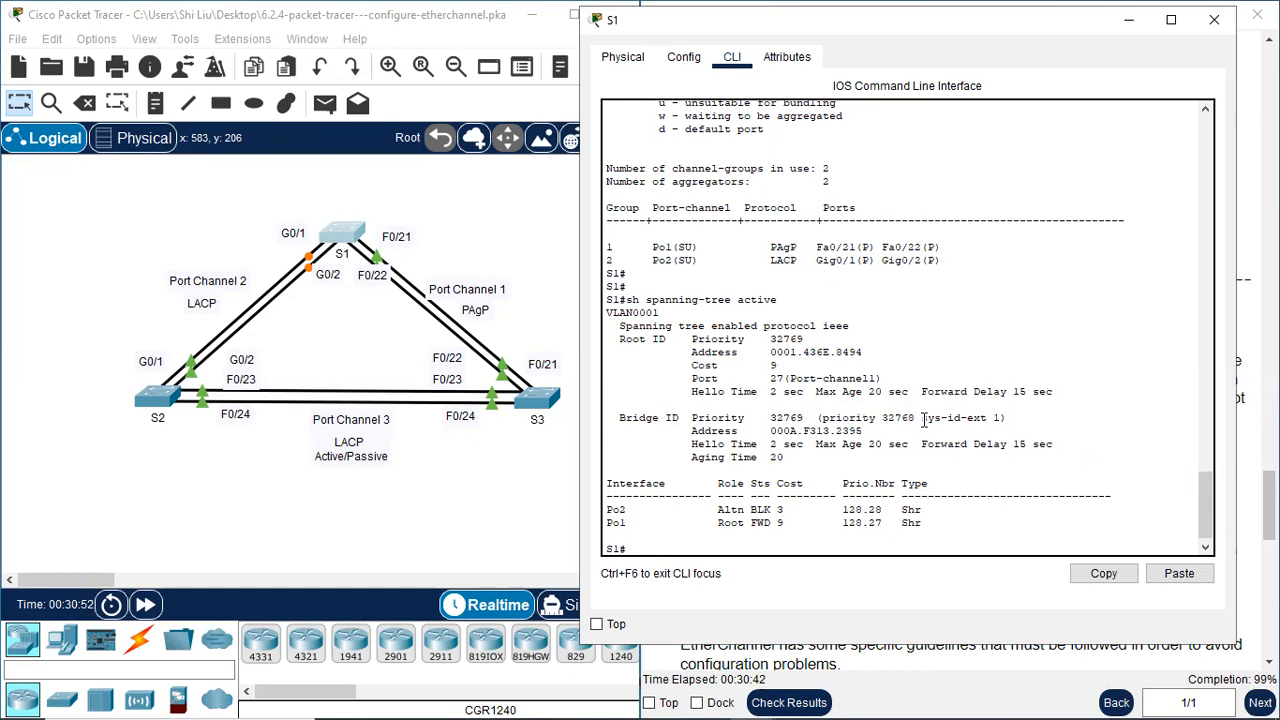
drag(804, 418, 692, 418)
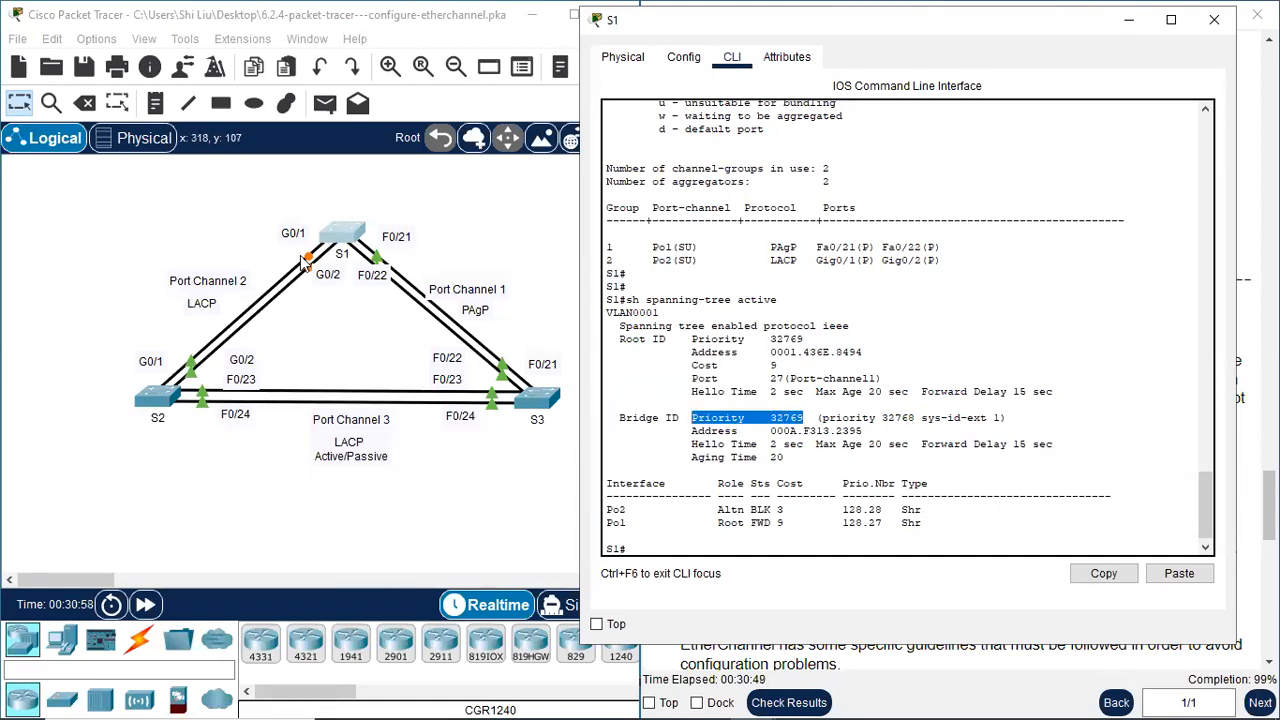
Compare the Root ID priority with the Bridge ID priority in S1's spanning-tree output
drag(704, 340, 746, 340)
drag(648, 340, 604, 343)
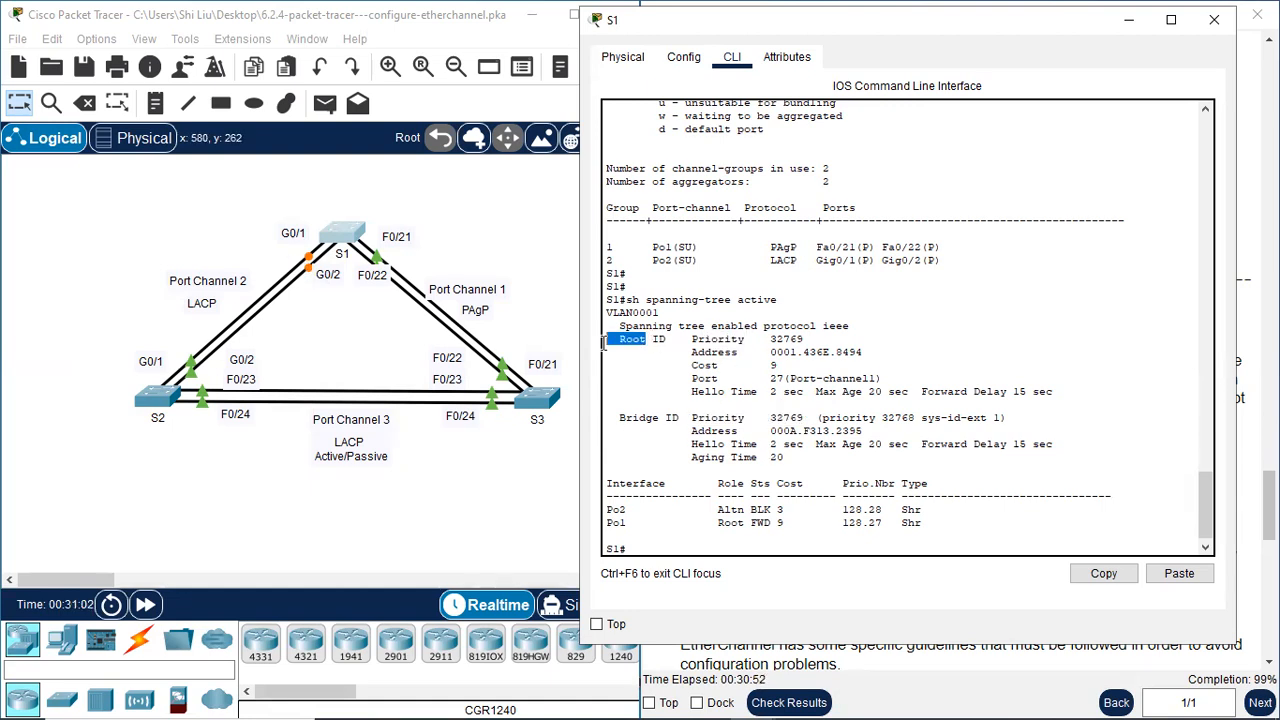
drag(718, 340, 777, 340)
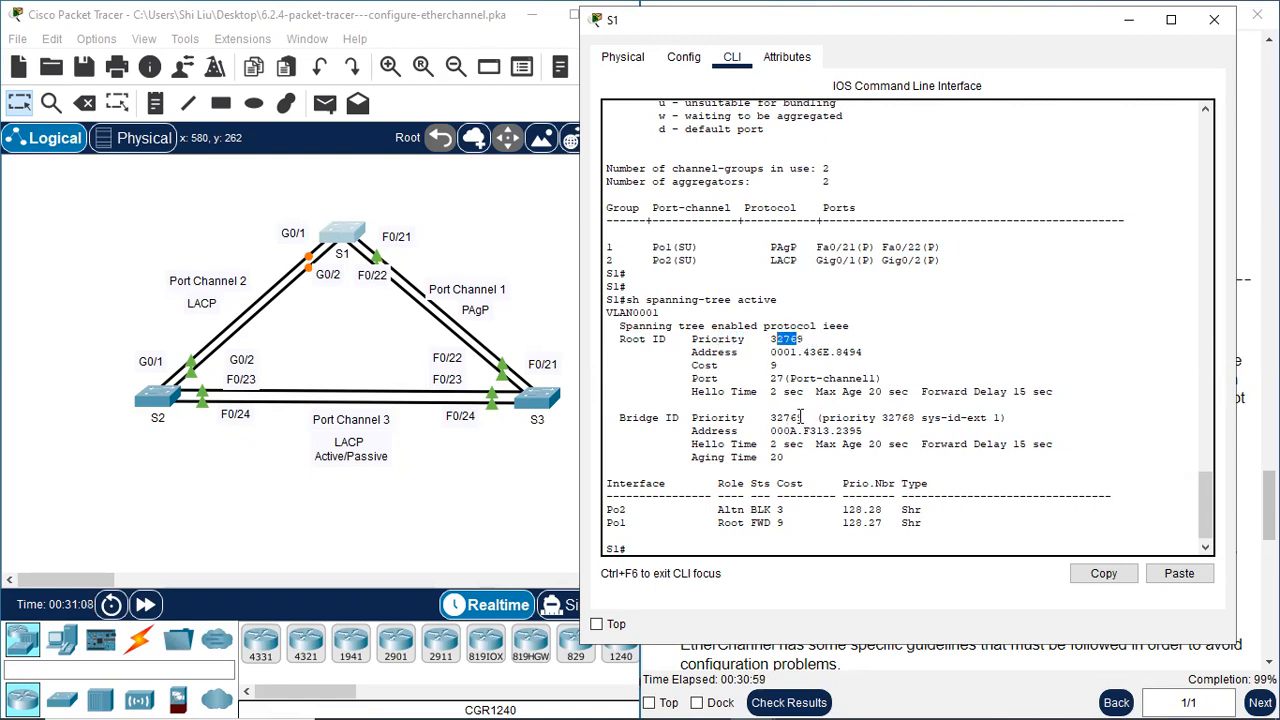
drag(804, 418, 771, 420)
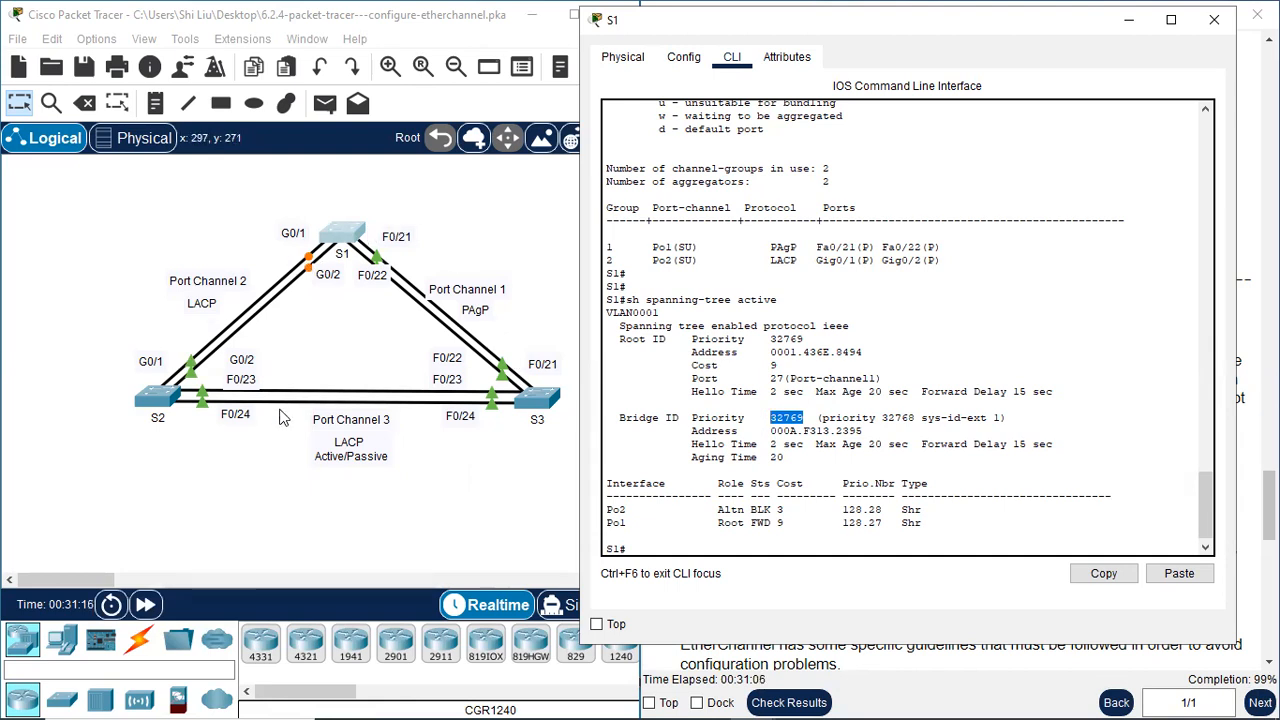
Run "sh spanning-tree" on S2, check its Bridge ID priority and close S2's window
click(172, 393)
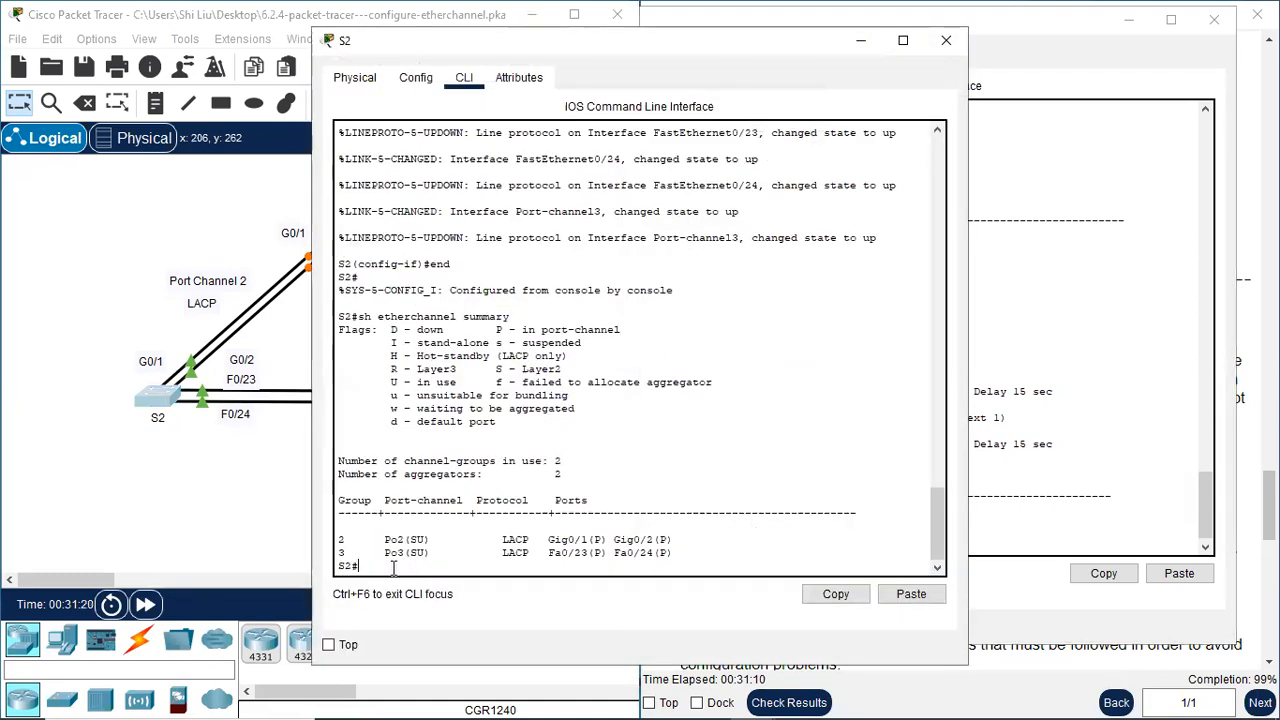
key(Return)
text(sh spanning-tree)
key(Return)
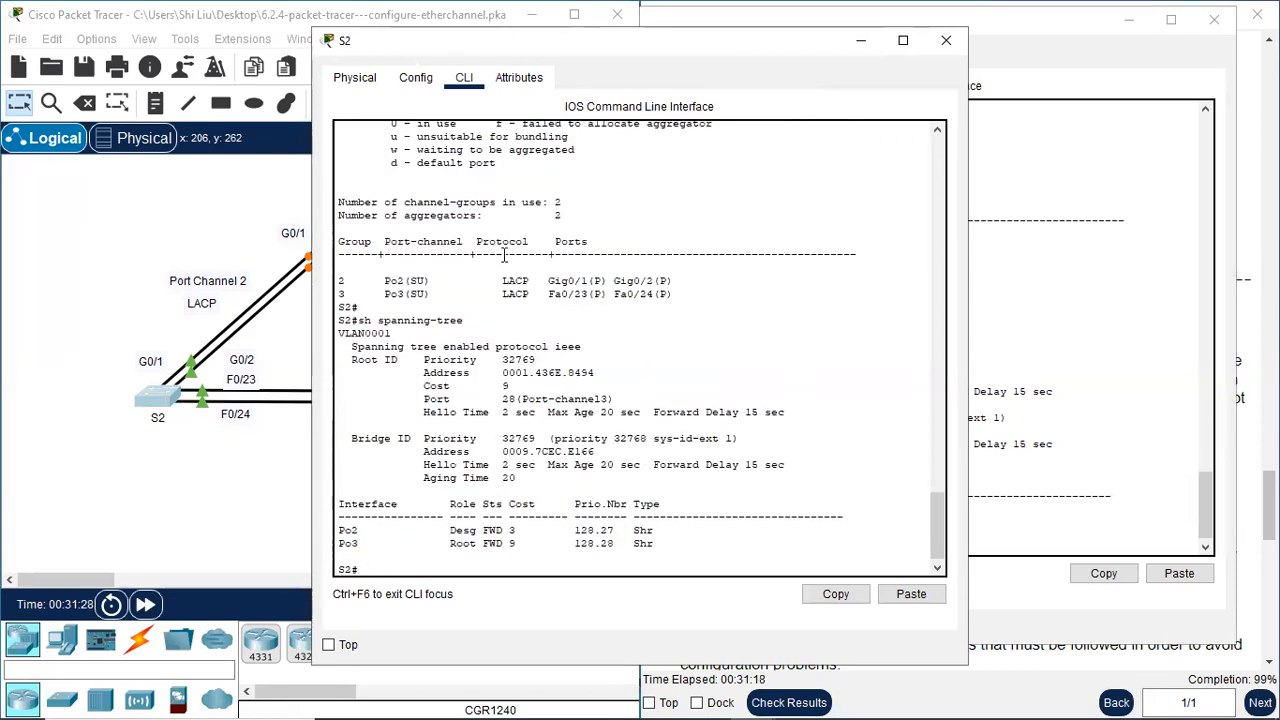
drag(424, 440, 545, 438)
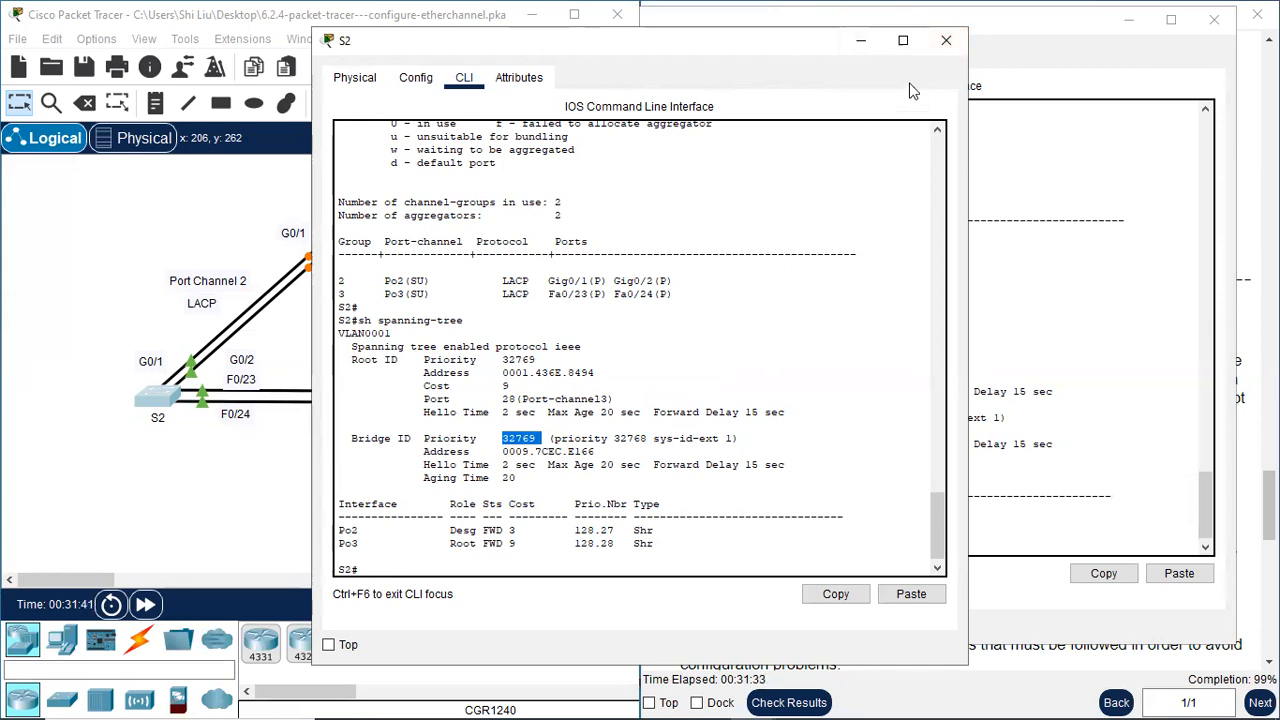
click(947, 42)
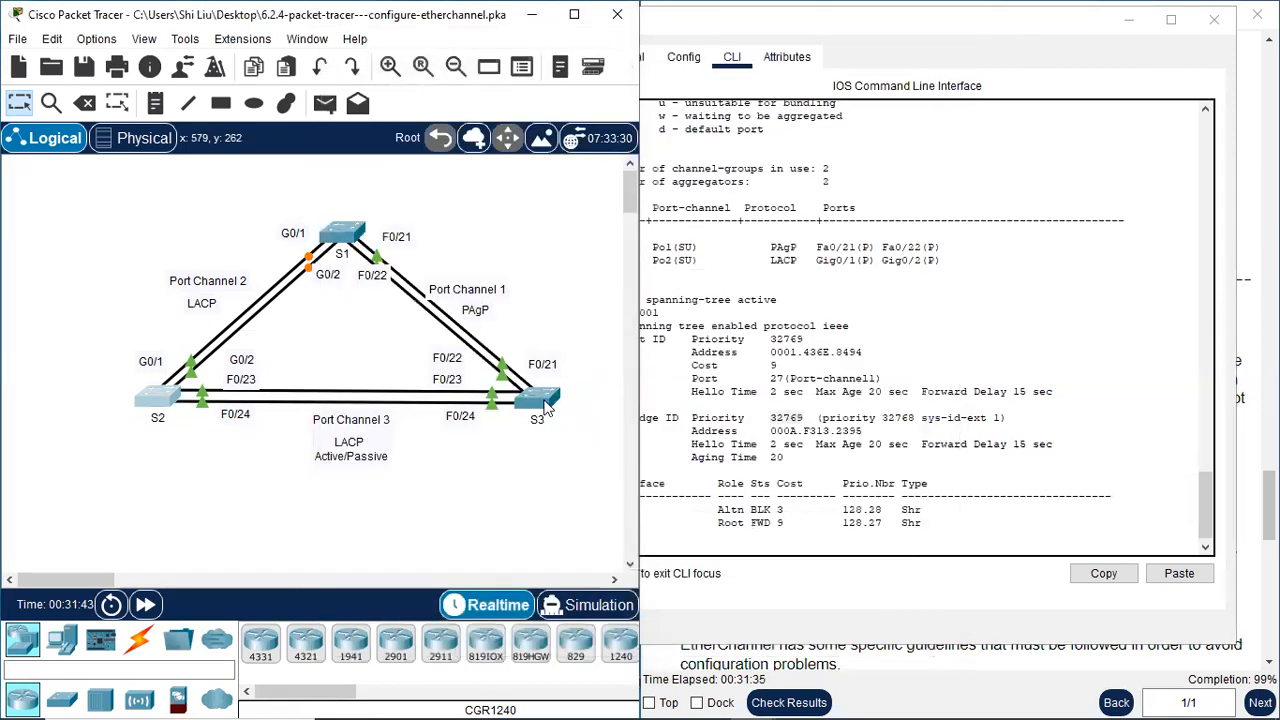
Run "sh spanning-tree" on S3 and check its root bridge status and Bridge ID priority
click(535, 398)
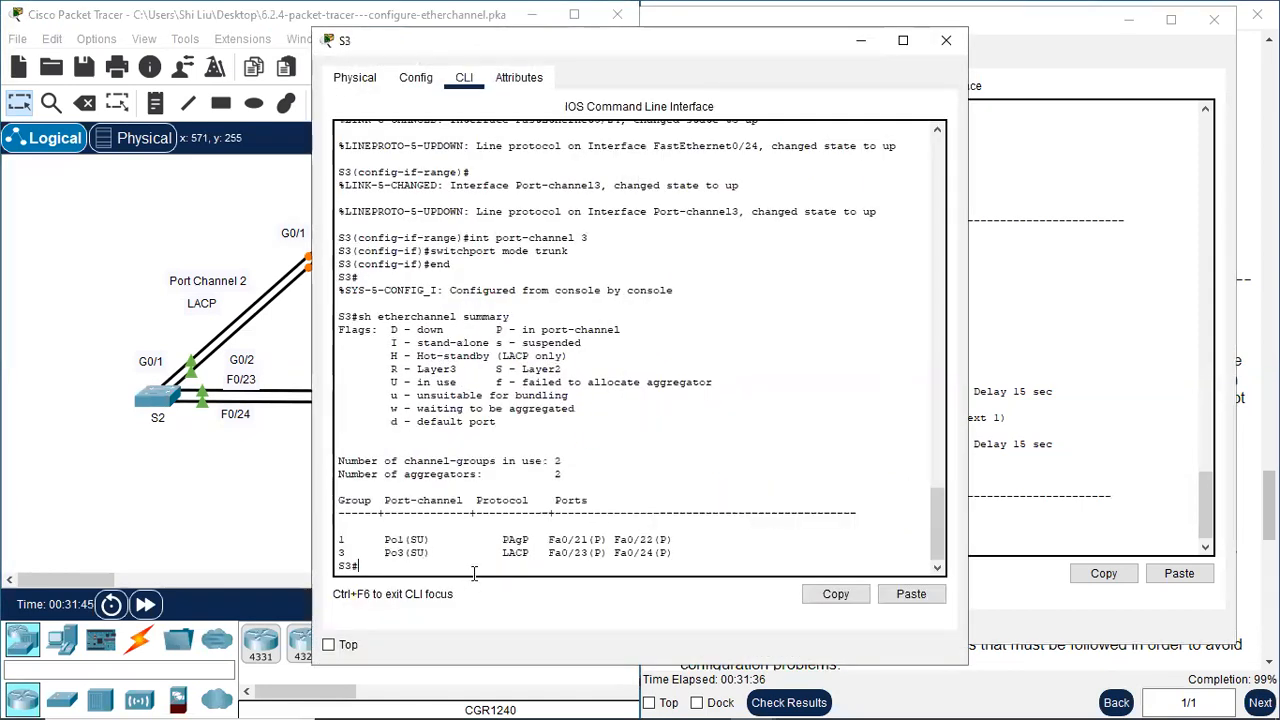
text(sh spanning-tree)
key(Return)
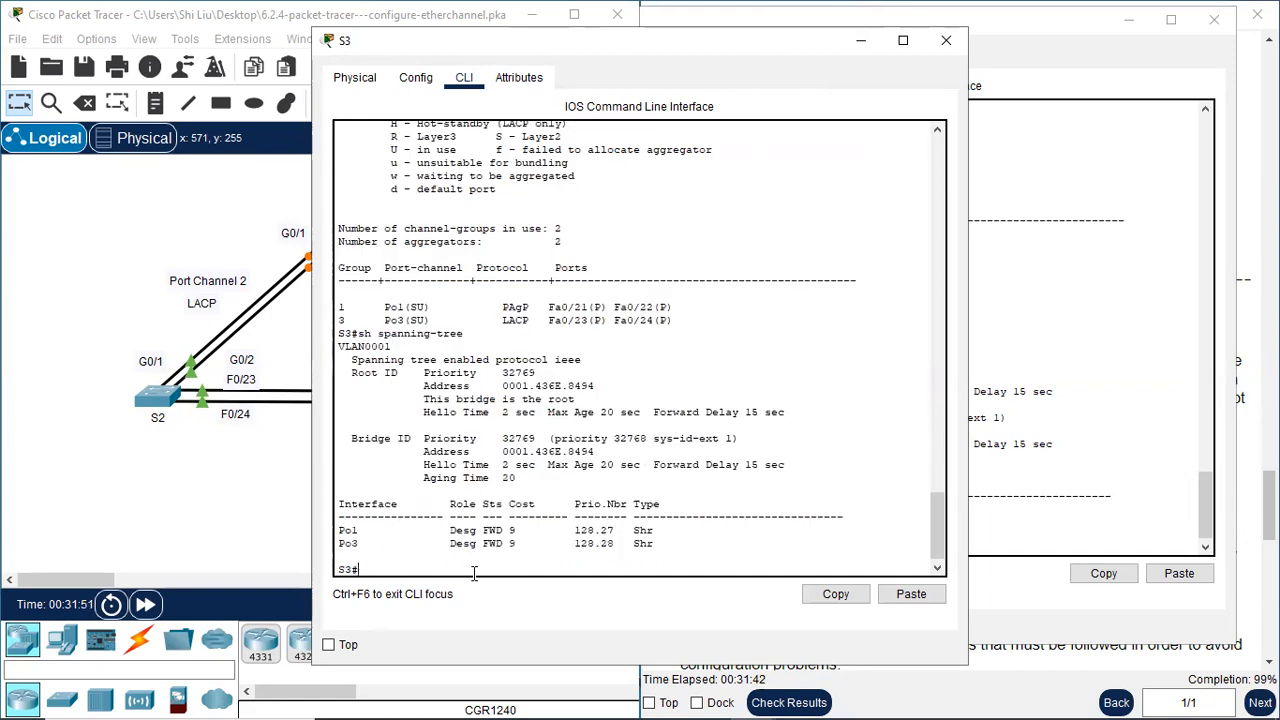
drag(578, 399, 429, 399)
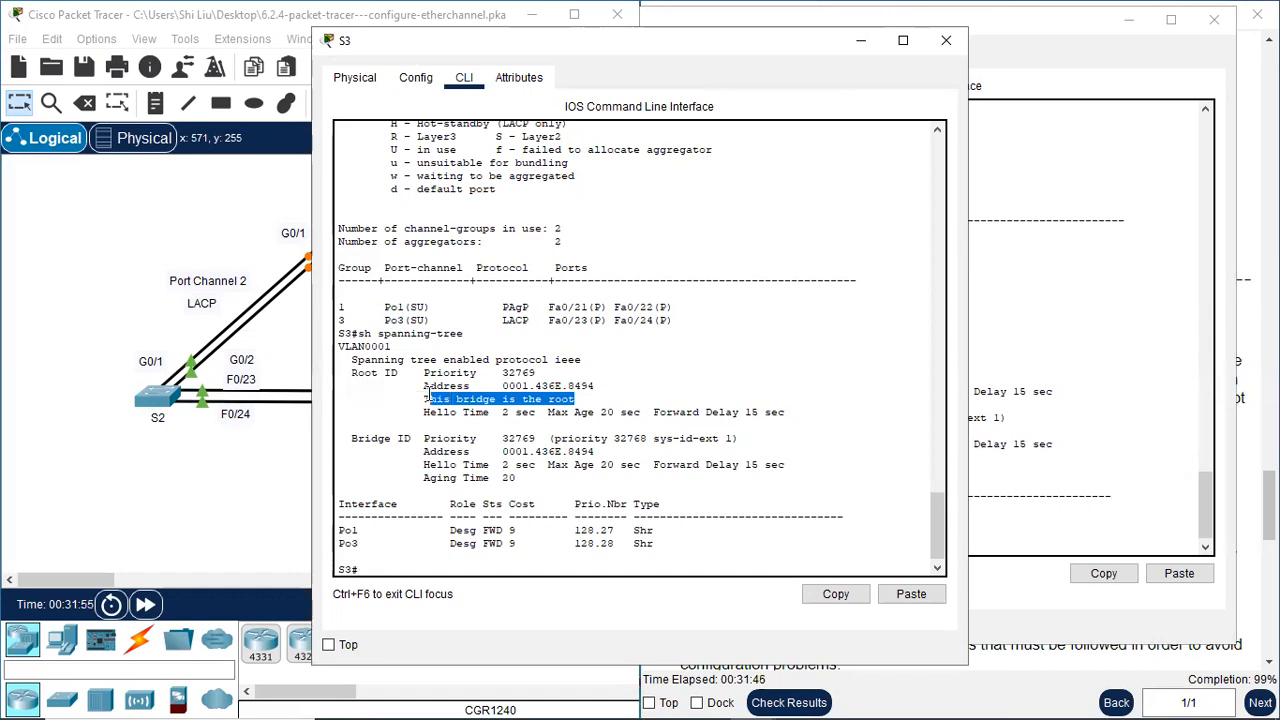
drag(537, 438, 430, 438)
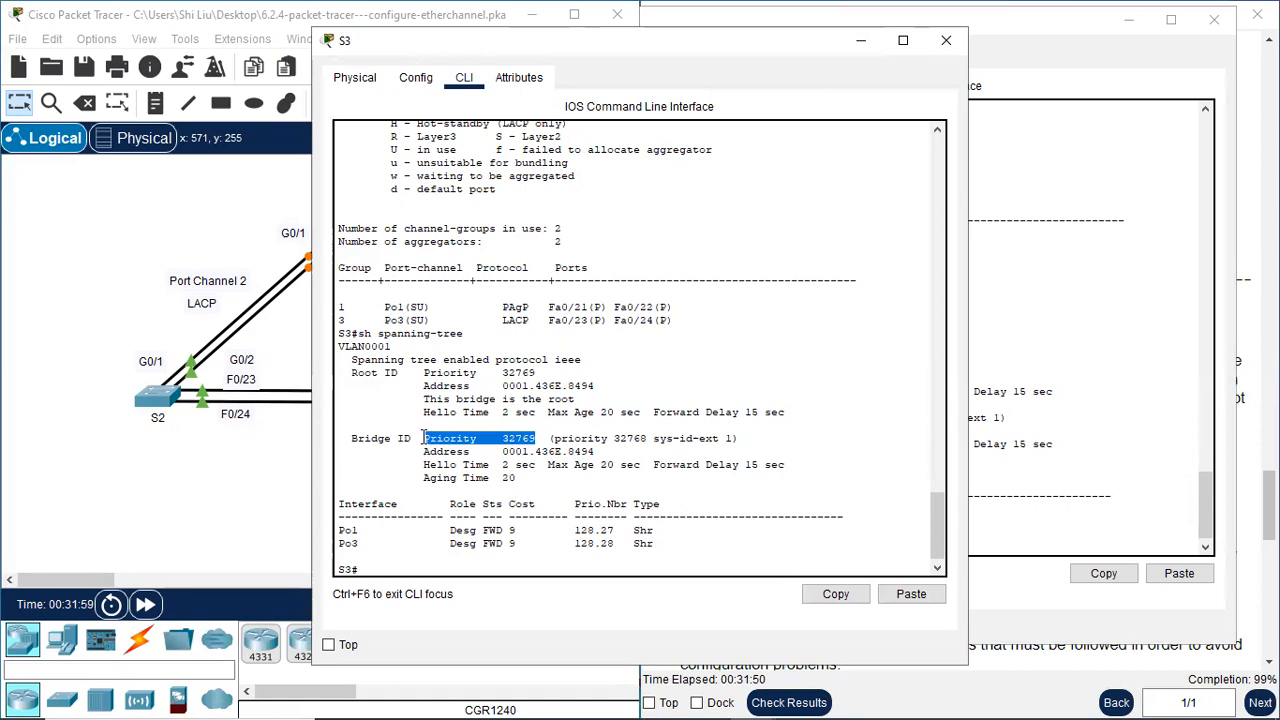
click(516, 440)
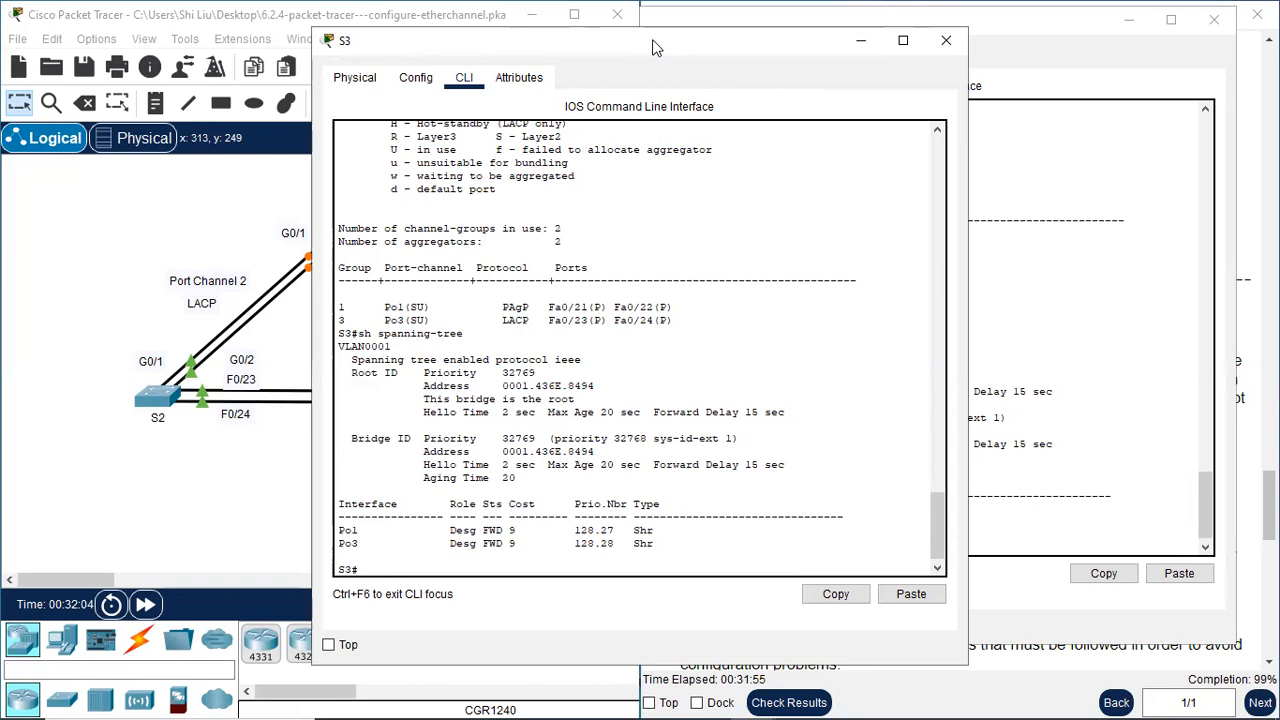
Place S3's command line beside the topology and examine the priority and MAC address in its Bridge ID
drag(655, 47, 922, 73)
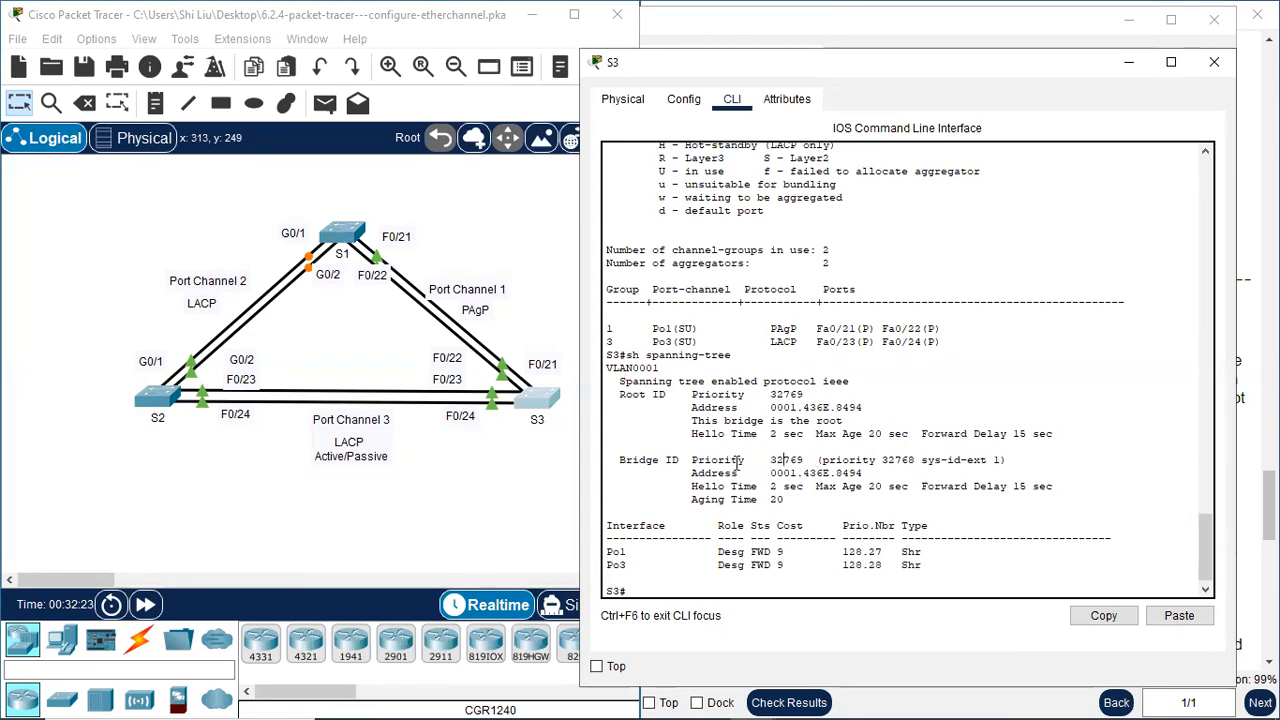
drag(700, 463, 800, 458)
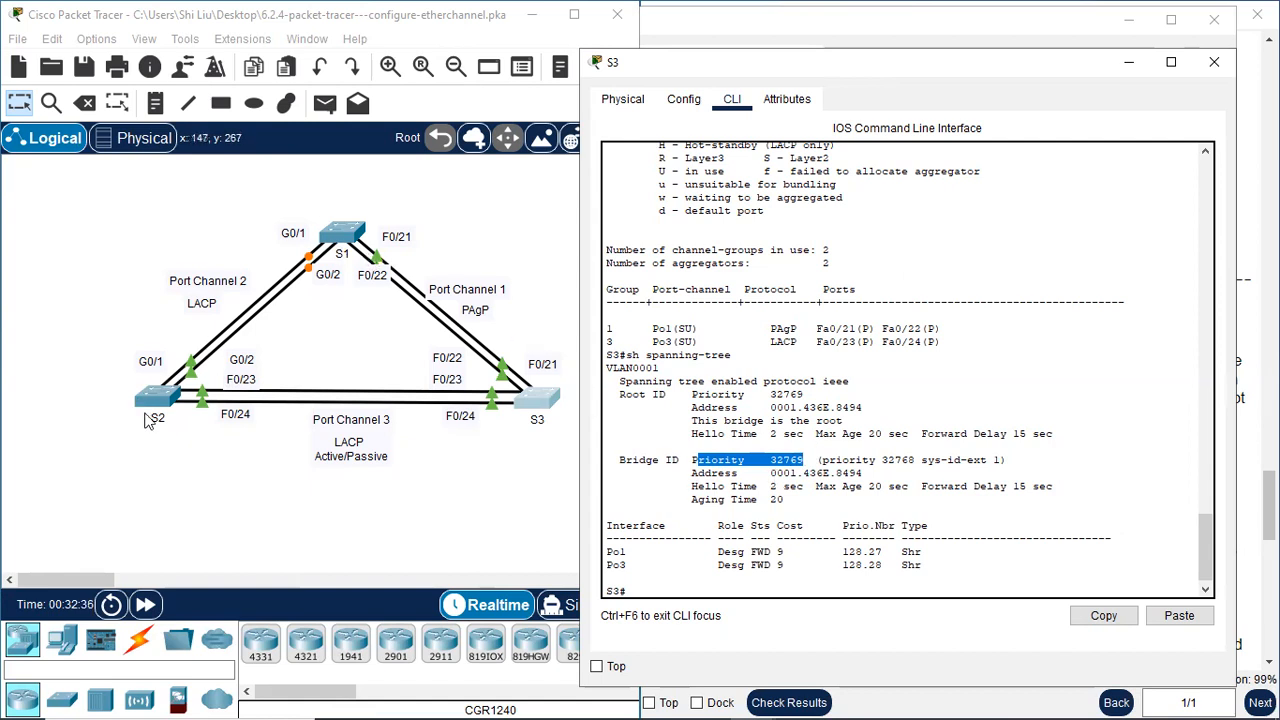
click(496, 494)
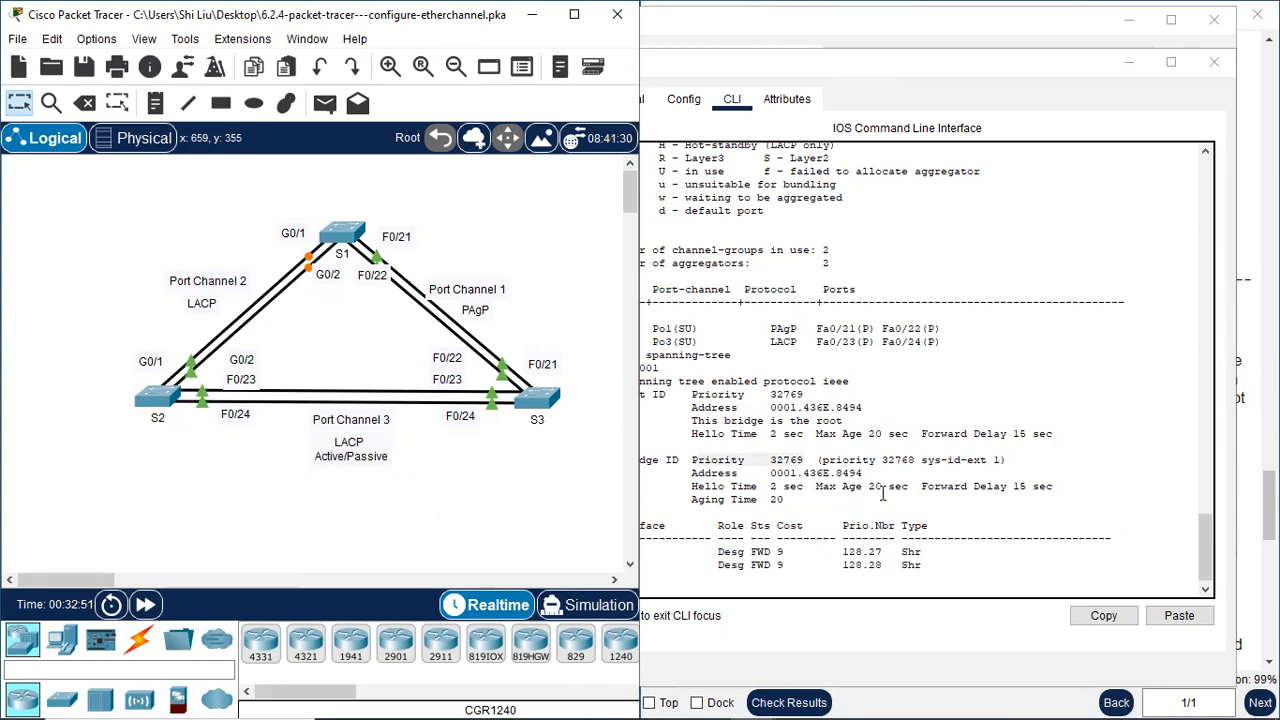
click(812, 474)
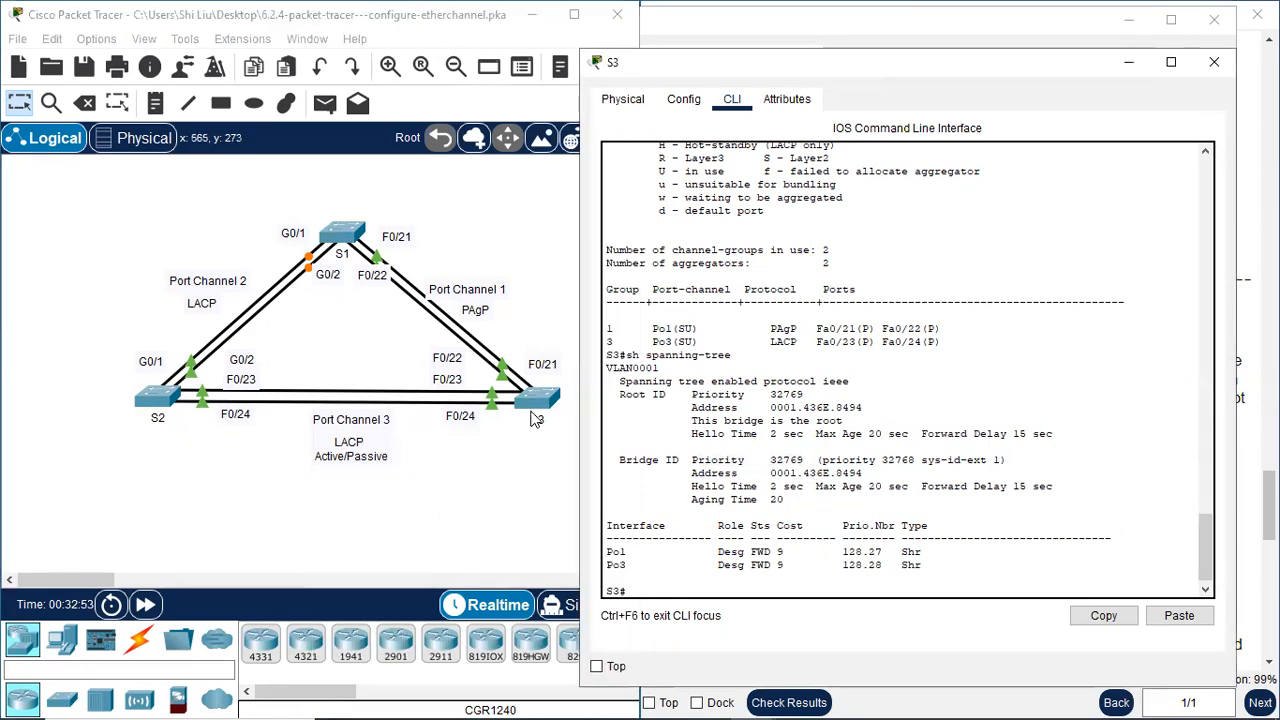
drag(862, 474, 773, 474)
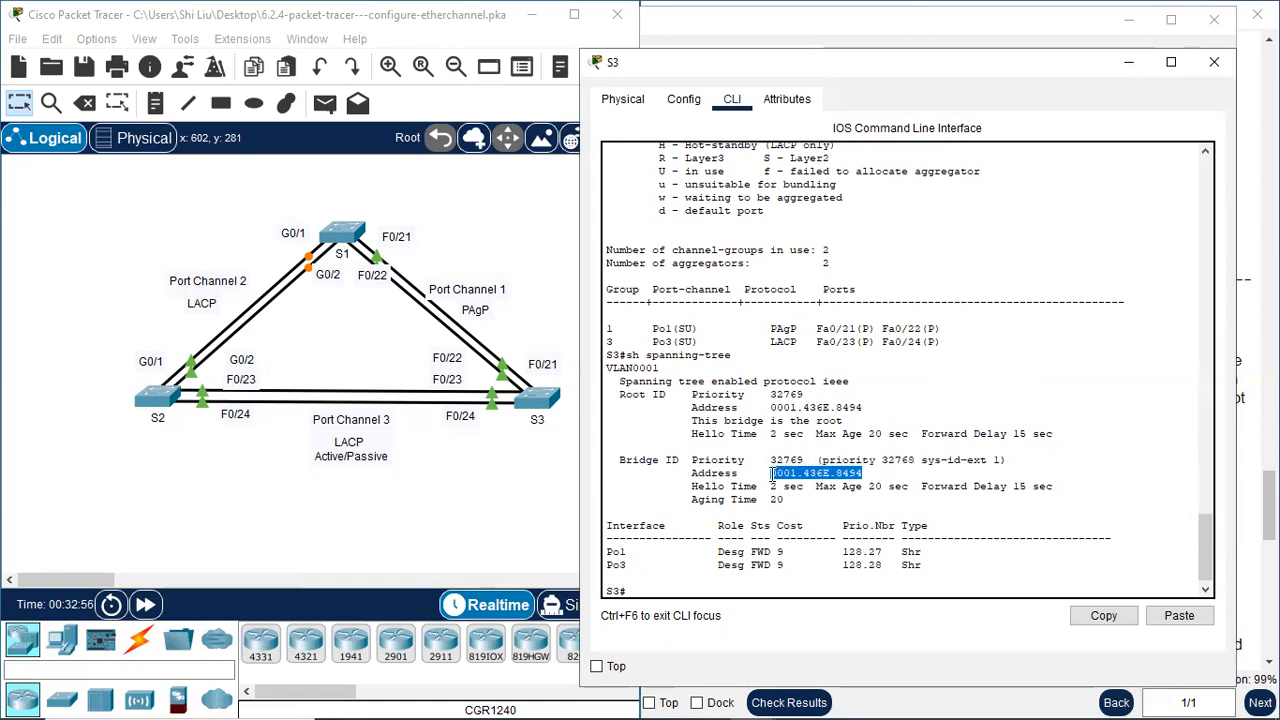
click(772, 474)
drag(771, 473, 797, 474)
Check the Bridge ID MAC addresses of S2 and S1 for comparison with S3's address
click(160, 400)
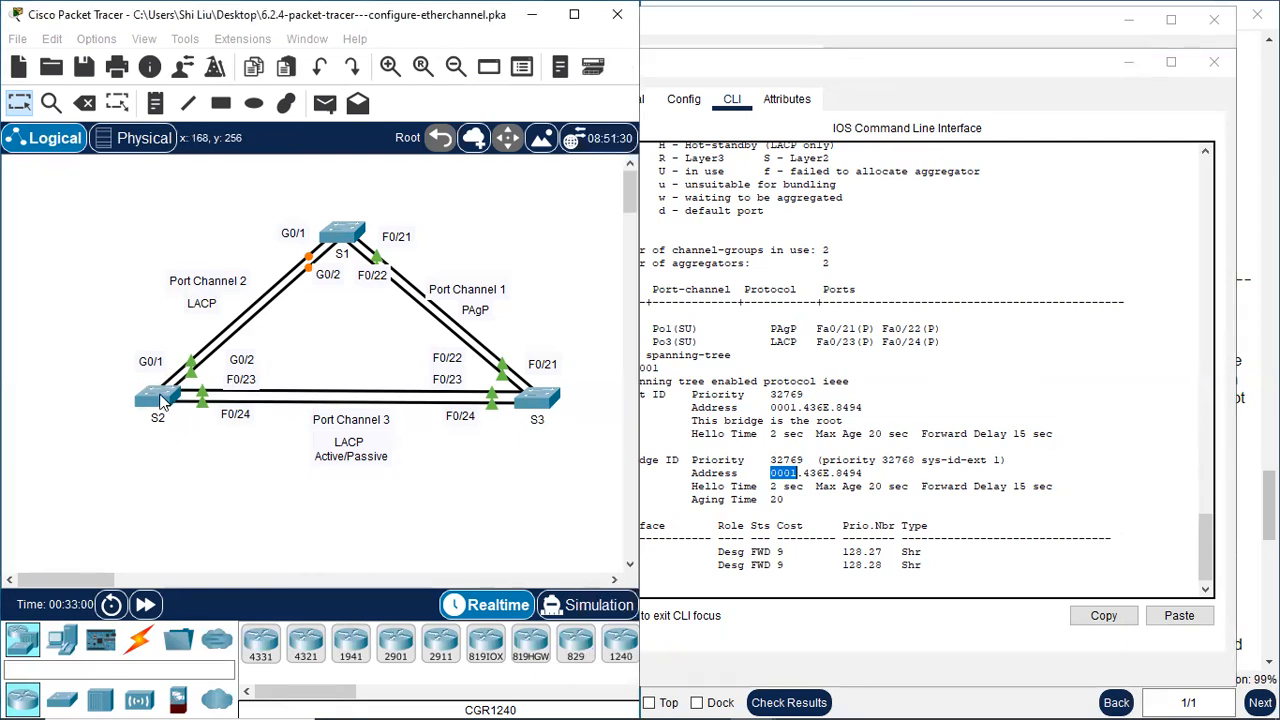
drag(500, 447, 530, 447)
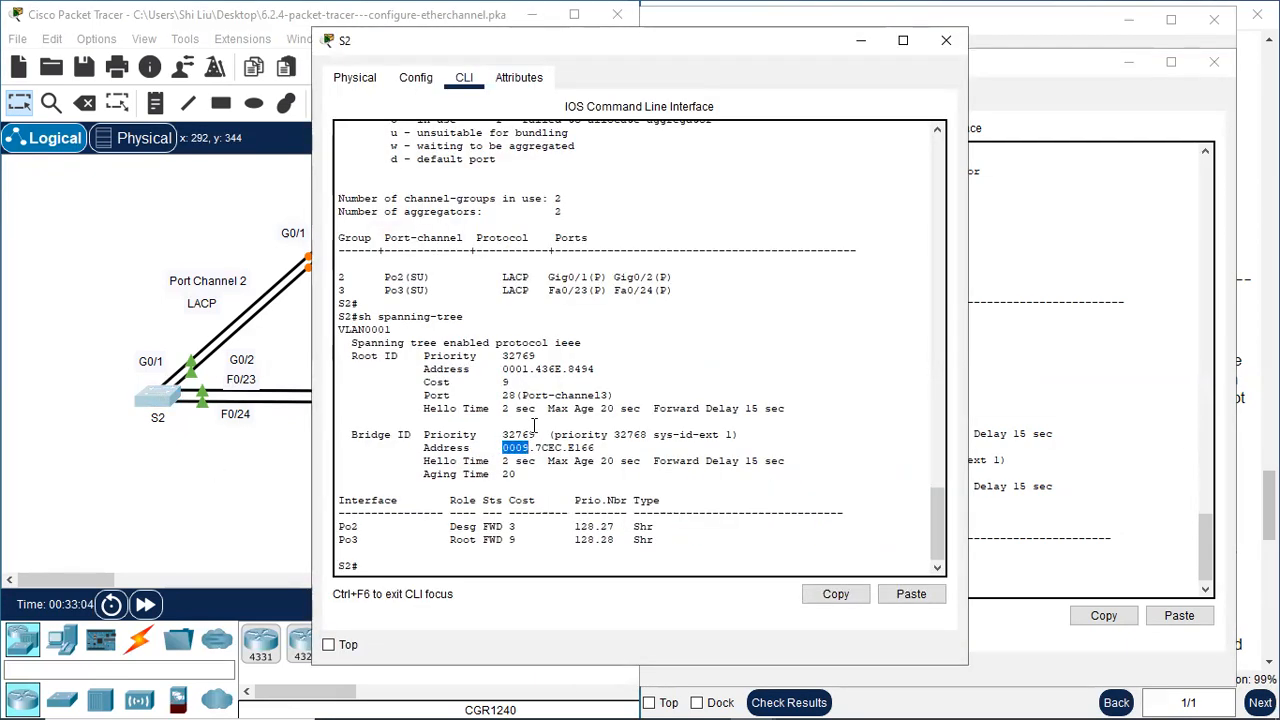
click(944, 42)
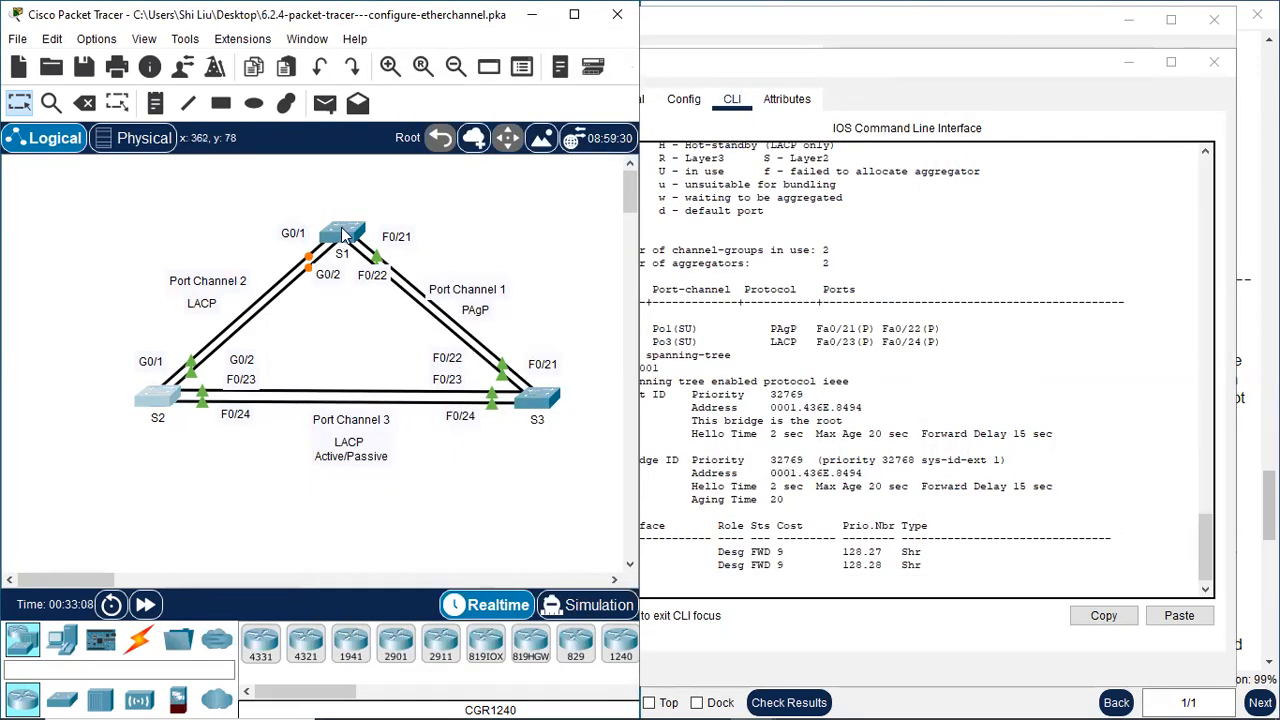
click(342, 233)
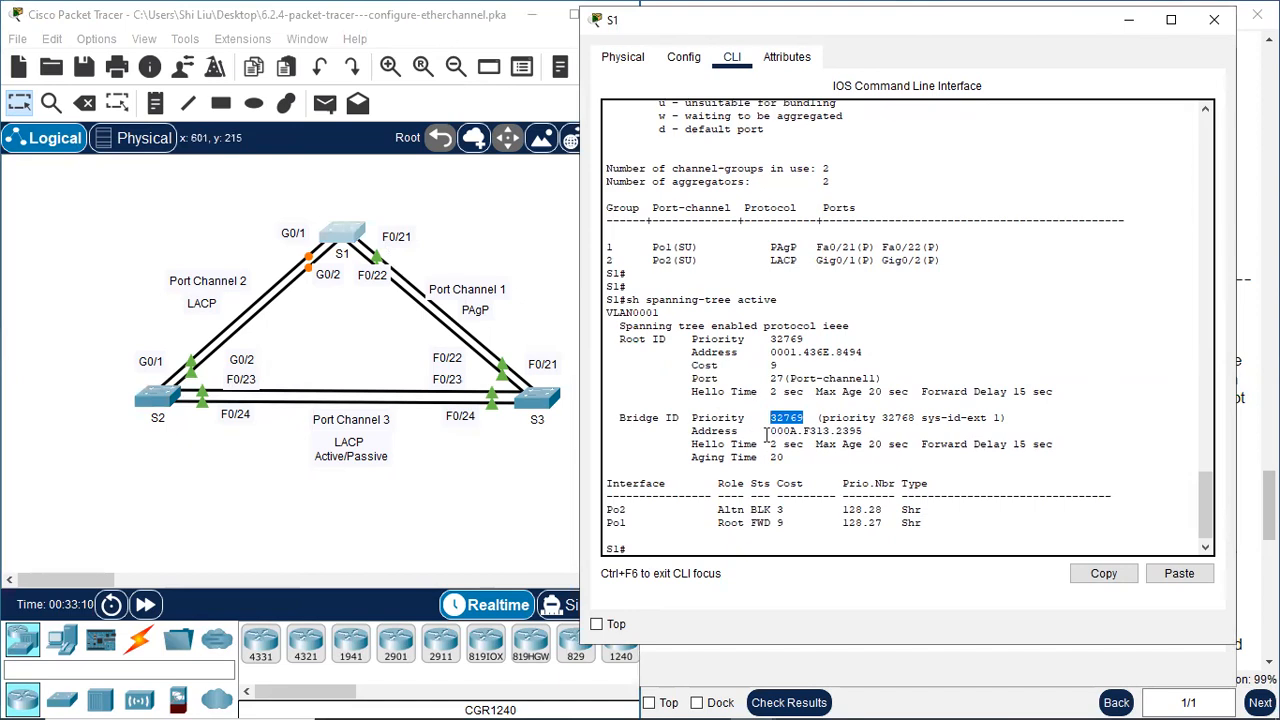
drag(766, 431, 797, 432)
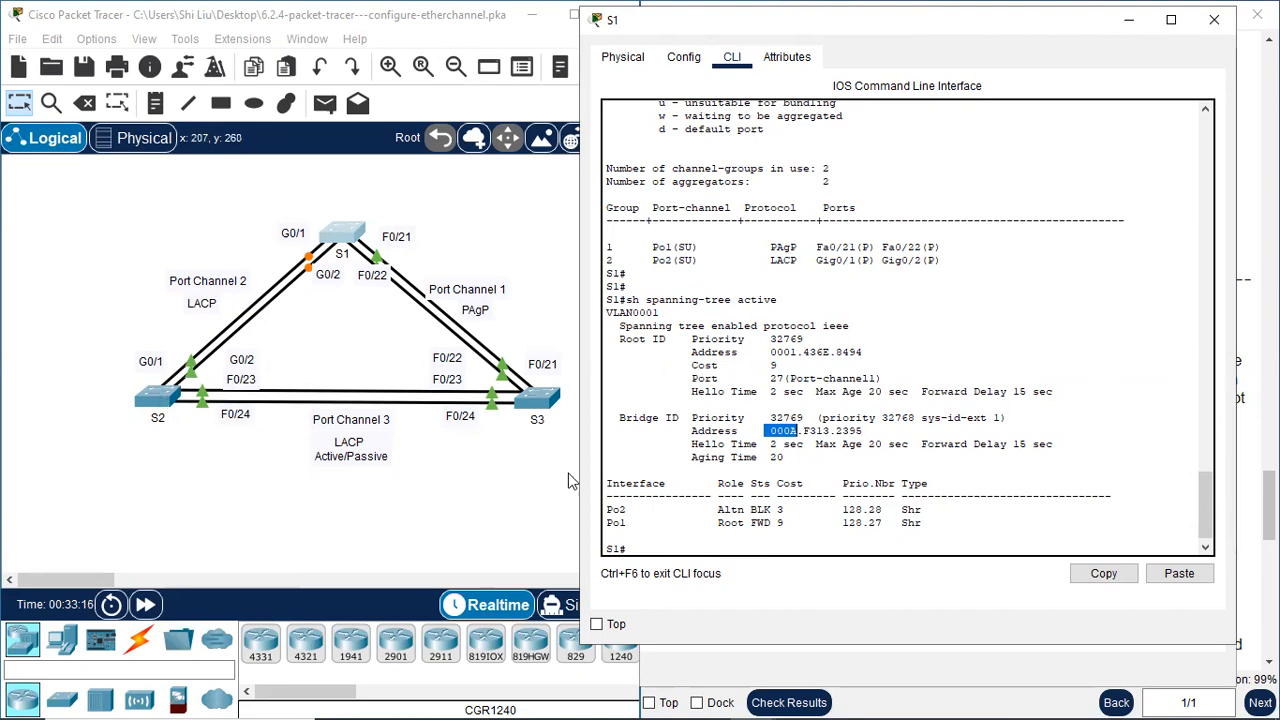
click(818, 430)
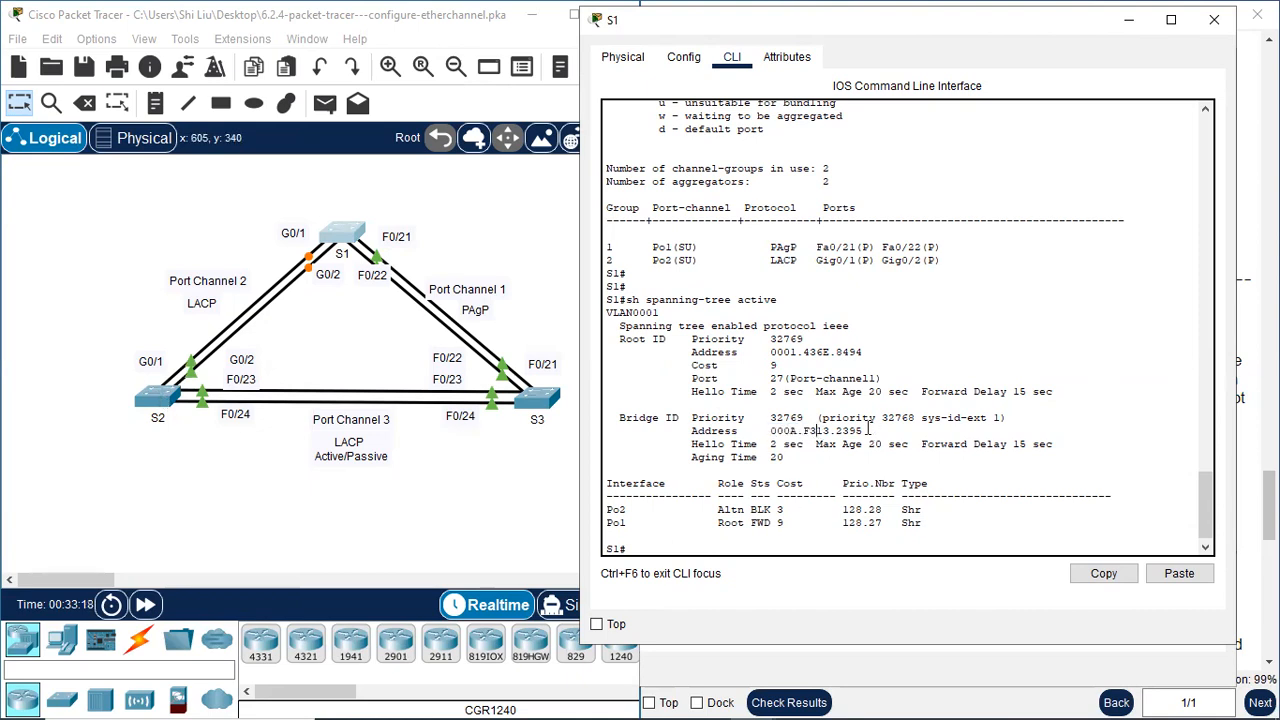
drag(866, 430, 771, 430)
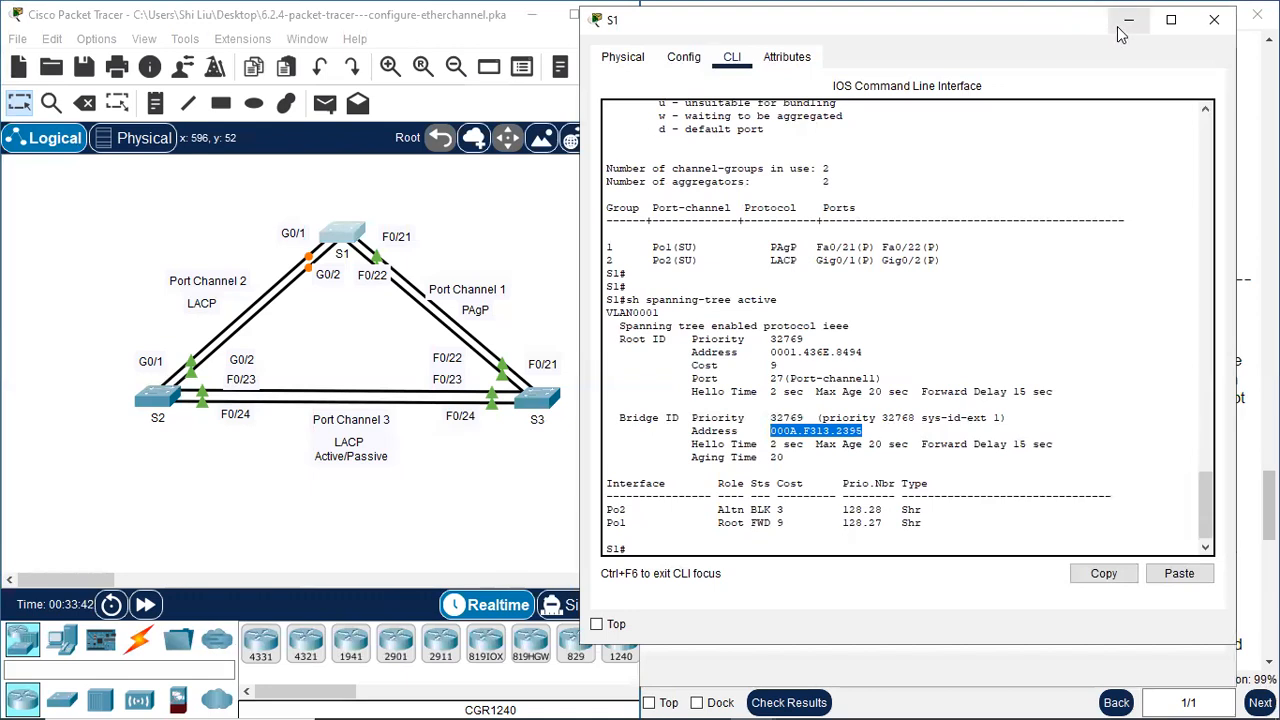
Close S3's window and place S1's command line below the switch so the topology and root primary instructions stay in view
drag(1037, 22, 738, 504)
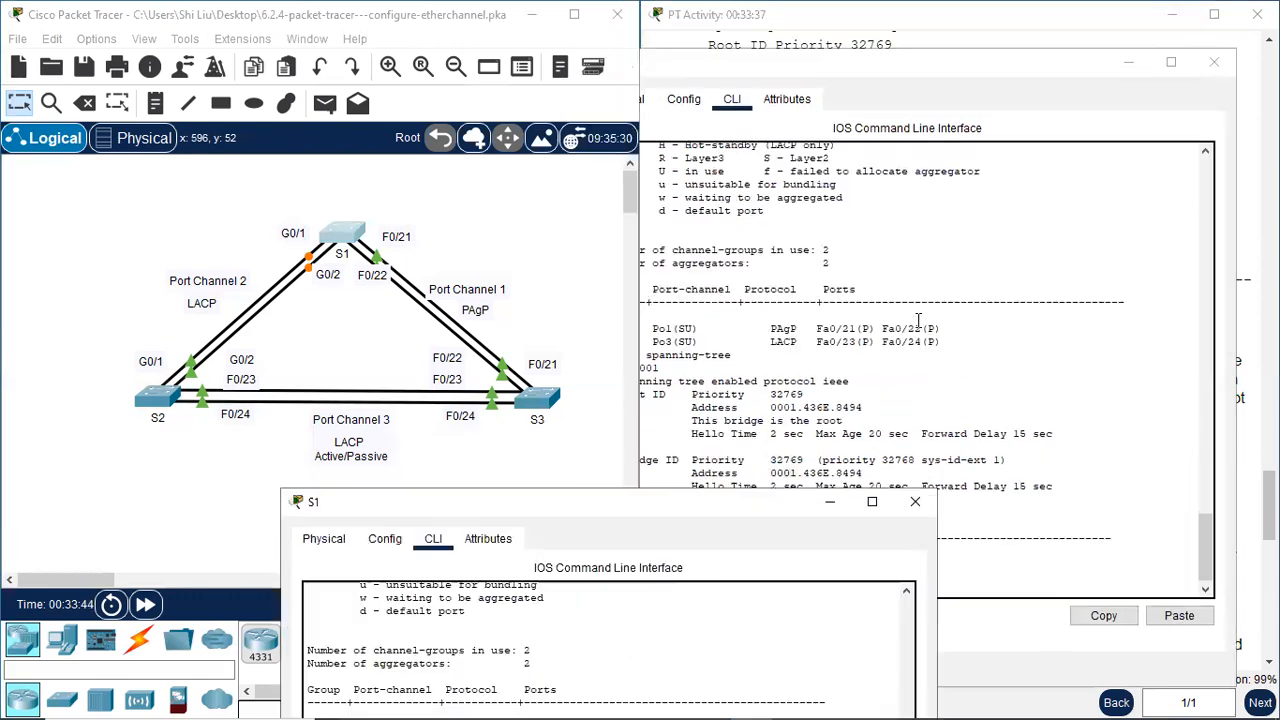
click(1218, 67)
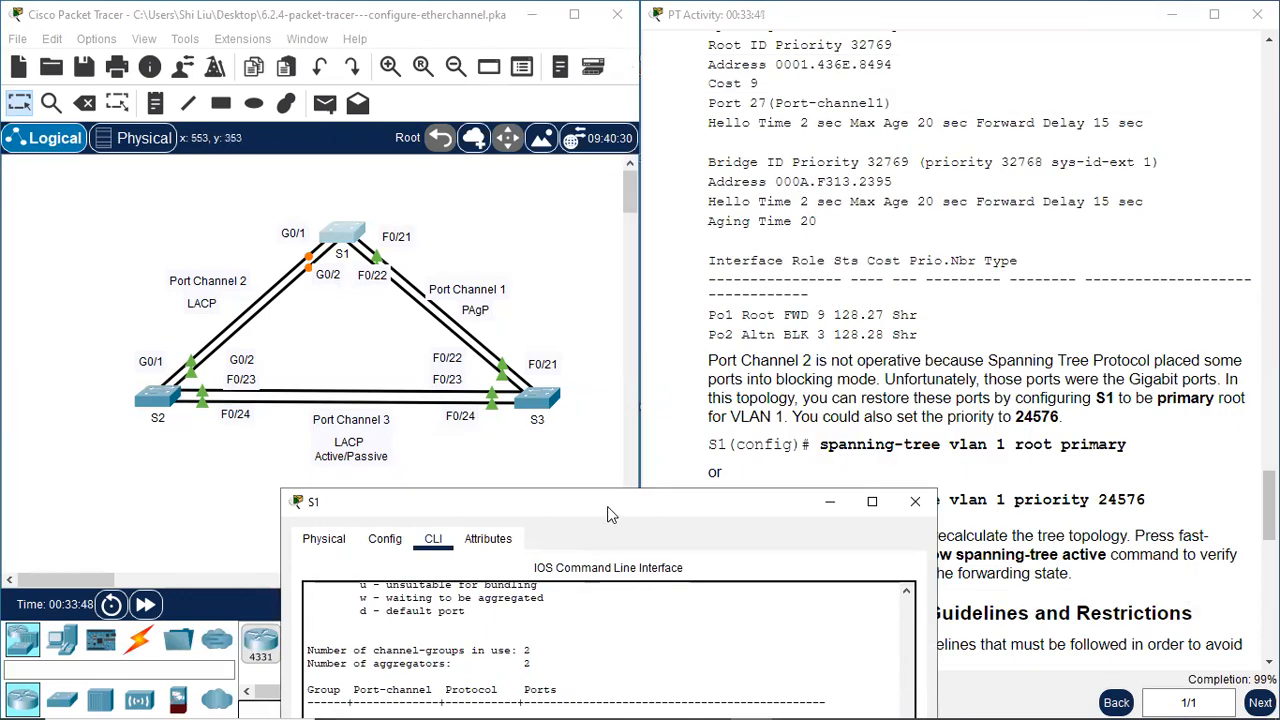
drag(607, 513, 392, 328)
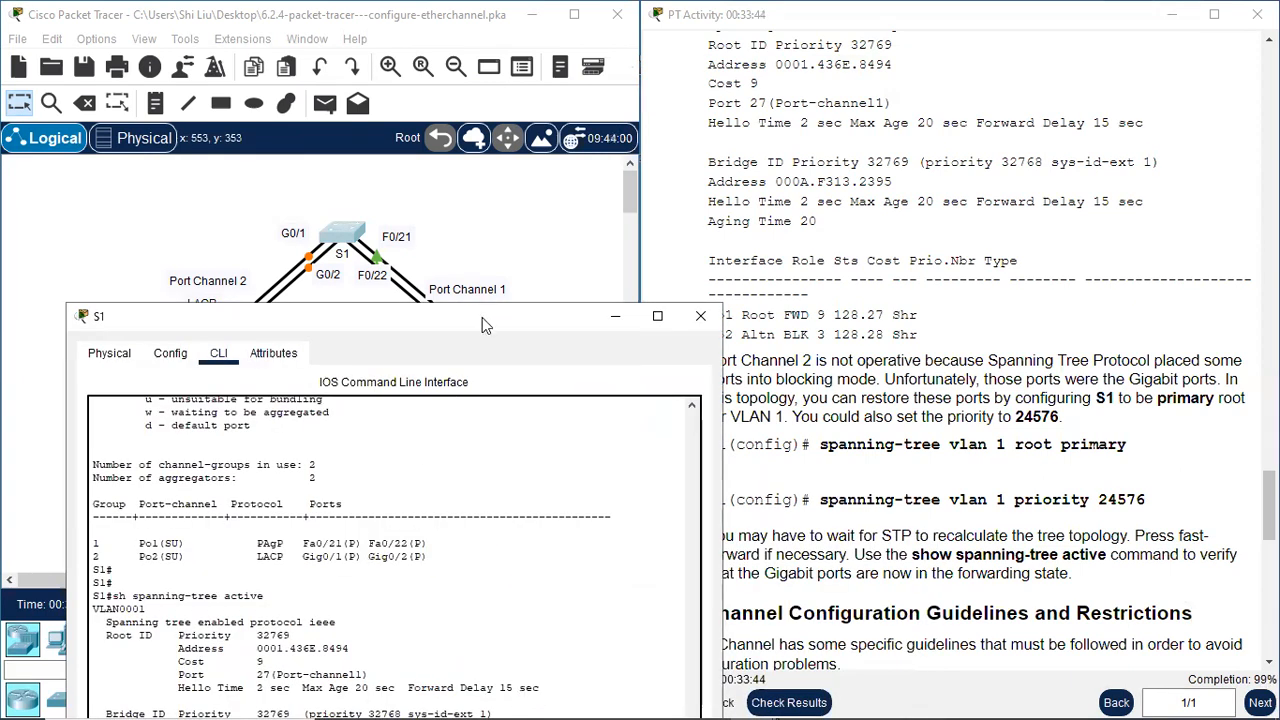
drag(482, 317, 469, 358)
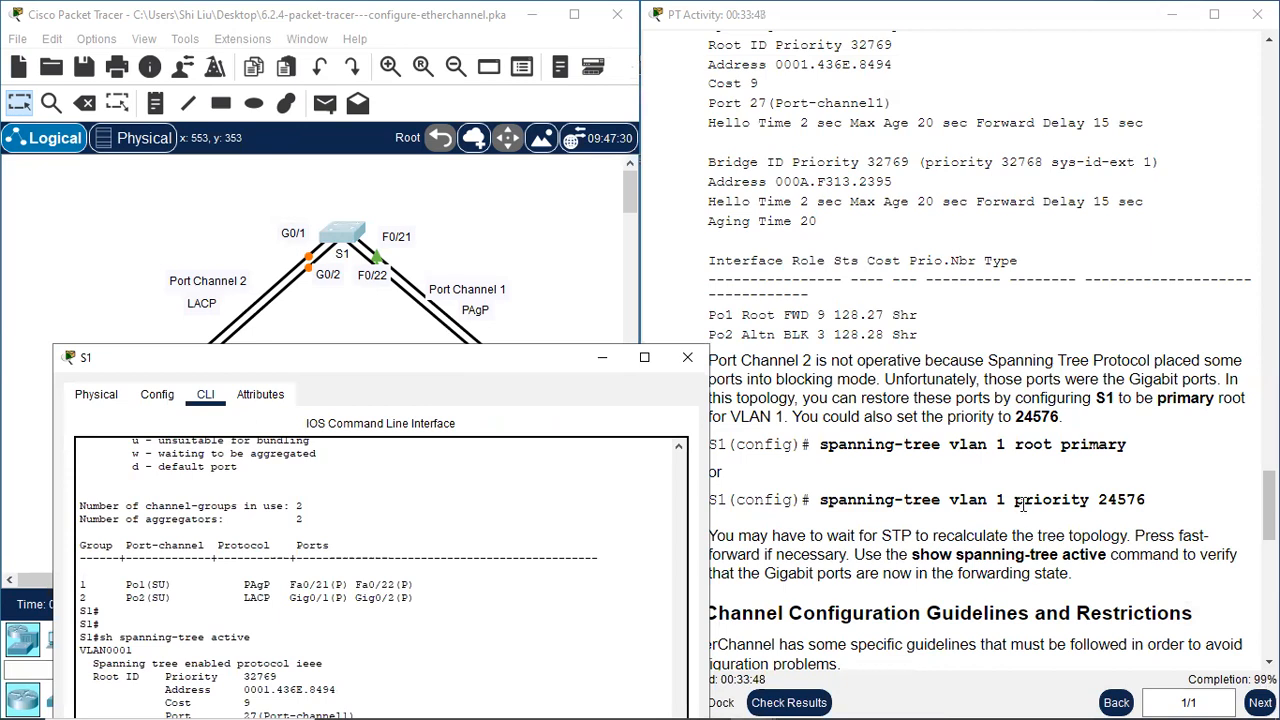
click(1152, 505)
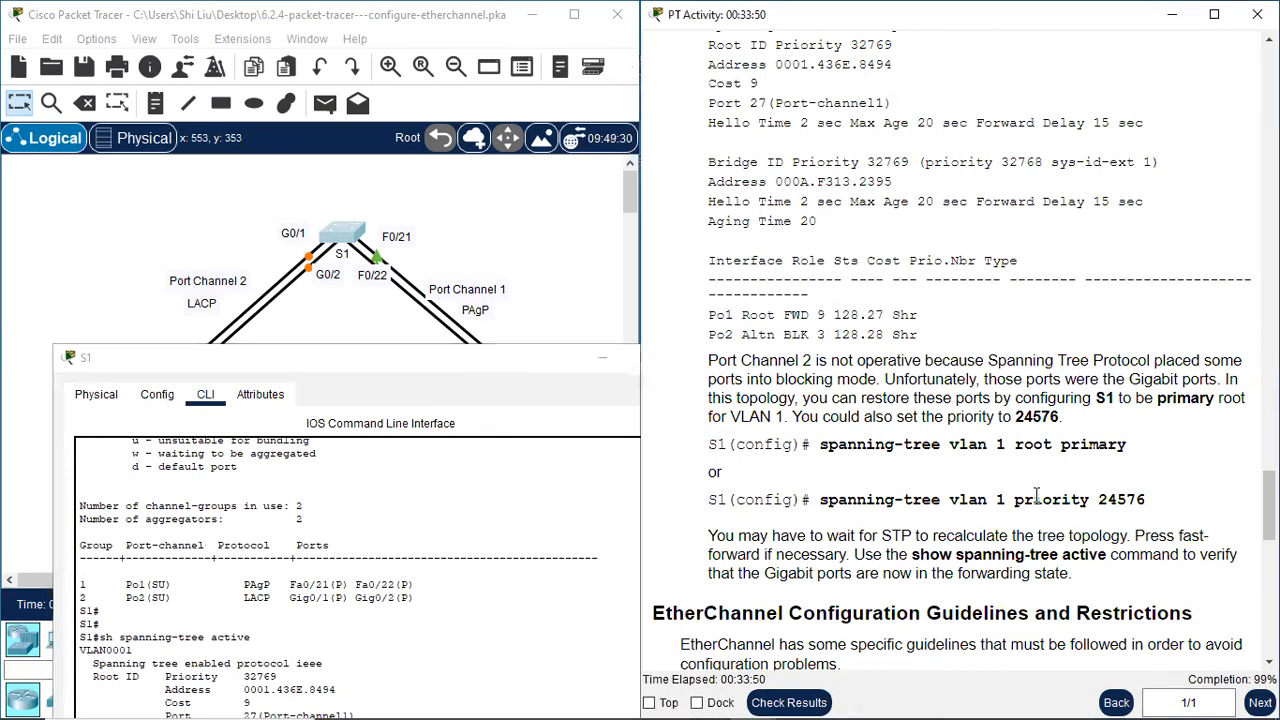
click(484, 373)
drag(484, 373, 385, 430)
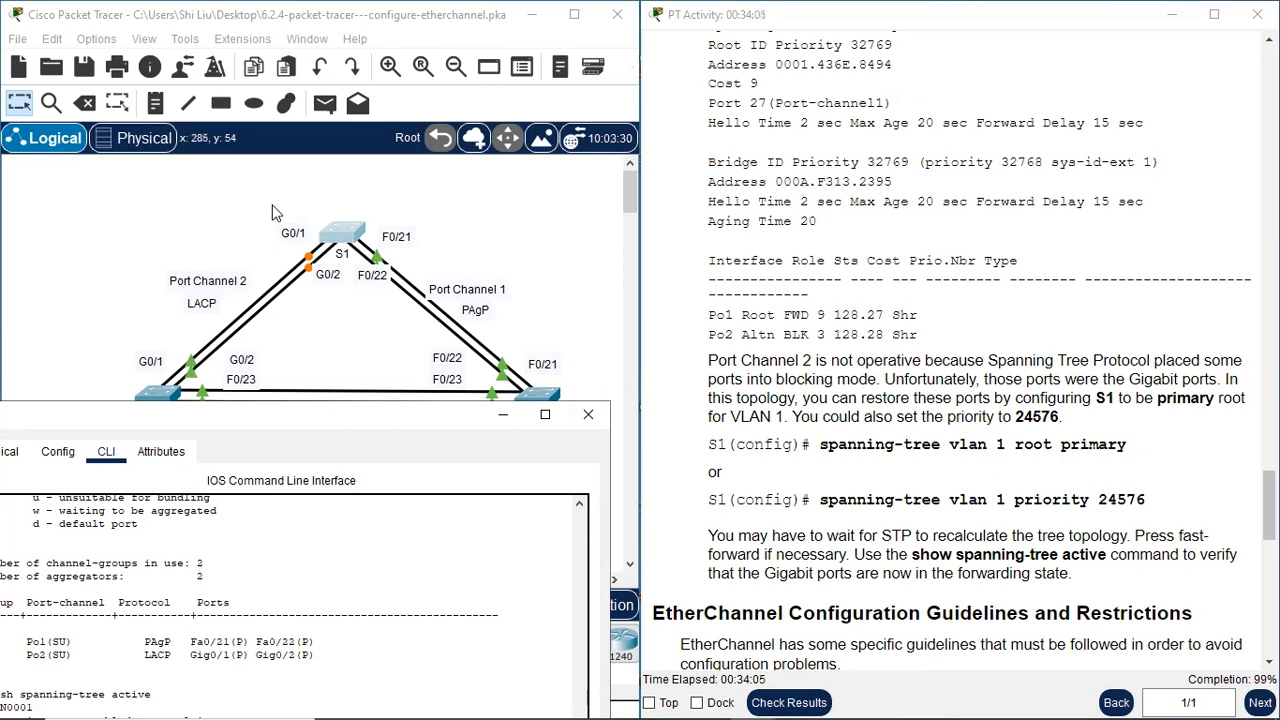
Check S1's G0/1 and G0/2 link lights, and compare the root primary and priority 24576 commands in the activity instructions
drag(277, 215, 318, 332)
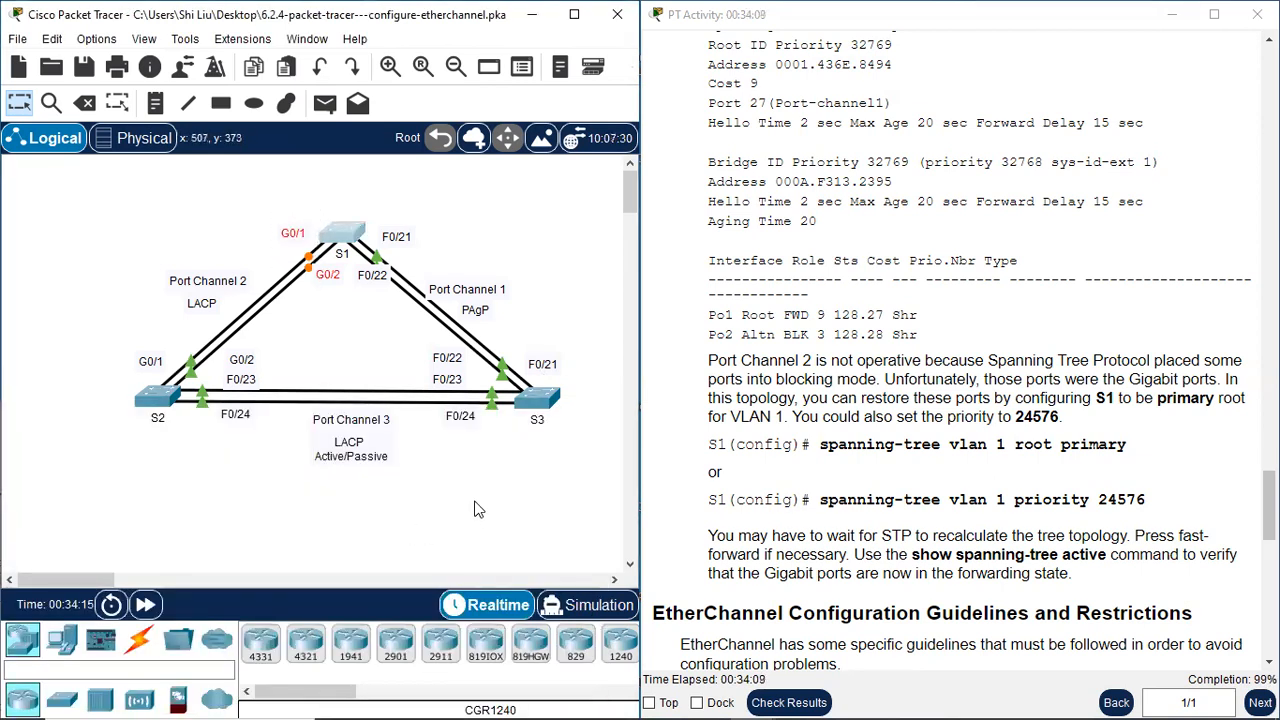
click(349, 228)
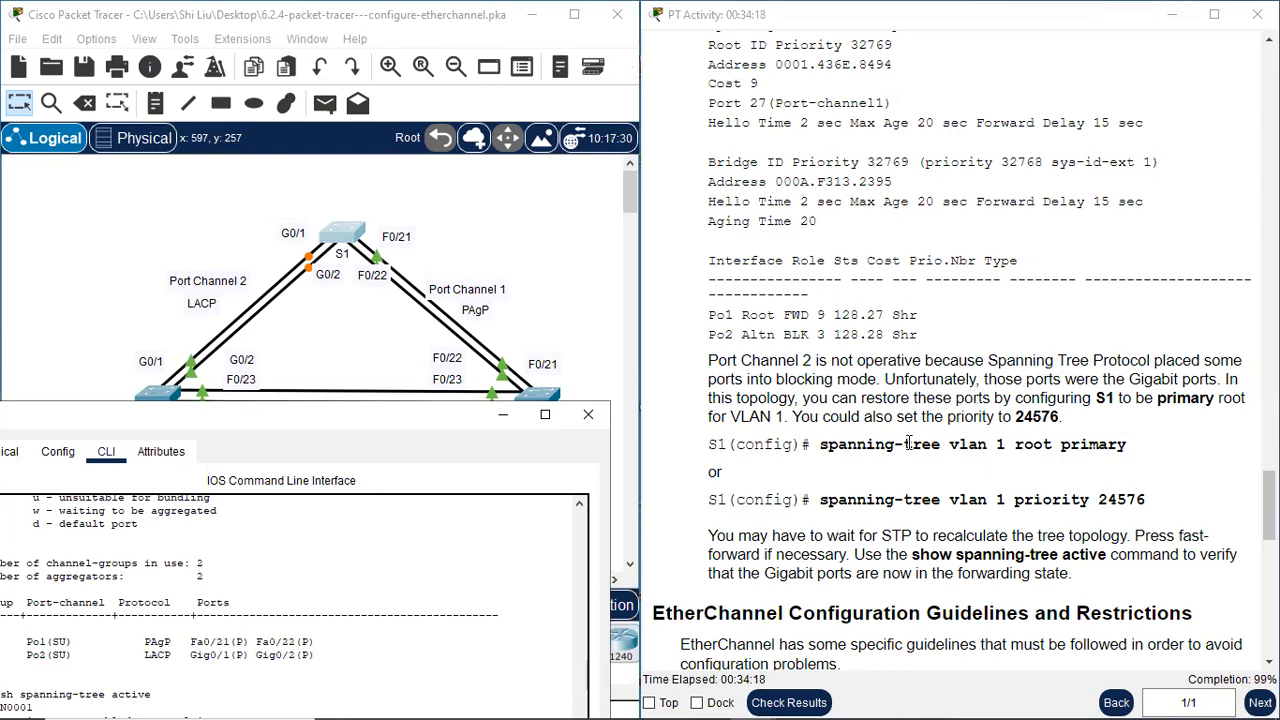
drag(820, 446, 1057, 453)
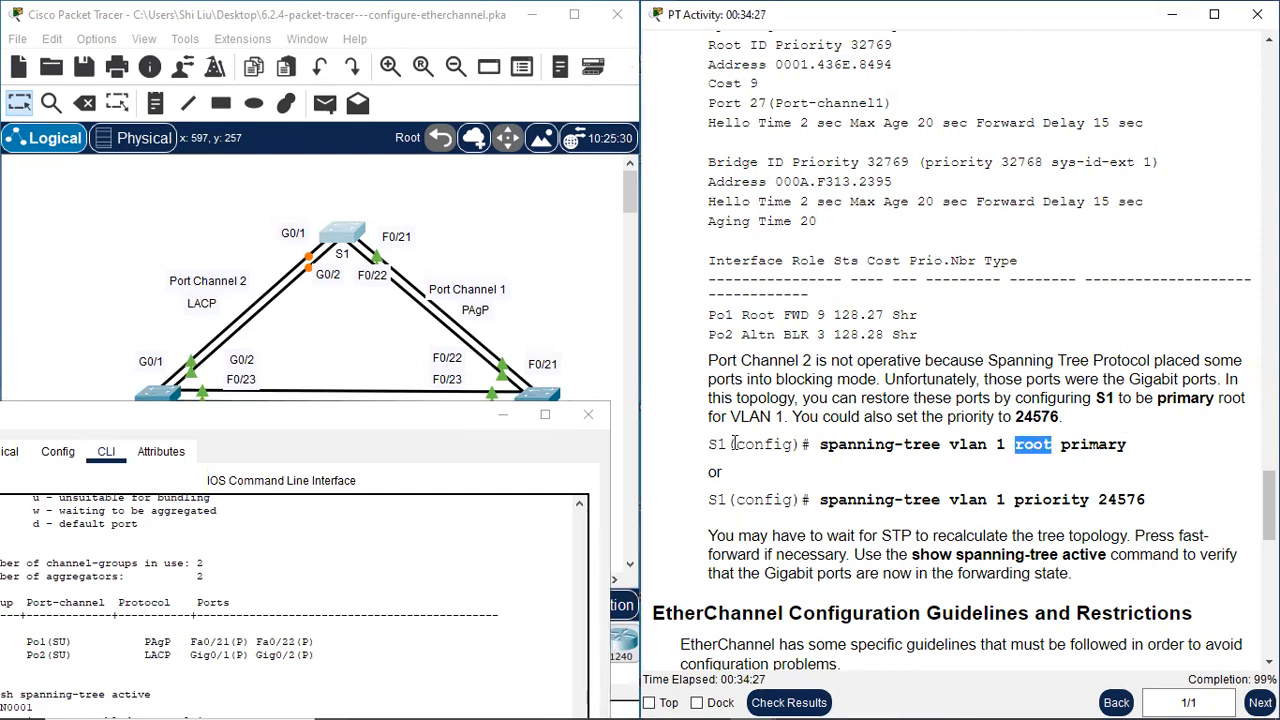
drag(1060, 446, 1134, 449)
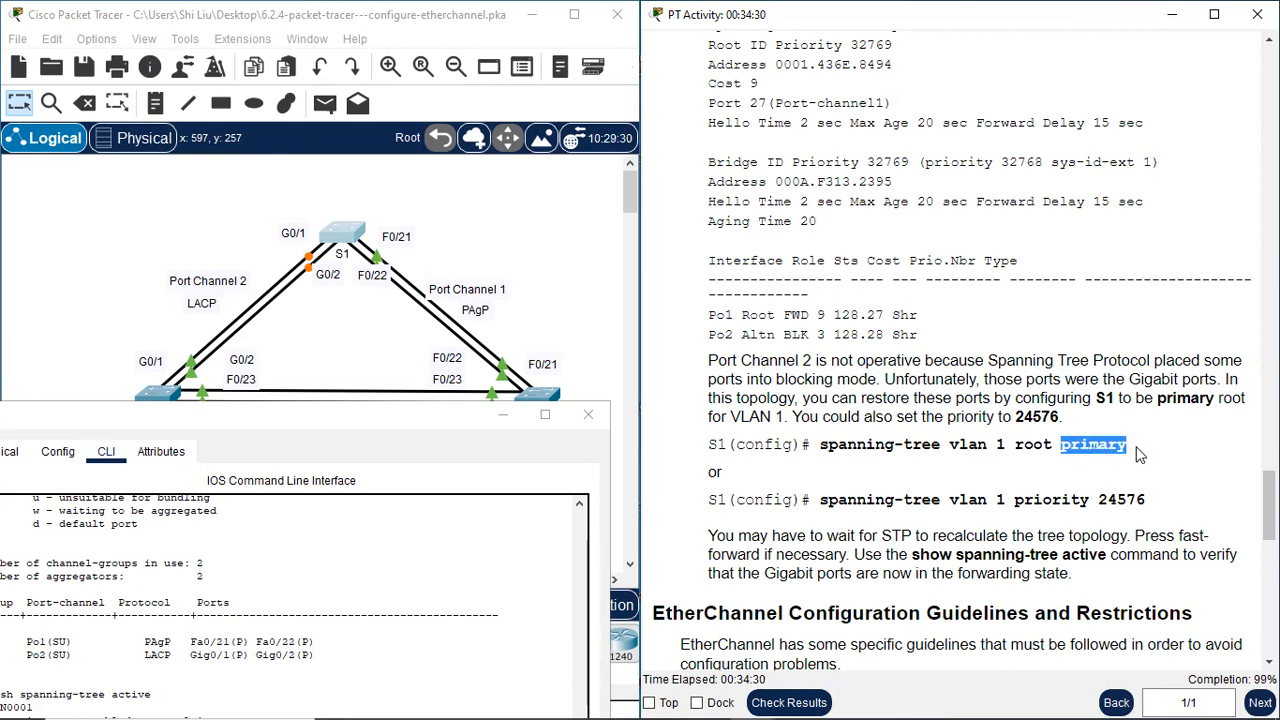
drag(1015, 499, 1160, 510)
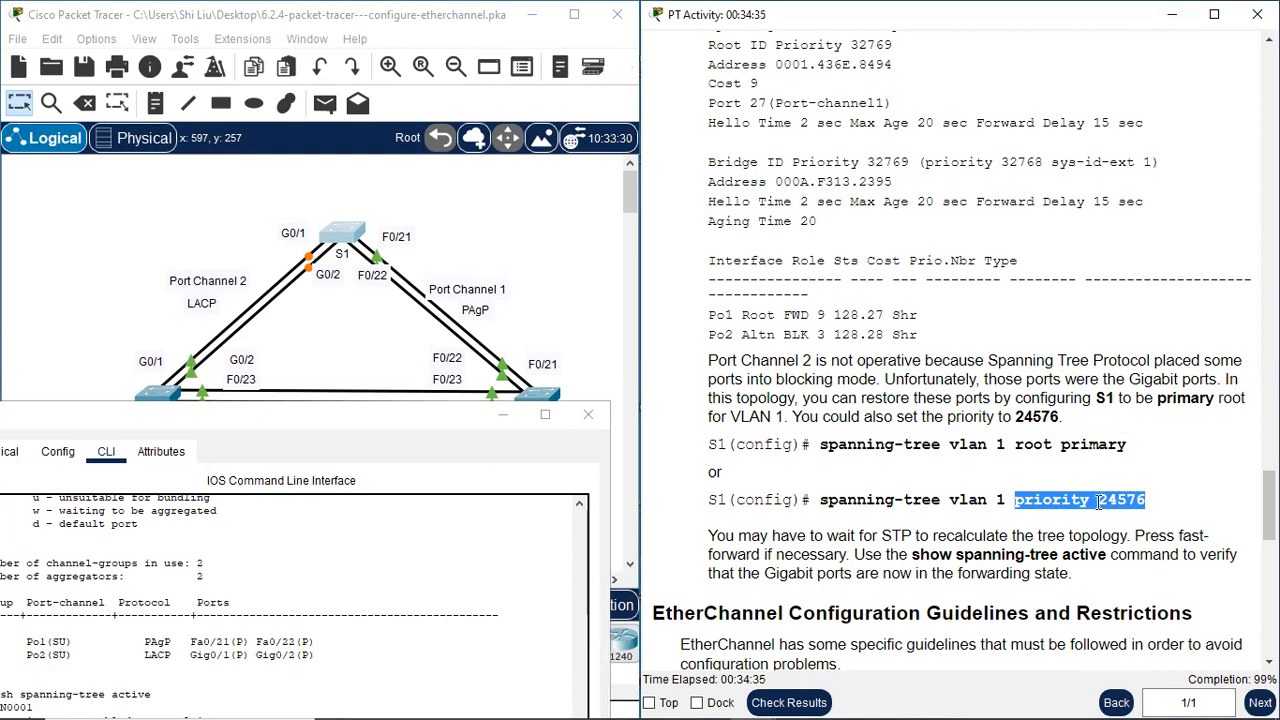
click(1121, 511)
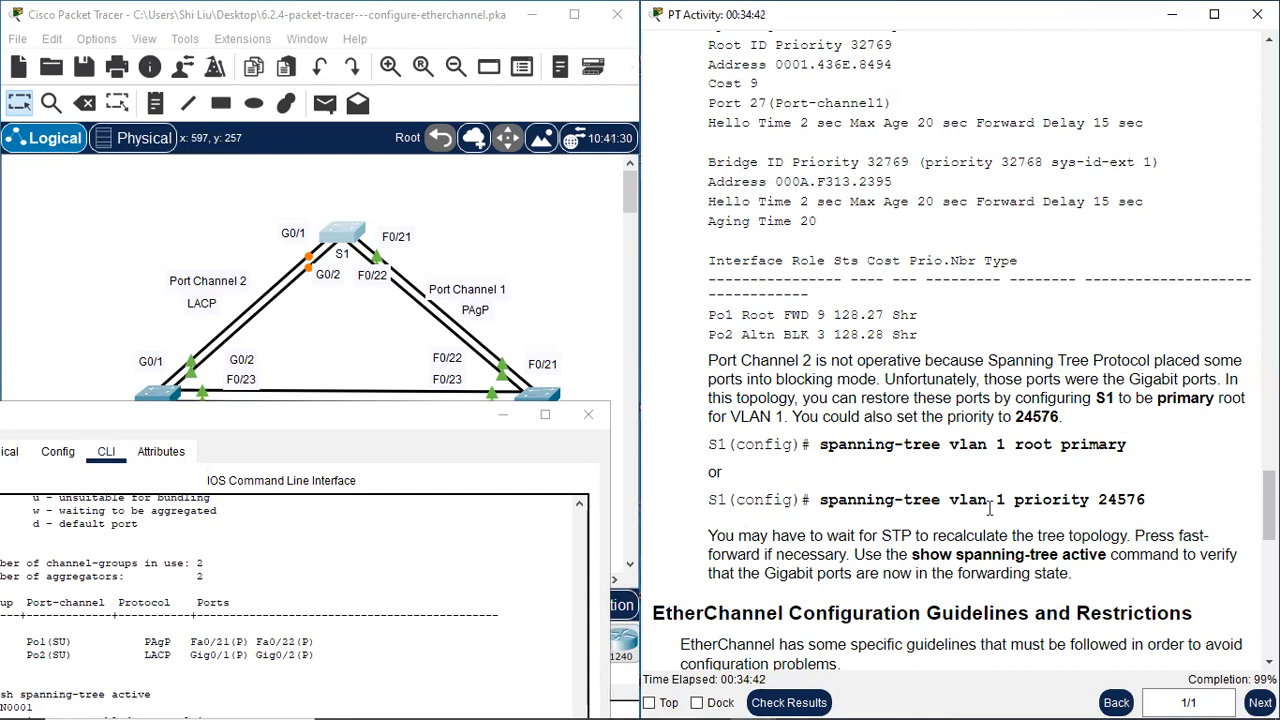
drag(1017, 500, 1168, 506)
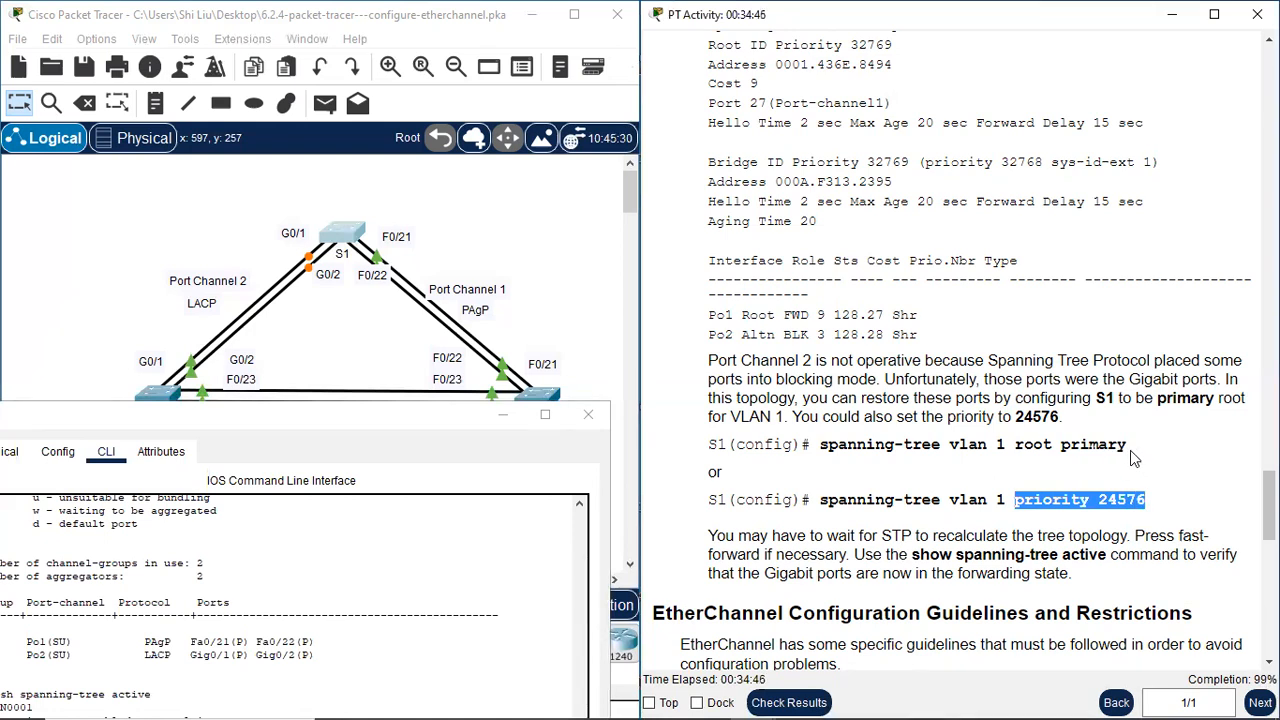
Configure S1 as the VLAN 1 root with "spanning-tree vlan 1 root primary" in global configuration mode, and return to privileged EXEC mode
click(335, 425)
drag(340, 428, 416, 145)
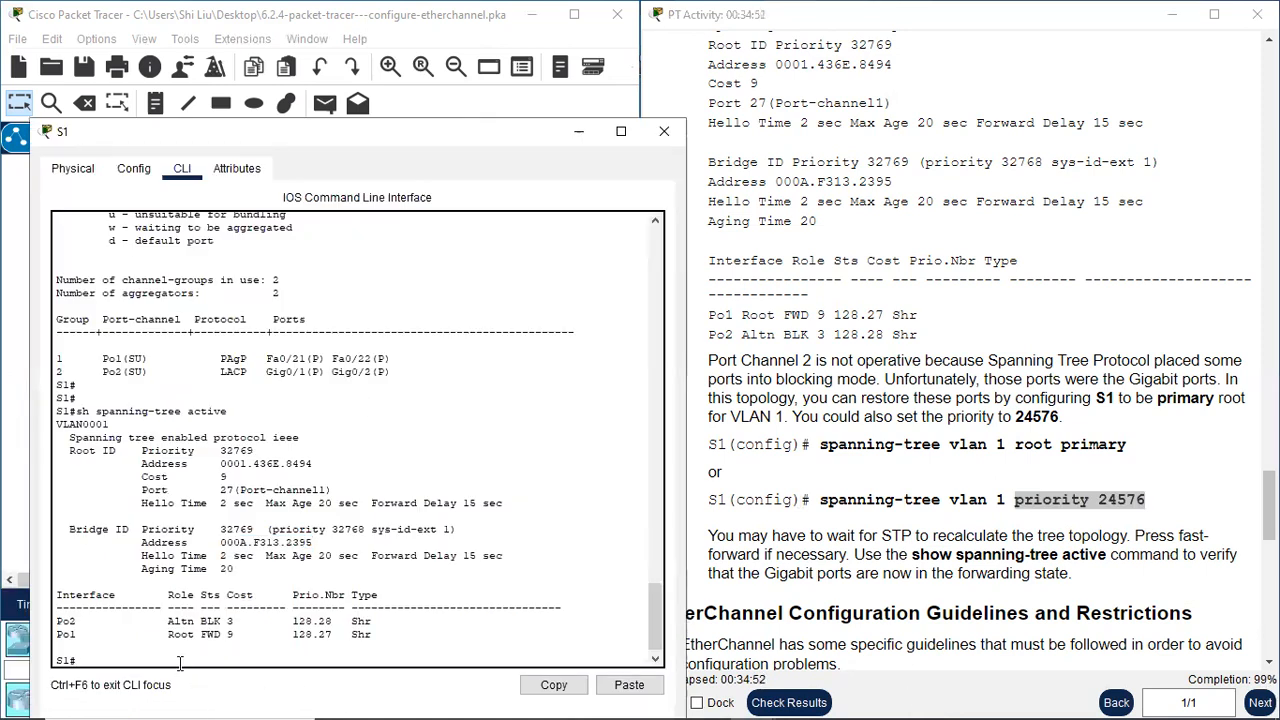
text(t)
key(Return)
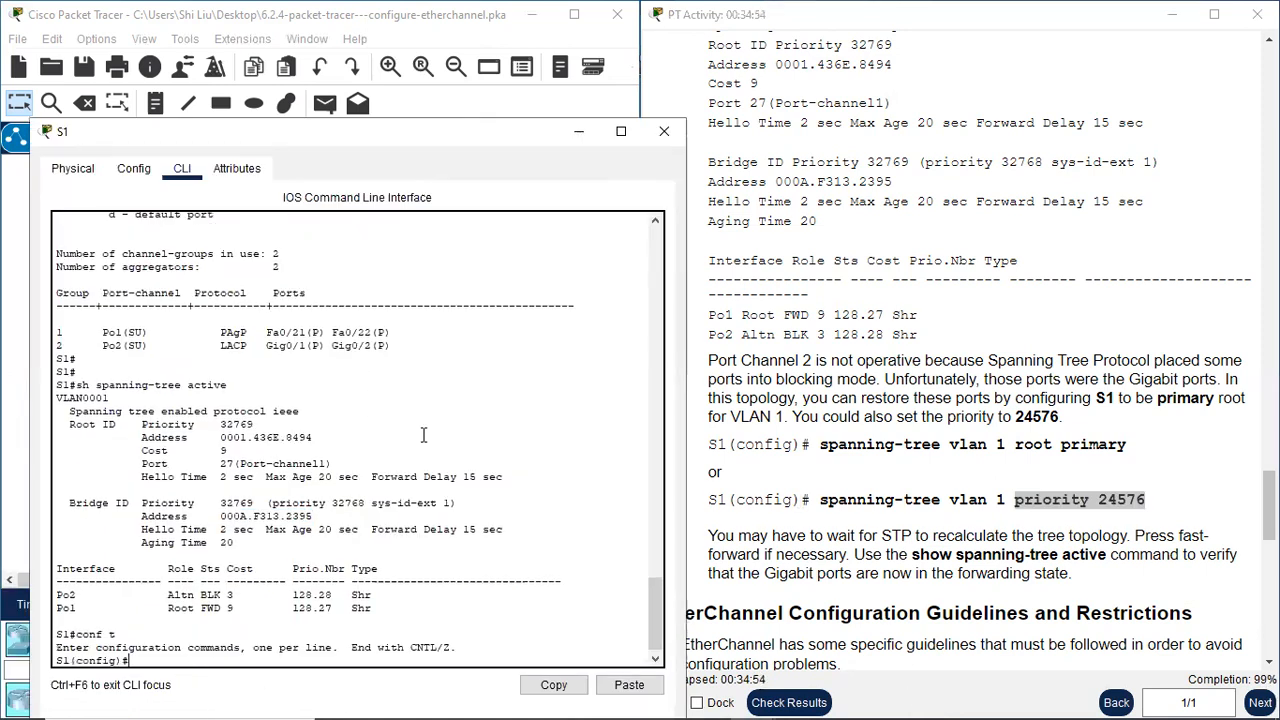
text(spanning-tree vlan 1)
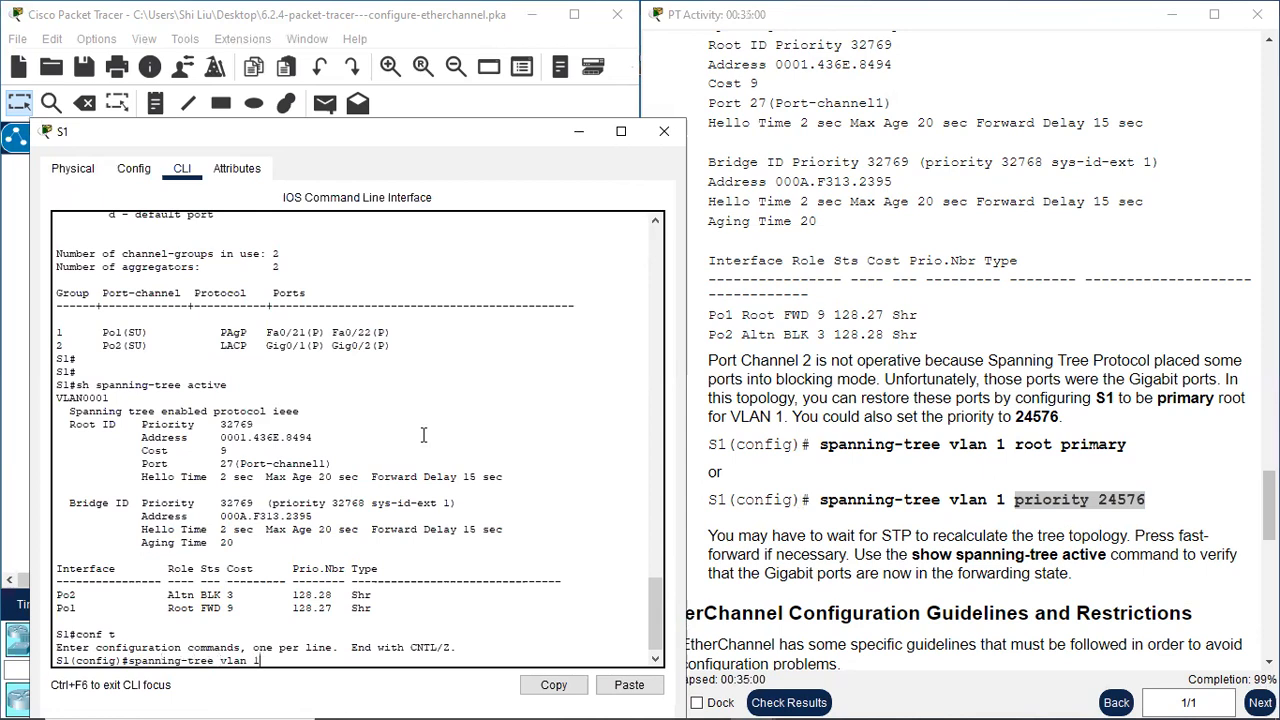
text( root primary)
key(Return)
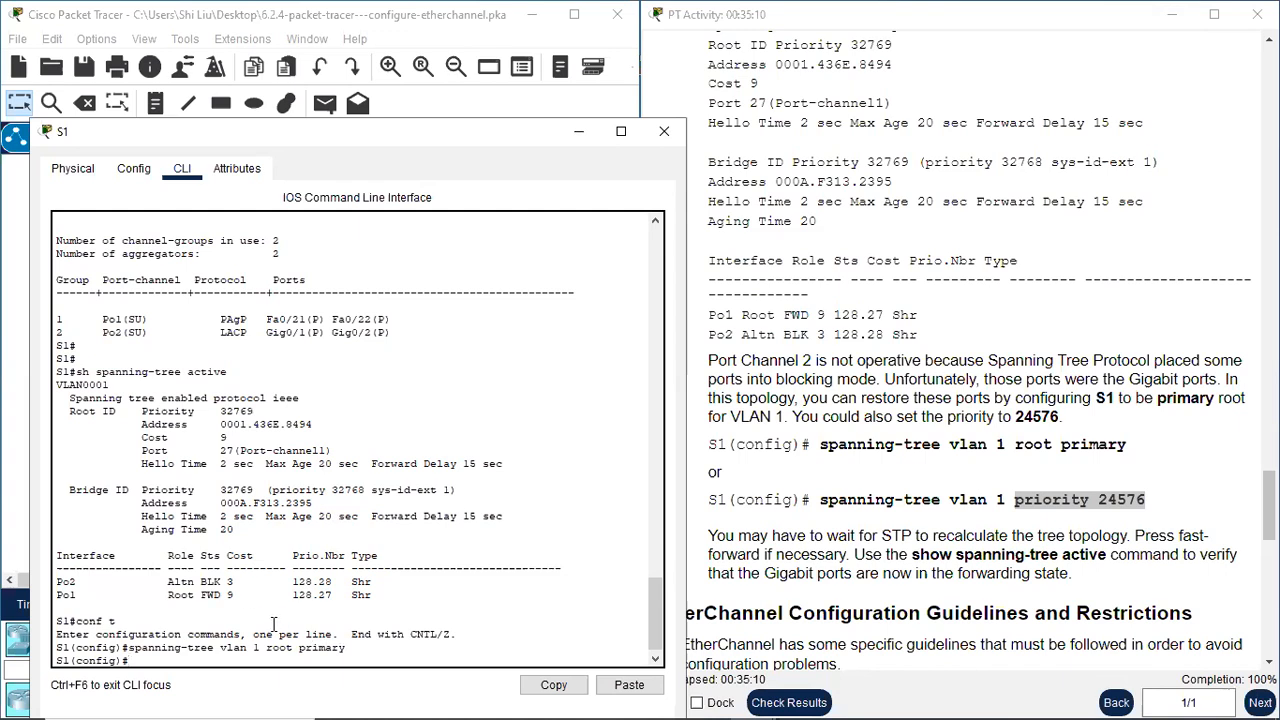
text(end)
key(Return)
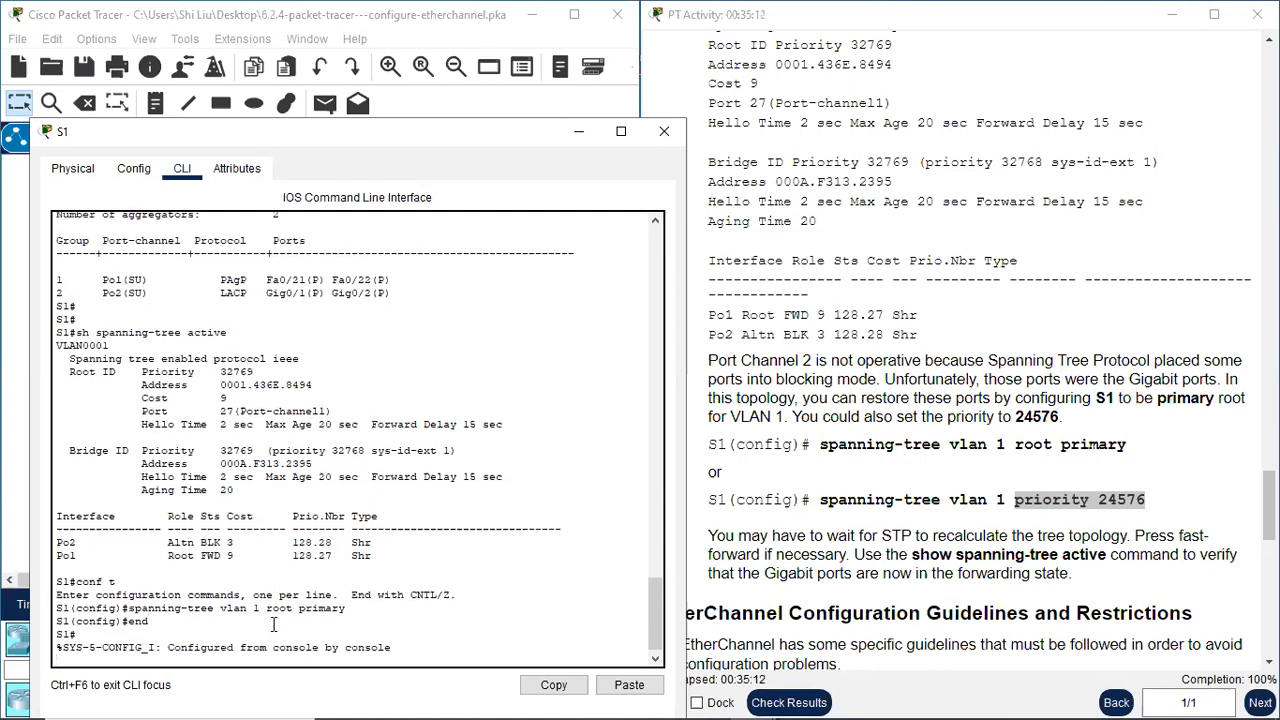
Run "sh spanning-tree active" on S1 and check its root bridge status and Bridge ID priority
key(Return)
text(conf t)
key(Up)
key(Return)
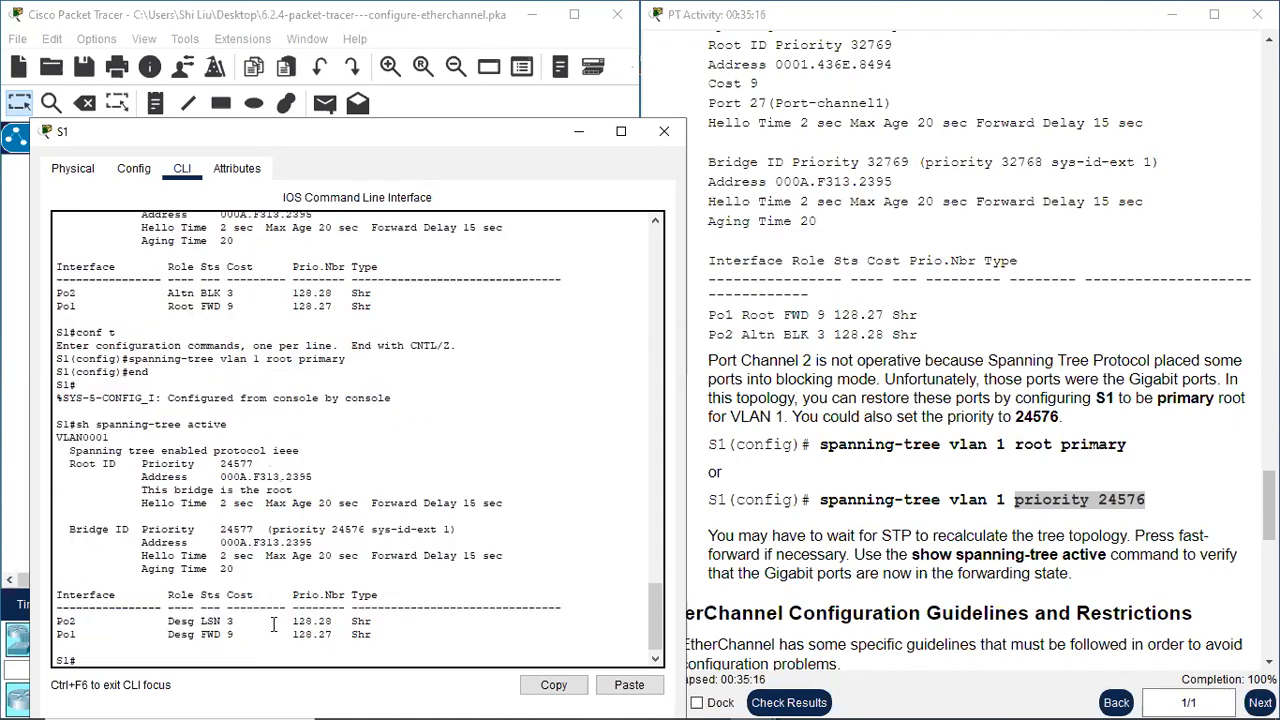
drag(386, 135, 900, 97)
drag(810, 455, 662, 454)
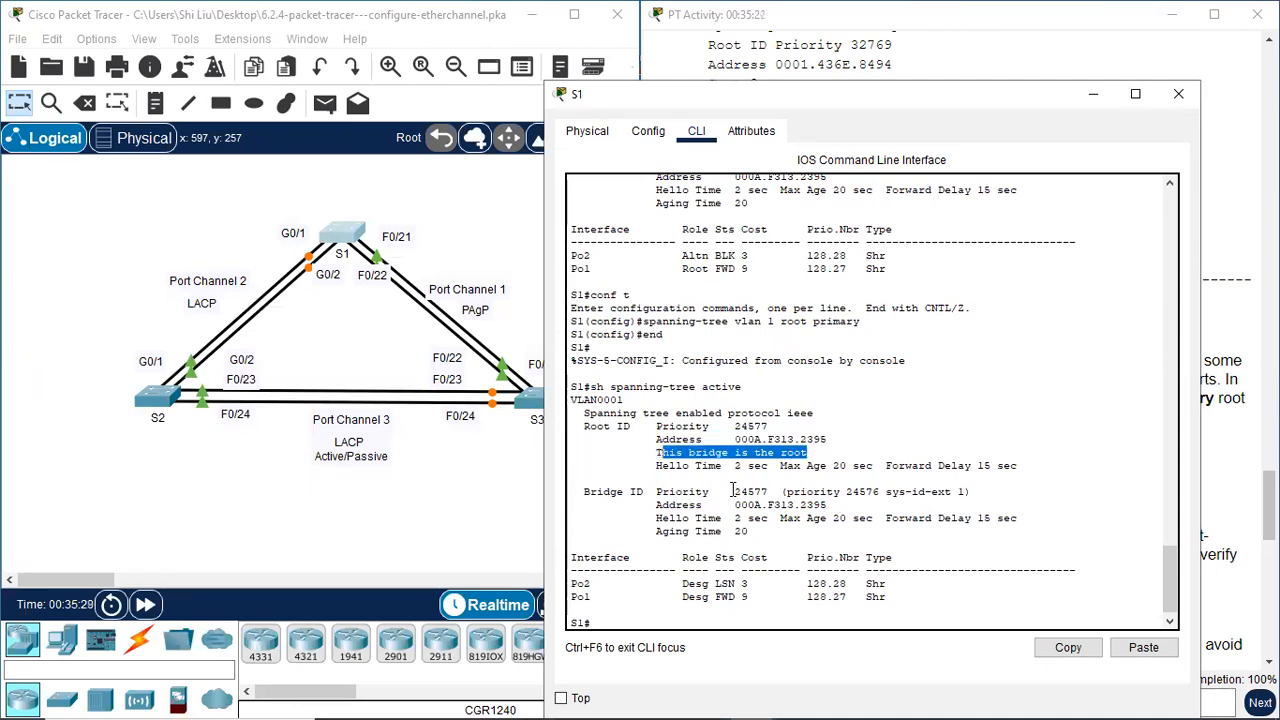
drag(735, 491, 779, 491)
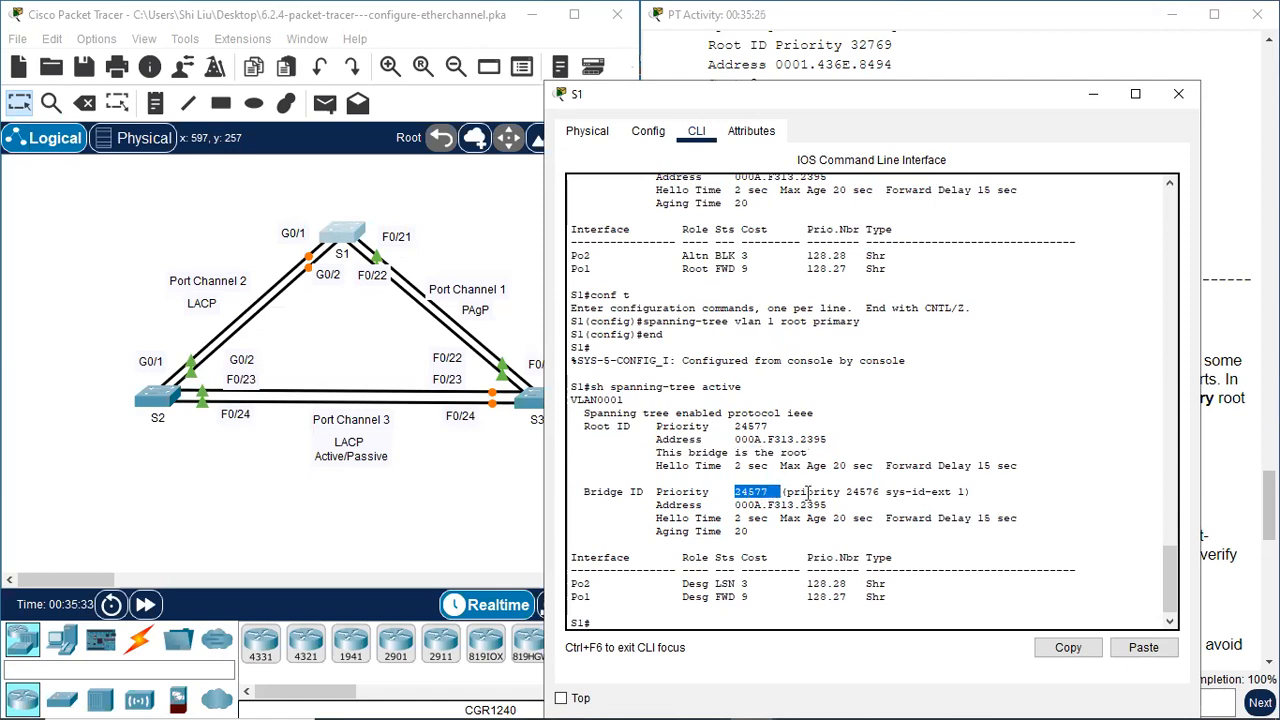
mouse_move(858, 491)
mouse_down()
mouse_move(890, 491)
mouse_move(872, 491)
mouse_up()
drag(676, 491, 762, 491)
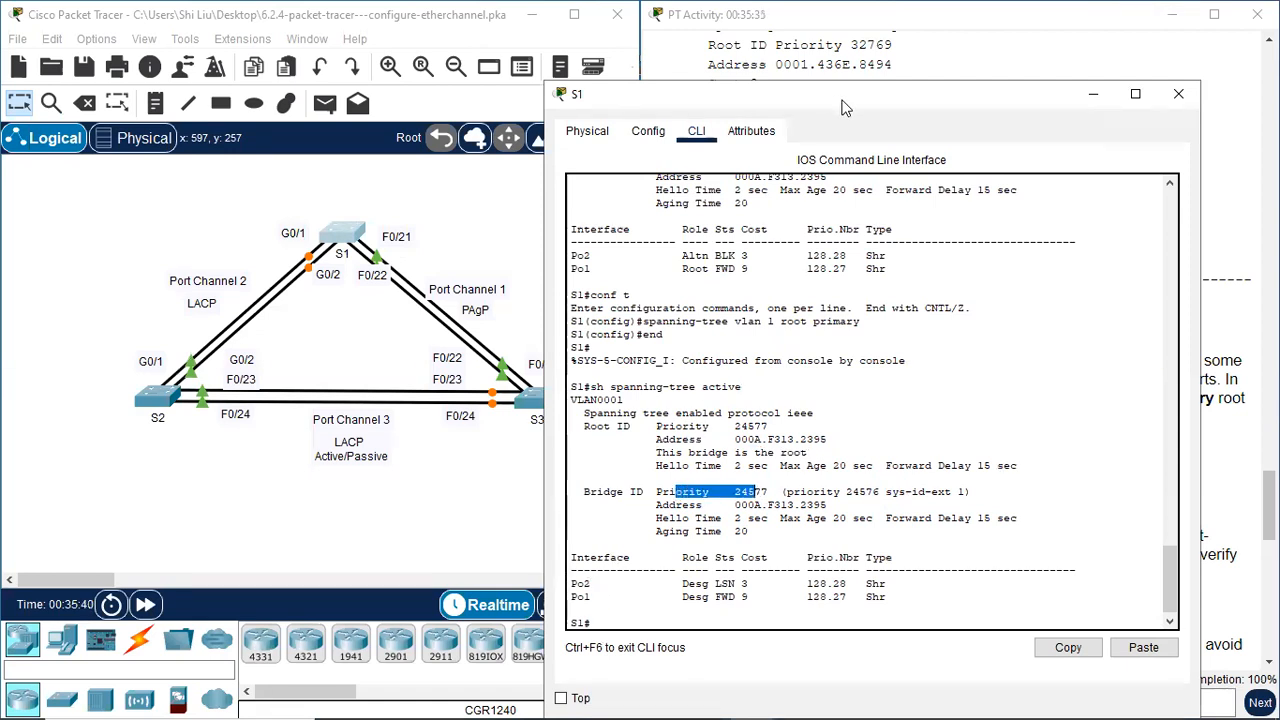
Place S1's command line beside the topology and rerun "sh spanning-tree active" to check the state of Po2
drag(835, 105, 912, 81)
click(655, 558)
drag(655, 558, 681, 560)
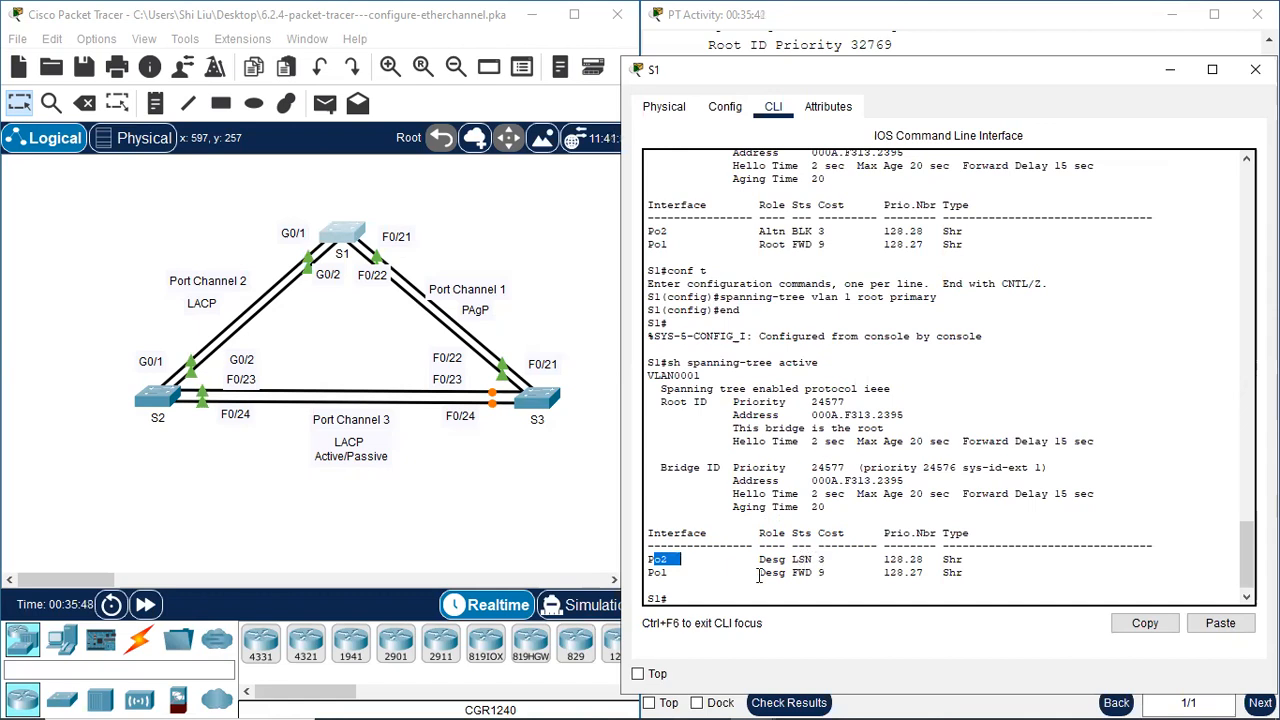
click(712, 597)
key(Up)
key(Return)
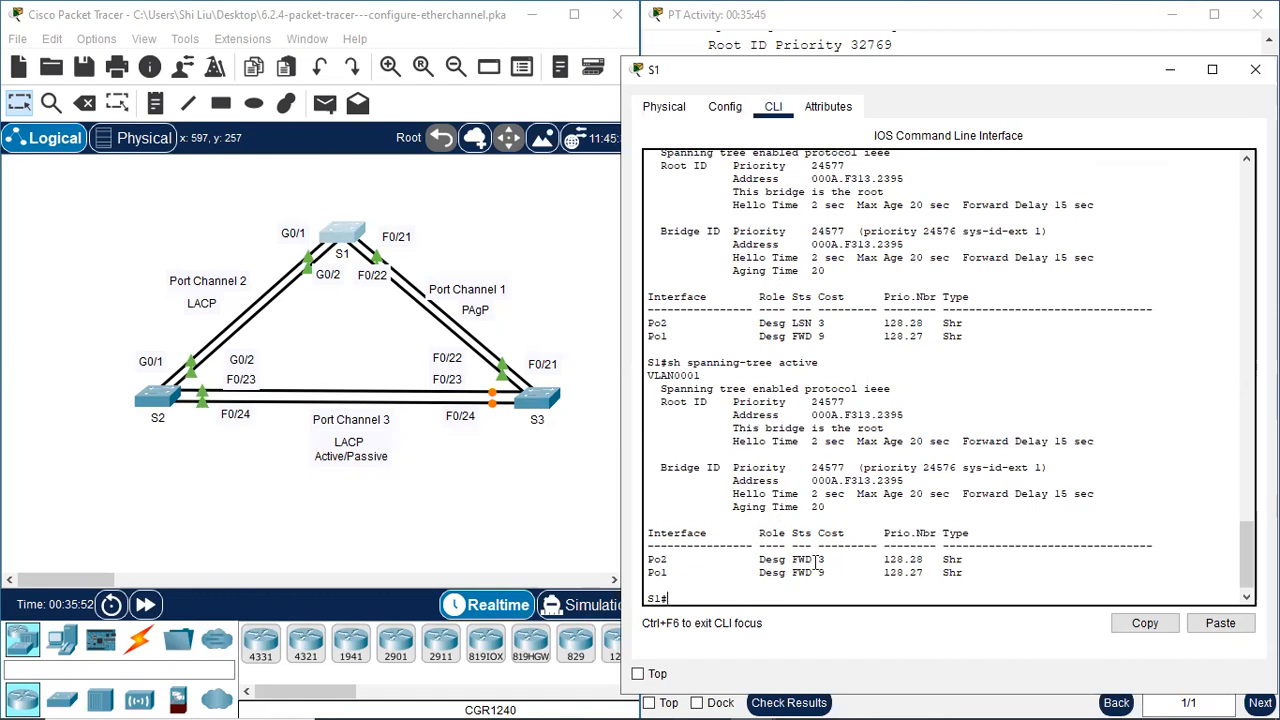
Check S1's G0/1 and G0/2 link lights in the topology and compare its spanning-tree outputs from before and after the root change
drag(284, 201, 320, 330)
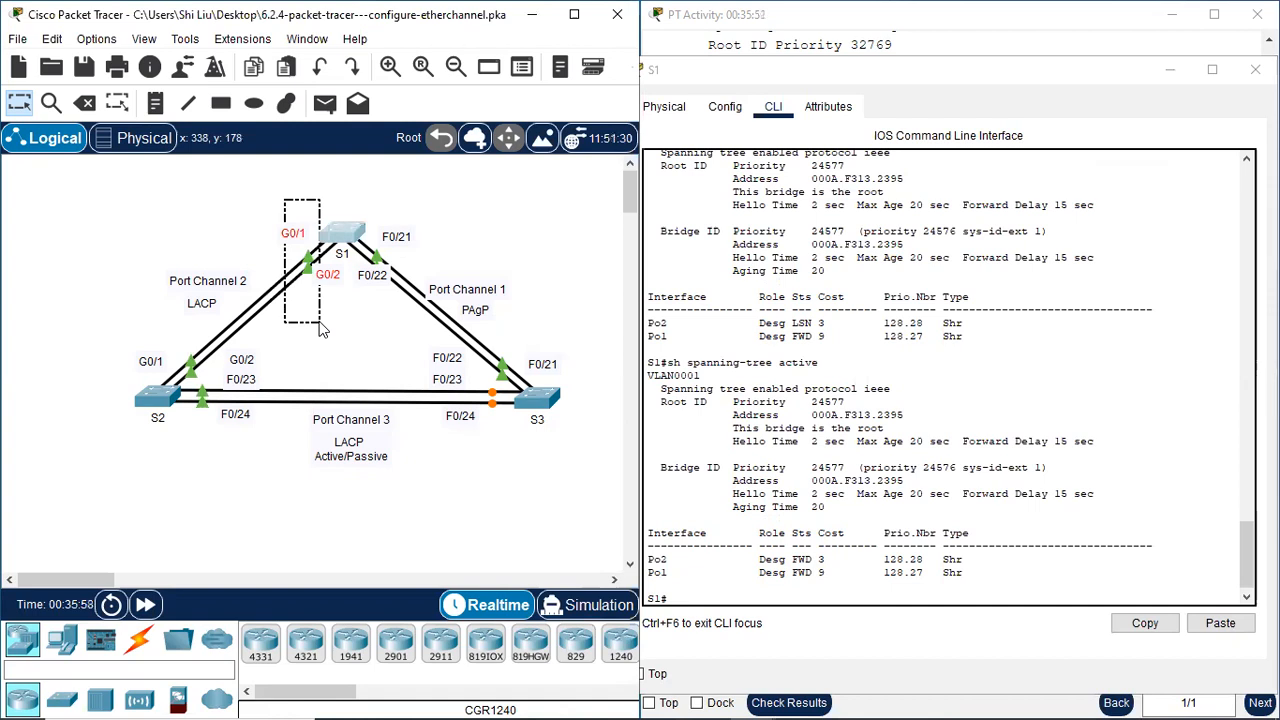
drag(320, 330, 317, 330)
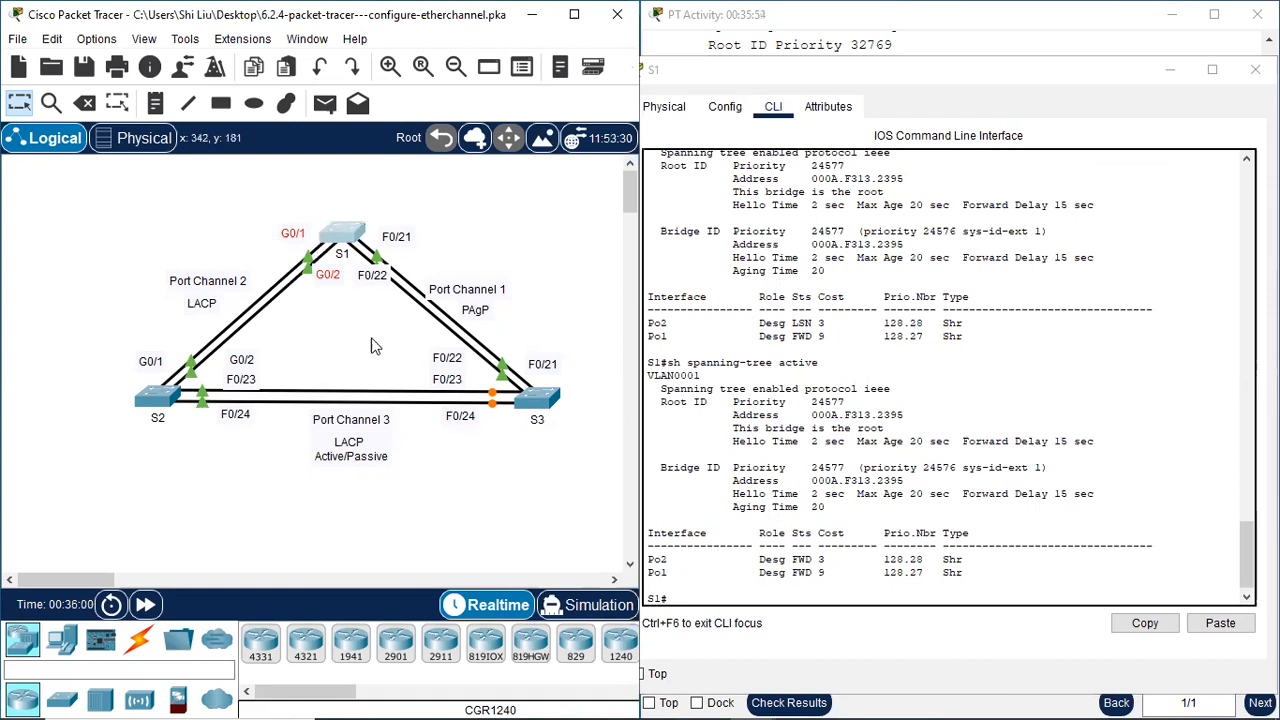
scroll(820, 357, up, 7)
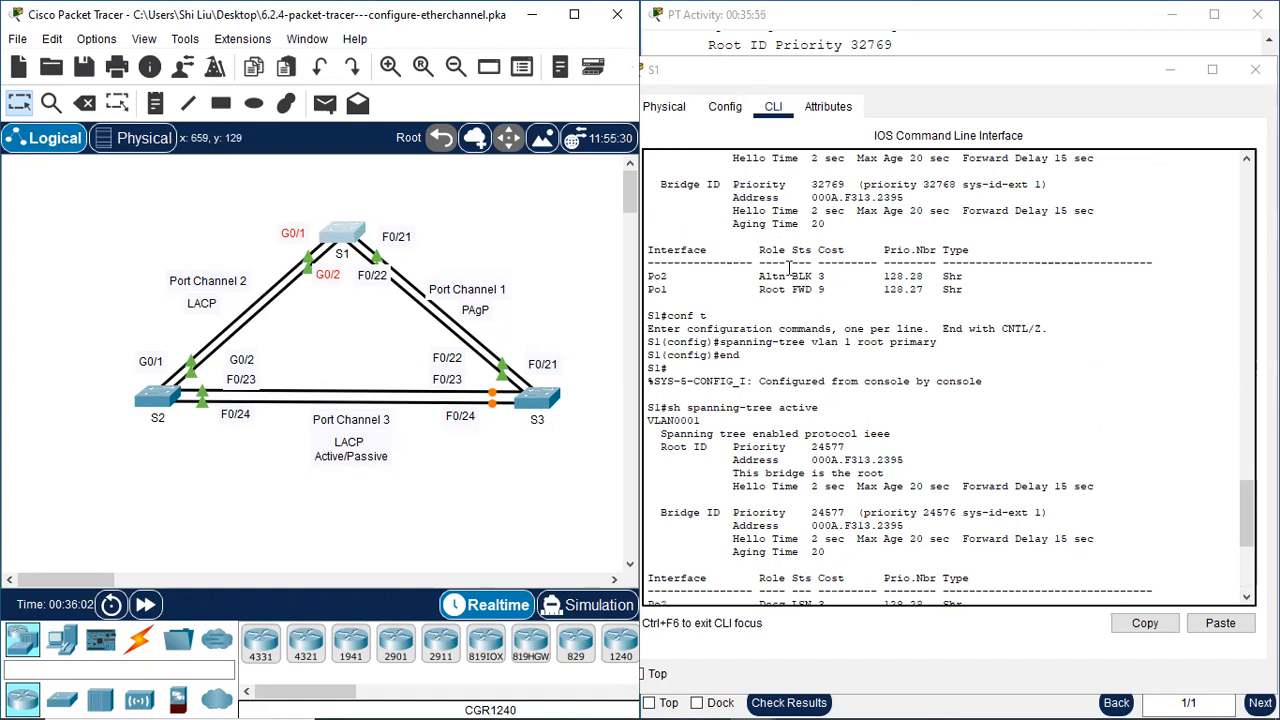
scroll(800, 390, down, 7)
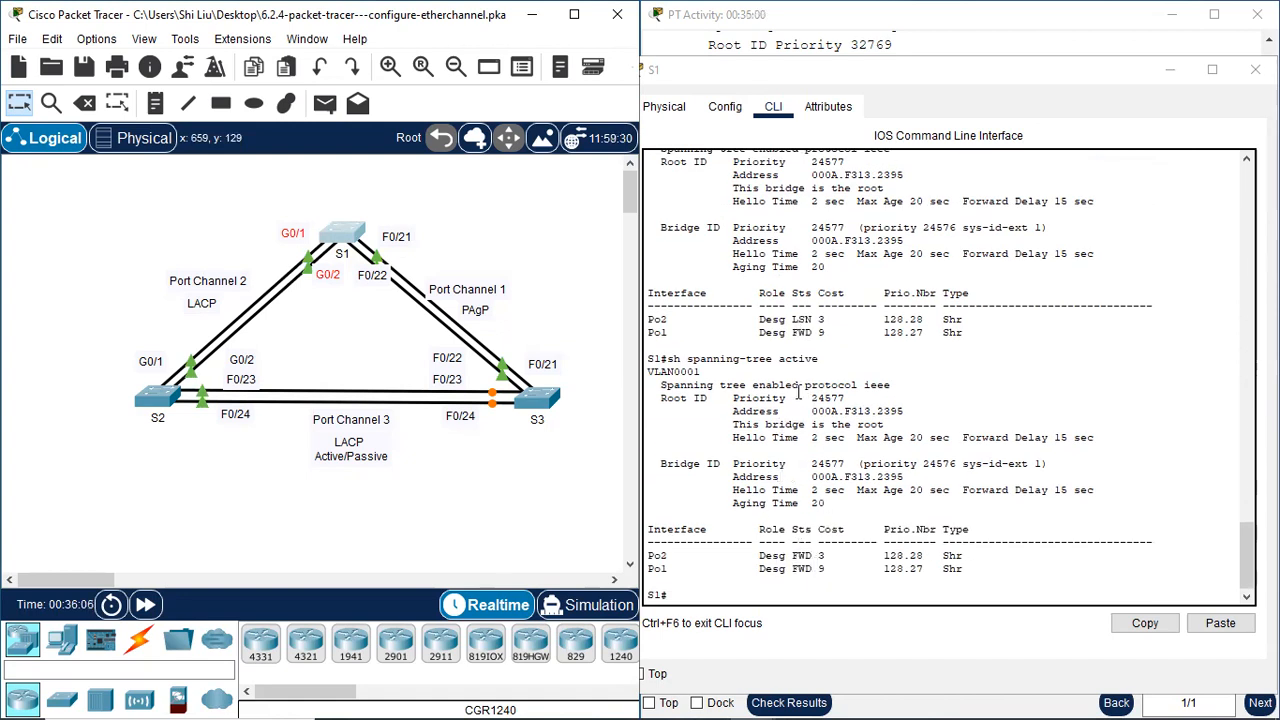
scroll(785, 360, up, 4)
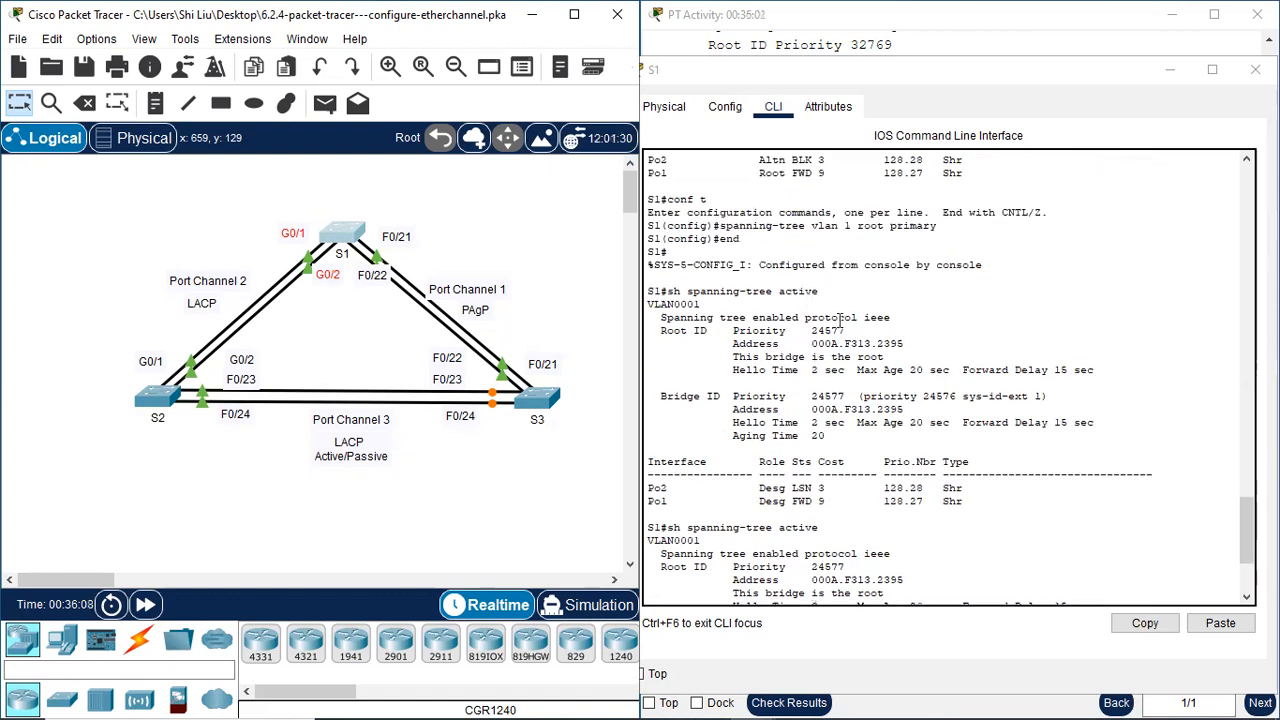
scroll(855, 358, down, 4)
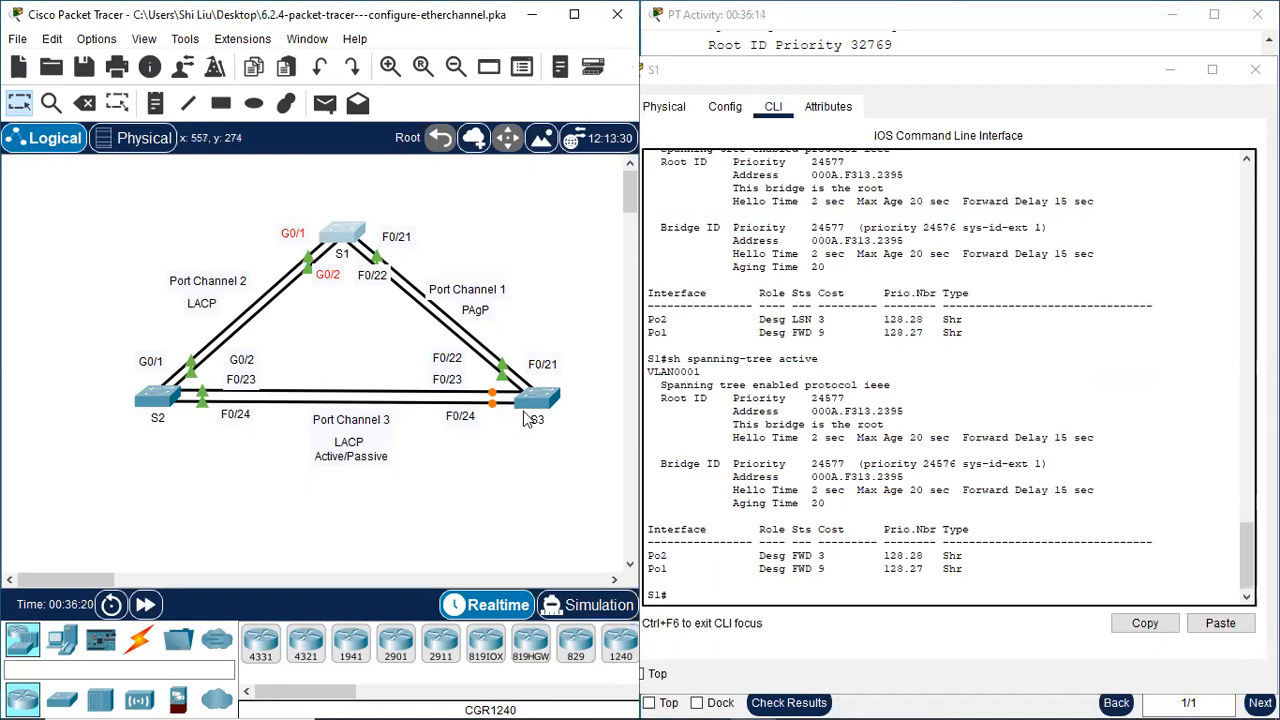
Review the spanning-tree verification instructions beside S1's output, return to the start of the activity instructions and close S1's window
click(939, 72)
drag(939, 87, 386, 103)
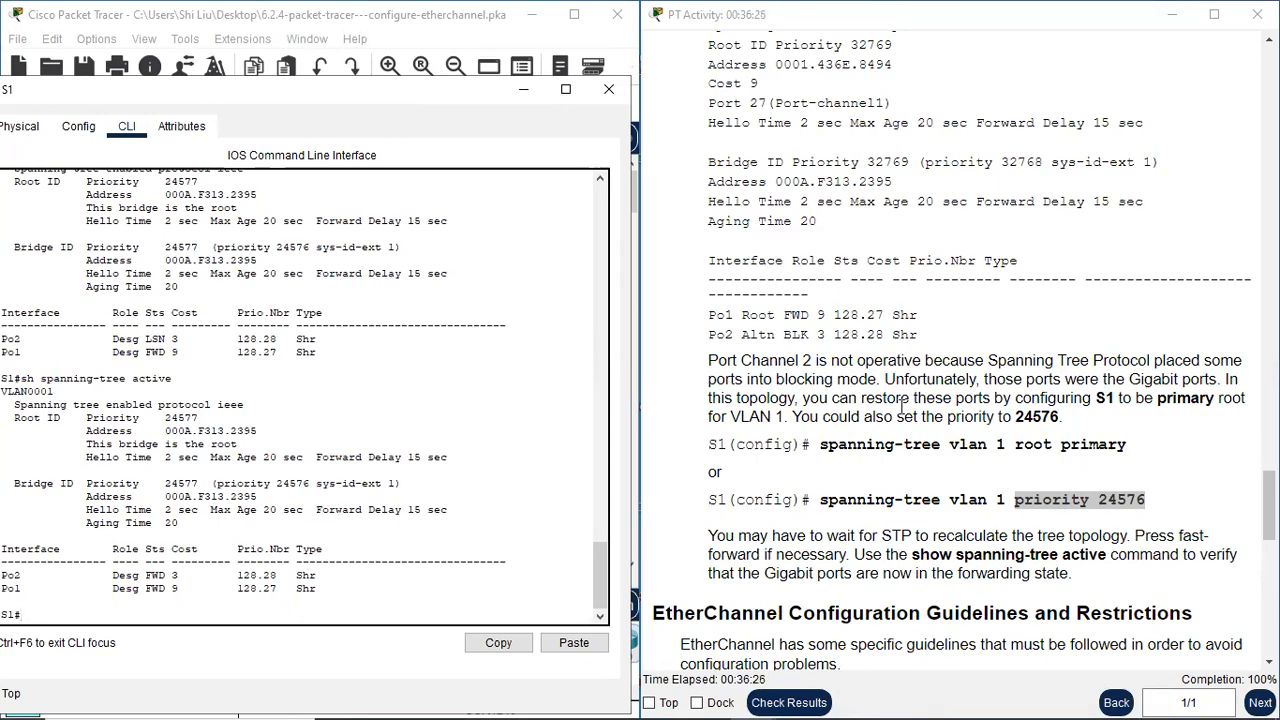
drag(412, 100, 462, 481)
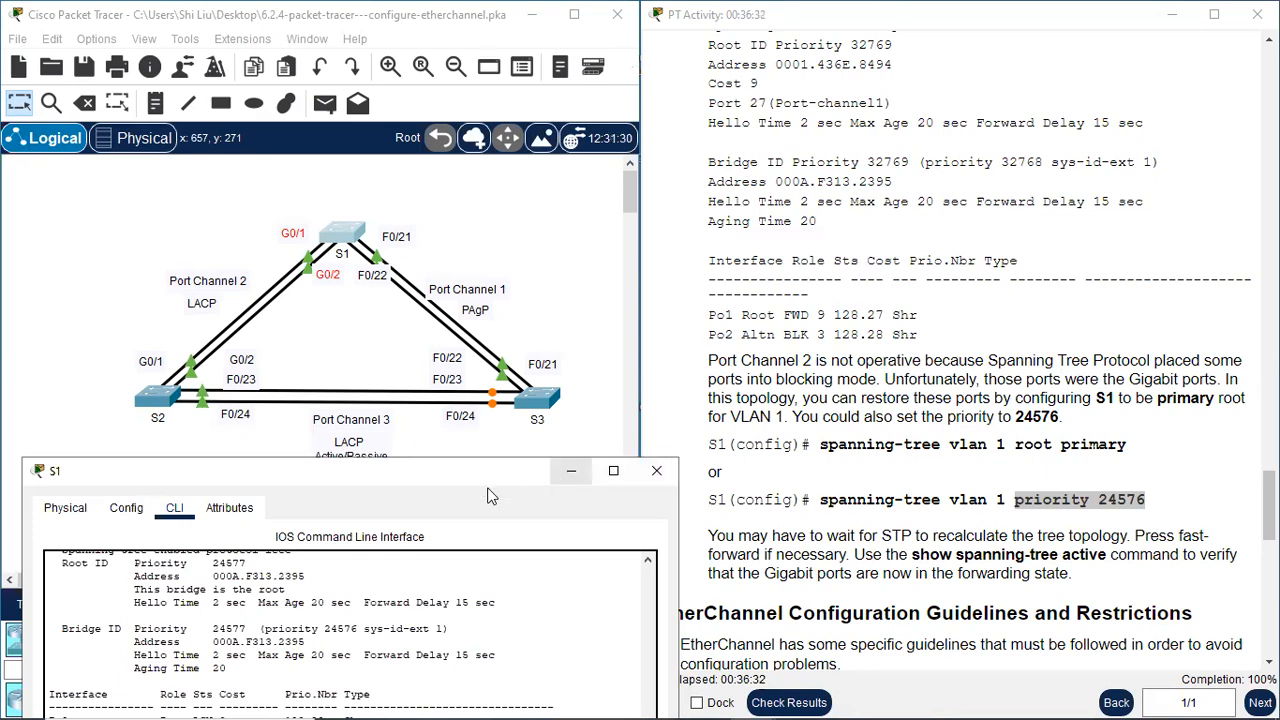
drag(453, 484, 409, 177)
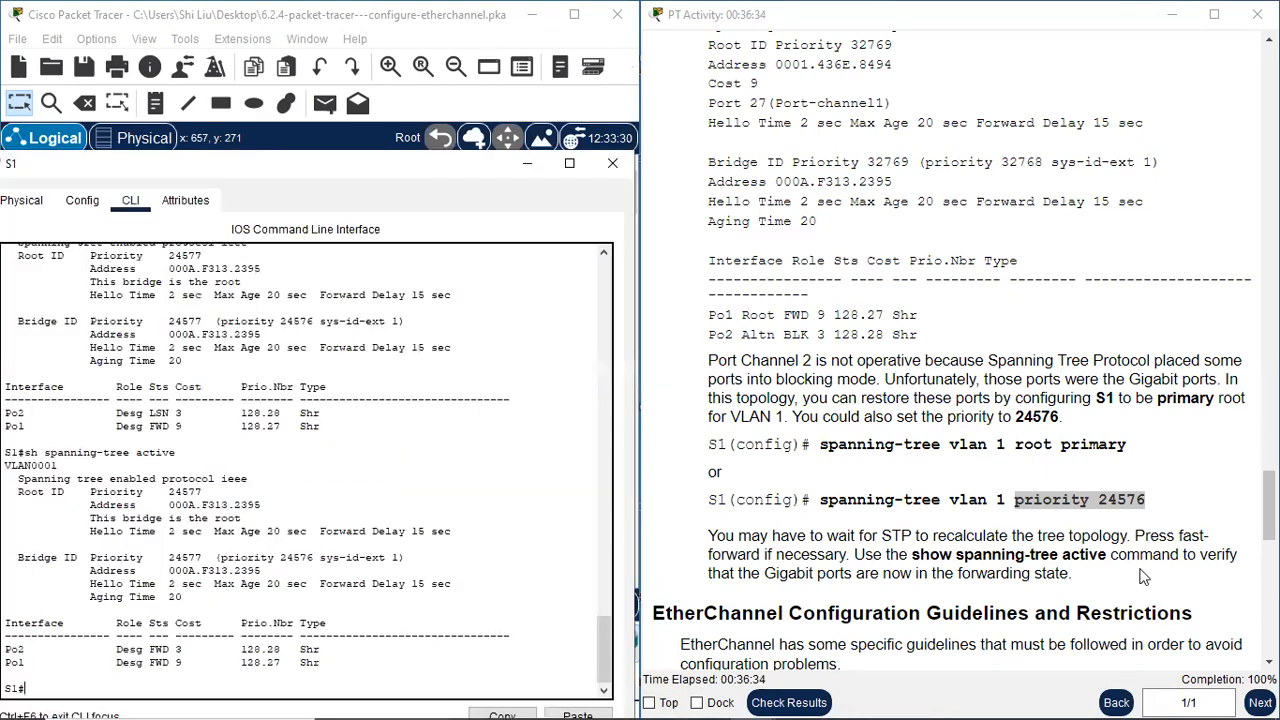
scroll(1145, 577, down, 1)
scroll(1060, 540, up, 20)
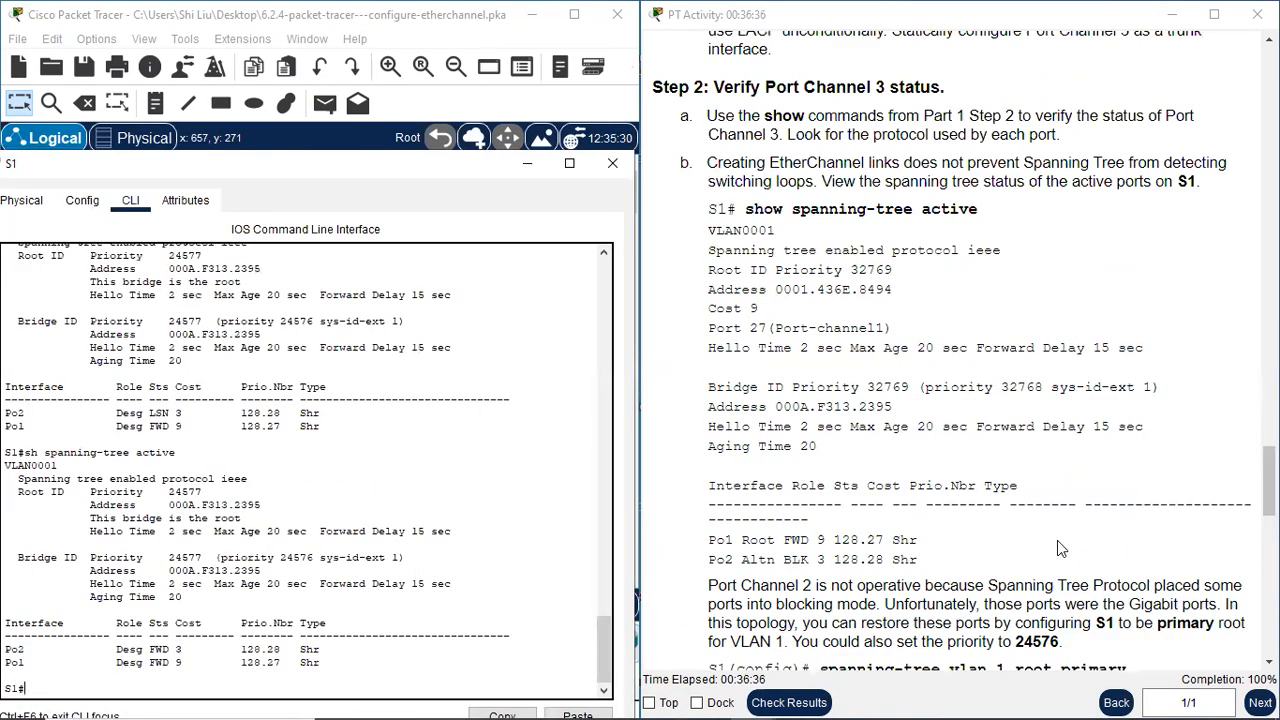
scroll(1092, 515, up, 20)
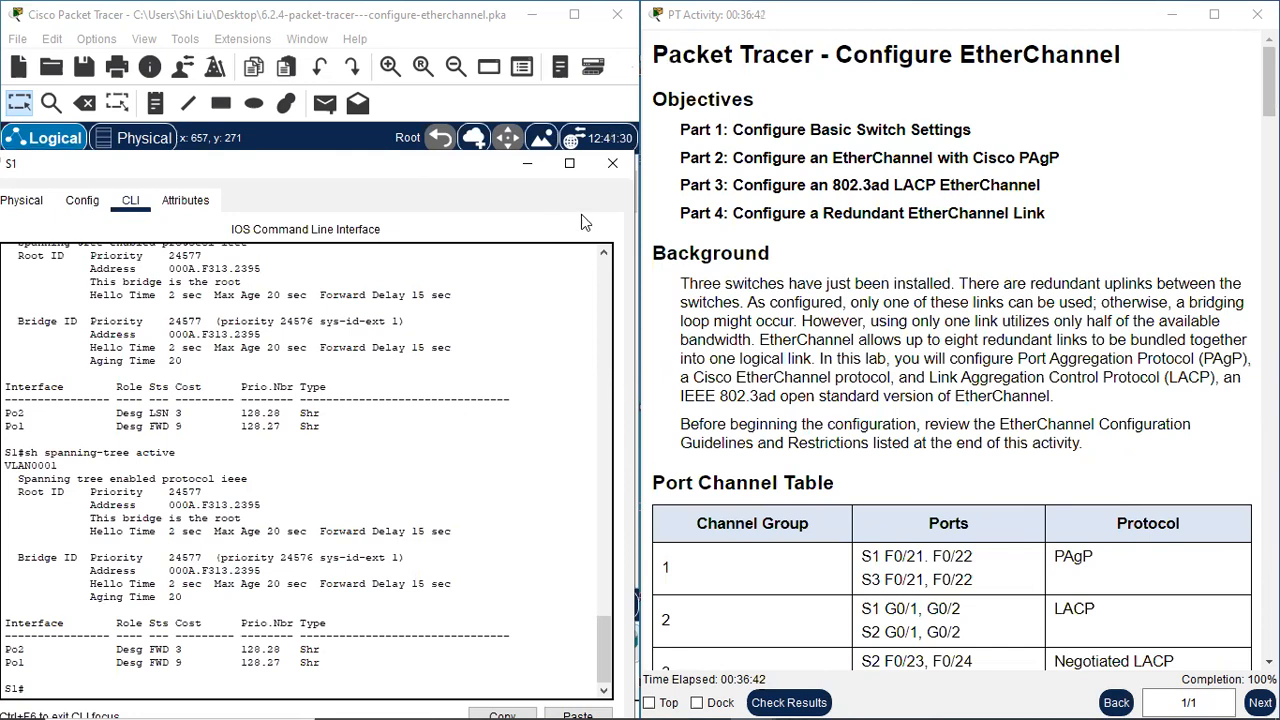
click(615, 165)
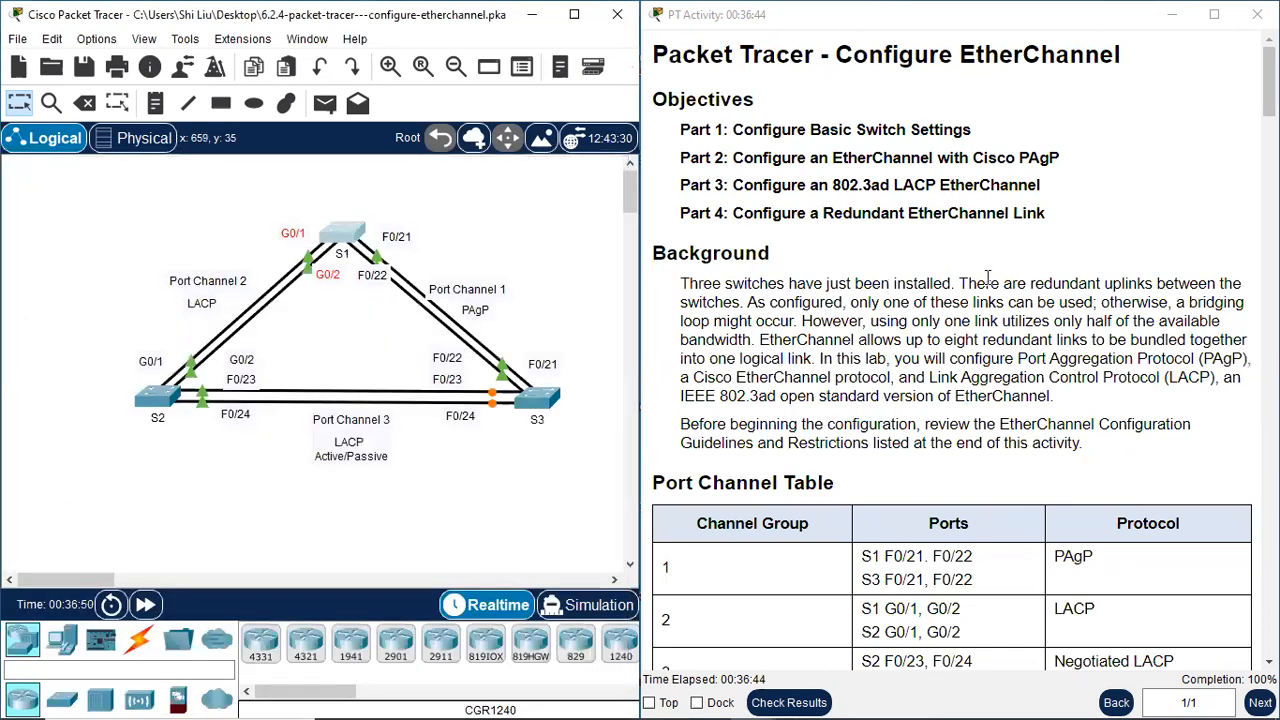